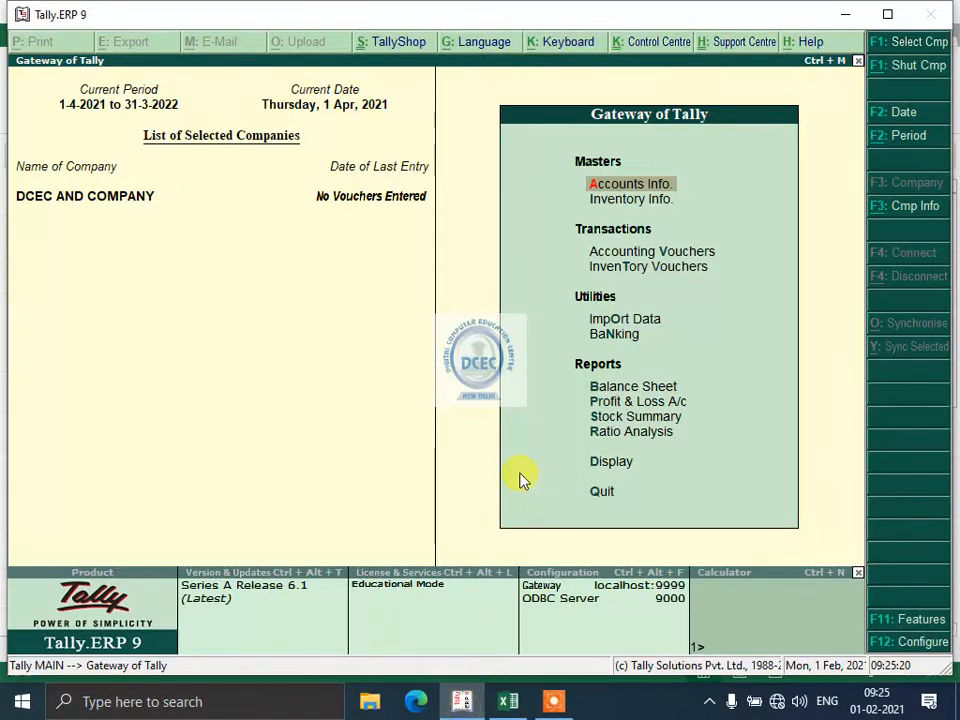
# Start creating a new company and name it Contra F4.
pyautogui.hotkey('alt', 'F3')
pyautogui.press('Down')
pyautogui.press('Down')
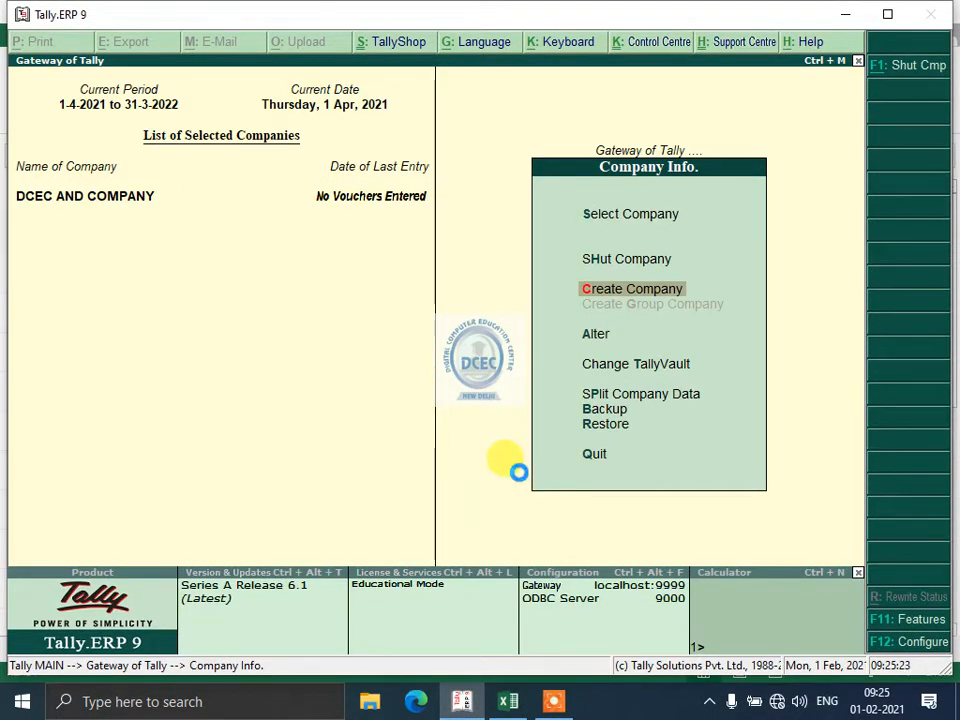
pyautogui.press('Return')
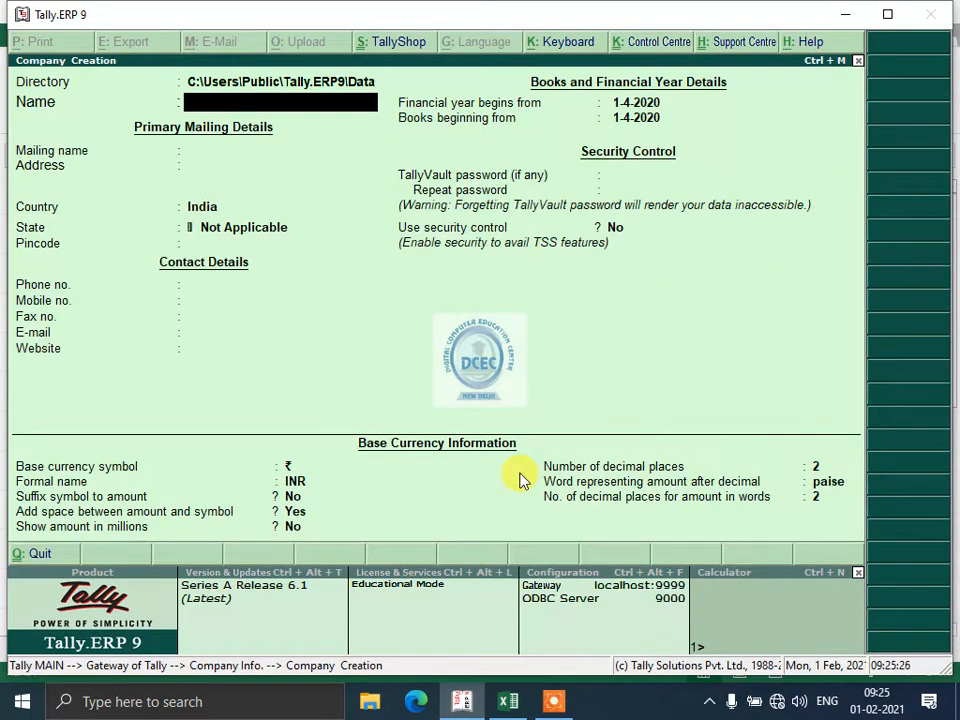
pyautogui.write('Compu')
pyautogui.press('BackSpace')
pyautogui.press('BackSpace')
pyautogui.press('BackSpace')
pyautogui.write('ny')
pyautogui.press('BackSpace')
pyautogui.write('r')
pyautogui.write('ta')
pyautogui.press('BackSpace')
pyautogui.press('BackSpace')
pyautogui.press('BackSpace')
pyautogui.write('tra')
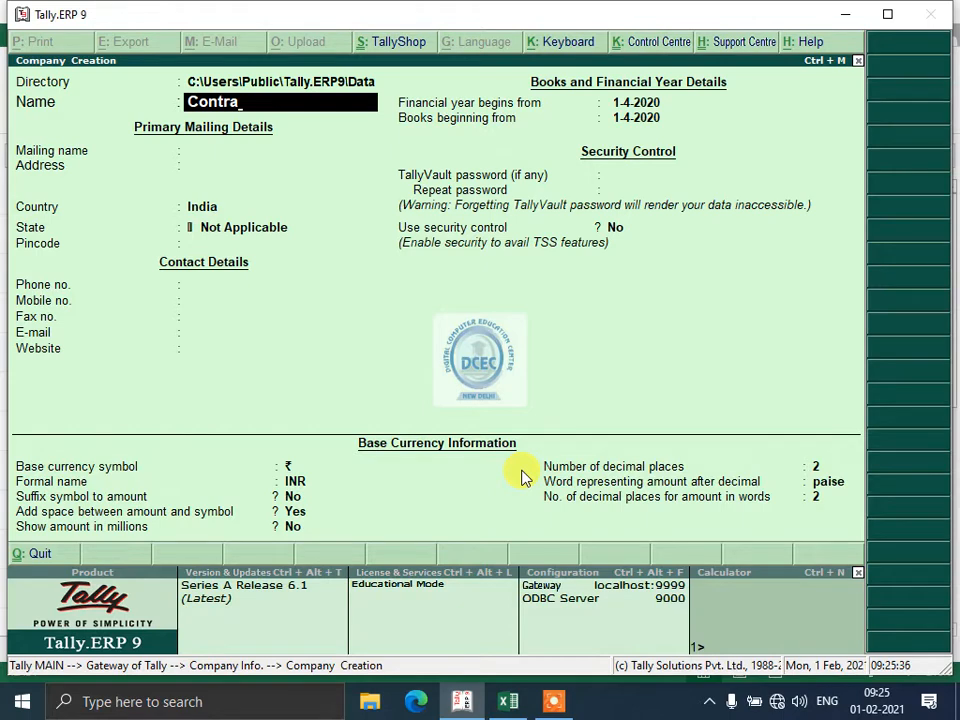
pyautogui.write(' F4')
pyautogui.press('Return')
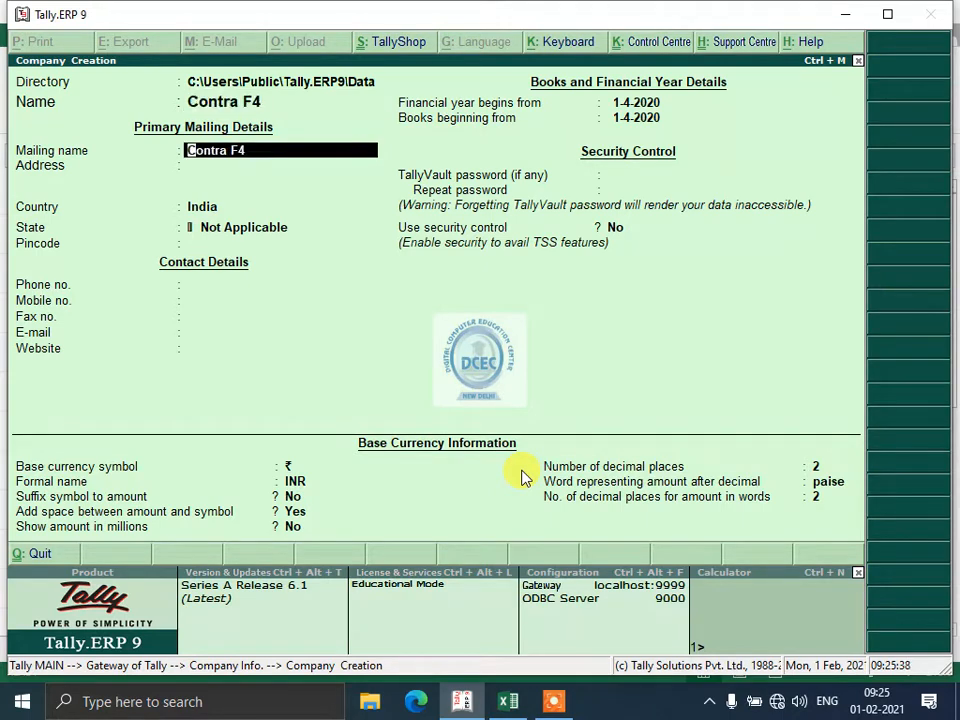
# Set the company's state to Delhi, keeping the default mailing name and country and leaving the address and contact details blank.
pyautogui.press('Return')
pyautogui.press('Return')
pyautogui.press('Return')
pyautogui.write('d')
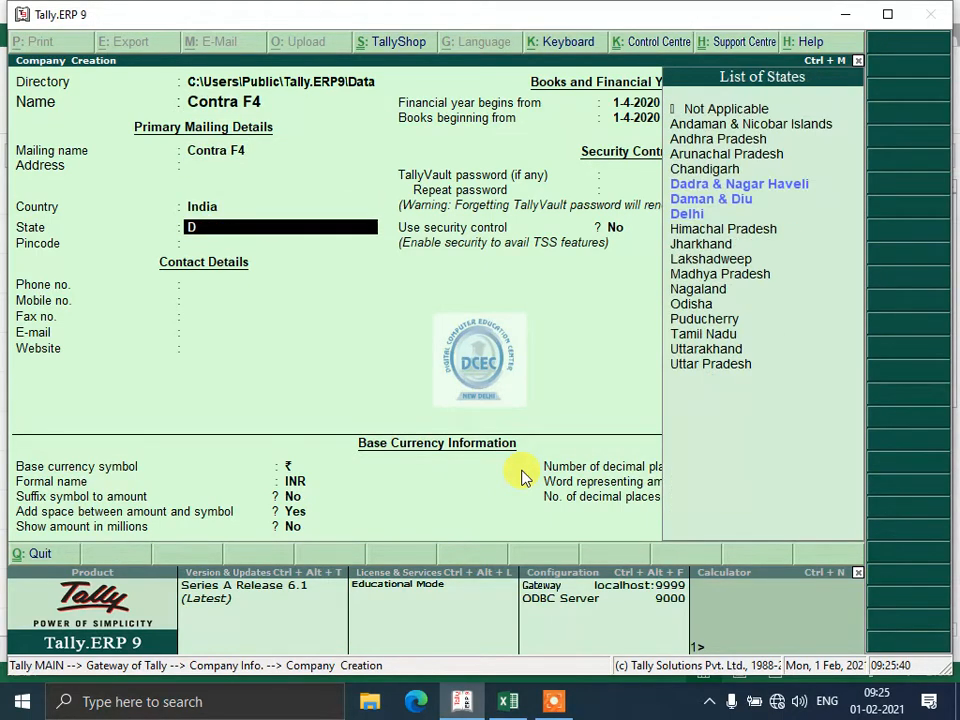
pyautogui.press('Down')
pyautogui.press('Down')
pyautogui.press('Return')
pyautogui.press('Return')
pyautogui.press('Return')
pyautogui.press('Return')
pyautogui.press('Return')
pyautogui.press('Return')
pyautogui.press('Return')
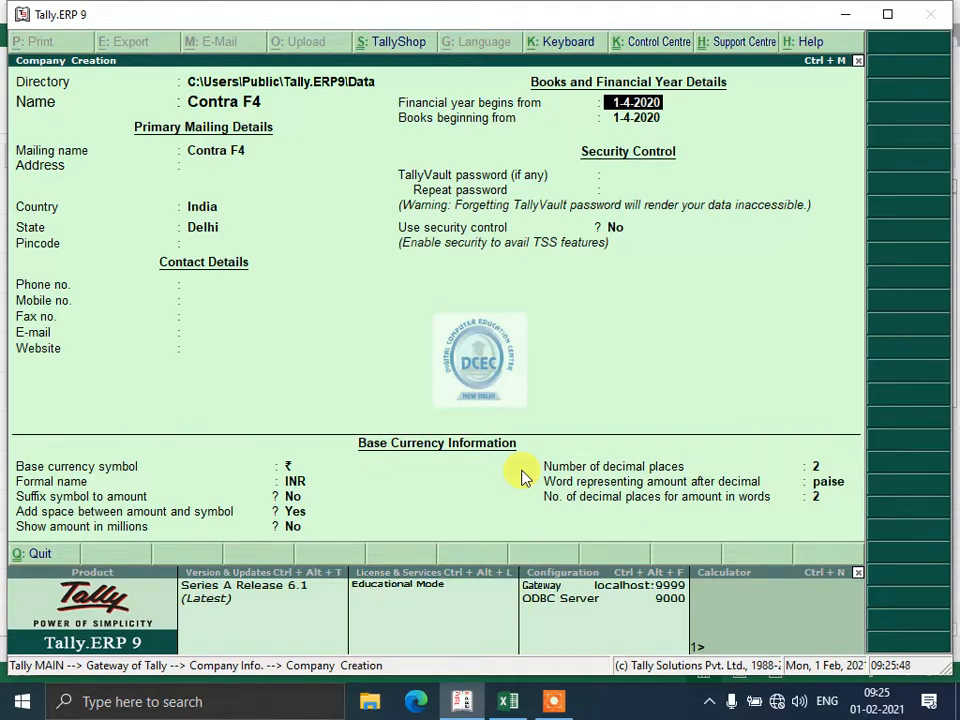
# Set the company's financial year to begin from 1-4-2021 and keep the same date for the books beginning.
pyautogui.write('1-4-20')
pyautogui.press('BackSpace')
pyautogui.press('BackSpace')
pyautogui.write('021')
pyautogui.press('BackSpace')
pyautogui.press('BackSpace')
pyautogui.press('BackSpace')
pyautogui.write('2021')
pyautogui.press('Return')
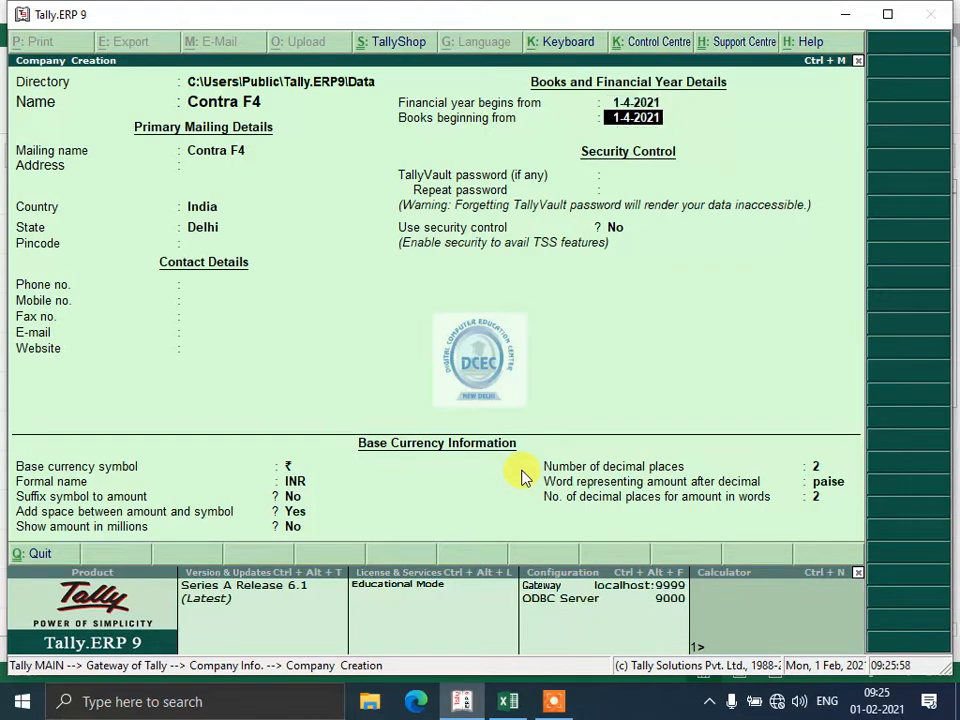
pyautogui.press('Return')
pyautogui.press('Return')
pyautogui.press('Return')
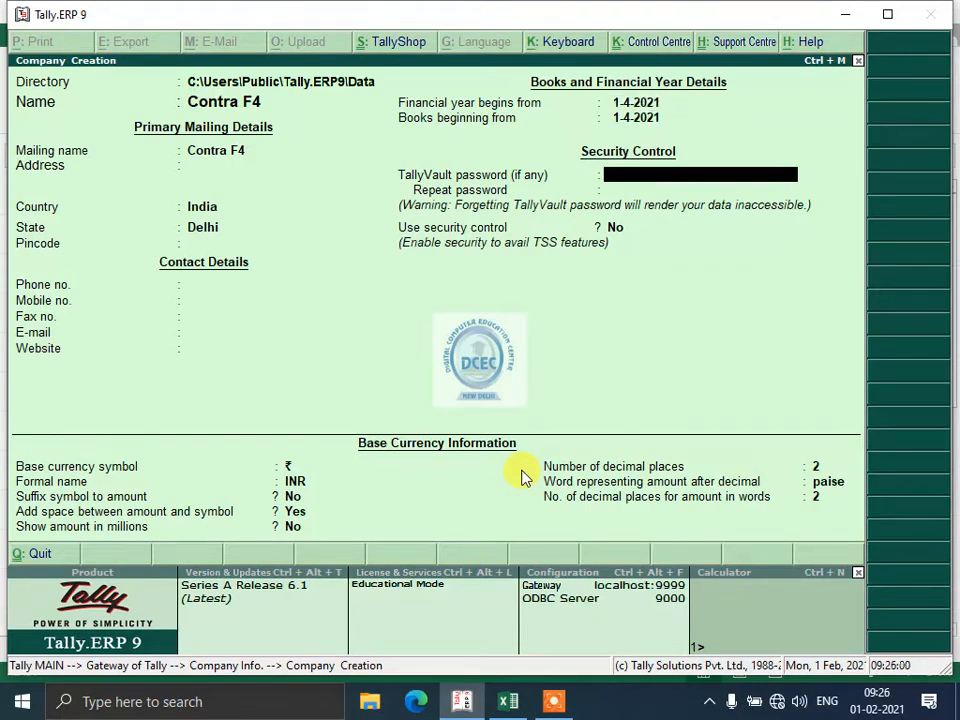
# Keep the default security and base currency settings, save the company and return to the Gateway of Tally.
pyautogui.press('Return')
pyautogui.press('Return')
pyautogui.press('Return')
pyautogui.press('Return')
pyautogui.press('Return')
pyautogui.press('Return')
pyautogui.press('Return')
pyautogui.press('Return')
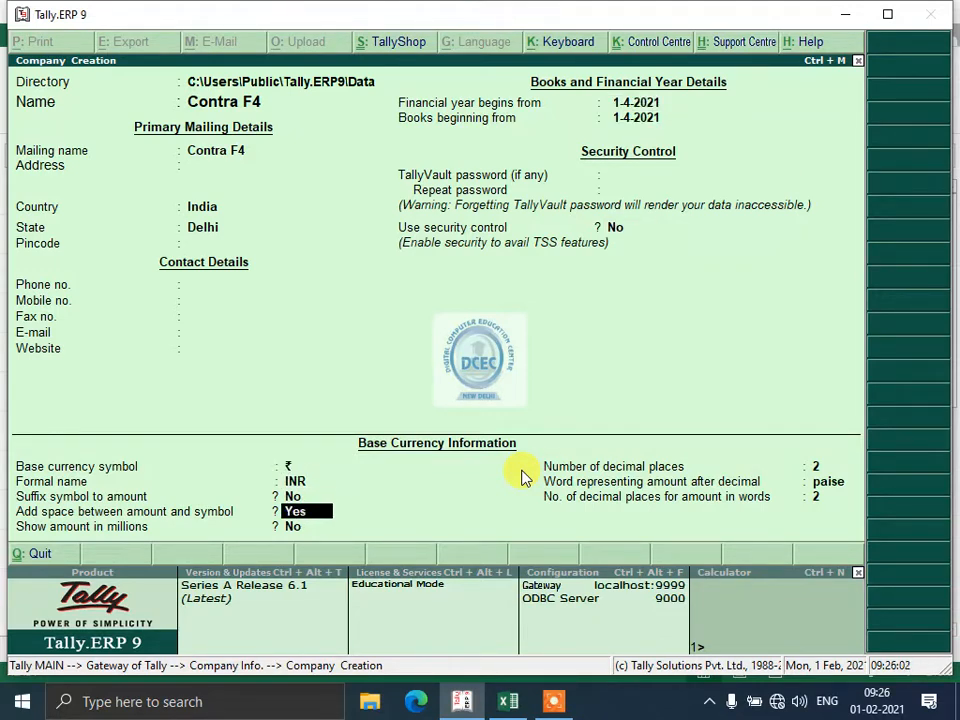
pyautogui.press('Return')
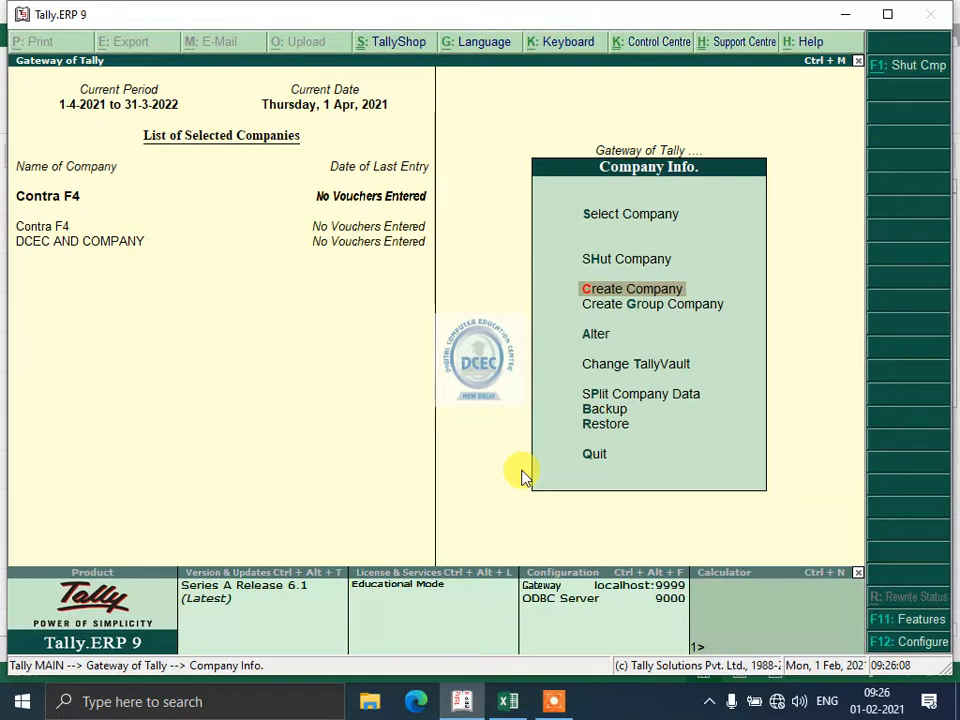
pyautogui.press('Escape')
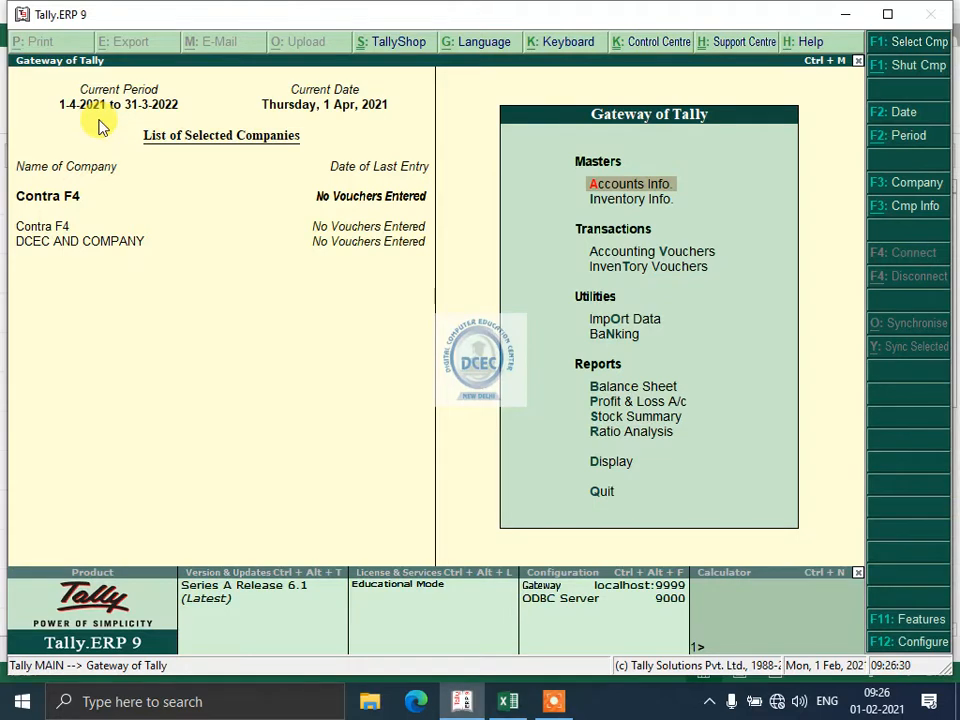
# Set the current period from 1-4-2021 to 31-3-2022.
pyautogui.hotkey('alt', 'F2')
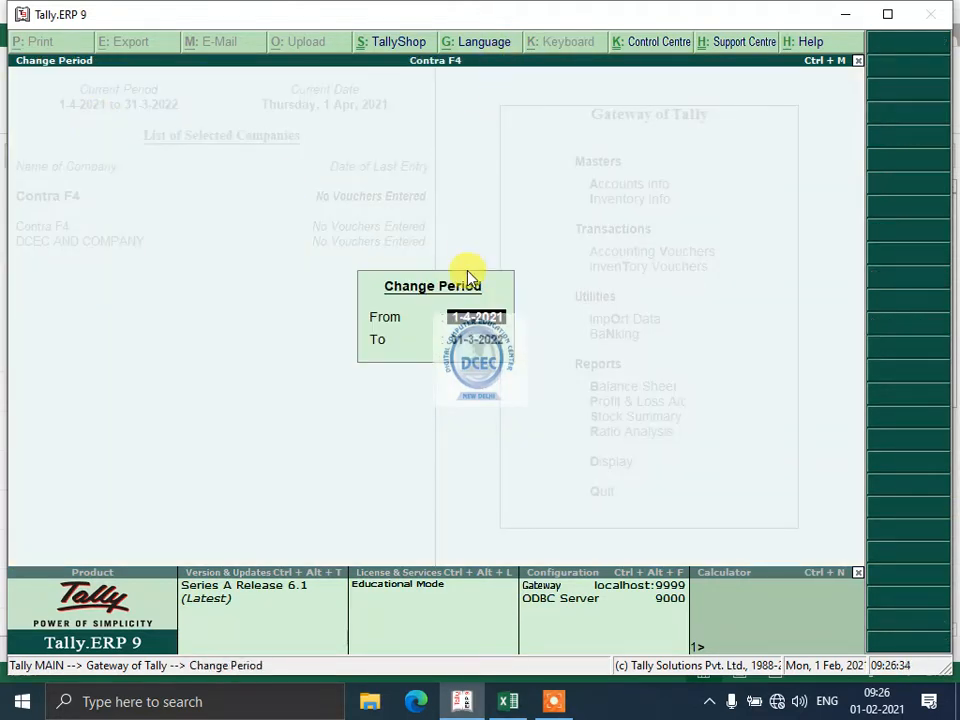
pyautogui.write('1-4-2021')
pyautogui.press('Return')
pyautogui.write('31-3')
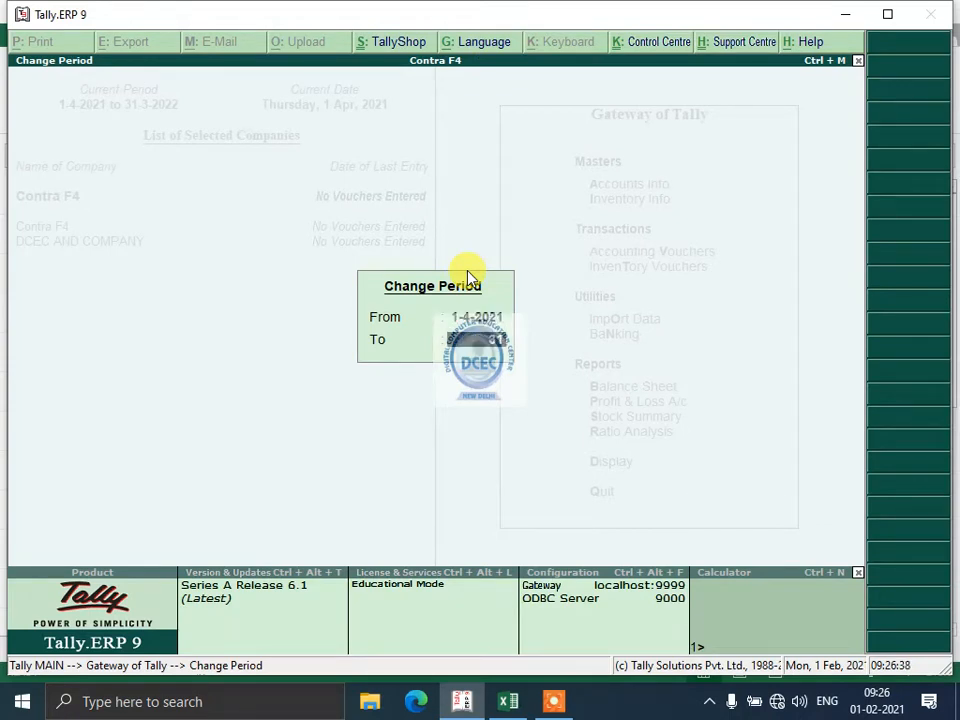
pyautogui.write('-2021')
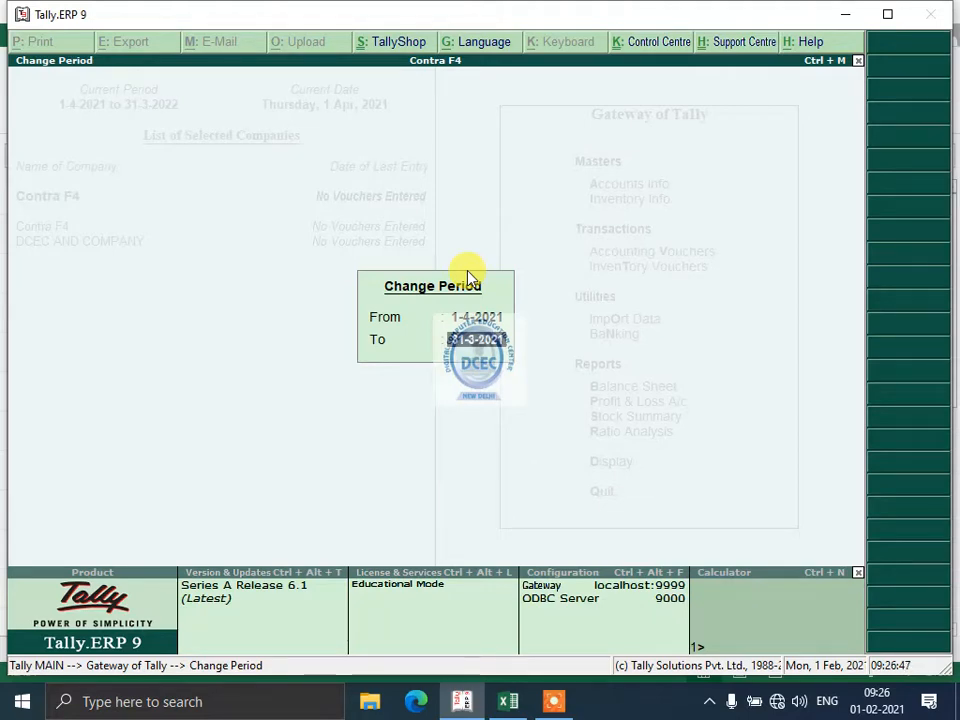
pyautogui.write('31-3-2022')
pyautogui.press('Return')
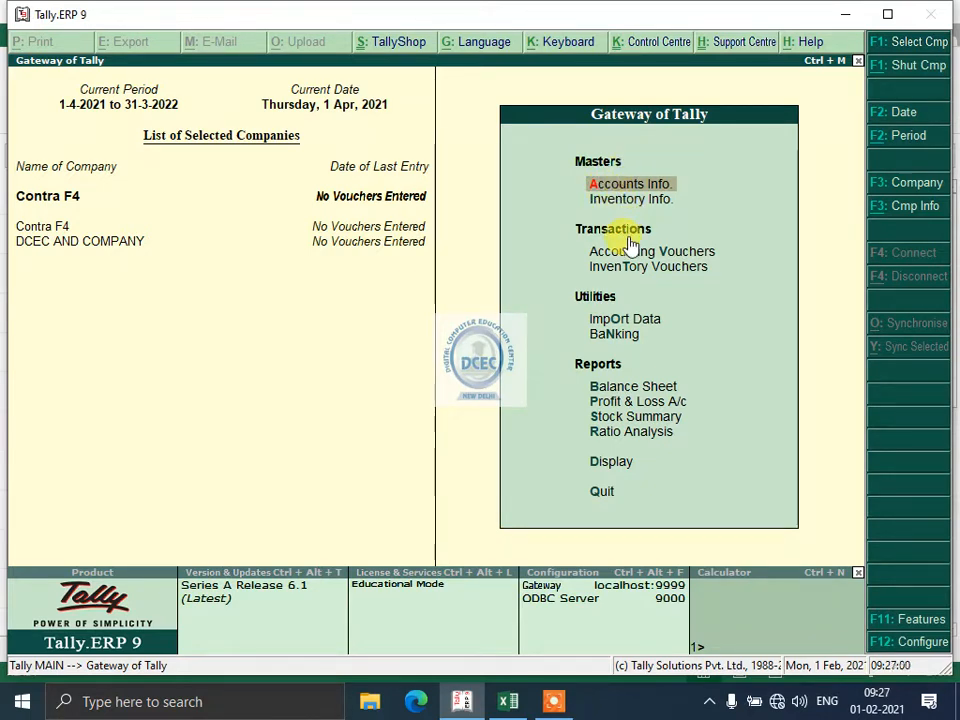
# Open accounting voucher entry for the Contra F4 company.
pyautogui.press('Down')
pyautogui.press('Down')
pyautogui.press('Down')
pyautogui.press('Up')
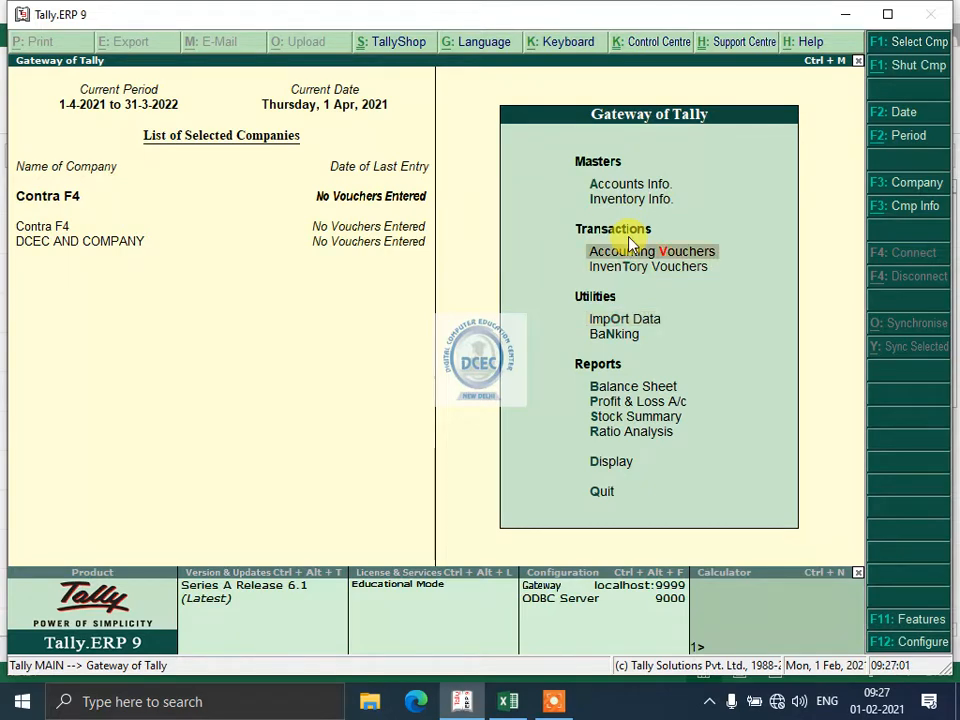
pyautogui.press('Return')
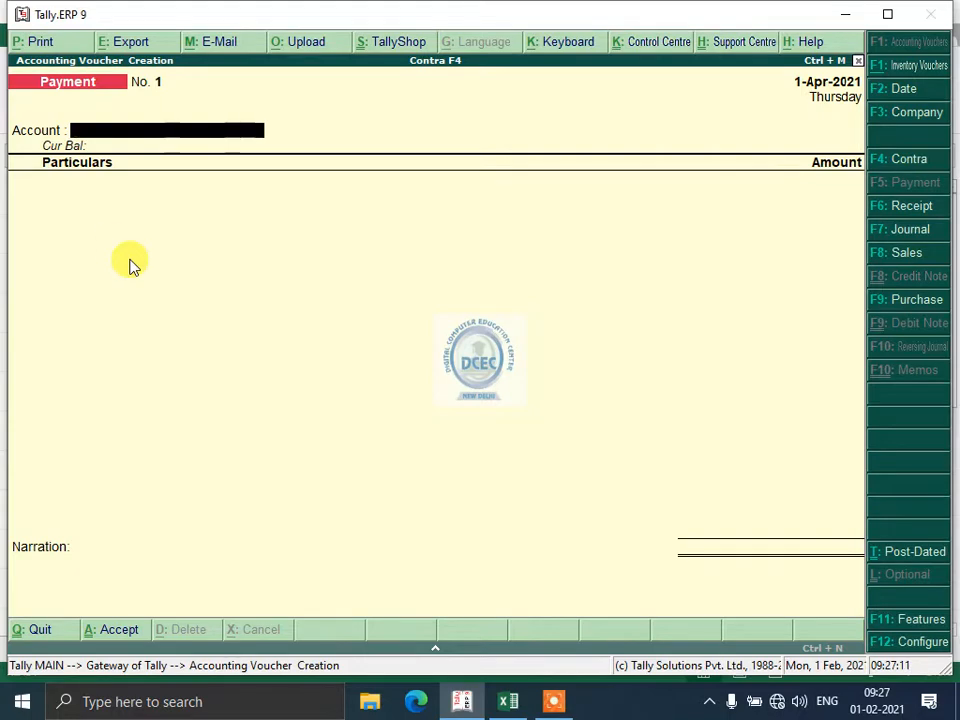
# In the payment voucher configuration, enable Cr/Dr instead of To/By during entry.
pyautogui.press('F12')
pyautogui.press('Return')
pyautogui.press('Return')
pyautogui.press('Return')
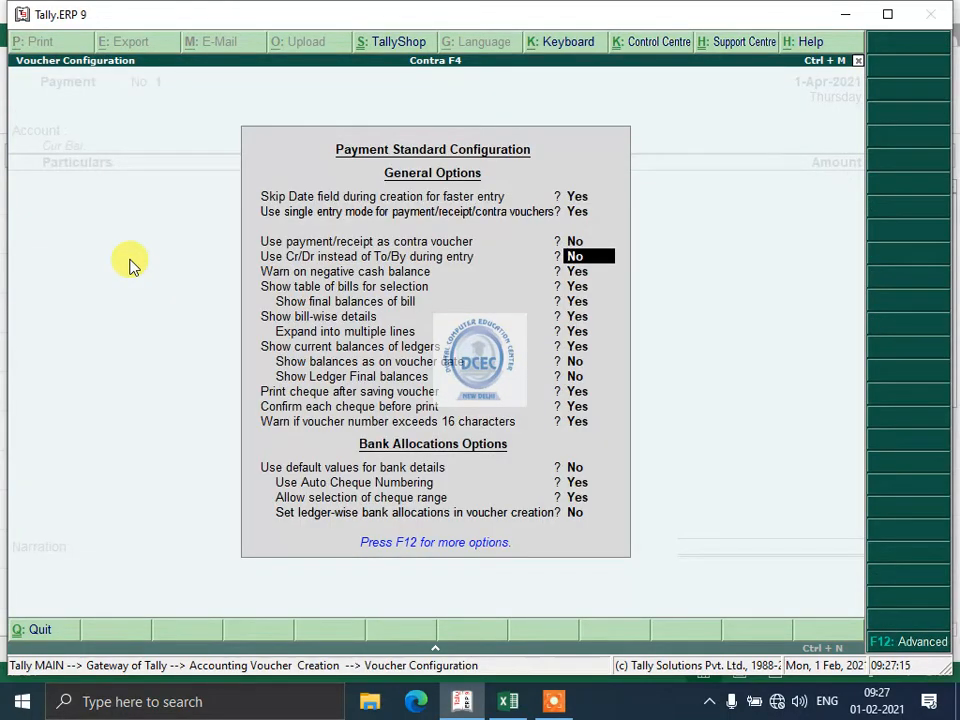
pyautogui.write('y')
pyautogui.press('Return')
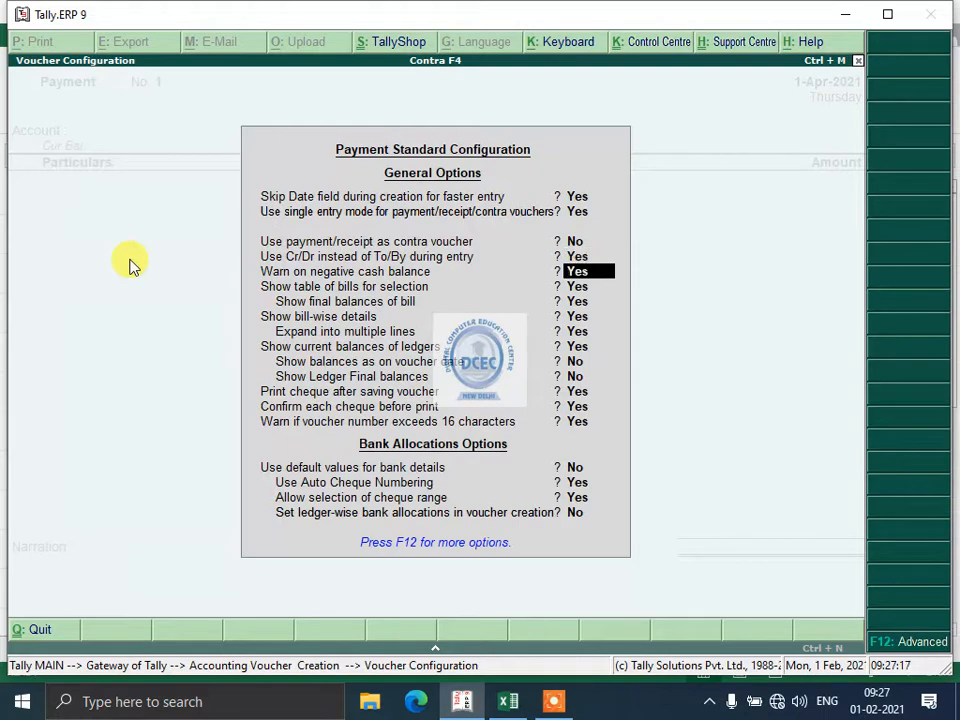
# Disable single entry mode for payment/receipt/contra vouchers and save the voucher configuration.
pyautogui.press('Up')
pyautogui.press('Up')
pyautogui.press('Up')
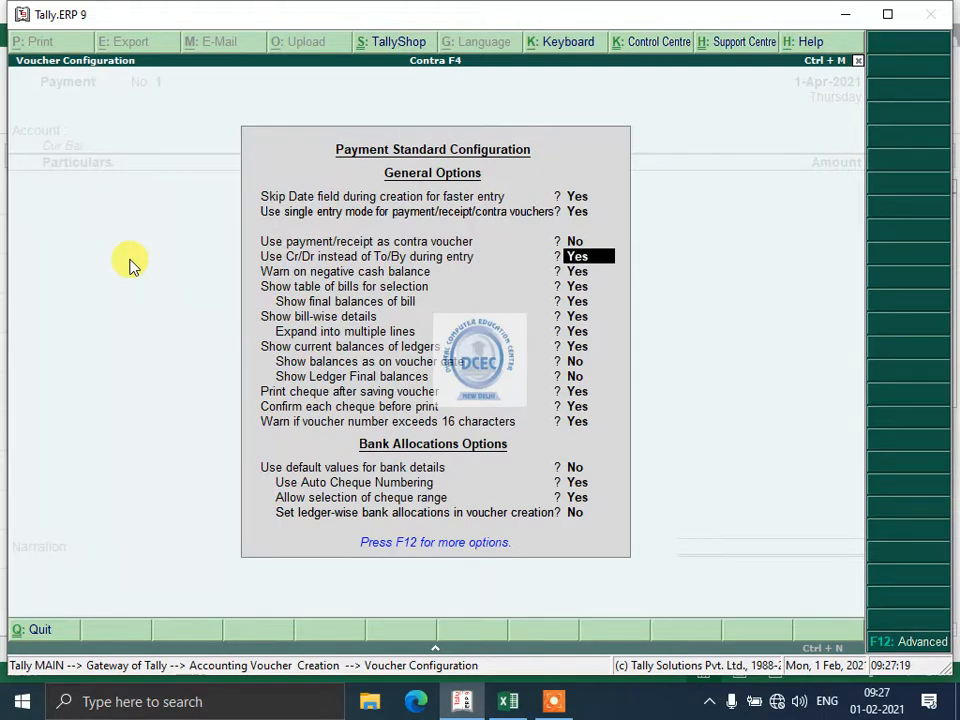
pyautogui.write('n')
pyautogui.press('Return')
pyautogui.press('Return')
pyautogui.press('Return')
pyautogui.press('Return')
pyautogui.press('Return')
pyautogui.press('Return')
pyautogui.press('Return')
pyautogui.press('Return')
pyautogui.press('Return')
pyautogui.press('Return')
pyautogui.press('Return')
pyautogui.press('Return')
pyautogui.press('Return')
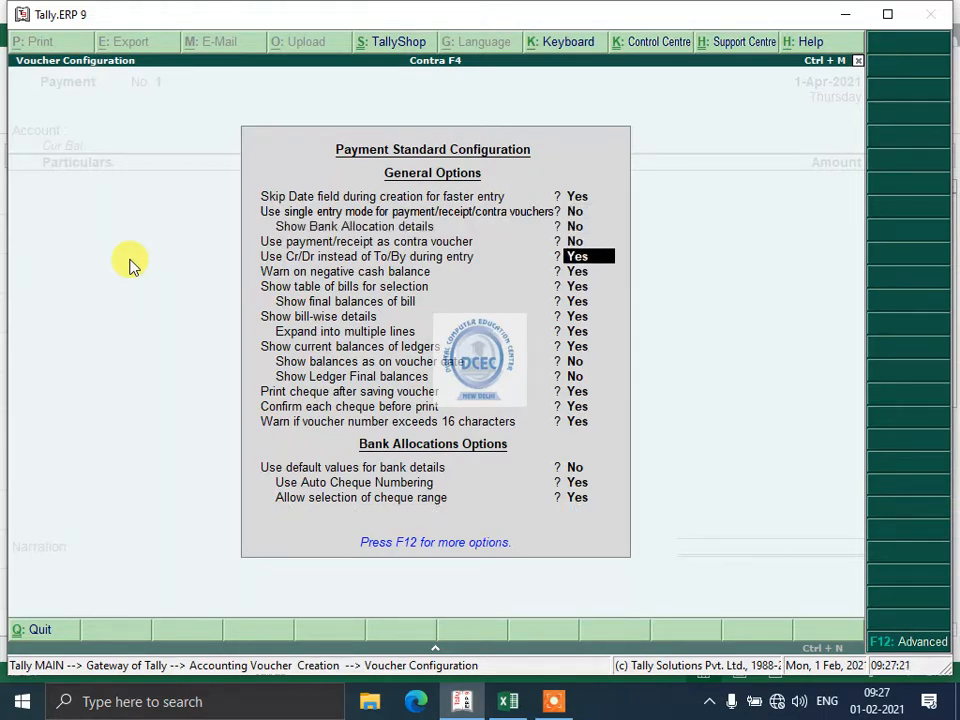
pyautogui.press('Return')
pyautogui.press('Return')
pyautogui.press('Return')
pyautogui.press('Return')
pyautogui.press('Return')
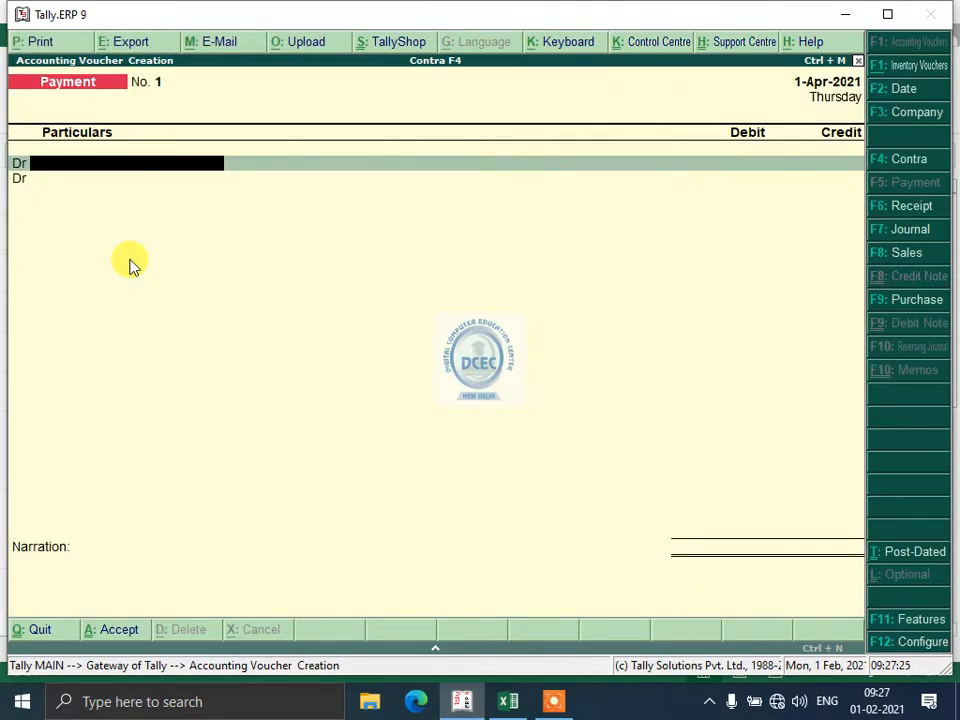
# Close the payment voucher and reopen accounting voucher entry.
pyautogui.press('Escape')
pyautogui.press('Return')
pyautogui.press('Return')
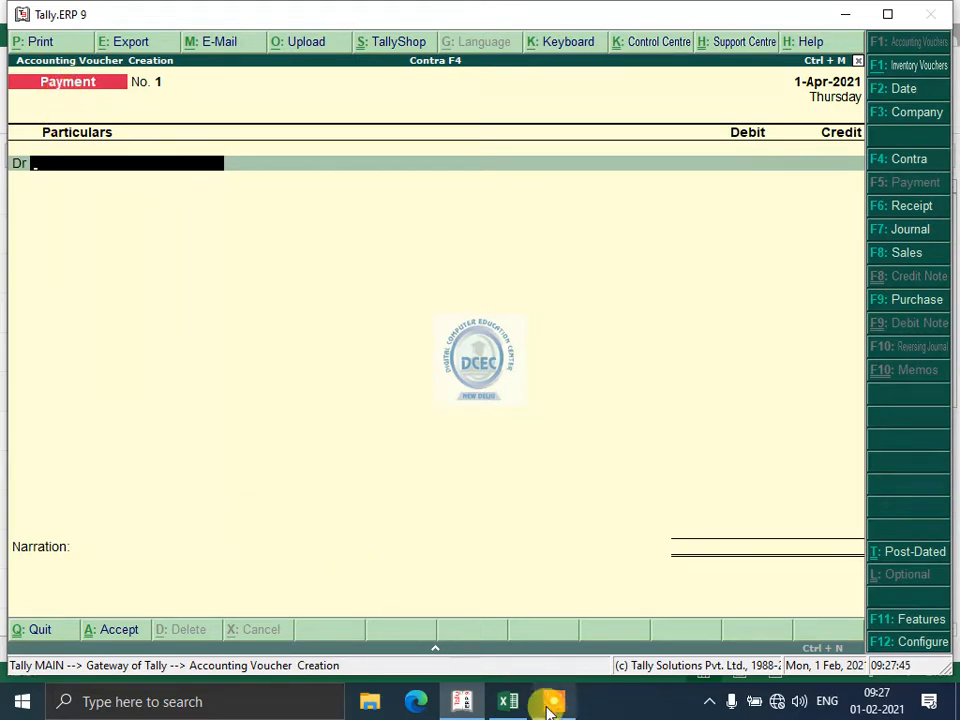
# Switch to the Excel workbook and highlight the contra cell C3 in yellow.
pyautogui.click(508, 701)
pyautogui.click(356, 315)
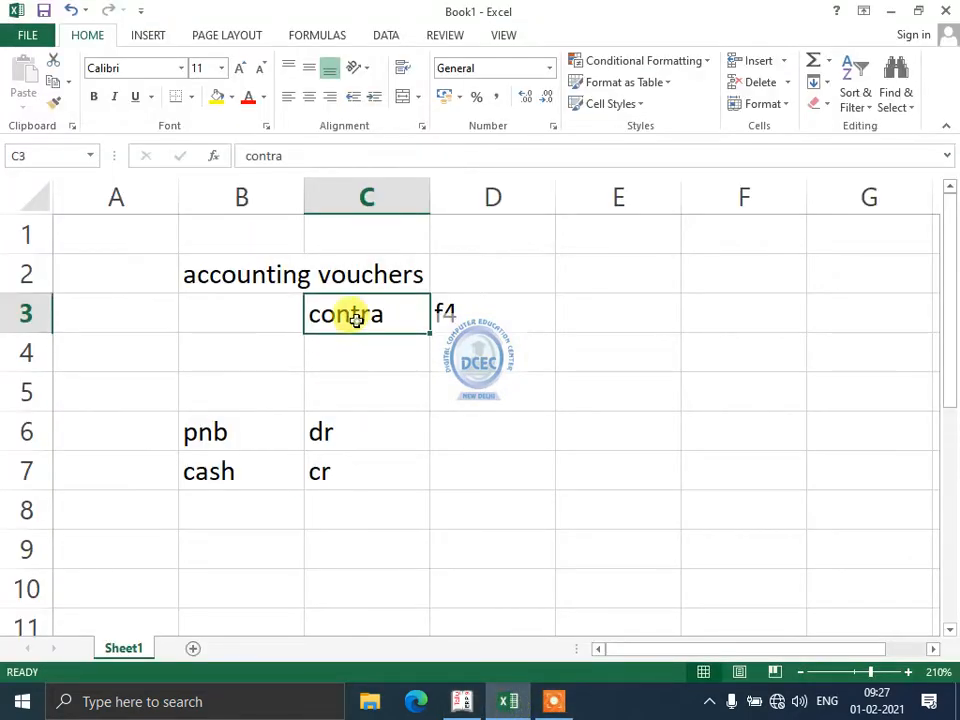
pyautogui.click(219, 99)
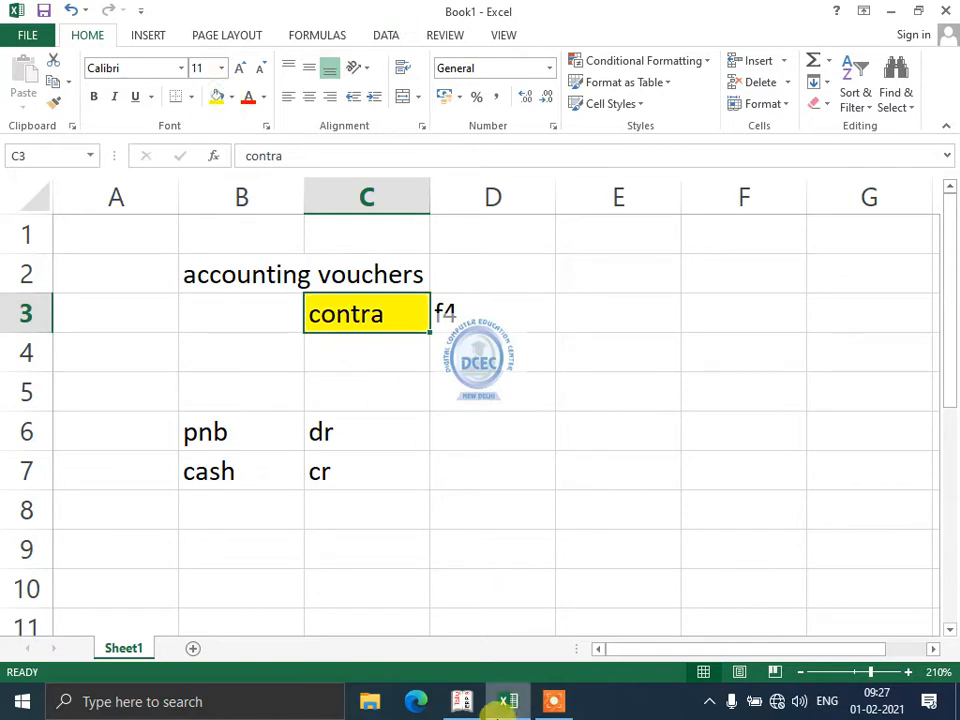
# Switch back to Tally.ERP 9 and look through the Contra, Payment, Receipt, Journal, Sales and Purchase voucher screens.
pyautogui.click(462, 703)
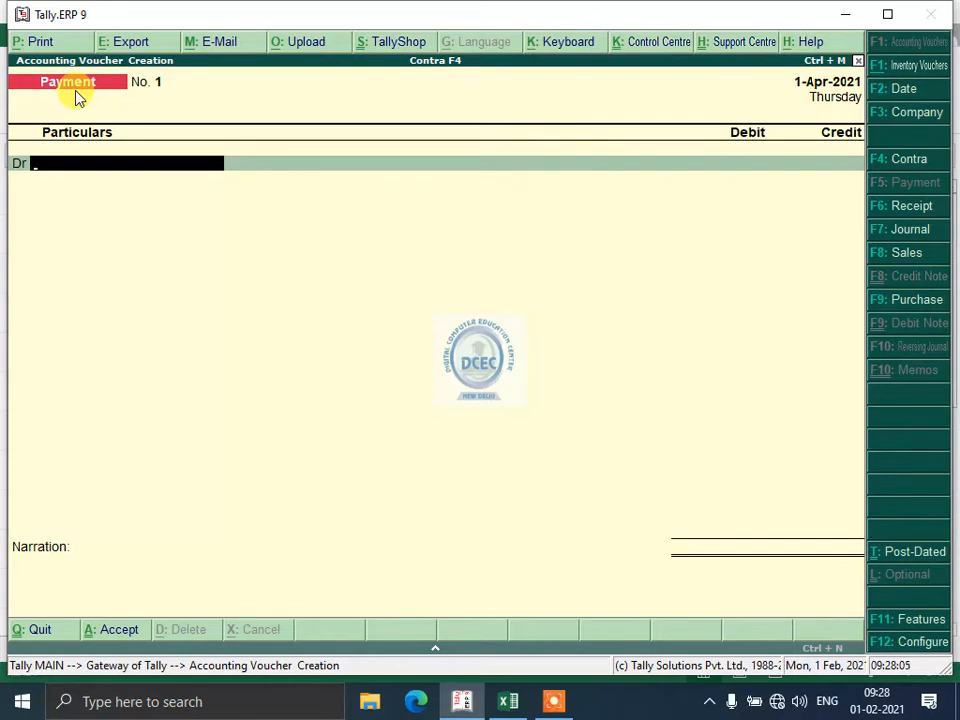
pyautogui.press('F4')
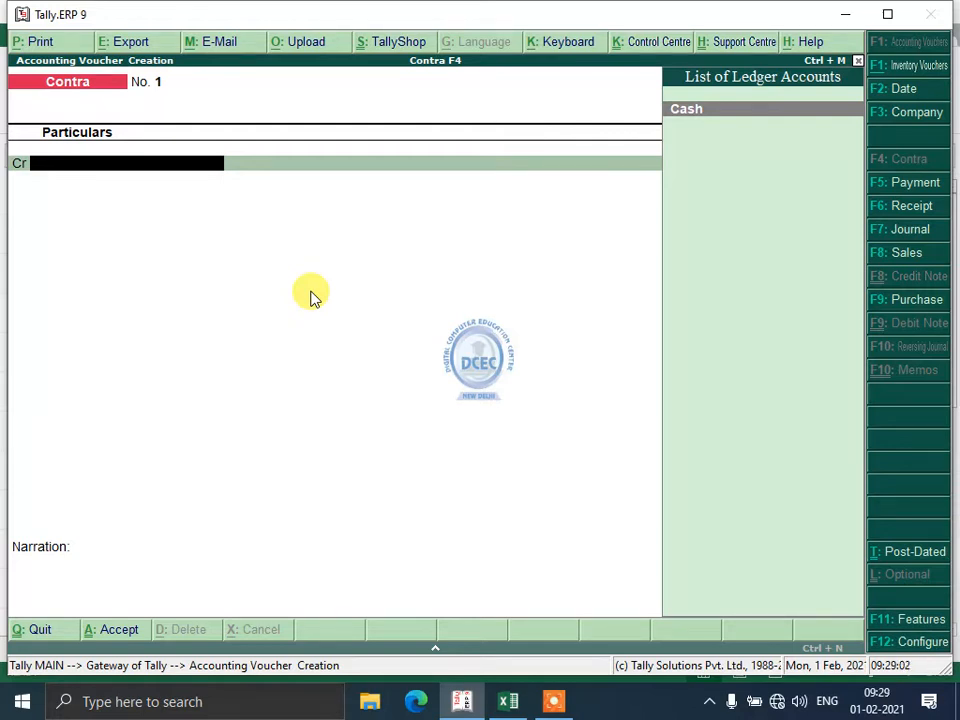
pyautogui.press('F5')
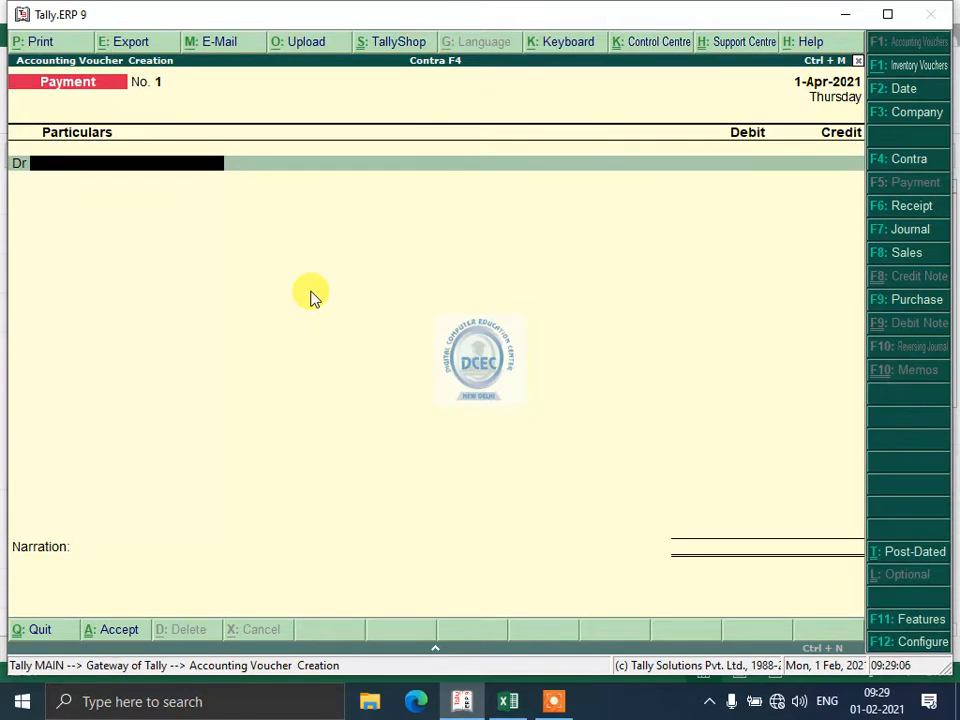
pyautogui.press('F6')
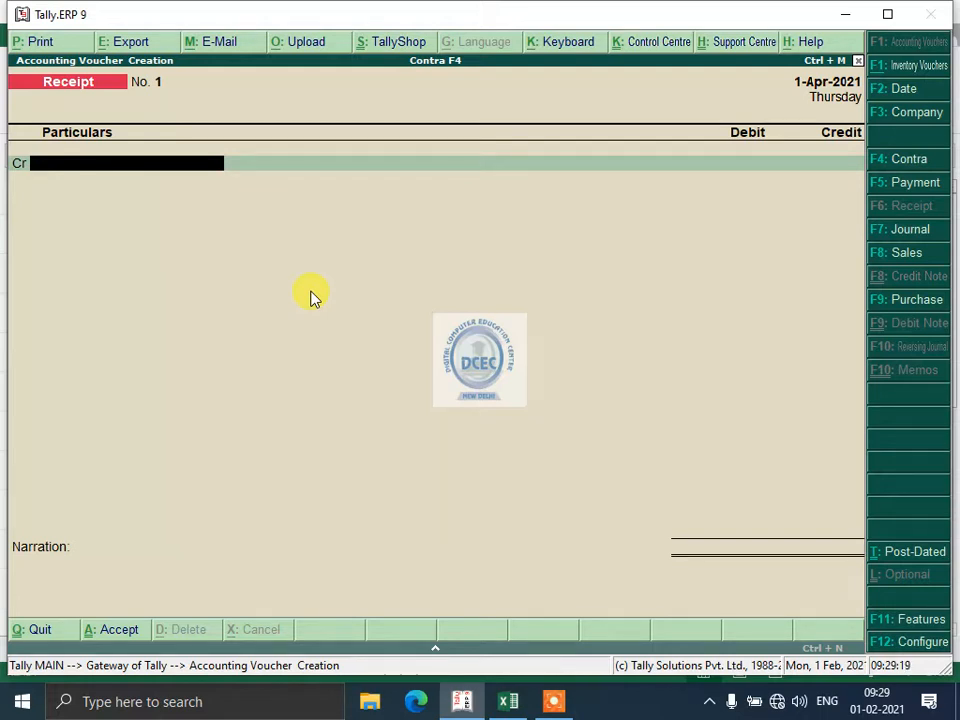
pyautogui.click(910, 229)
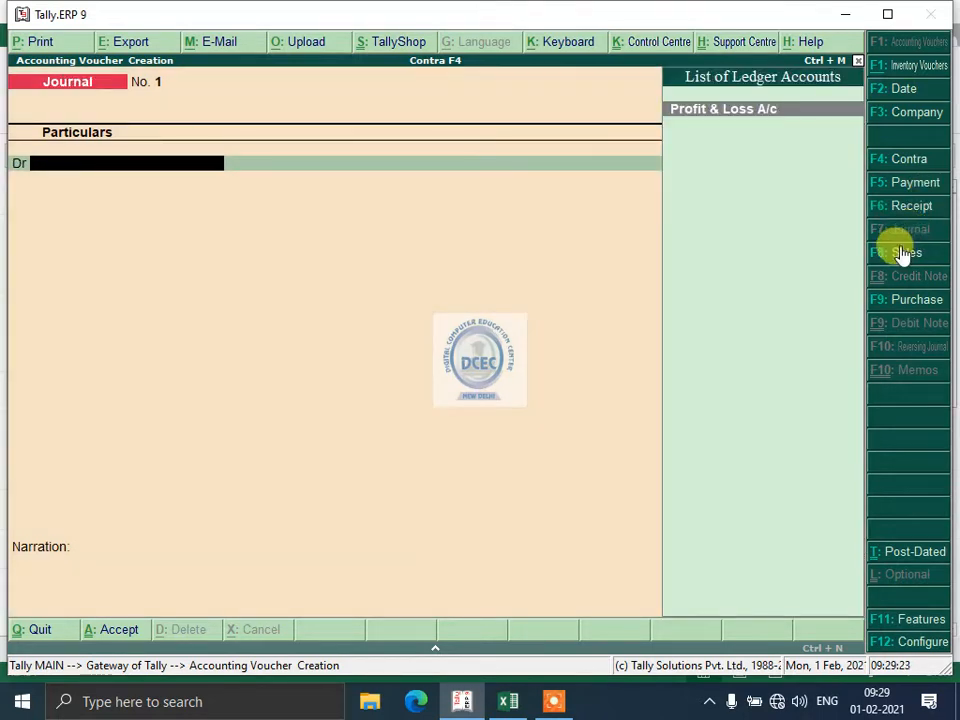
pyautogui.click(903, 252)
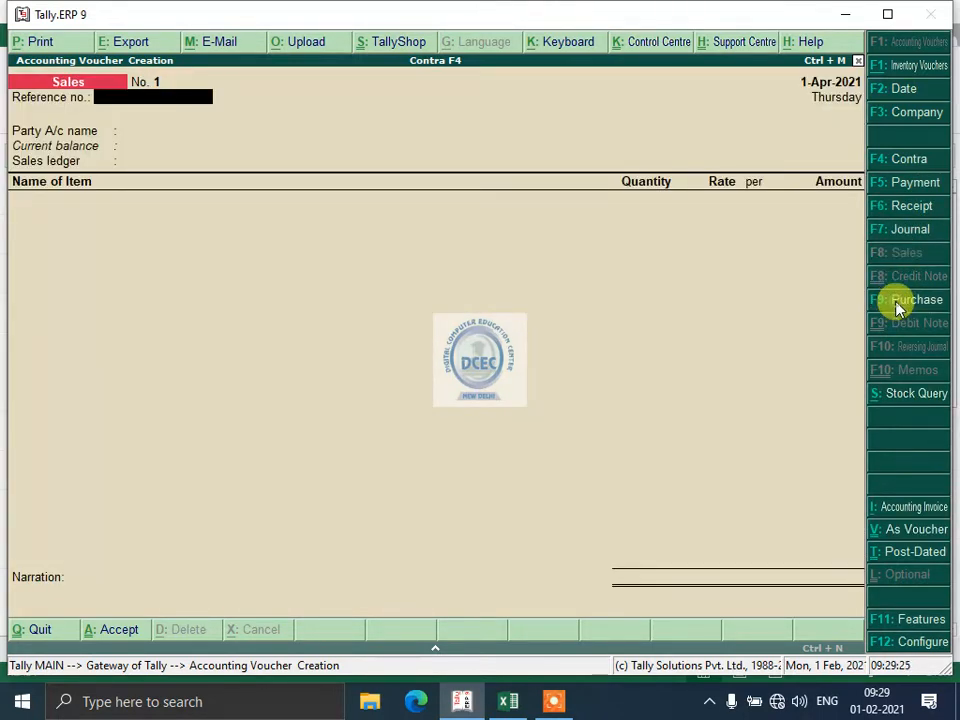
pyautogui.click(896, 302)
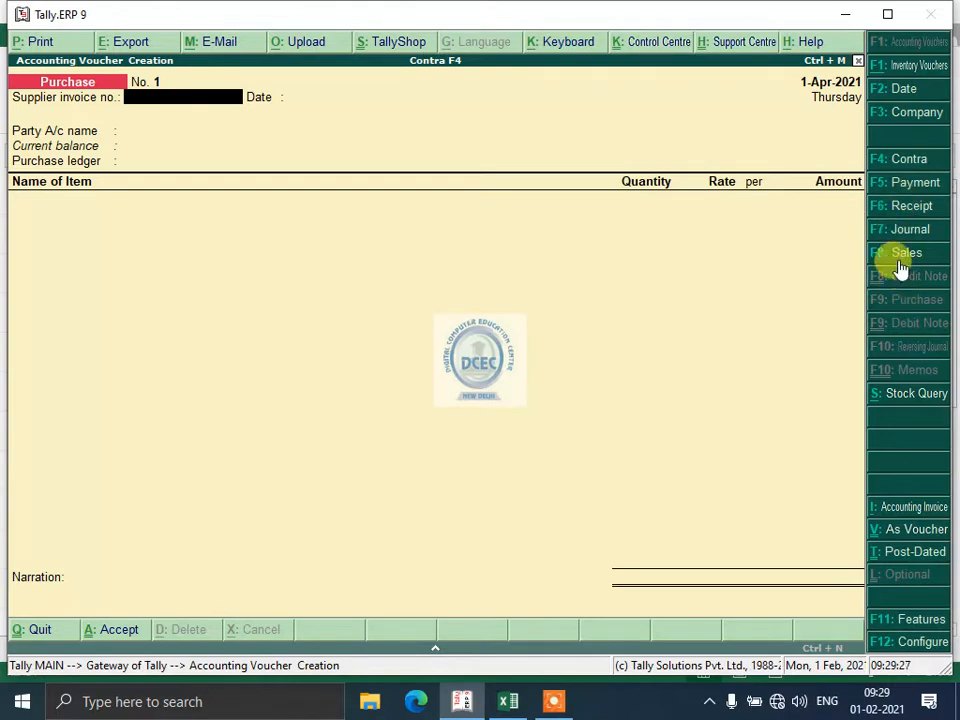
pyautogui.click(898, 163)
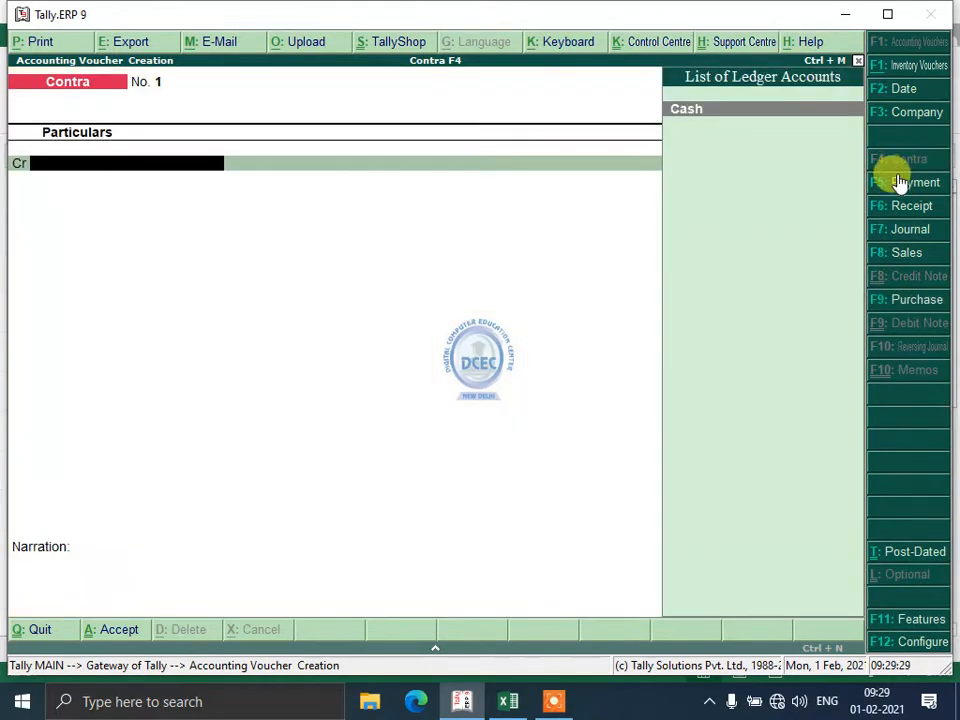
pyautogui.click(903, 184)
pyautogui.click(900, 207)
pyautogui.click(900, 230)
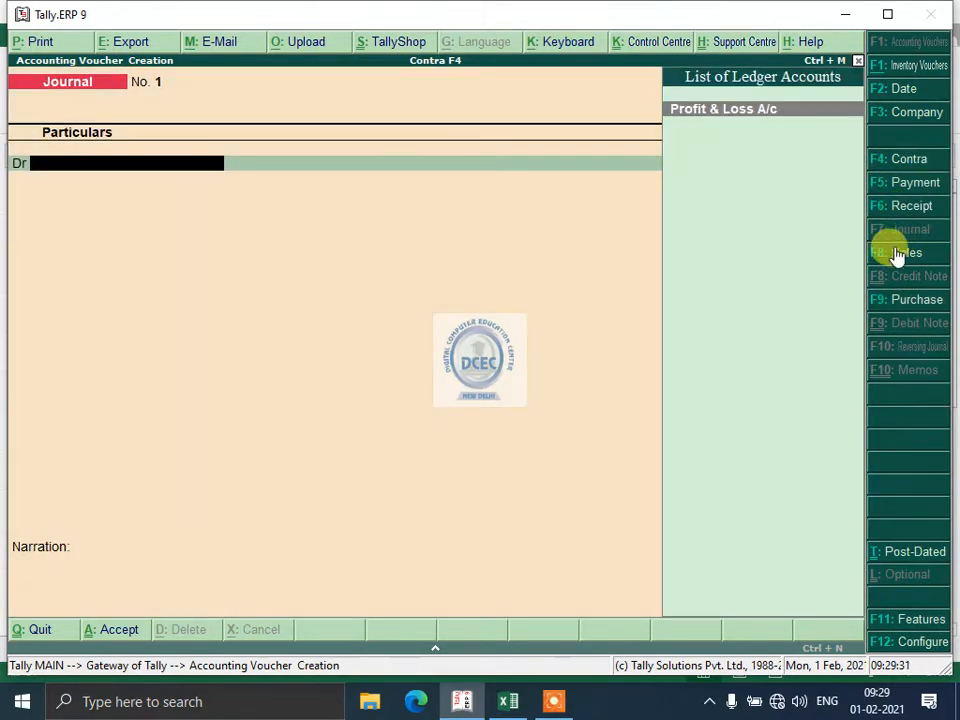
pyautogui.click(892, 299)
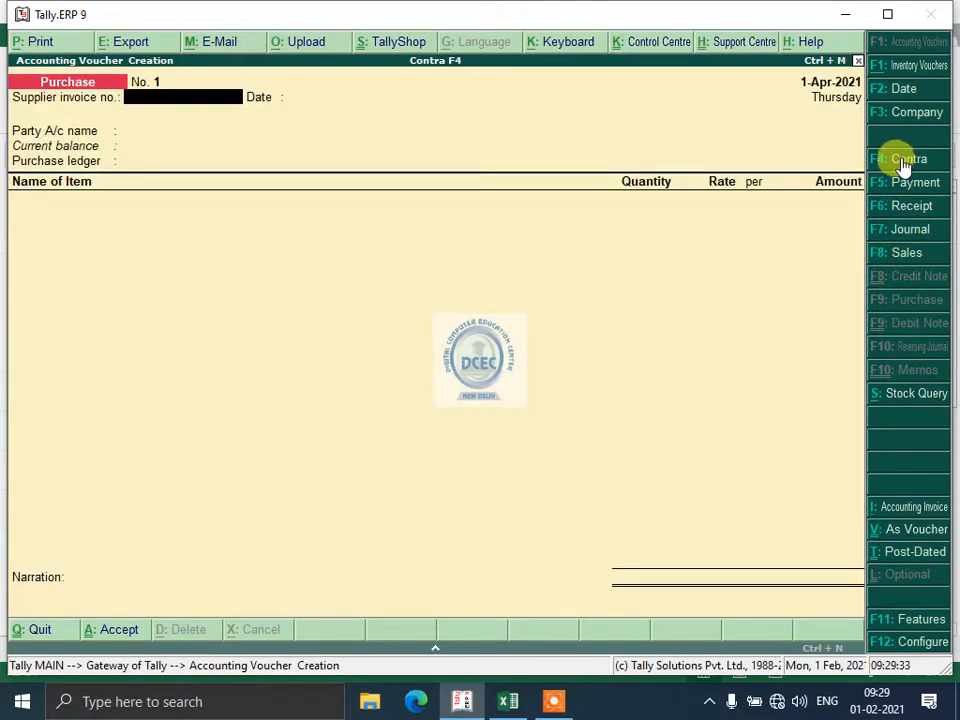
# Bring up the Contra voucher, switch to the Excel workbook and enter cr in E3 and dr in E4.
pyautogui.click(903, 163)
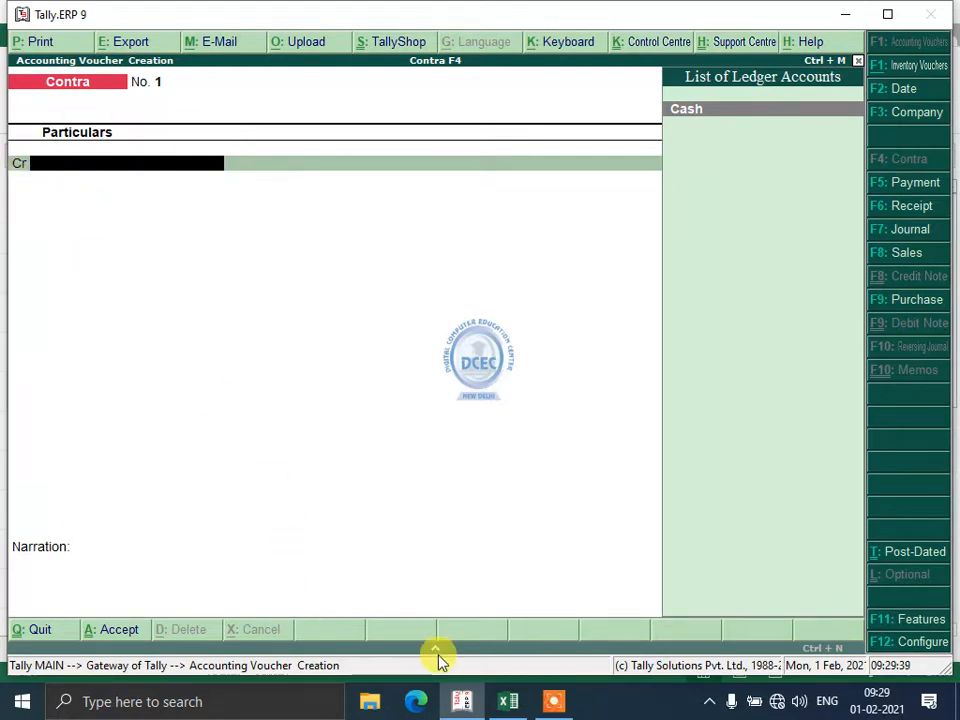
pyautogui.click(503, 707)
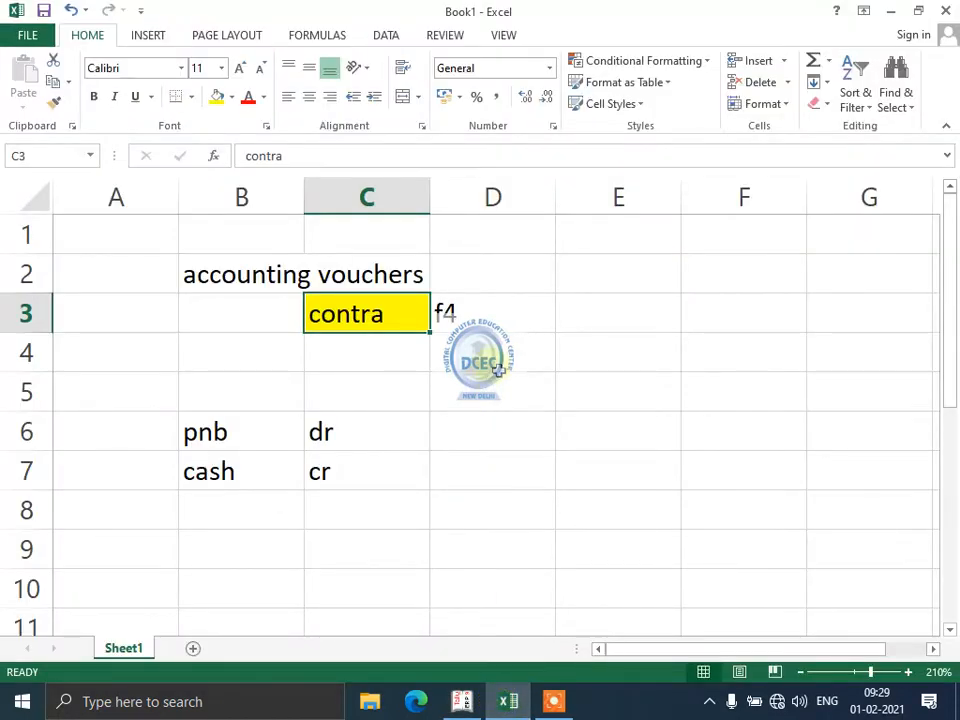
pyautogui.click(610, 312)
pyautogui.write('cr')
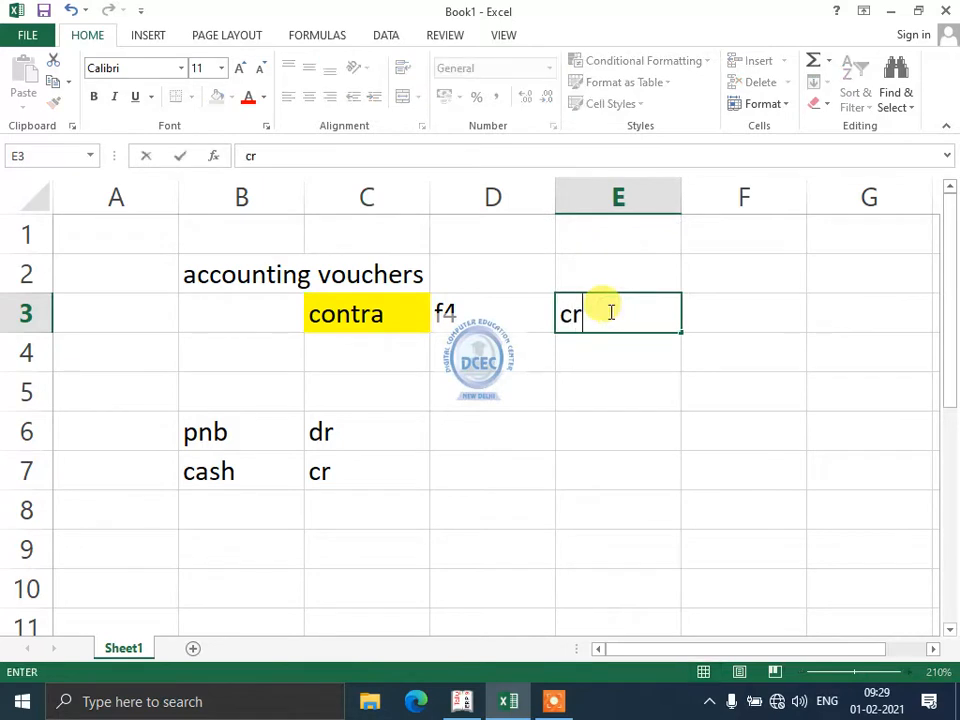
pyautogui.click(602, 341)
pyautogui.write('dr')
pyautogui.click(598, 315)
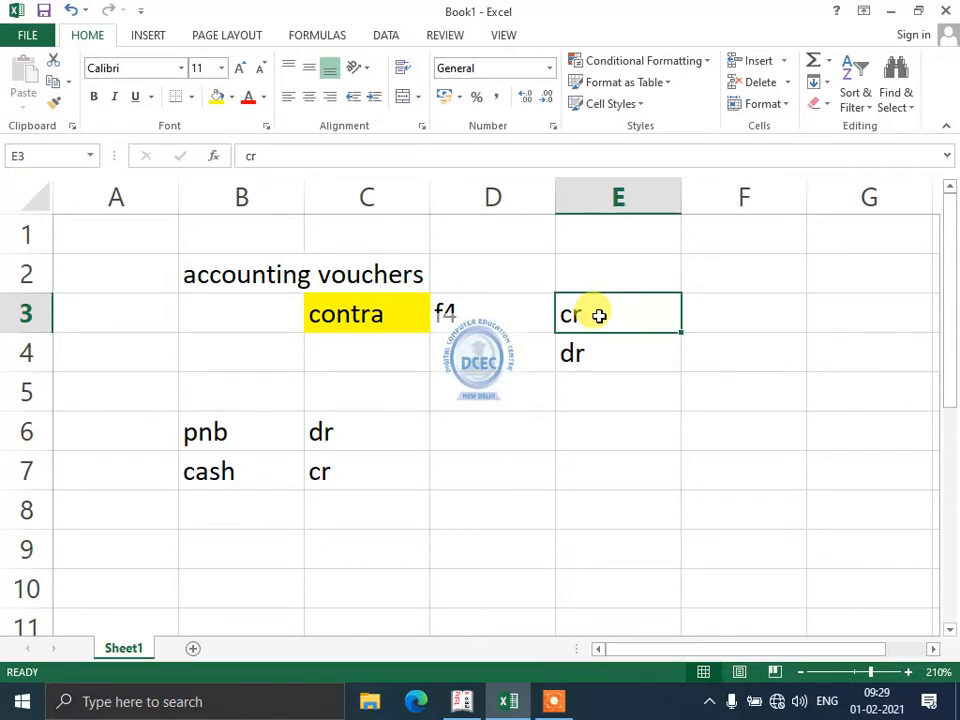
# Enter the explanation kam hona beside cr in cell F3.
pyautogui.press('Right')
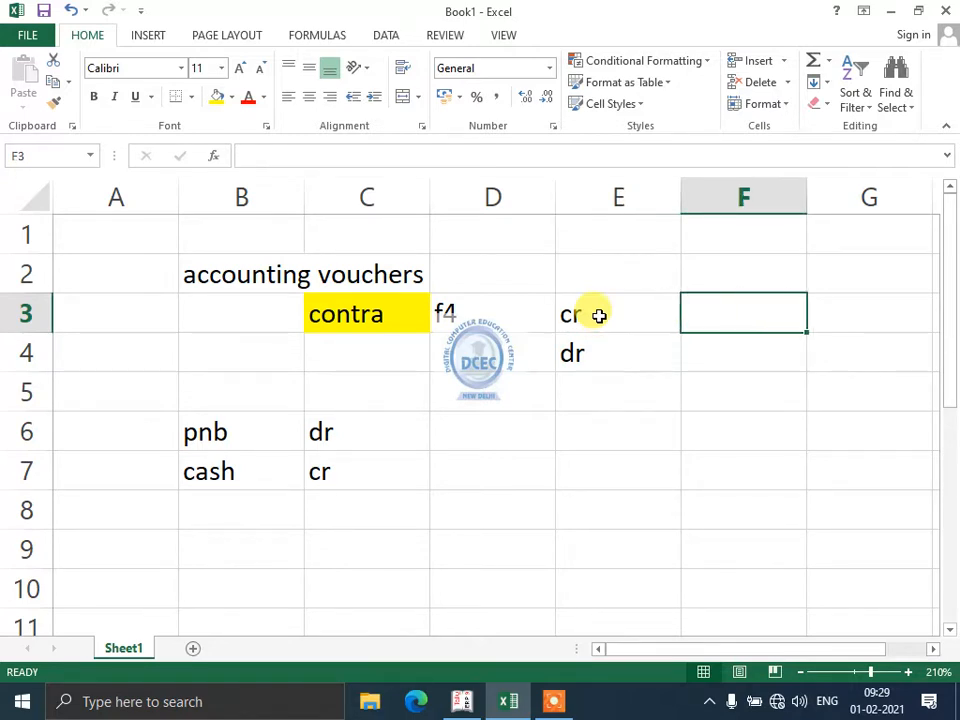
pyautogui.write('kam h')
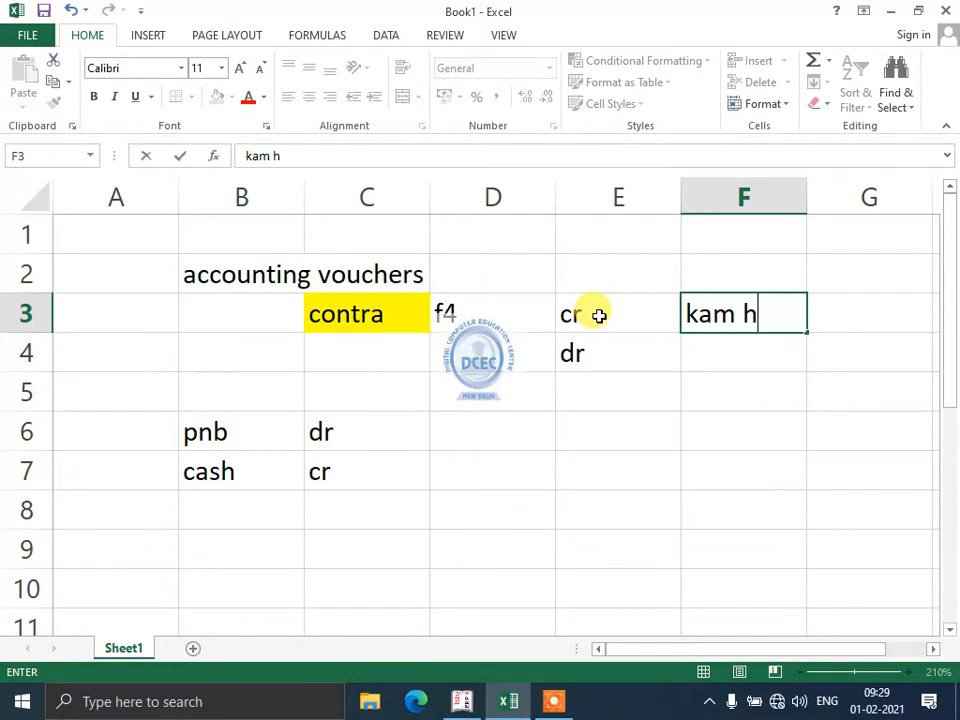
pyautogui.write('ona')
pyautogui.press('Return')
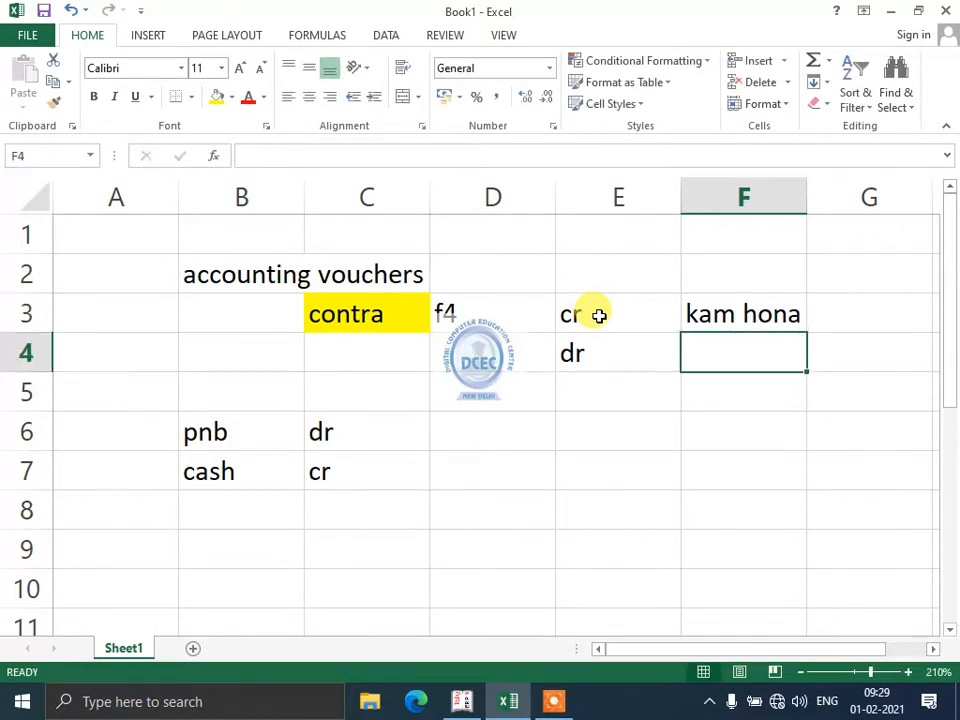
pyautogui.write('jayadda')
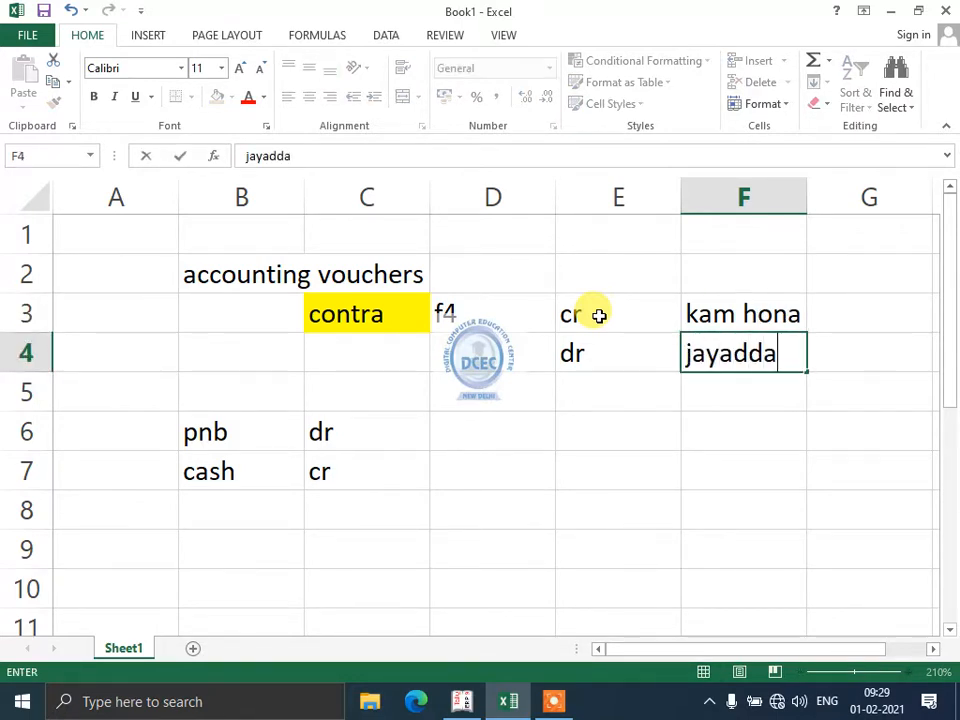
pyautogui.press('BackSpace')
pyautogui.press('BackSpace')
pyautogui.write('a h')
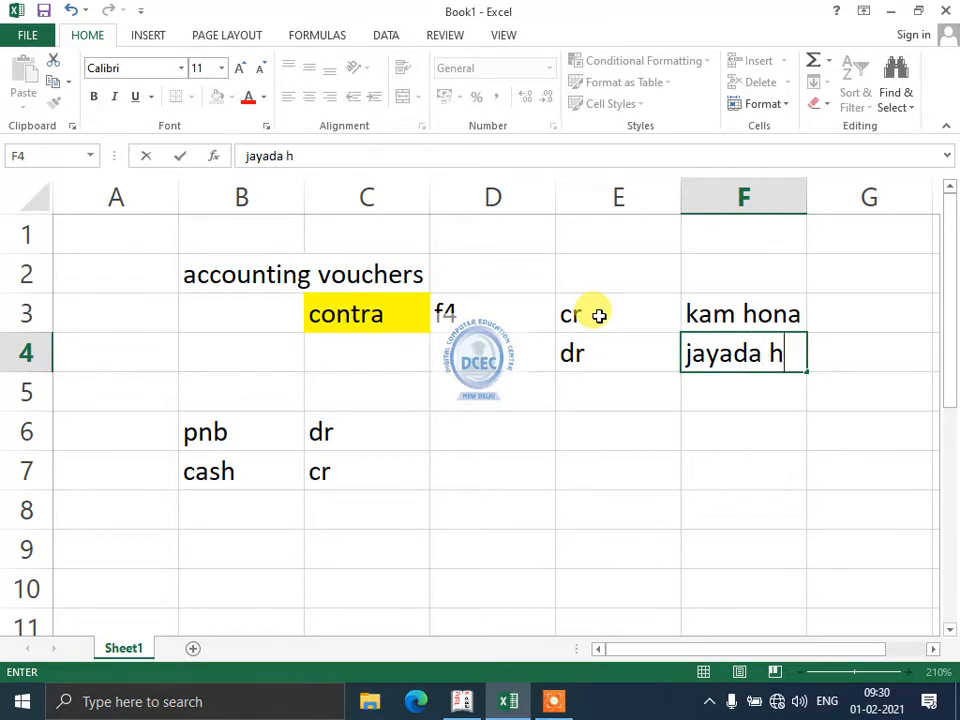
pyautogui.press('BackSpace')
pyautogui.press('BackSpace')
pyautogui.press('BackSpace')
pyautogui.press('BackSpace')
pyautogui.press('BackSpace')
pyautogui.press('BackSpace')
pyautogui.press('BackSpace')
pyautogui.press('BackSpace')
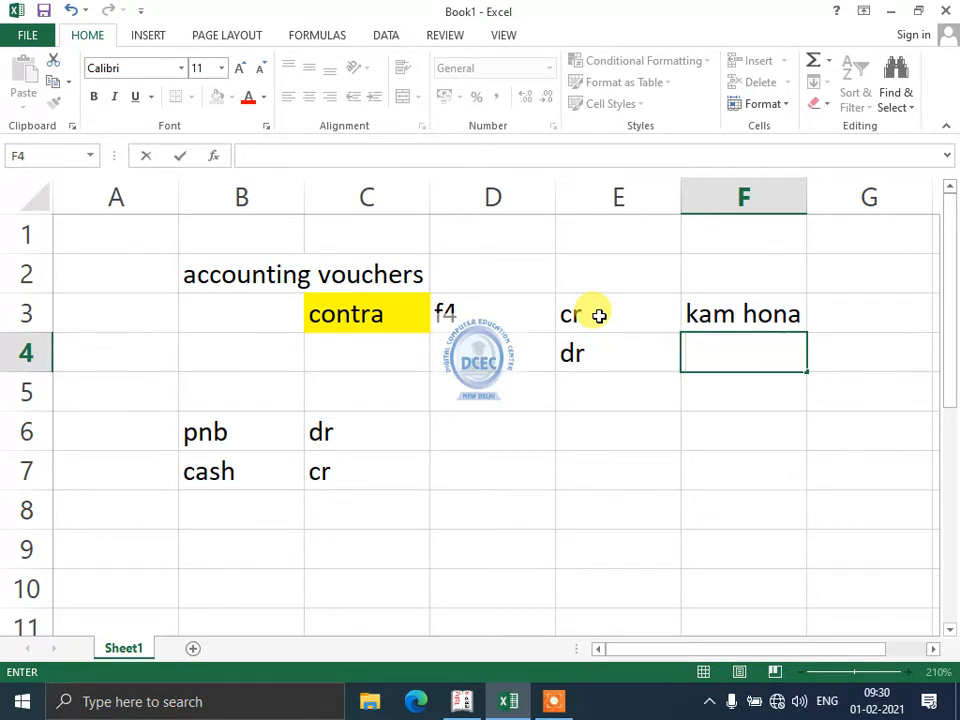
# Enter the explanation badna beside dr in cell F4.
pyautogui.write('badna')
pyautogui.press('Return')
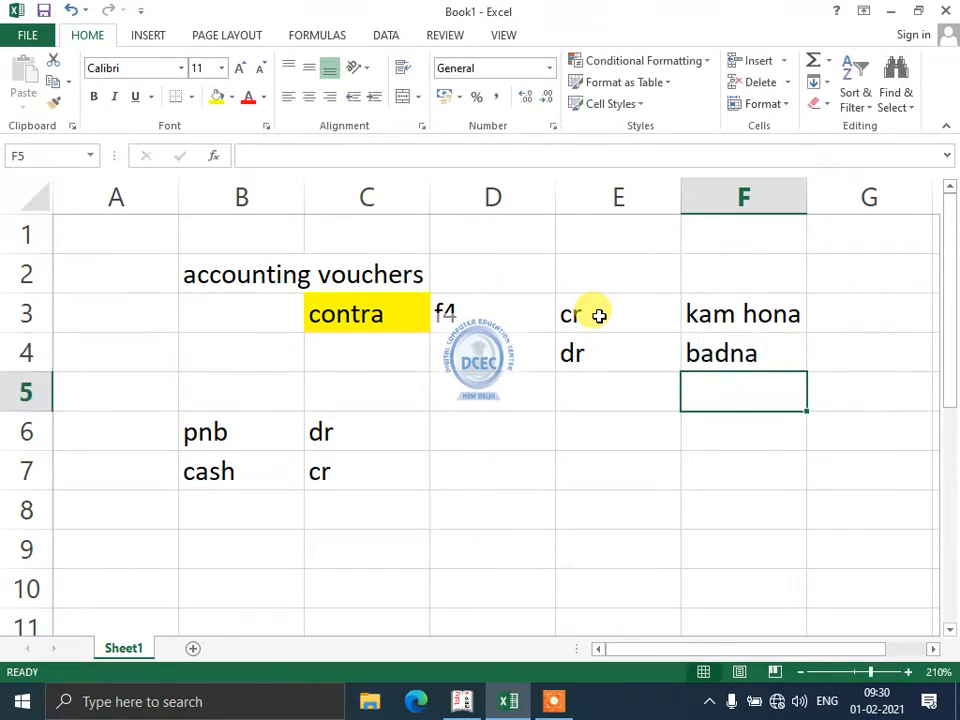
pyautogui.press('Up')
pyautogui.press('Up')
pyautogui.press('Left')
pyautogui.press('Down')
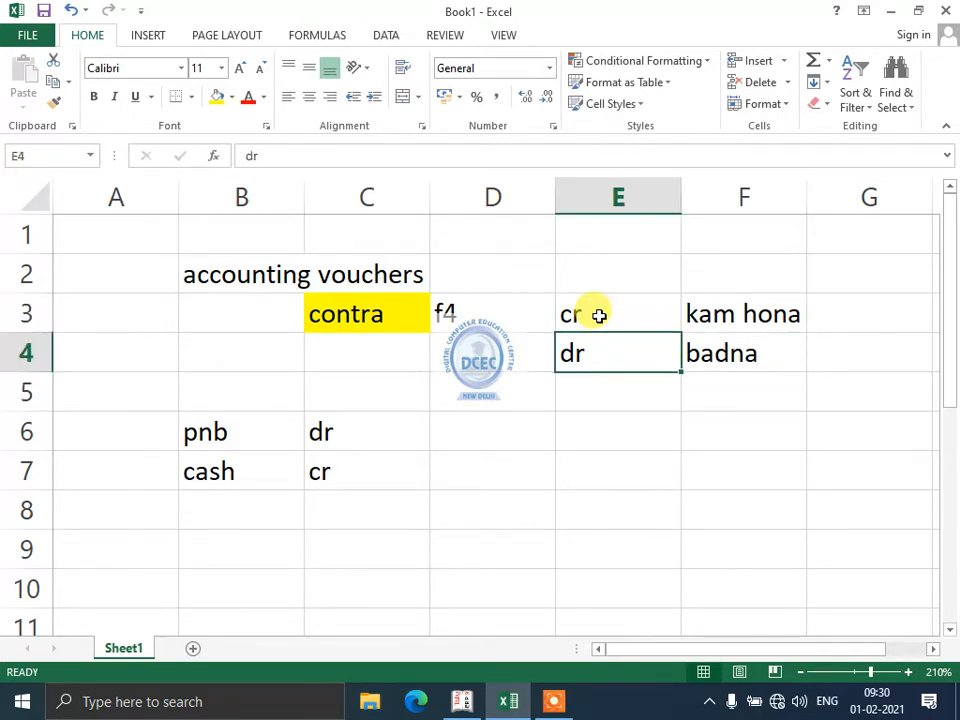
pyautogui.press('Down')
pyautogui.press('Down')
pyautogui.press('Left')
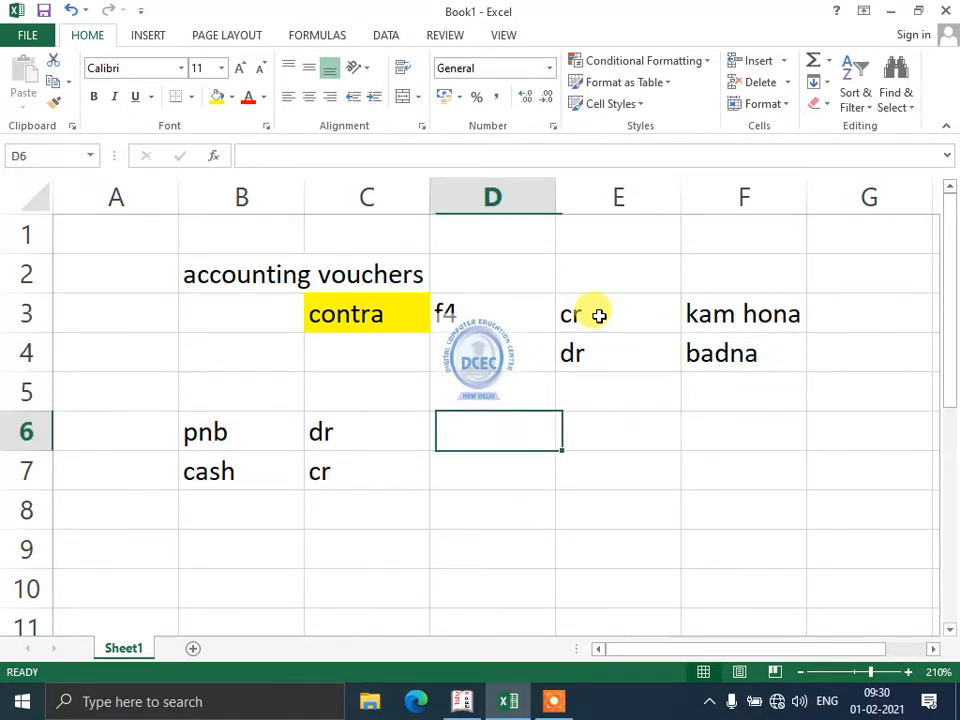
pyautogui.press('Up')
pyautogui.press('Up')
pyautogui.press('Right')
pyautogui.press('Up')
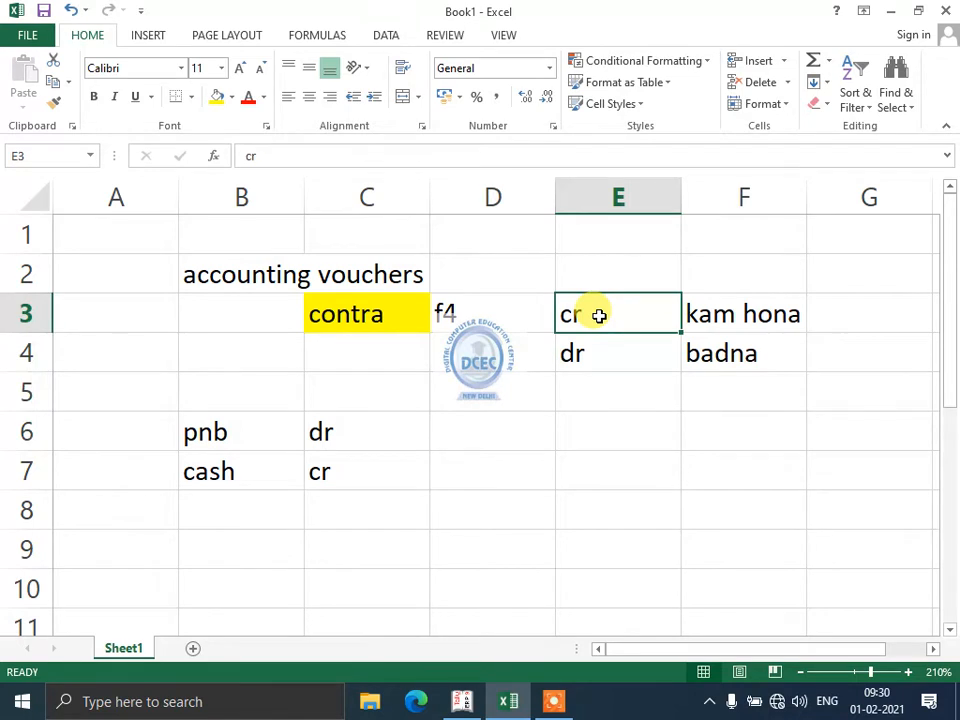
pyautogui.press('Down')
pyautogui.press('Down')
pyautogui.press('Left')
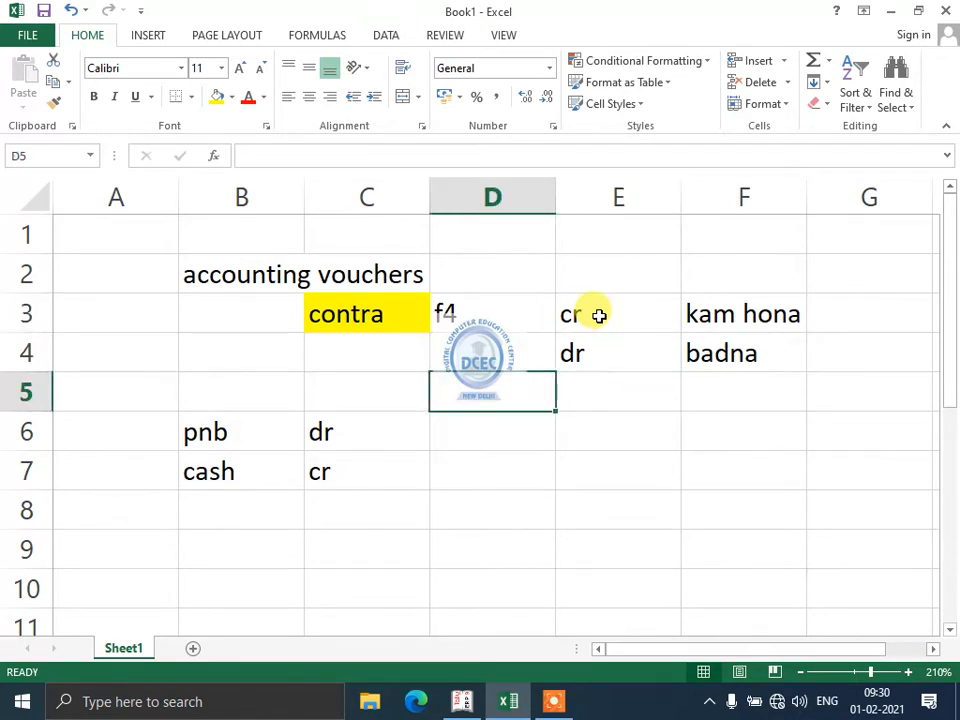
# Enter two example first names in D7 and D8, with diya beside each in E7 and E8.
pyautogui.press('Down')
pyautogui.press('Down')
pyautogui.write('ram')
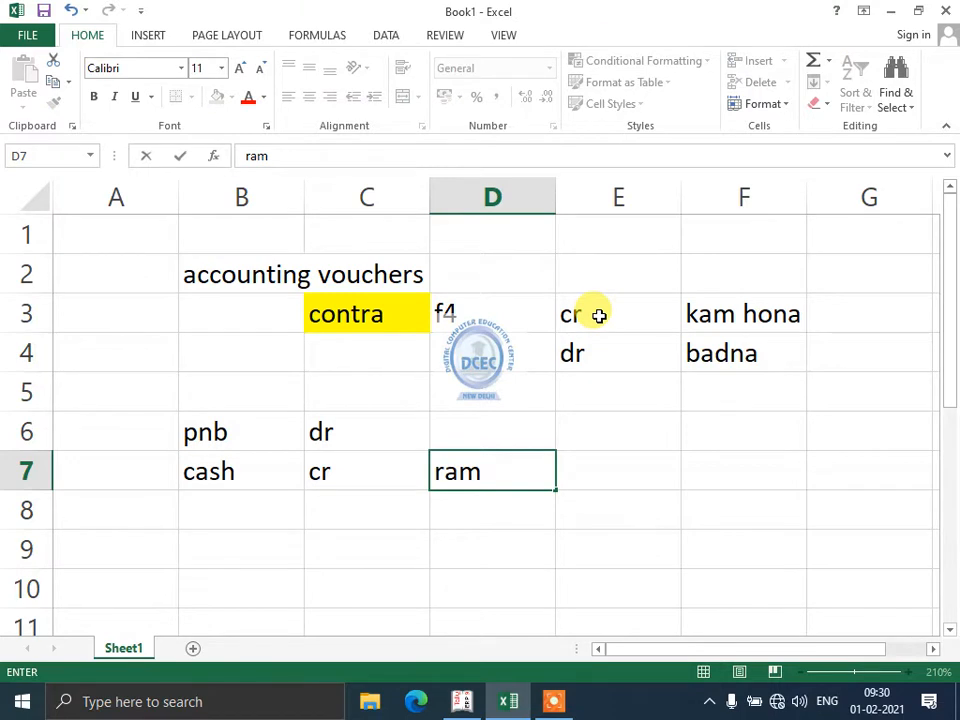
pyautogui.press('Right')
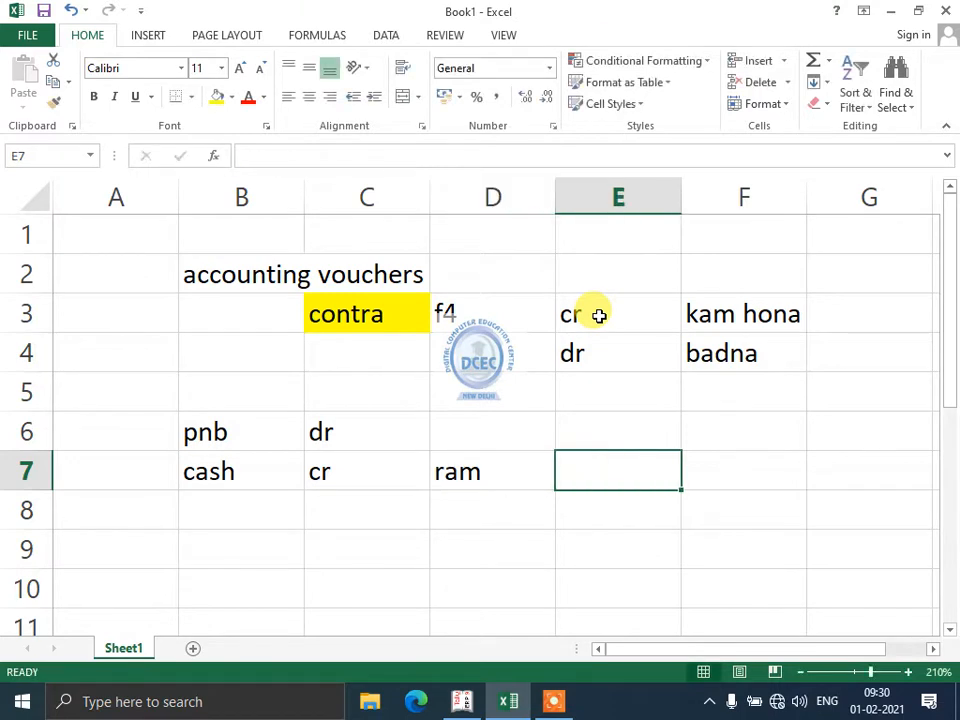
pyautogui.write('diya')
pyautogui.press('Return')
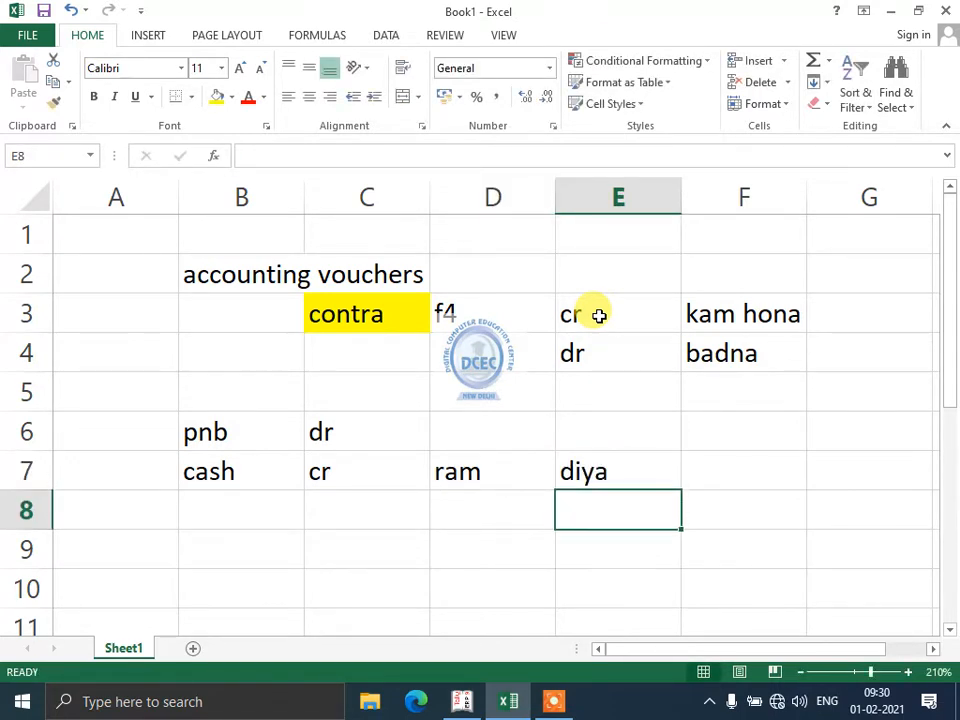
pyautogui.press('Left')
pyautogui.write('raju')
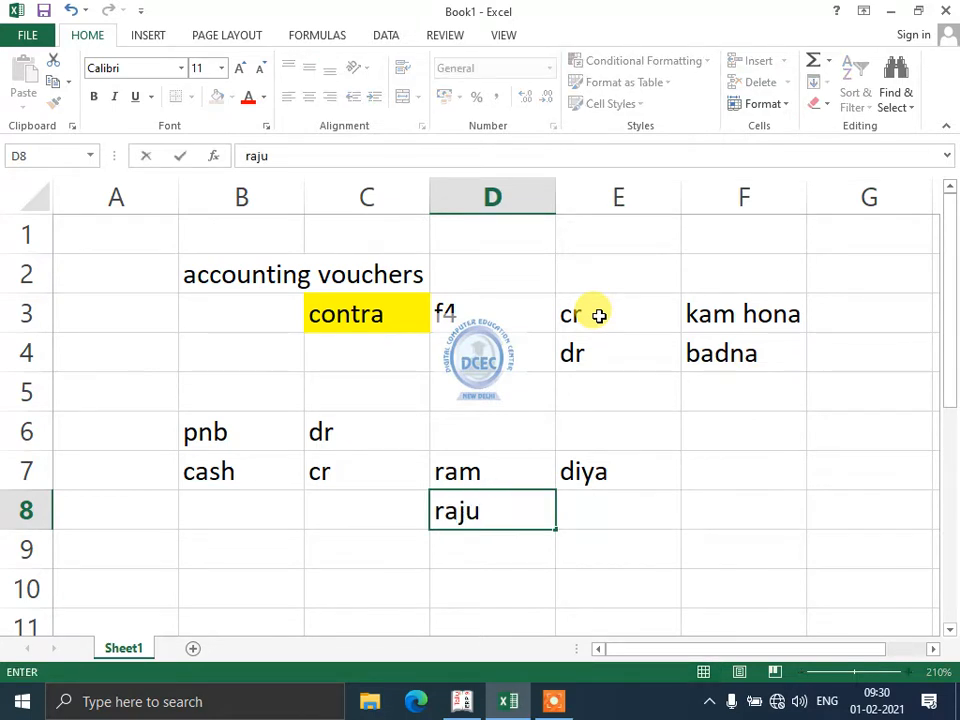
pyautogui.press('Right')
pyautogui.write('diya')
pyautogui.hotkey('ctrl', 'Return')
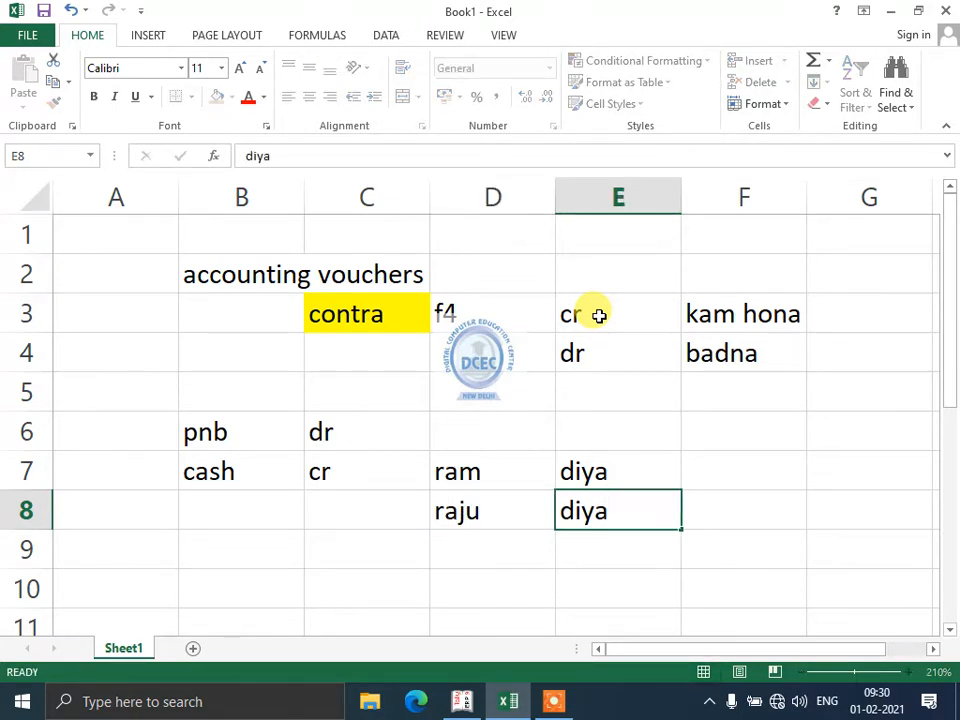
# Mark both diya rows as dr in cells F7 and F8.
pyautogui.press('Right')
pyautogui.press('Up')
pyautogui.write('dr')
pyautogui.press('Return')
pyautogui.write('dr')
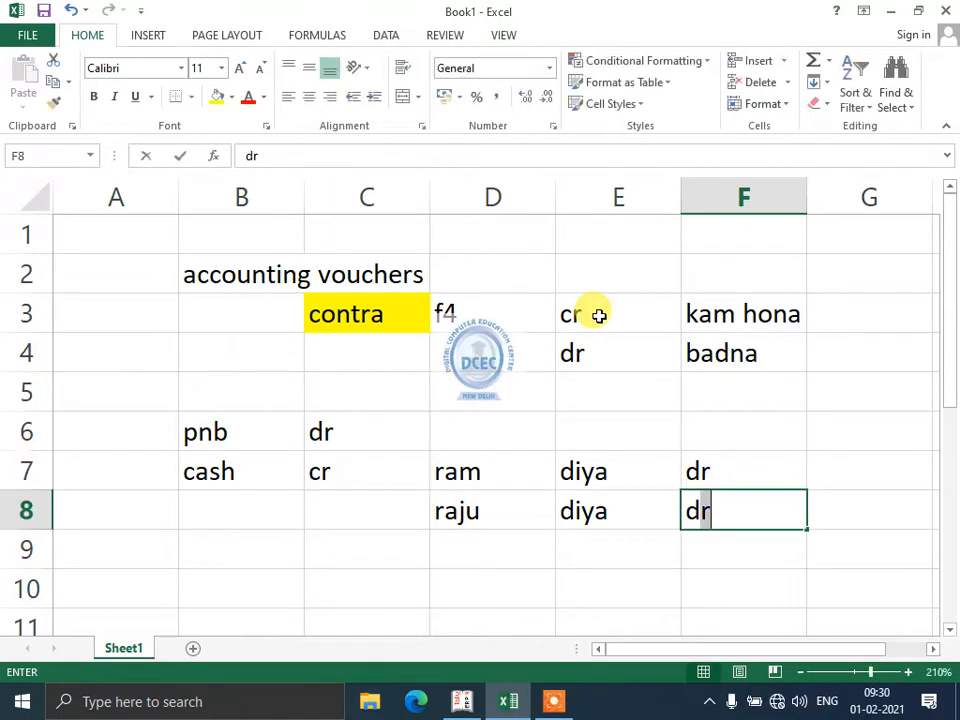
# Add a third example row with a first name in D9, liya in E9 and cr in F9.
pyautogui.press('Left')
pyautogui.press('Left')
pyautogui.press('Left')
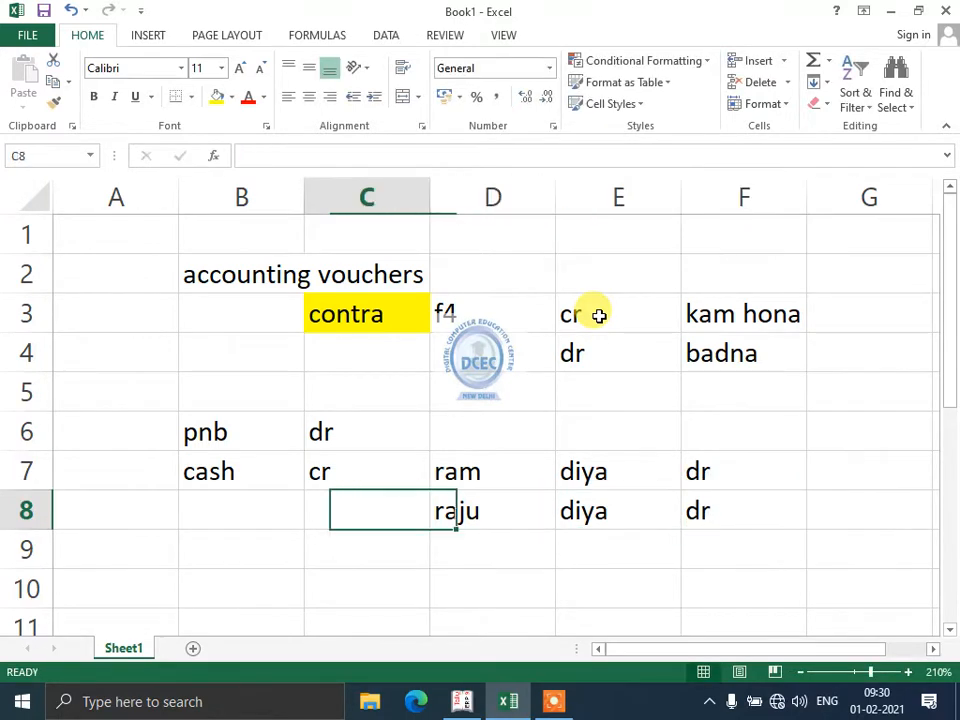
pyautogui.press('Down')
pyautogui.press('Right')
pyautogui.write('rani')
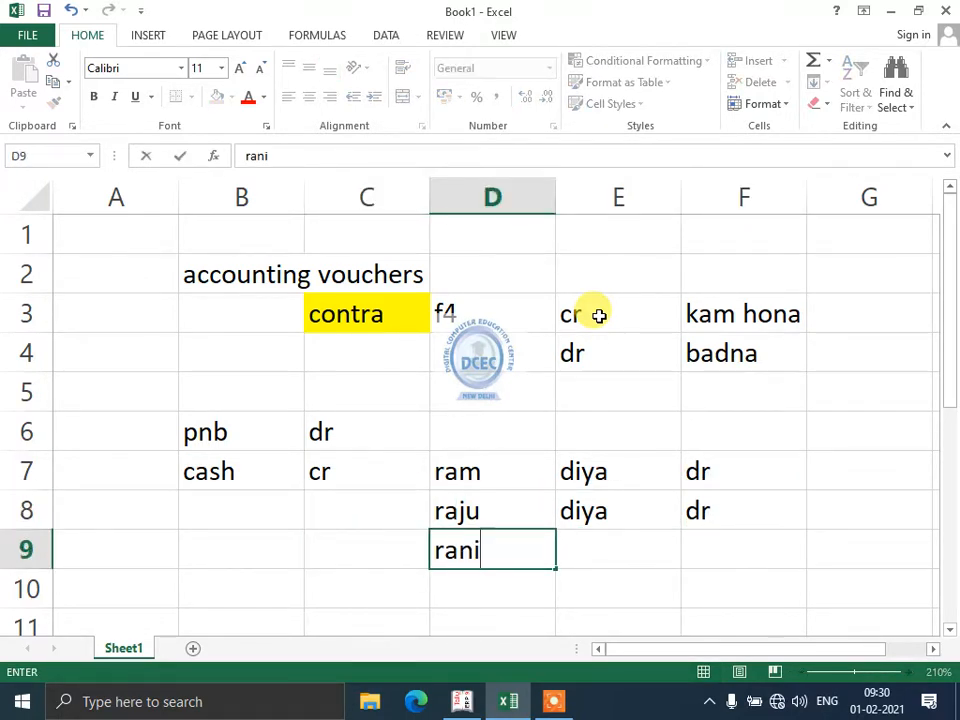
pyautogui.press('Right')
pyautogui.write('lita')
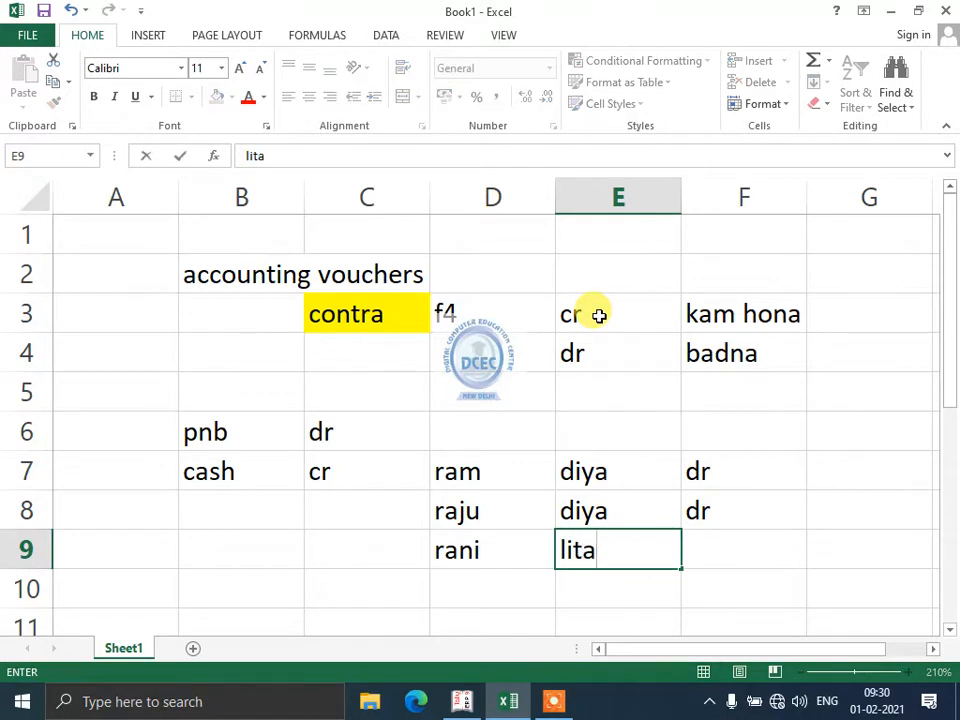
pyautogui.press('BackSpace')
pyautogui.press('BackSpace')
pyautogui.write('ya')
pyautogui.press('Right')
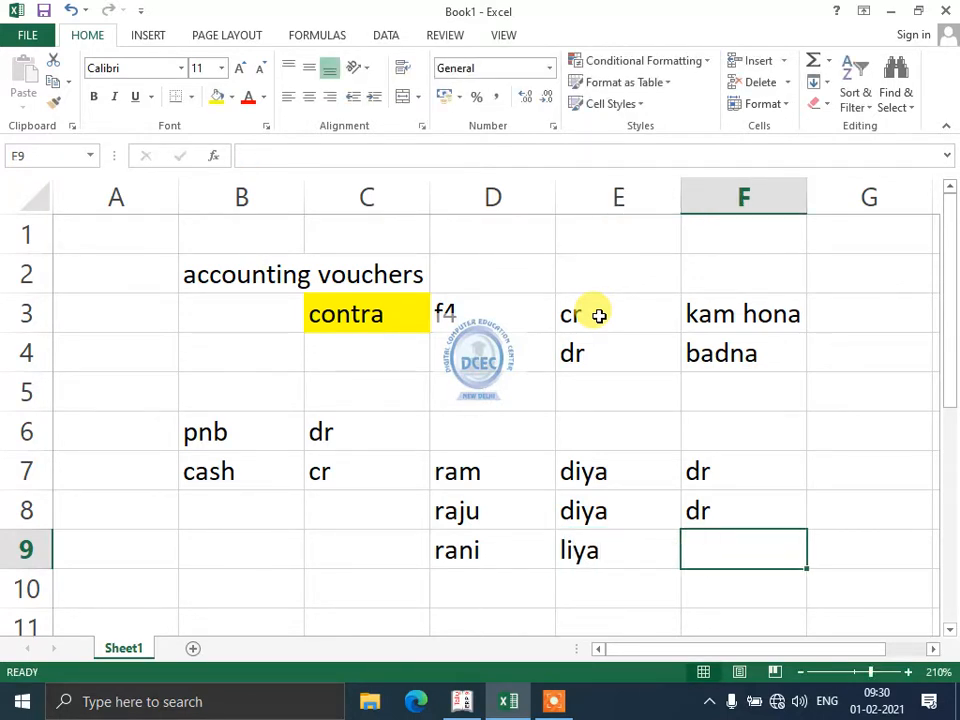
pyautogui.write('cr')
# Delete the contents of the example rows in D7:F9.
pyautogui.press('Up')
pyautogui.press('Up')
pyautogui.press('Left')
pyautogui.press('Left')
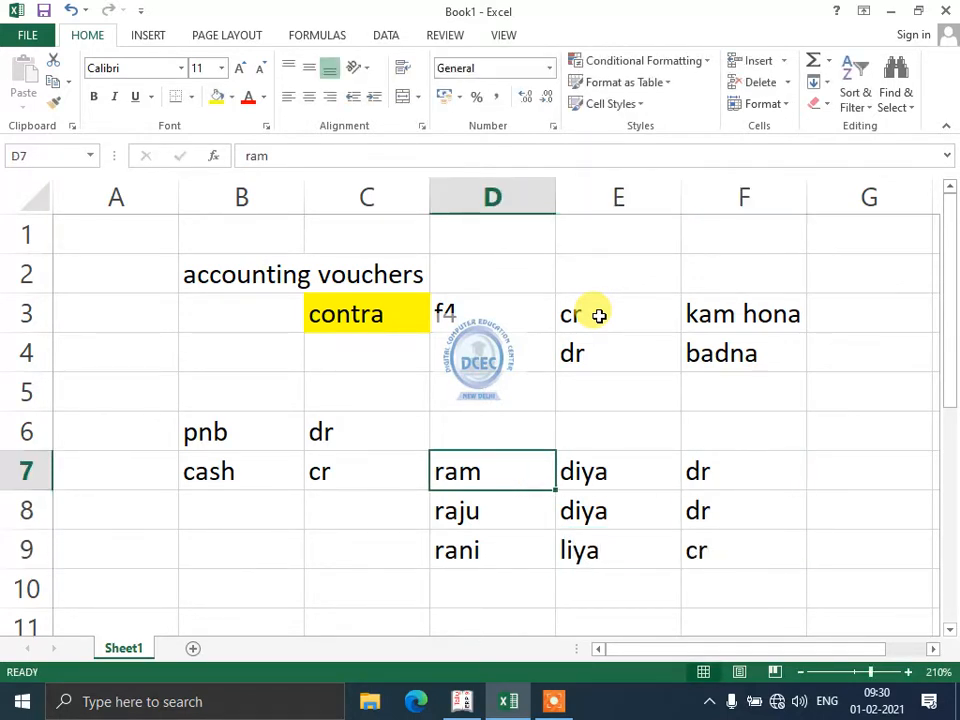
pyautogui.press('Right')
pyautogui.press('Left')
pyautogui.hotkey('shift', 'Right')
pyautogui.hotkey('shift', 'Down')
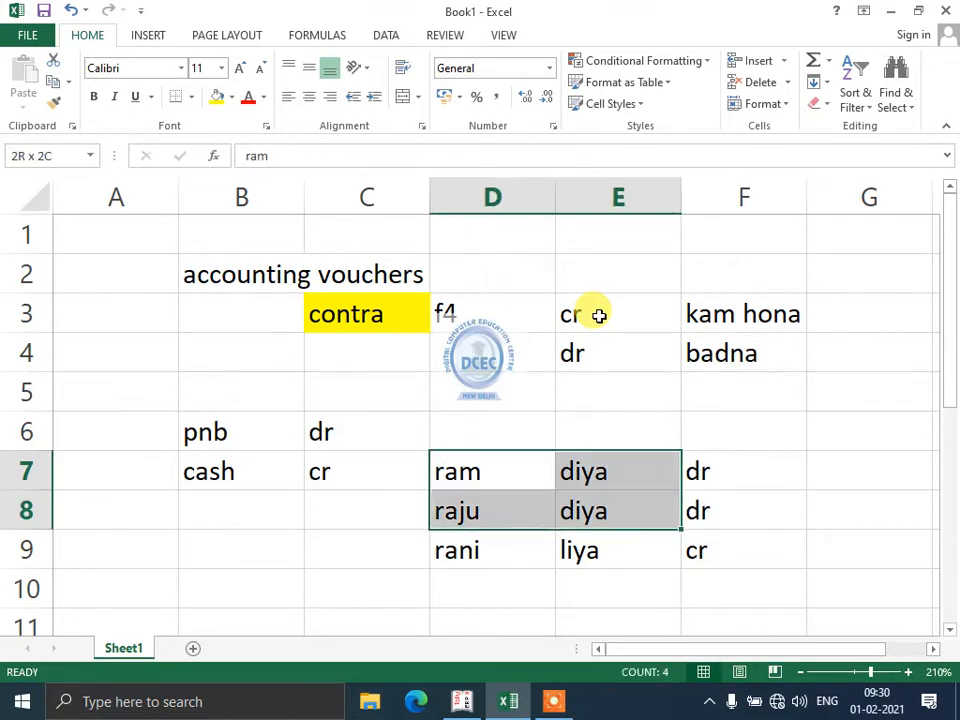
pyautogui.hotkey('shift', 'Right')
pyautogui.hotkey('shift', 'Down')
pyautogui.press('Delete')
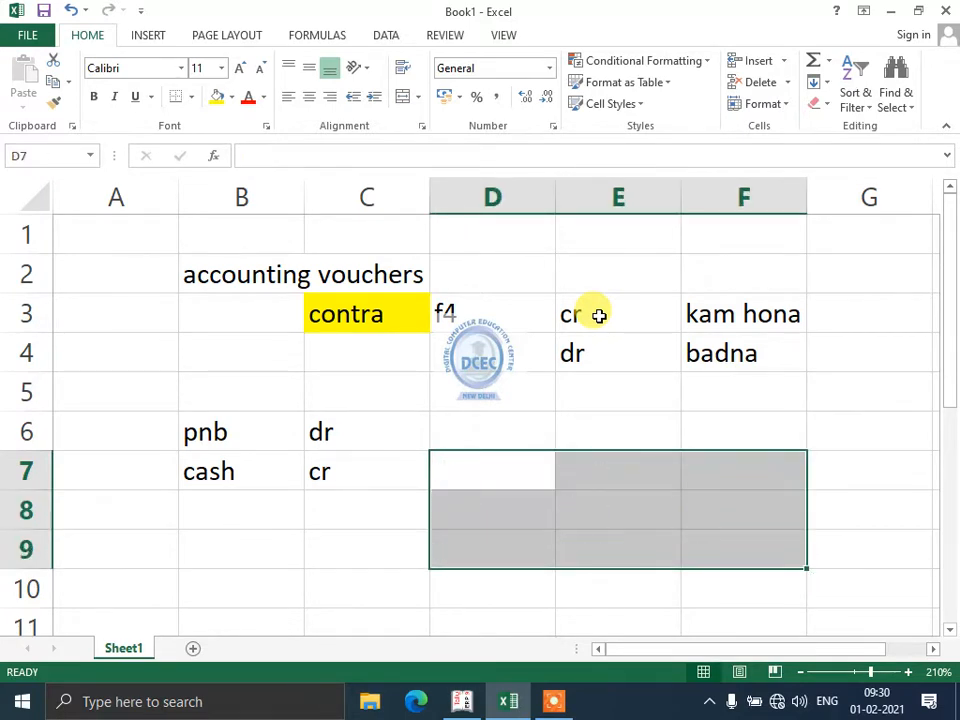
# Enter one example first name in D6 and another in E6.
pyautogui.press('Up')
pyautogui.write('ram')
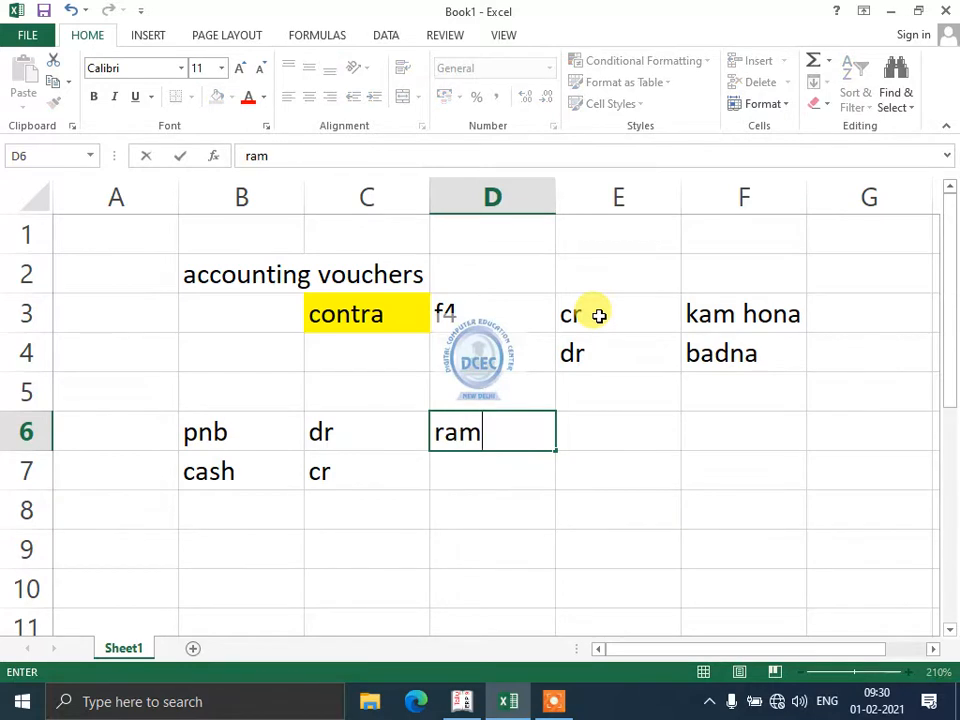
pyautogui.press('Right')
pyautogui.write('raju')
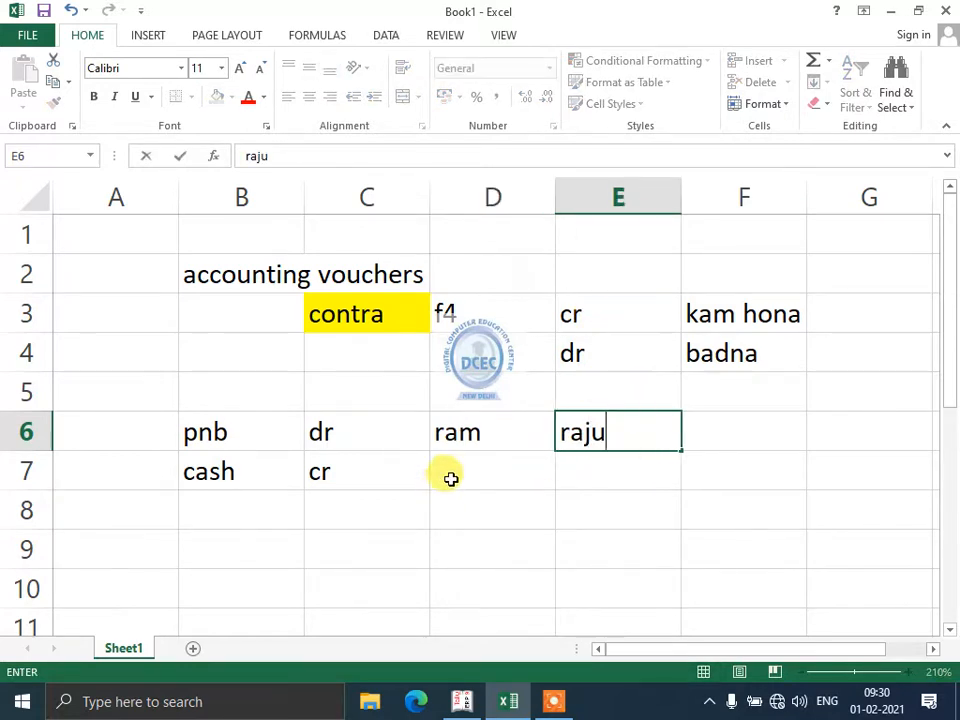
pyautogui.click(461, 431)
pyautogui.click(562, 420)
pyautogui.click(550, 415)
pyautogui.click(558, 417)
pyautogui.click(502, 423)
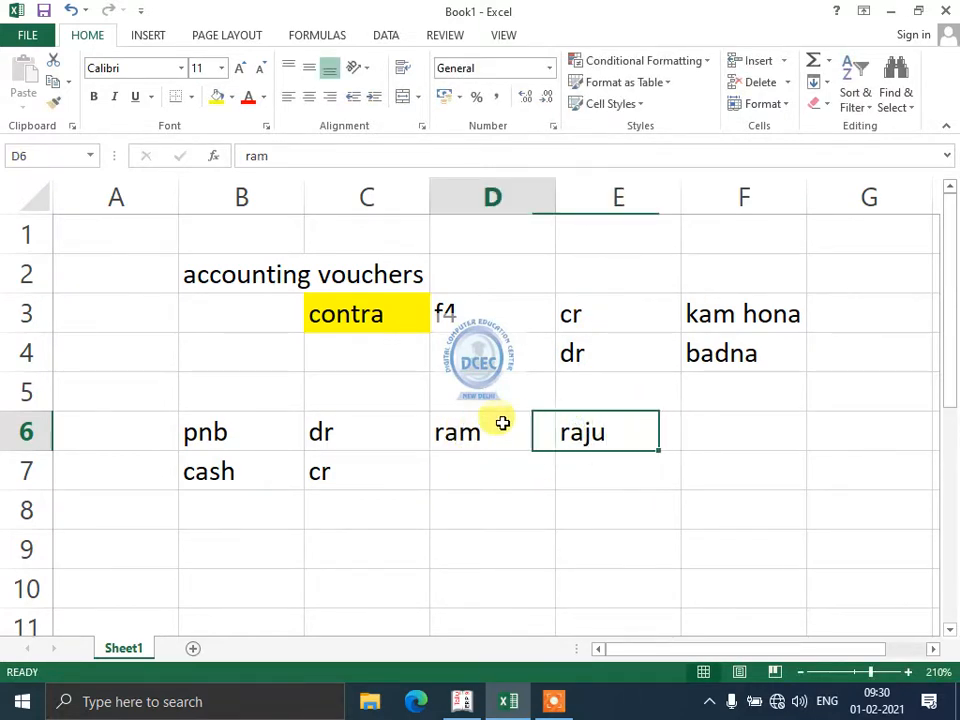
# Enter cr in D7 and dr in E7, beneath the two example names.
pyautogui.click(469, 467)
pyautogui.write('cr')
pyautogui.click(598, 468)
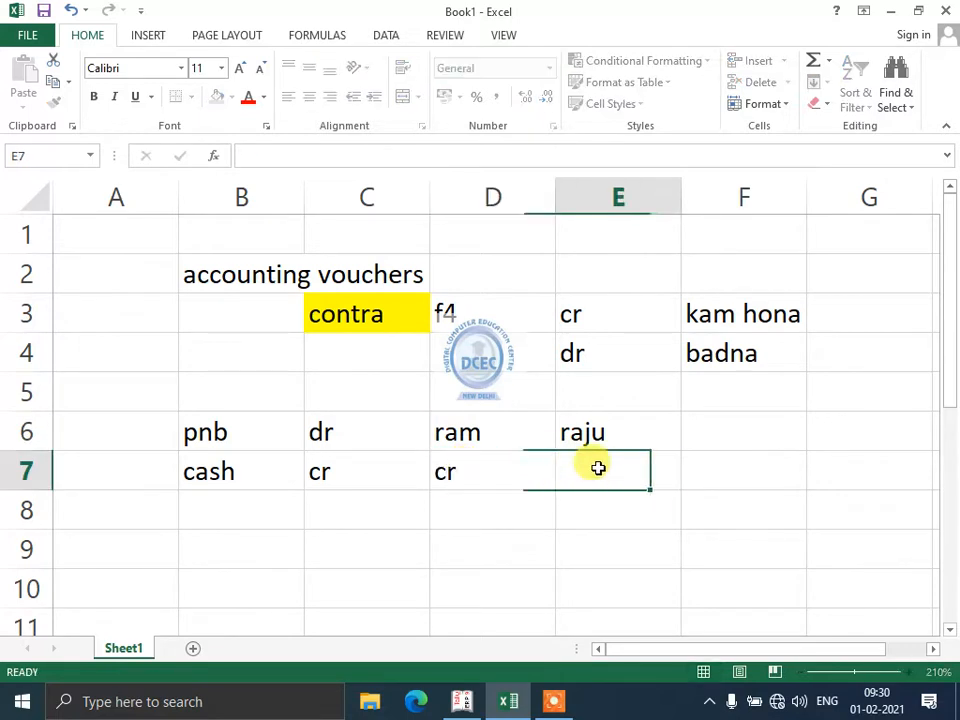
pyautogui.write('dr')
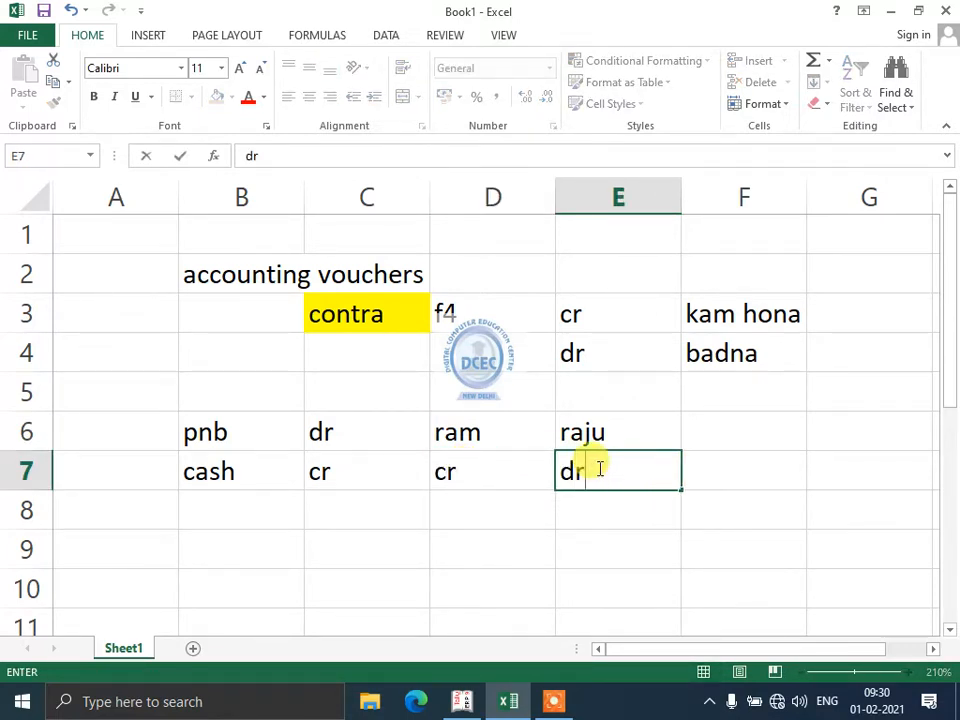
pyautogui.click(438, 546)
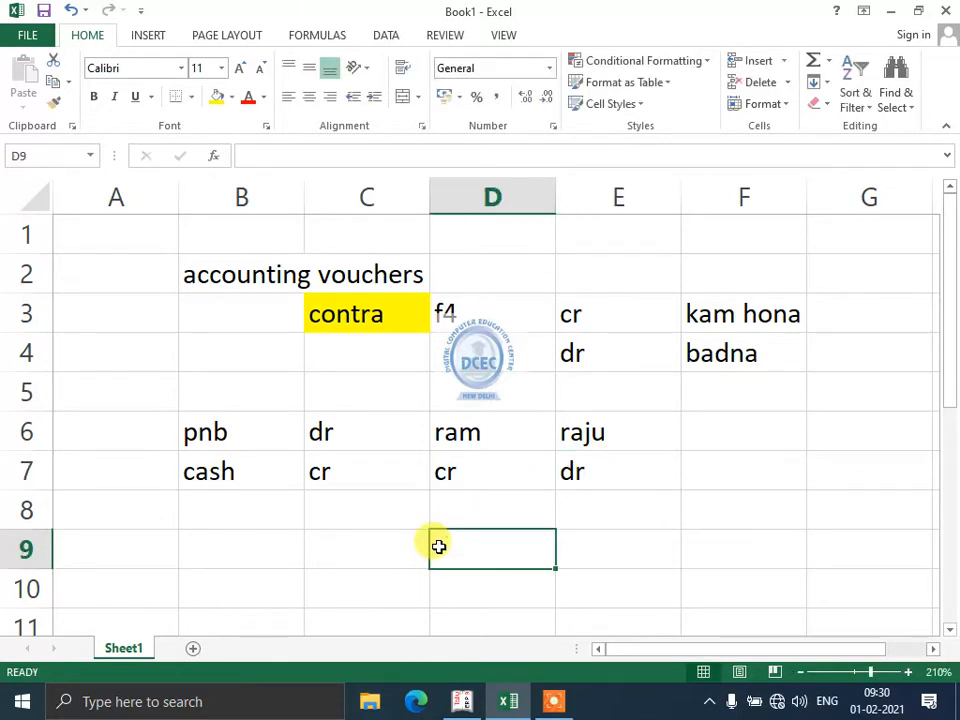
pyautogui.click(190, 428)
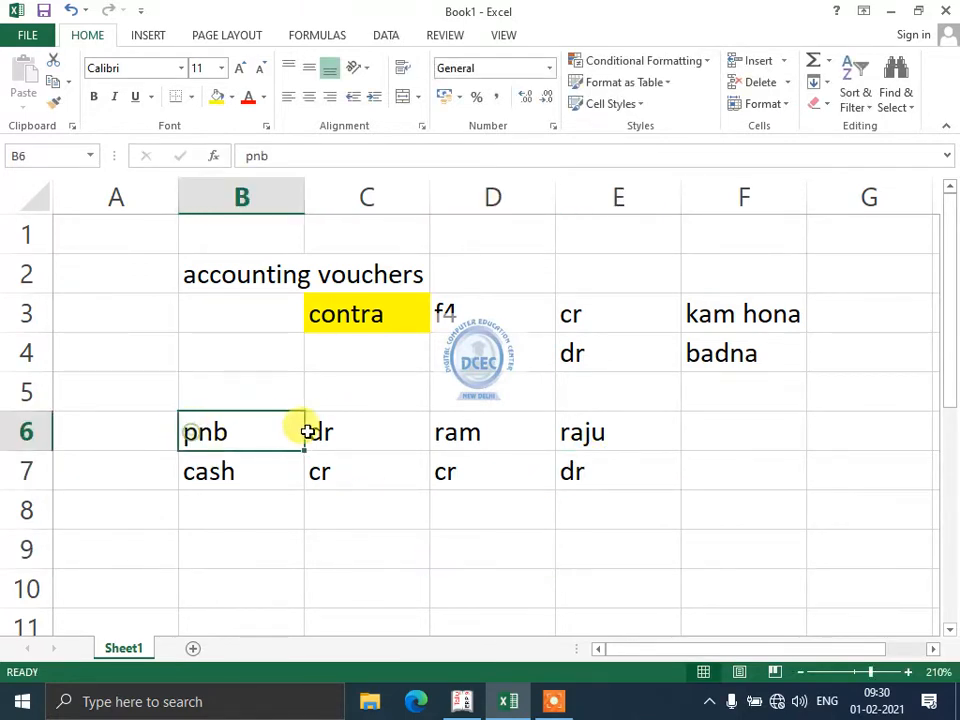
pyautogui.click(343, 431)
pyautogui.click(214, 467)
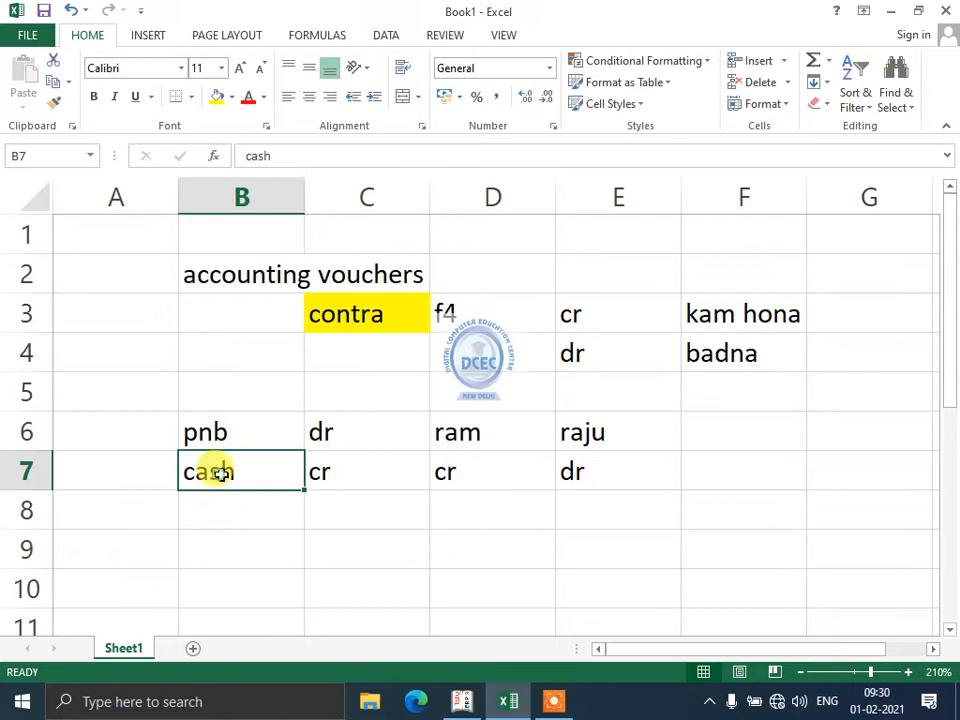
pyautogui.click(340, 467)
pyautogui.click(245, 470)
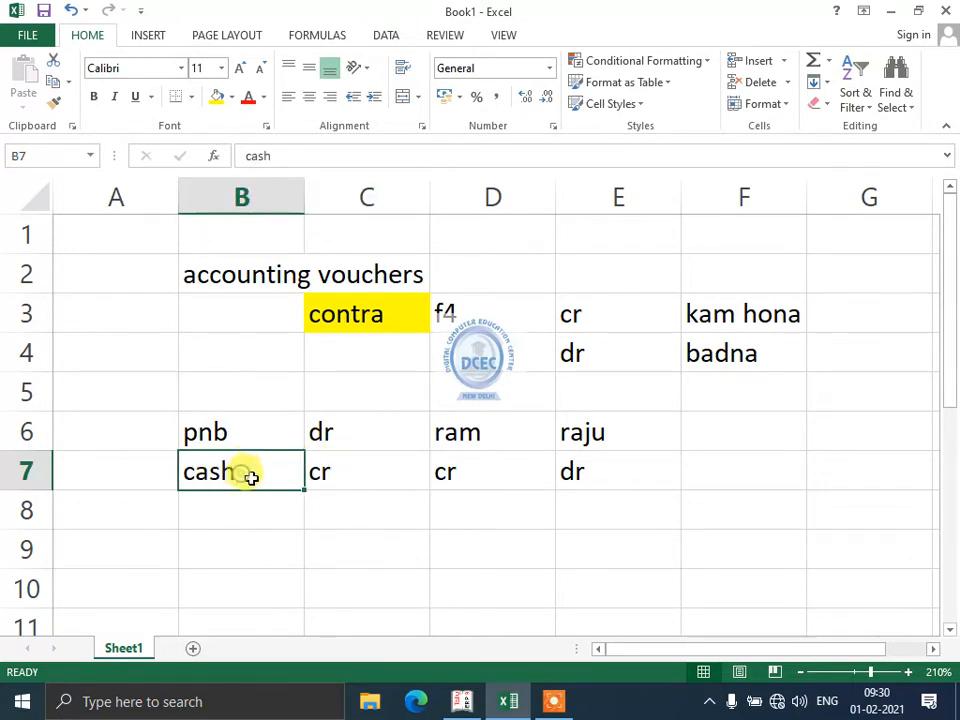
pyautogui.click(324, 476)
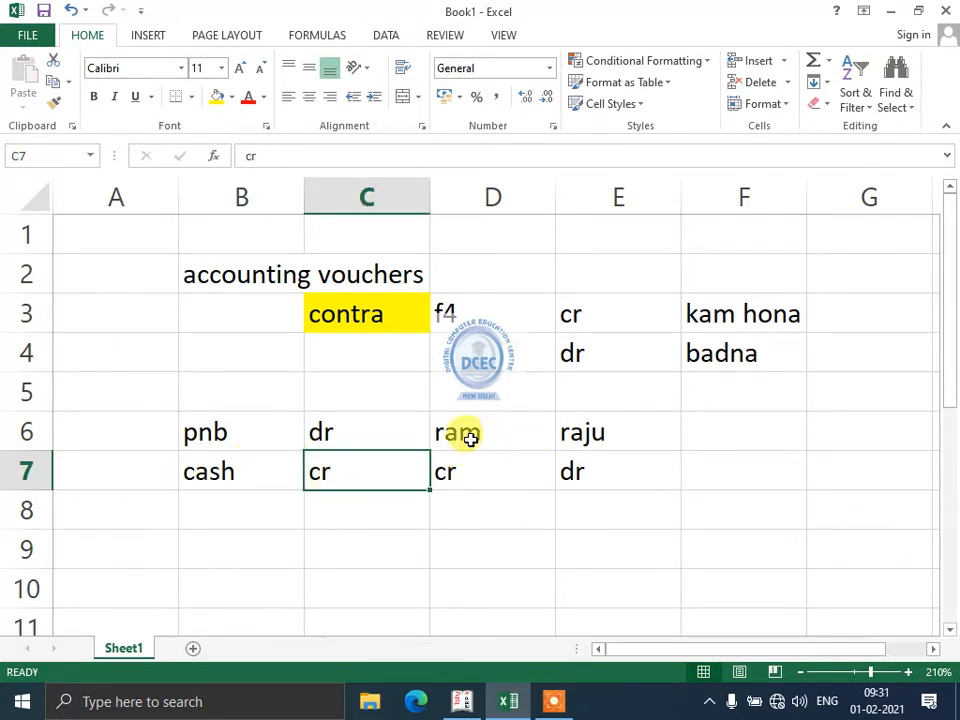
# Clear the two example names and the cr and dr entries beneath them in D6:E7.
pyautogui.moveTo(470, 438); pyautogui.dragTo(563, 479)
pyautogui.press('Delete')
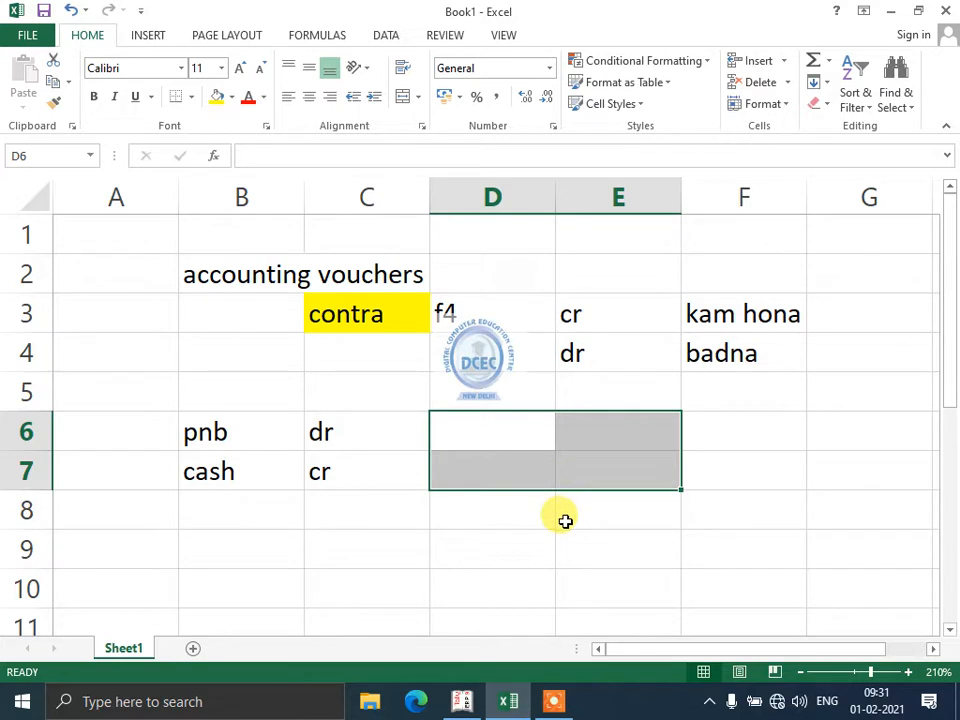
# Enter dr in D6 and cr in D7, beside the pnb and cash rows.
pyautogui.click(497, 441)
pyautogui.write('dr')
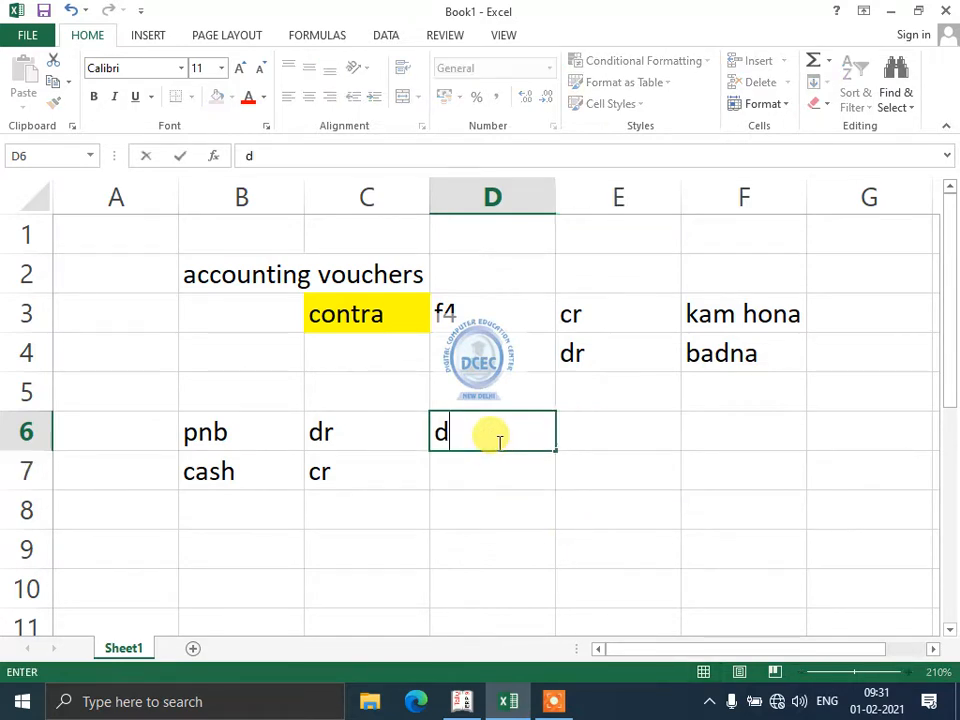
pyautogui.press('Return')
pyautogui.write('cr')
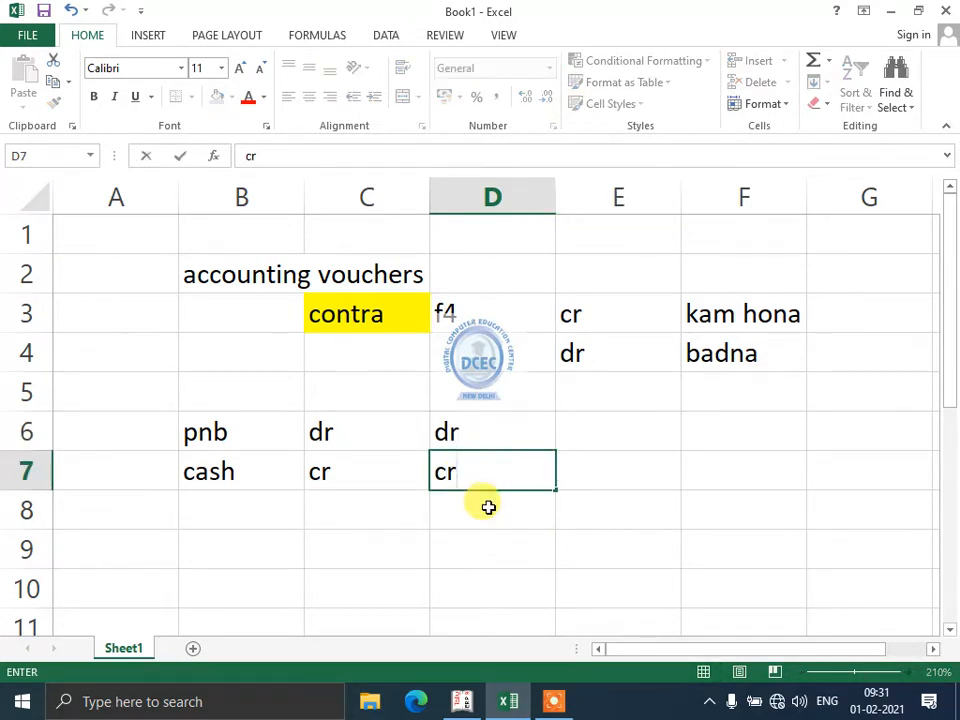
pyautogui.click(488, 430)
pyautogui.click(482, 468)
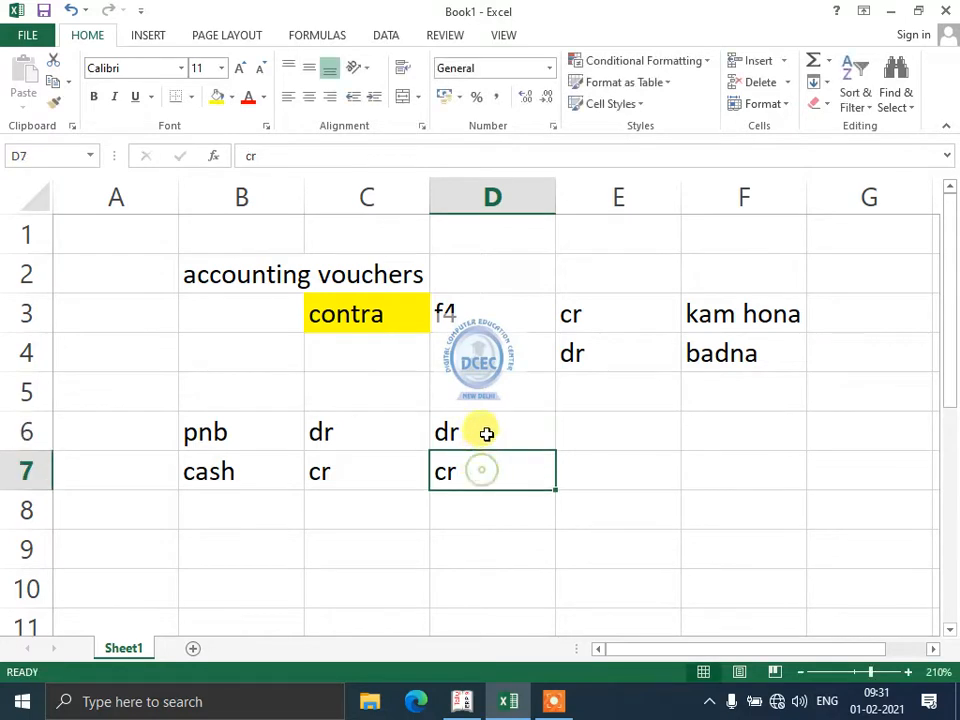
pyautogui.click(486, 432)
pyautogui.click(481, 478)
pyautogui.click(476, 437)
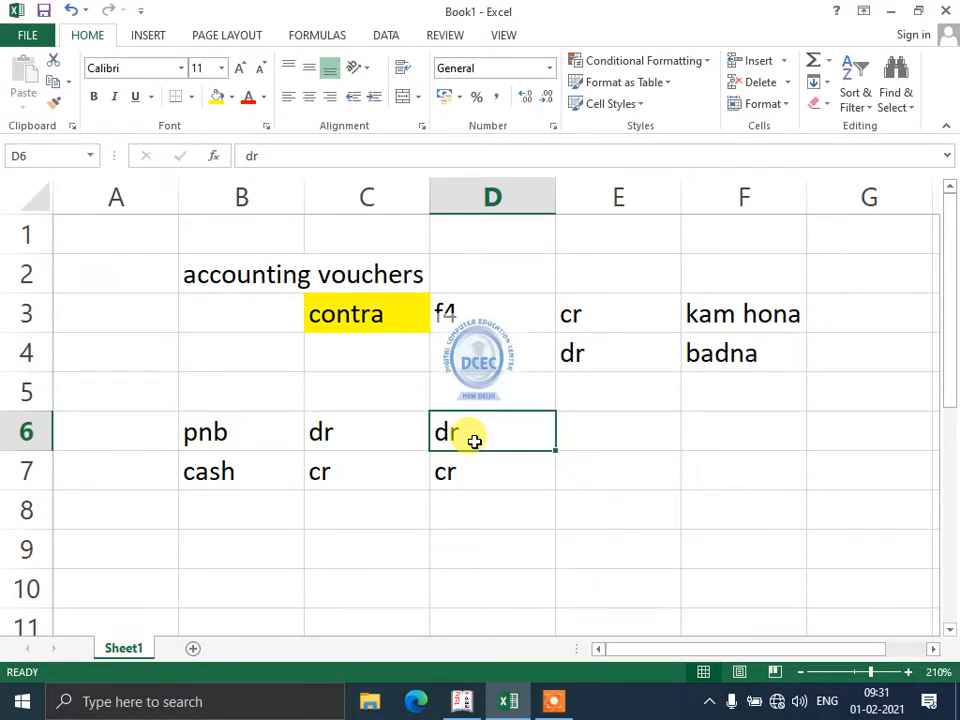
# Delete the dr and cr entries in D6:D7.
pyautogui.moveTo(474, 441); pyautogui.dragTo(482, 469)
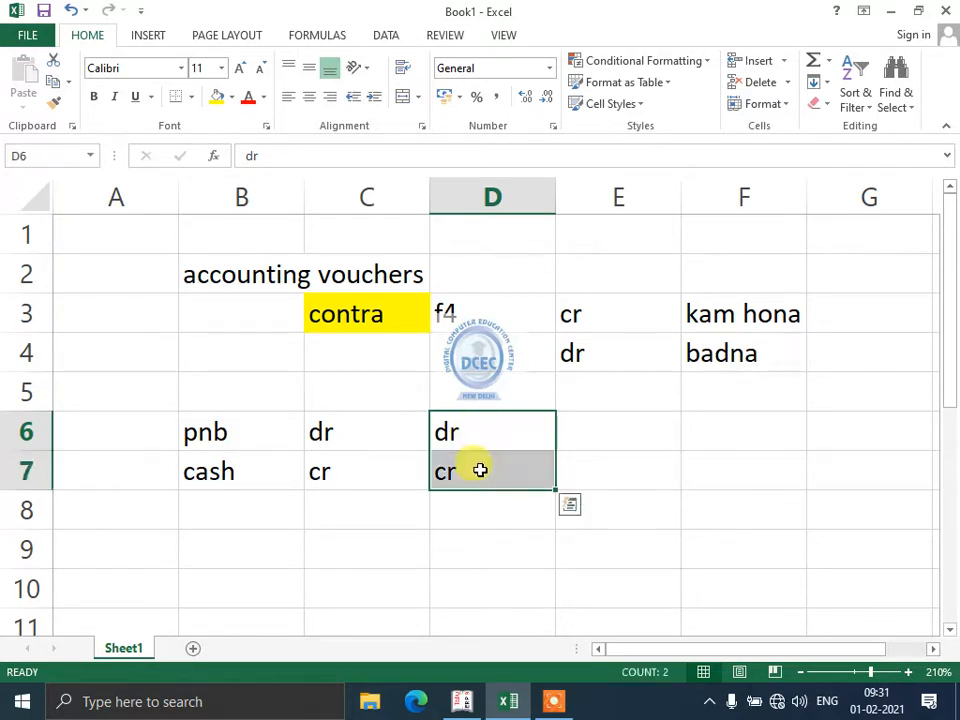
pyautogui.press('Delete')
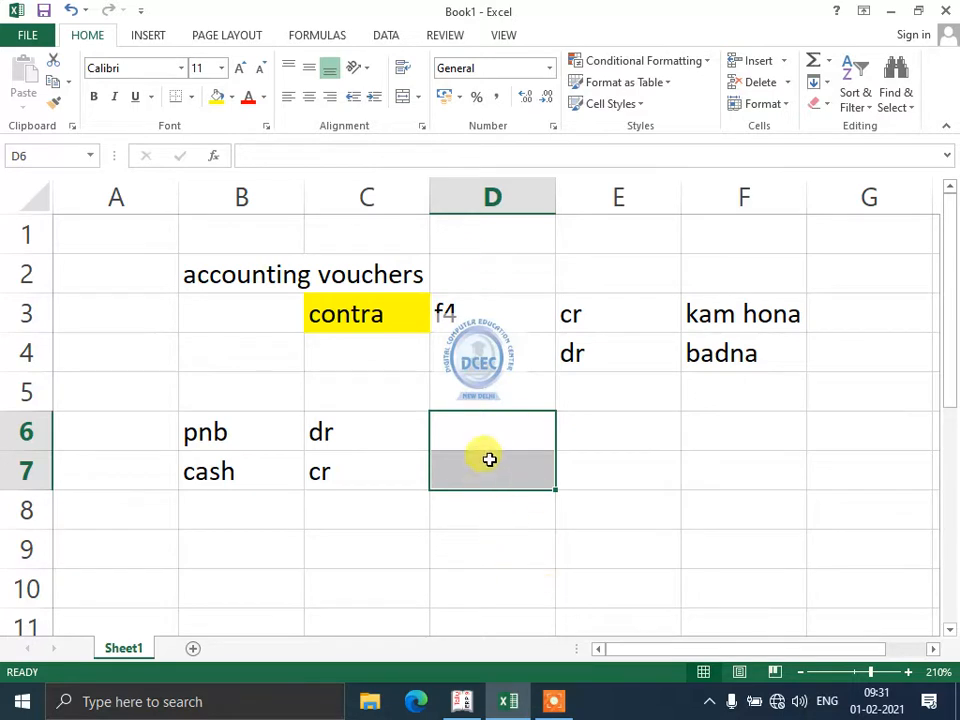
pyautogui.moveTo(499, 424); pyautogui.dragTo(571, 464)
# Enter a in D6 and b in E6 as example parties.
pyautogui.click(503, 439)
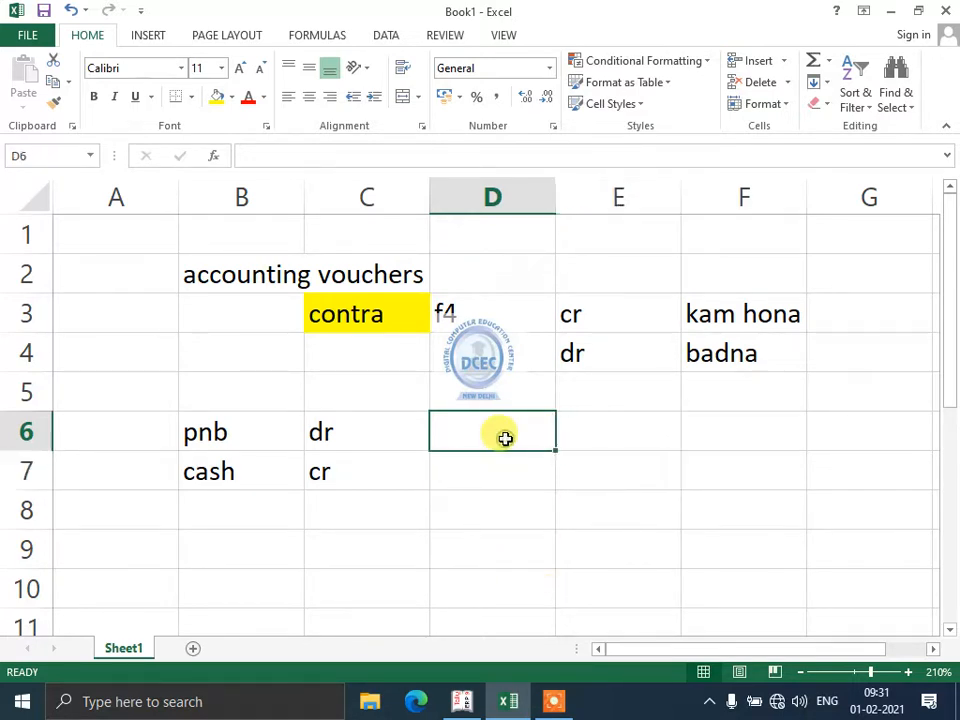
pyautogui.write('a')
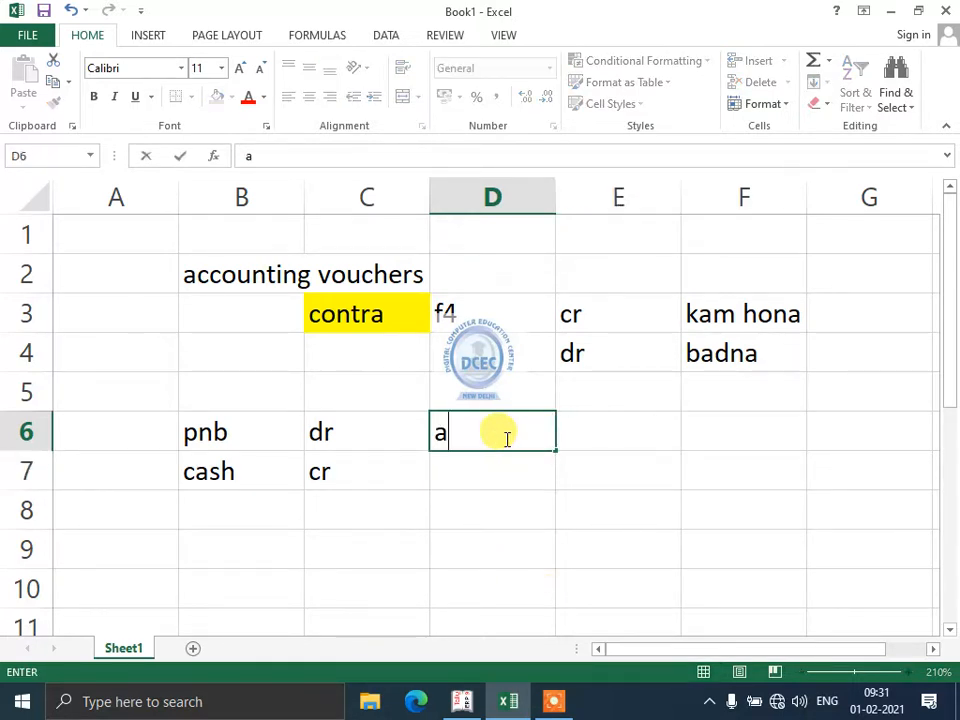
pyautogui.press('Tab')
pyautogui.write('b')
pyautogui.press('Tab')
pyautogui.hotkey('shift', 'Tab')
pyautogui.hotkey('shift', 'Tab')
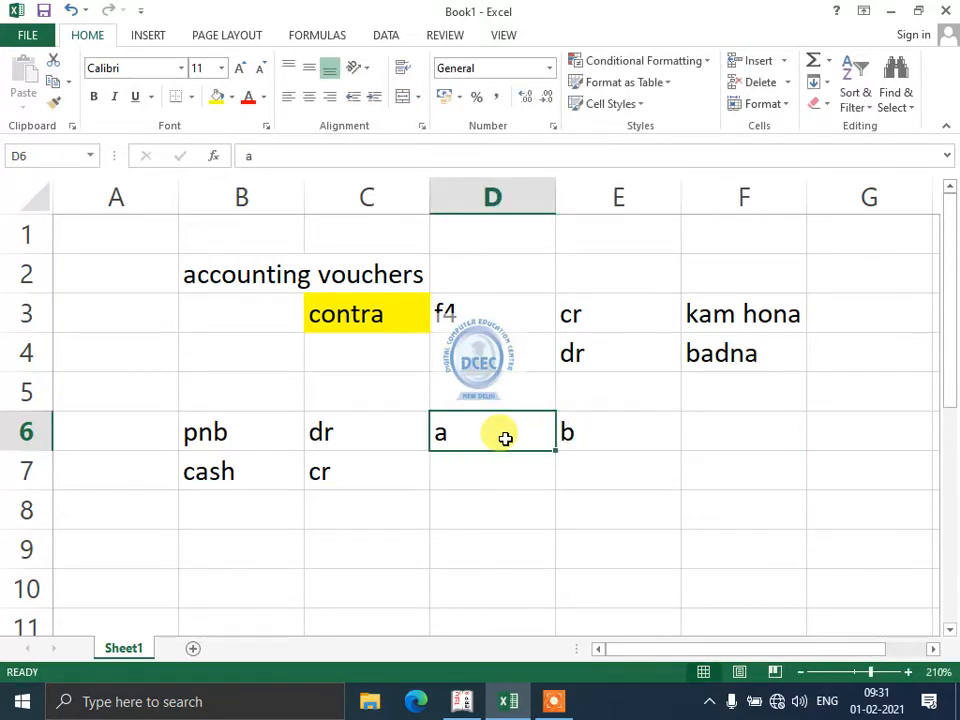
# Enter cr in D7 beneath a and dr in E7 beneath b.
pyautogui.press('Return')
pyautogui.press('Left')
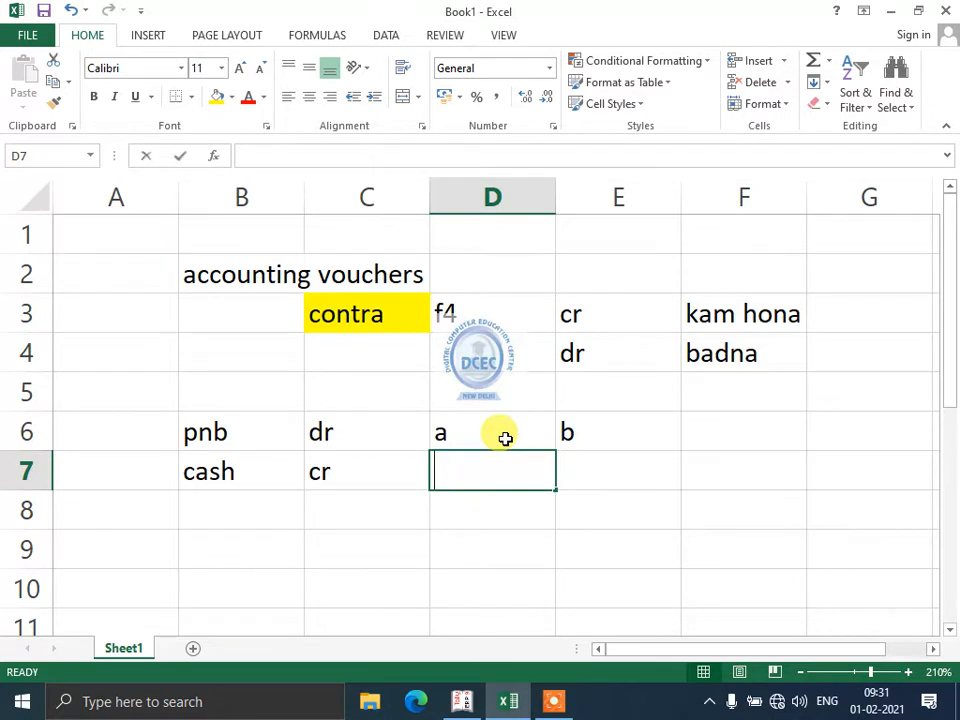
pyautogui.write('cr')
pyautogui.press('Tab')
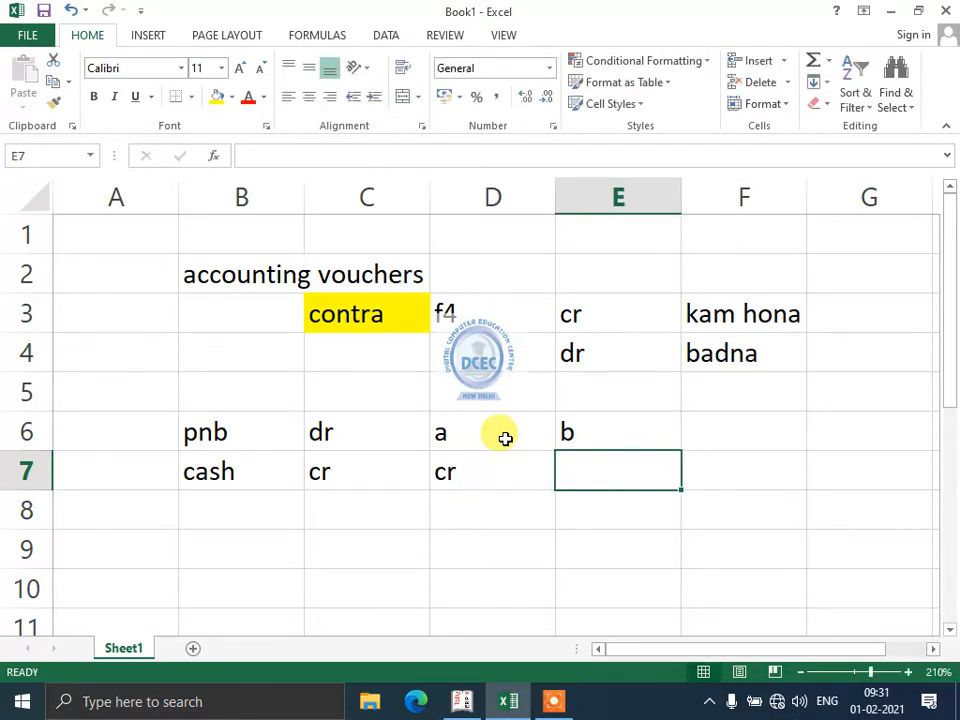
pyautogui.write('dr')
# Clear the a/b example with its cr and dr entries from D6:E7.
pyautogui.press('Up')
pyautogui.press('Left')
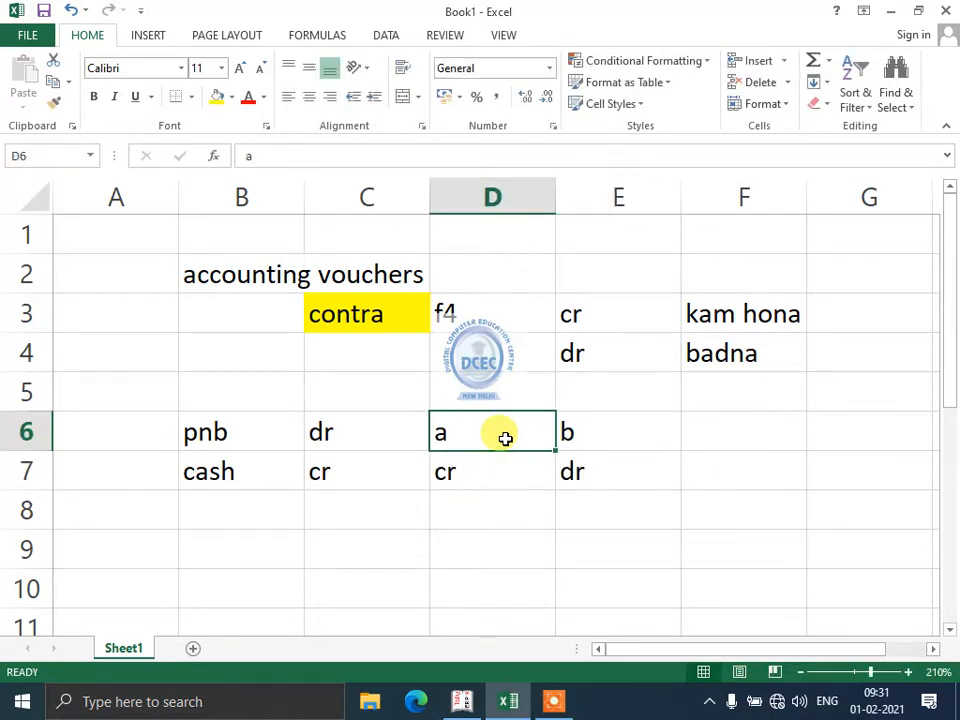
pyautogui.hotkey('shift', 'Right')
pyautogui.hotkey('shift', 'Down')
pyautogui.press('Delete')
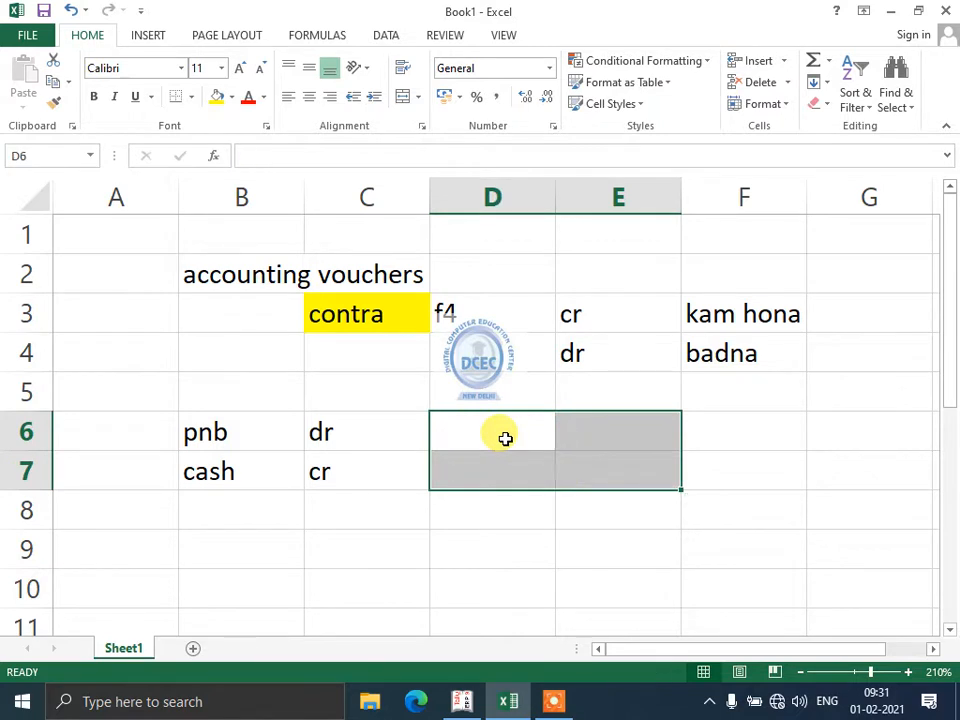
# Enter the note "all type of bank entry" in A4, beneath the contra heading.
pyautogui.click(195, 384)
pyautogui.click(129, 352)
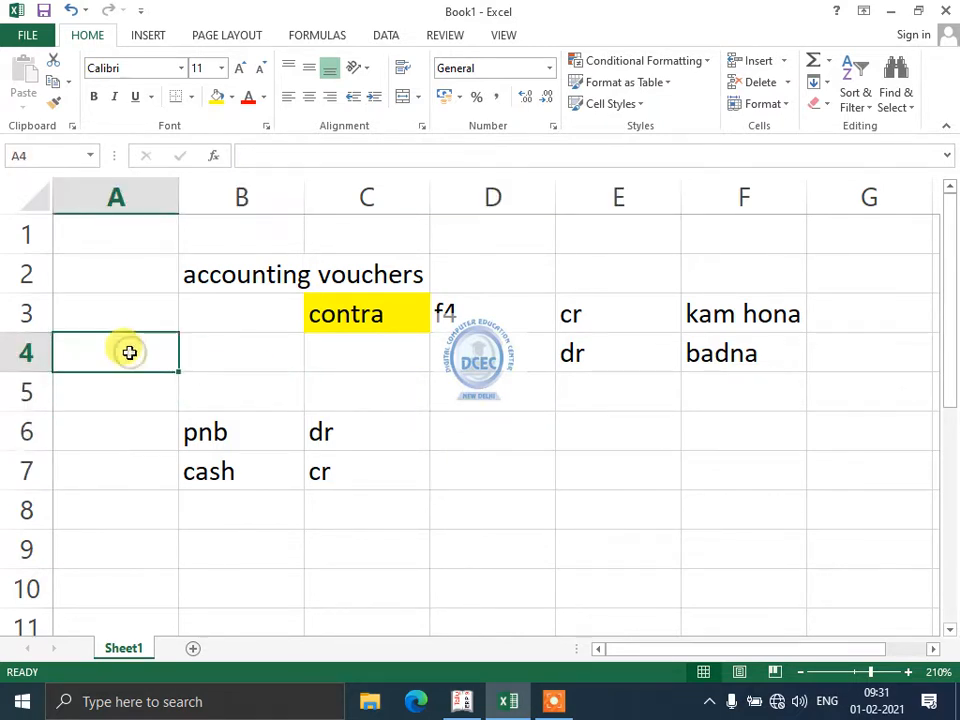
pyautogui.write('alll')
pyautogui.press('BackSpace')
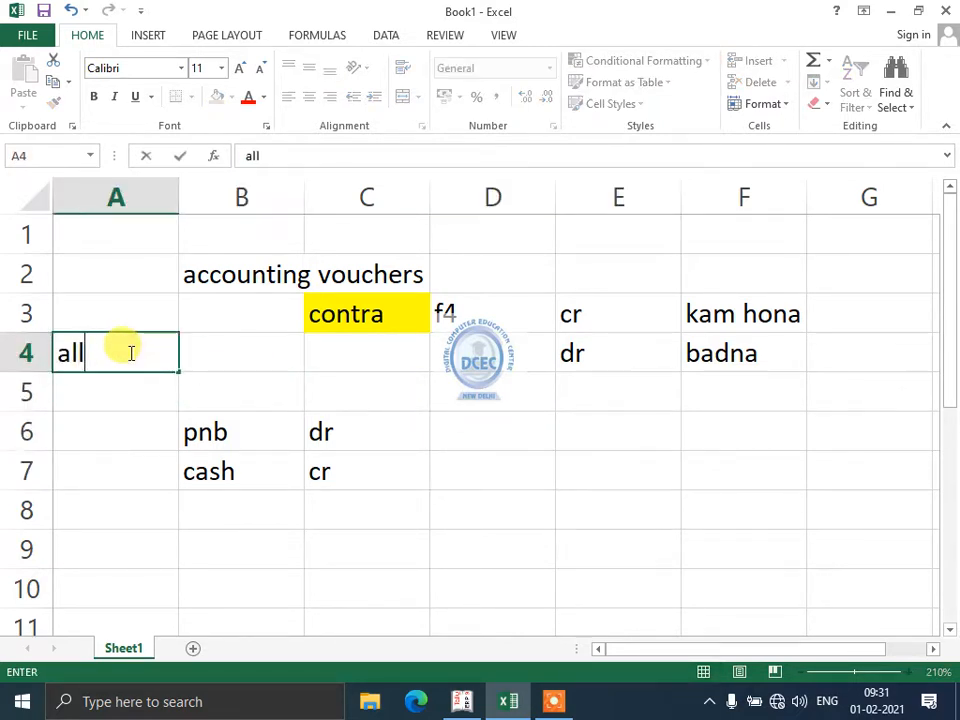
pyautogui.write('rype')
pyautogui.press('BackSpace')
pyautogui.press('BackSpace')
pyautogui.press('BackSpace')
pyautogui.press('BackSpace')
pyautogui.write('type of')
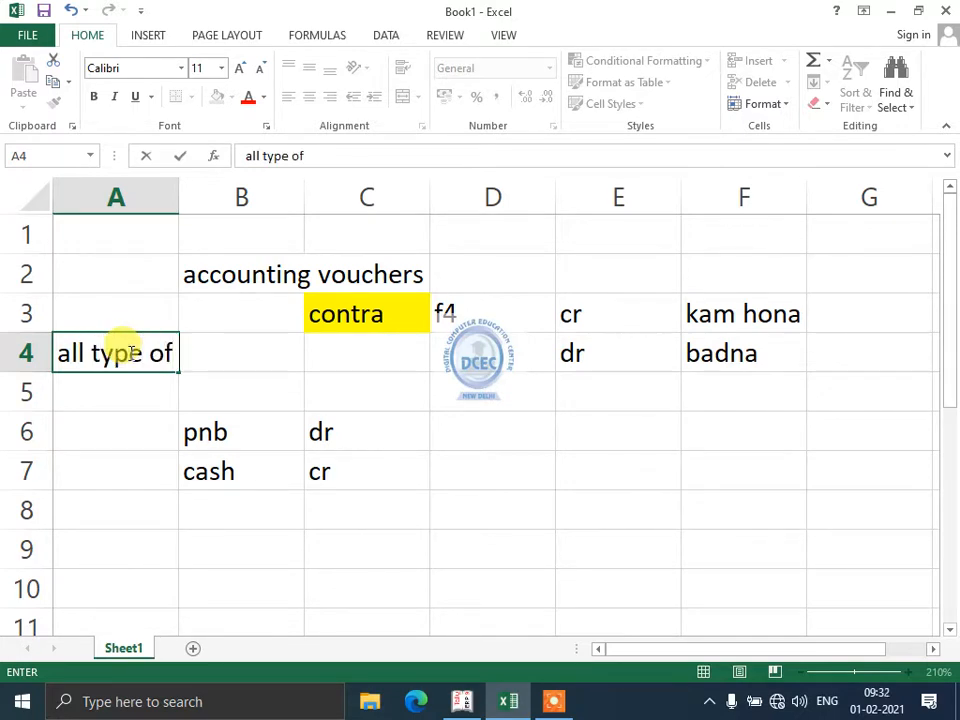
pyautogui.write(' bank')
pyautogui.write('en')
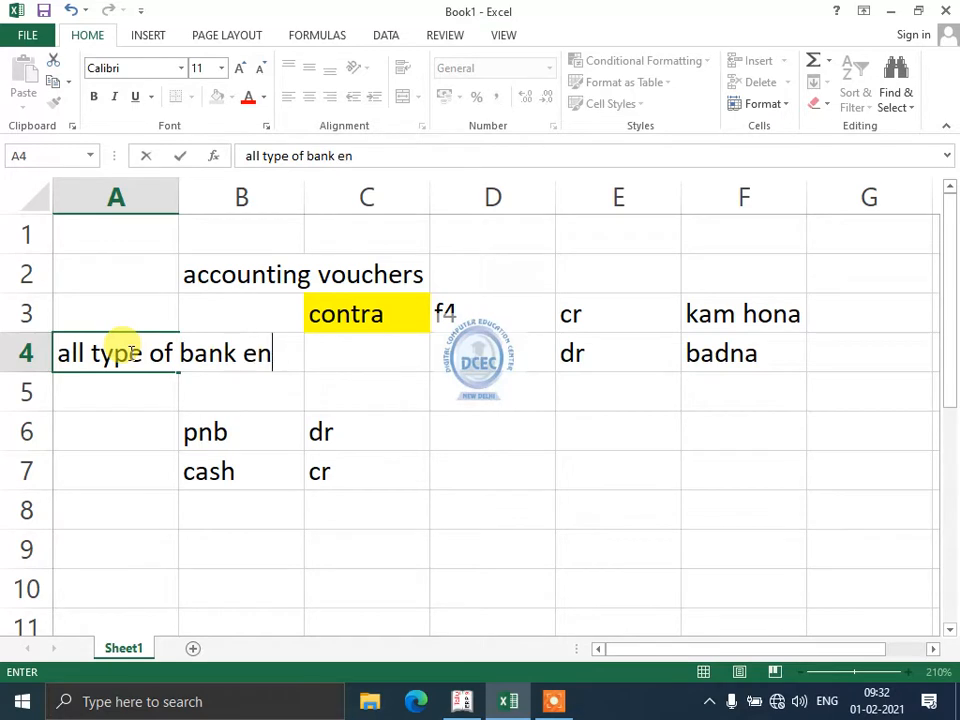
pyautogui.write('yr')
pyautogui.press('BackSpace')
pyautogui.press('BackSpace')
pyautogui.write('ry')
pyautogui.press('Return')
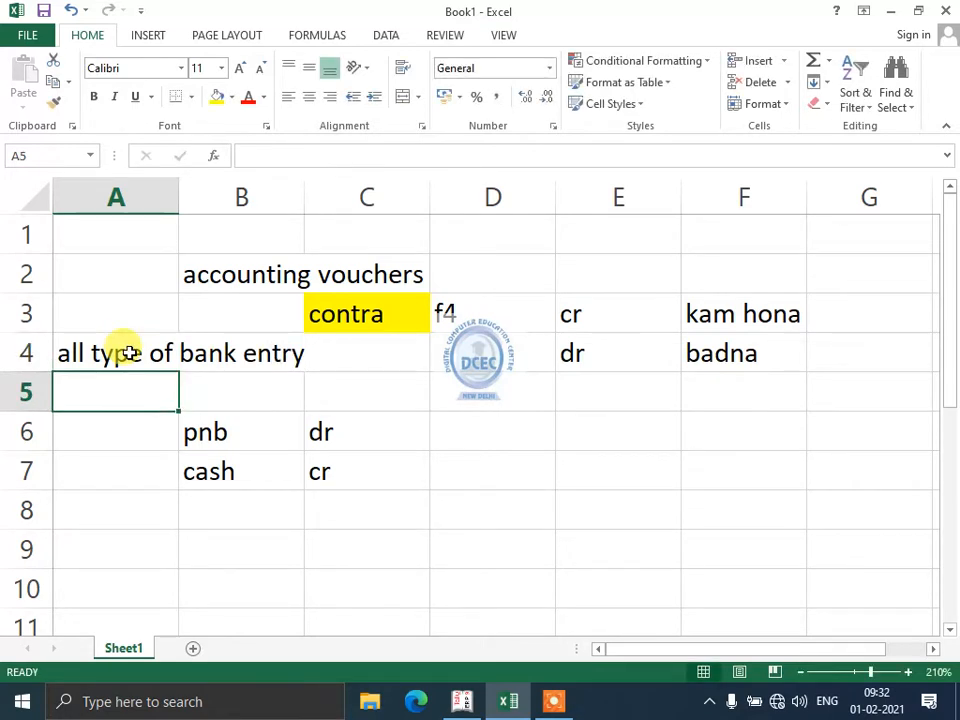
pyautogui.click(130, 353)
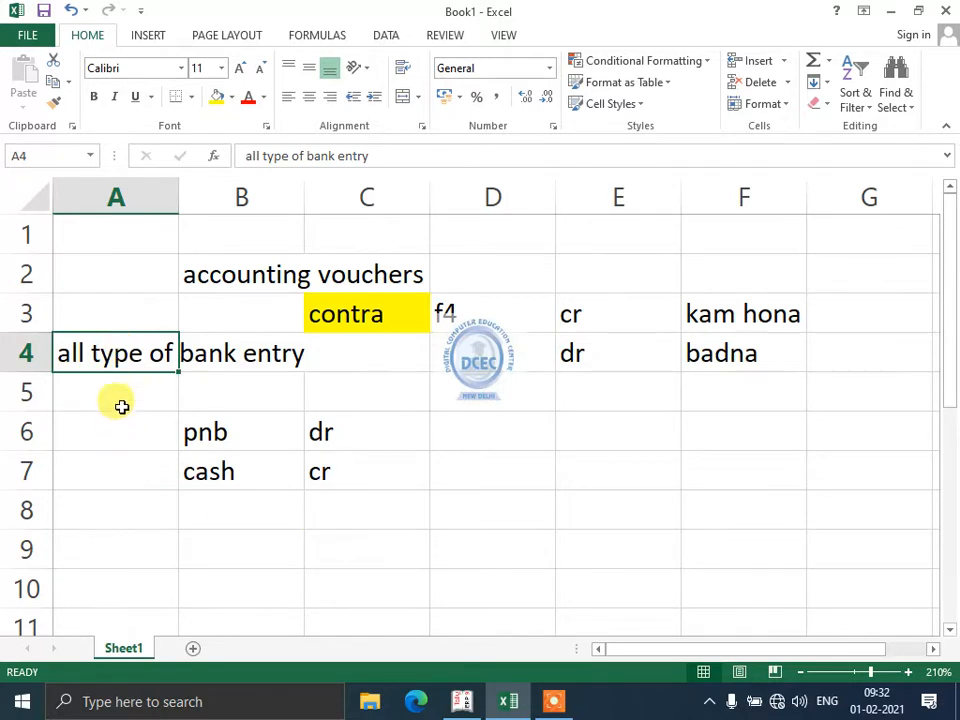
pyautogui.click(122, 401)
# Move the pnb dr and cash cr block from B6:C7 to B9:C10.
pyautogui.moveTo(187, 434); pyautogui.dragTo(332, 484)
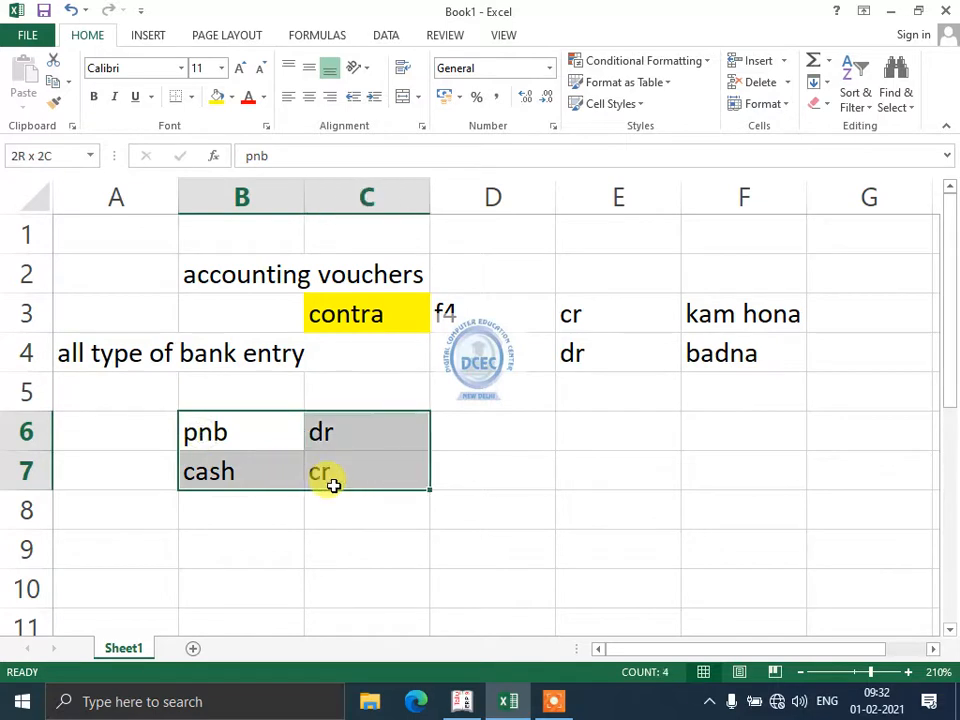
pyautogui.hotkey('ctrl', 'c')
pyautogui.click(161, 531)
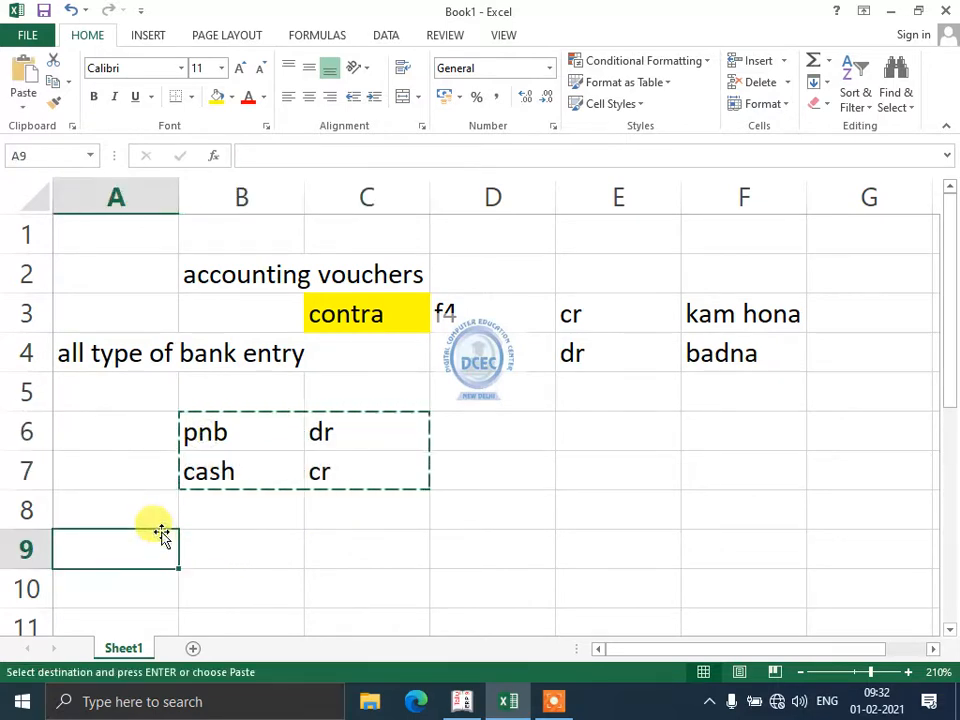
pyautogui.press('Right')
pyautogui.hotkey('ctrl', 'v')
# Enter "cash deposit into pnb bank" in A7 as the example transaction above the pnb and cash rows.
pyautogui.press('Up')
pyautogui.press('Up')
pyautogui.press('Left')
pyautogui.press('Up')
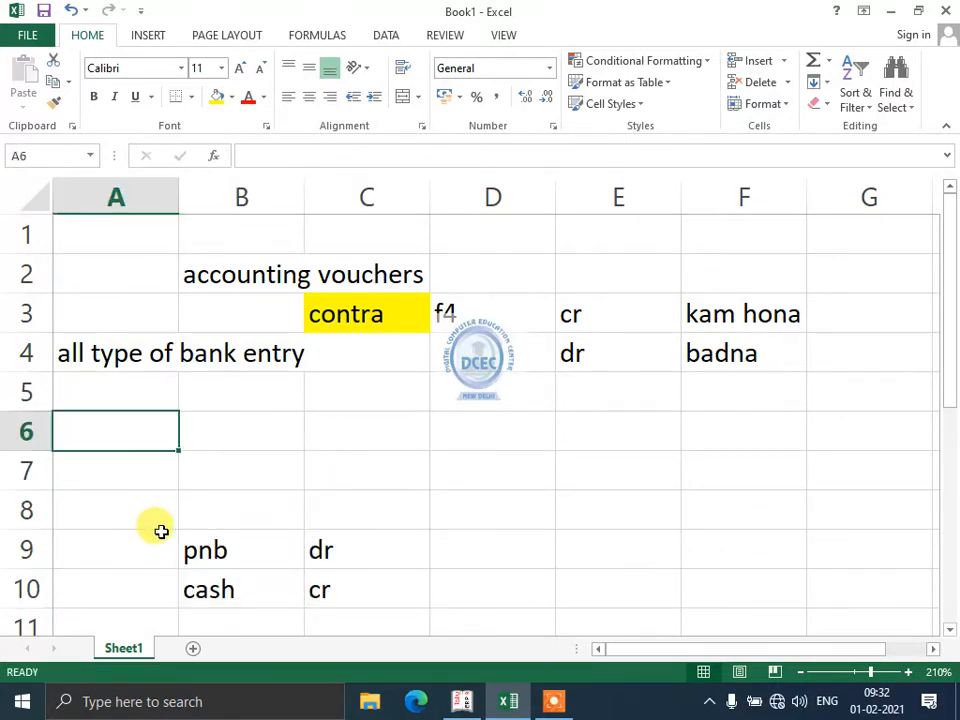
pyautogui.press('Down')
pyautogui.write('cash ')
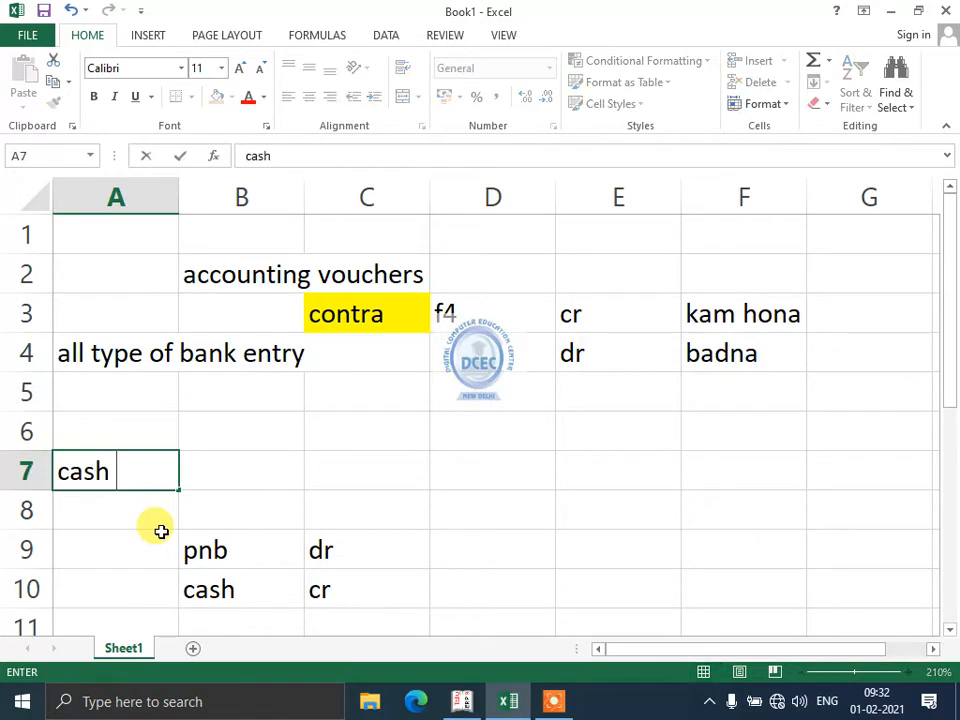
pyautogui.write('depoit')
pyautogui.press('BackSpace')
pyautogui.press('BackSpace')
pyautogui.press('BackSpace')
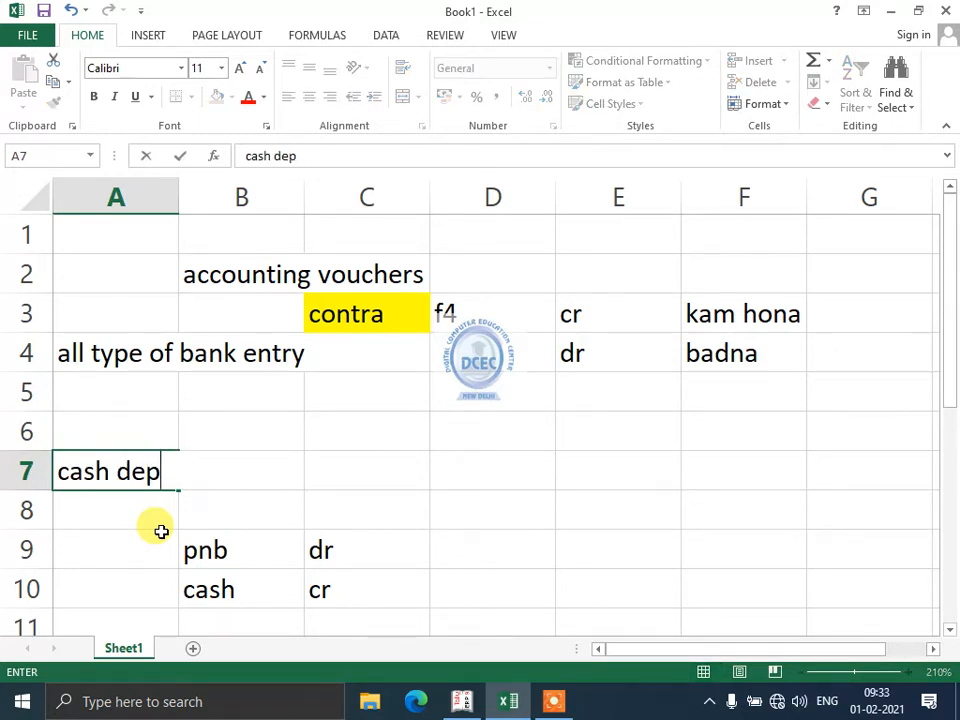
pyautogui.write('oit i')
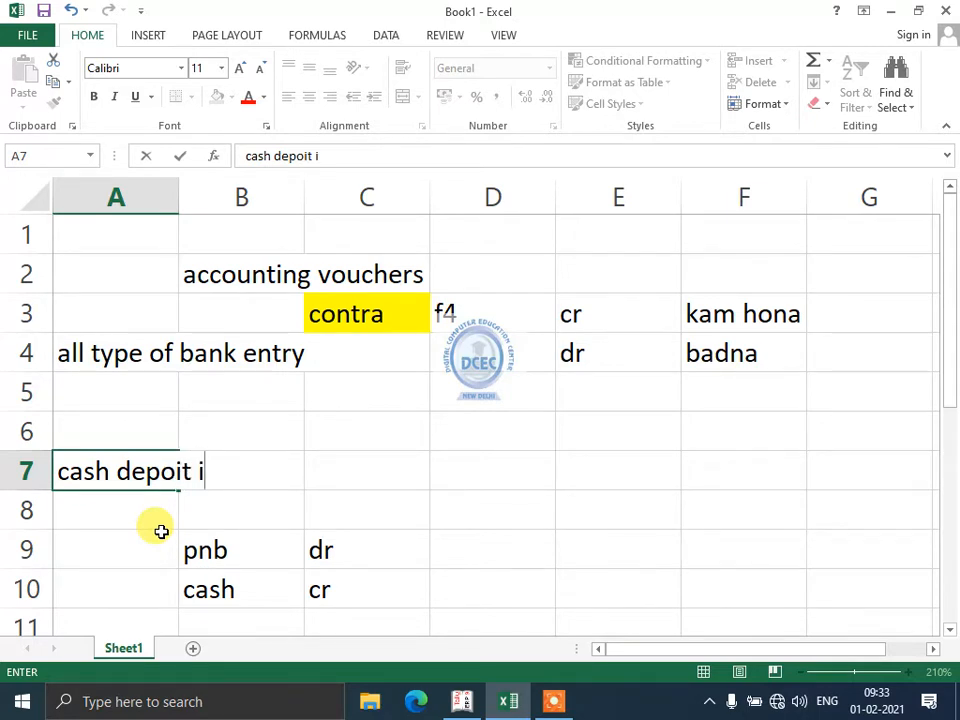
pyautogui.press('BackSpace')
pyautogui.press('BackSpace')
pyautogui.press('BackSpace')
pyautogui.press('BackSpace')
pyautogui.press('BackSpace')
pyautogui.write('osit into')
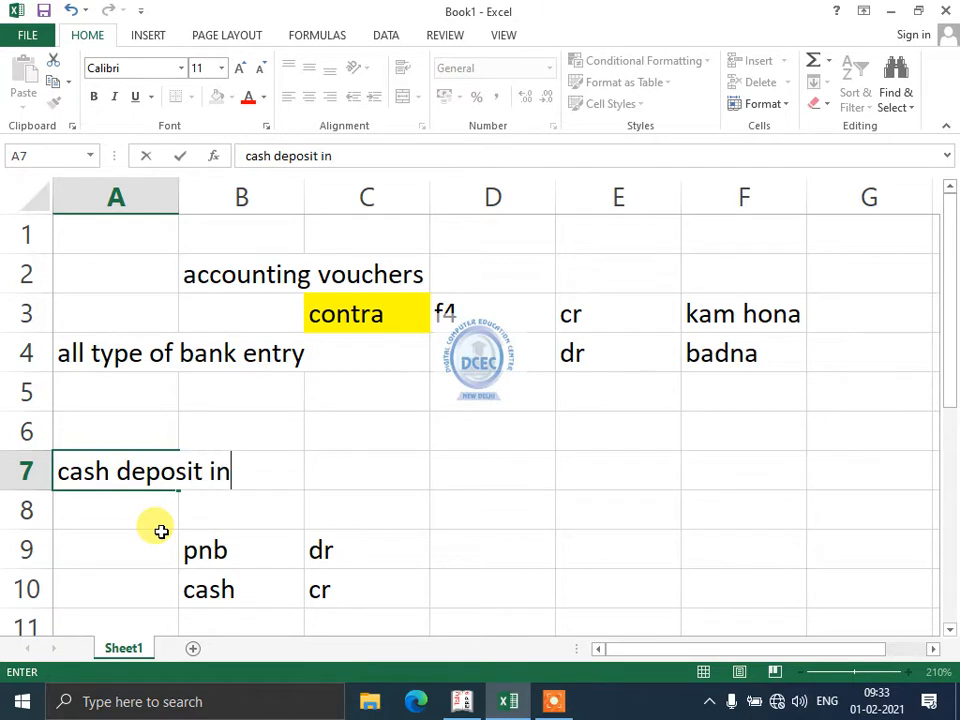
pyautogui.press('BackSpace')
pyautogui.press('BackSpace')
pyautogui.write('into pnb ba')
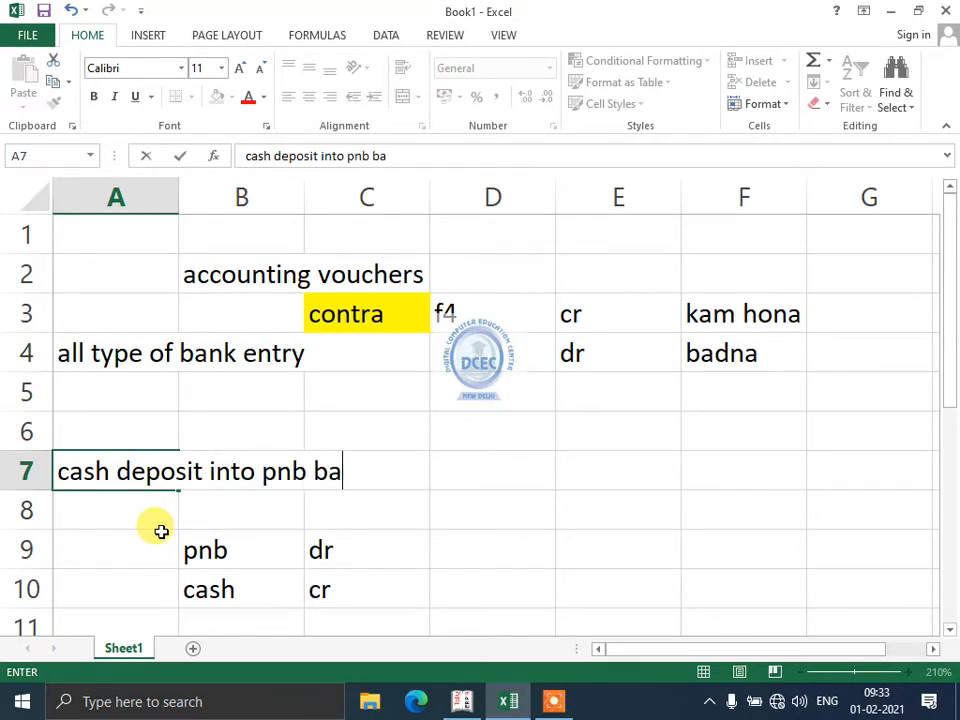
pyautogui.write('nk')
pyautogui.press('Return')
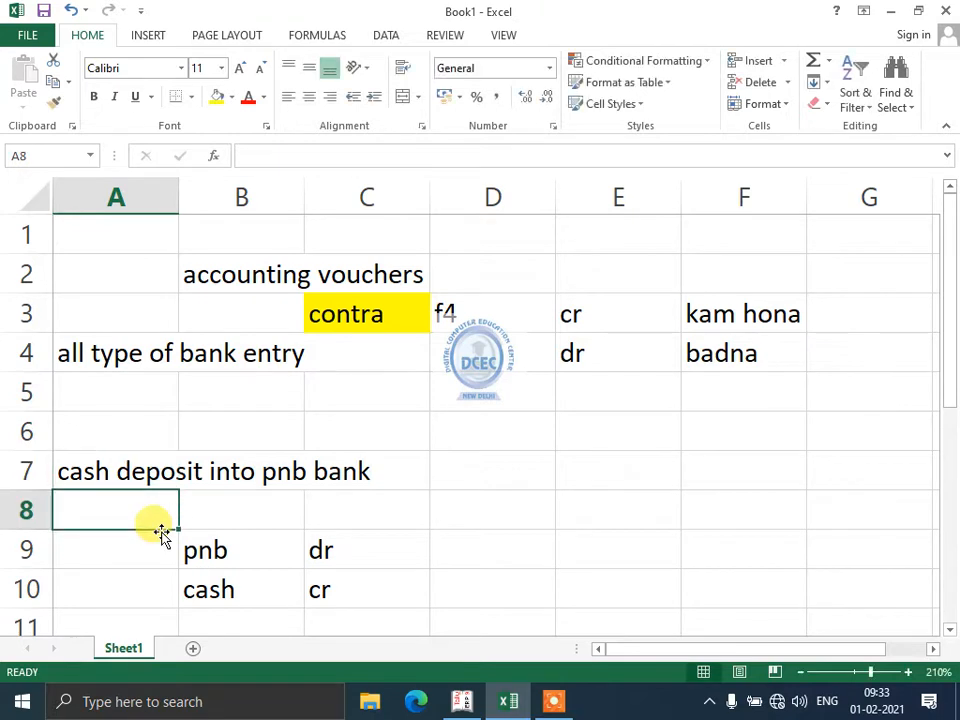
# Move the cash deposit transaction text from A7 to B7.
pyautogui.click(110, 472)
pyautogui.click(250, 472)
pyautogui.click(387, 473)
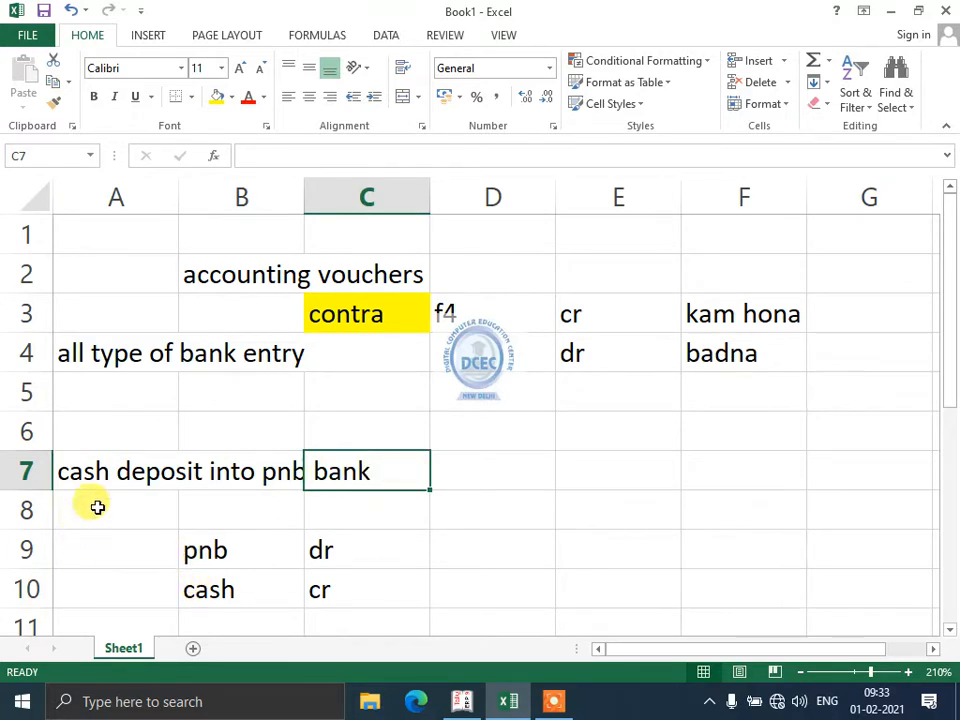
pyautogui.press('Delete')
pyautogui.click(78, 466)
pyautogui.hotkey('ctrl', 'x')
pyautogui.press('Right')
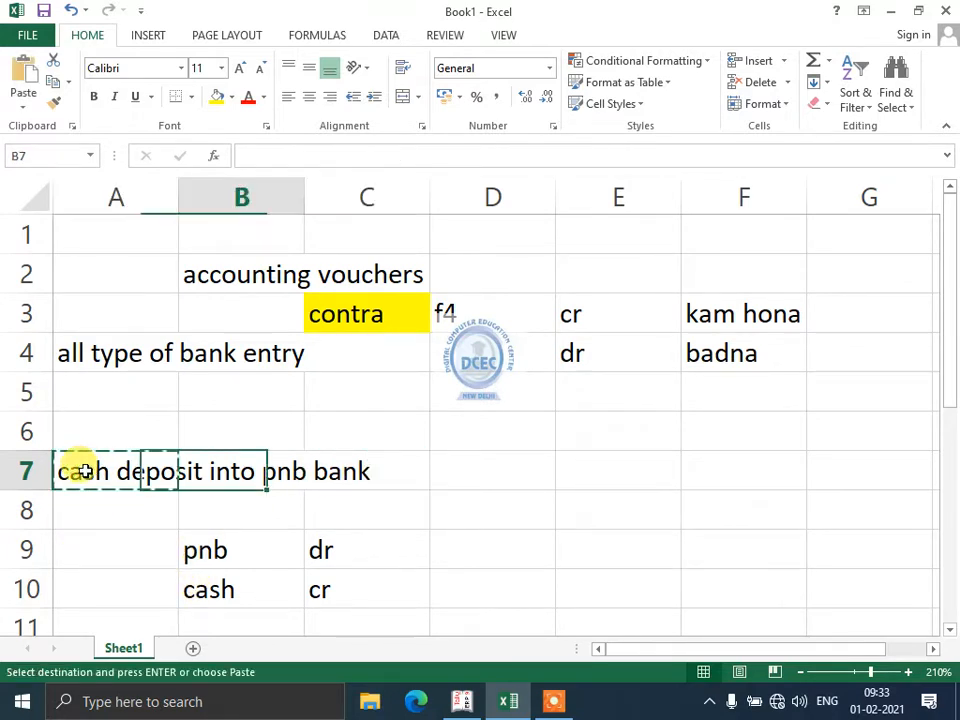
pyautogui.hotkey('ctrl', 'v')
# Enter 1-4 in A7 beside the cash deposit transaction.
pyautogui.click(85, 471)
pyautogui.write('-1')
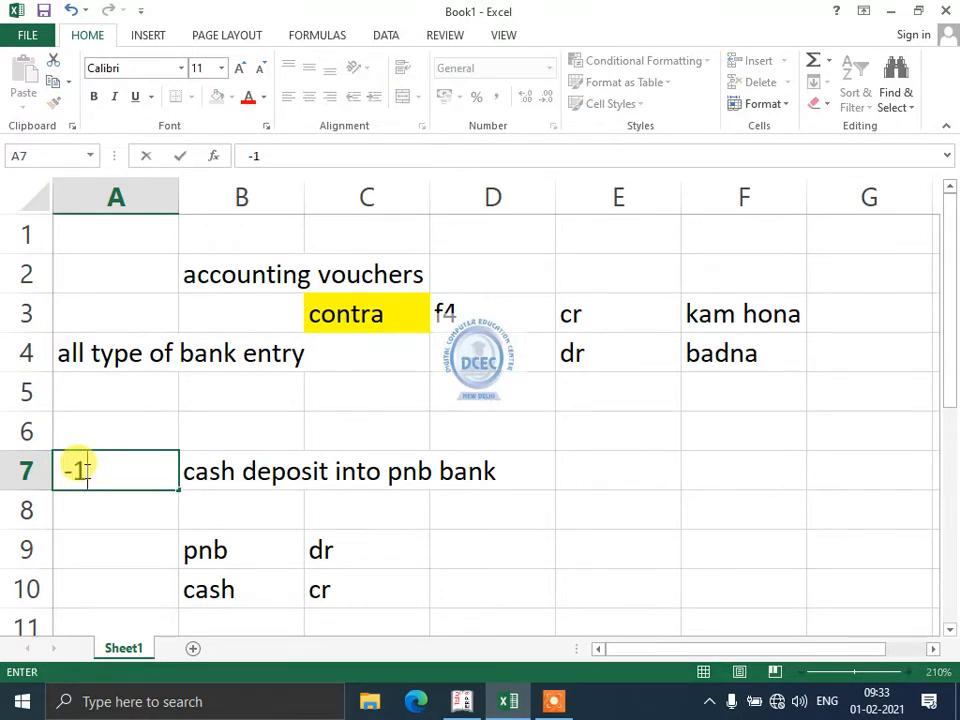
pyautogui.press('BackSpace')
pyautogui.press('BackSpace')
pyautogui.write('1-4')
pyautogui.press('Return')
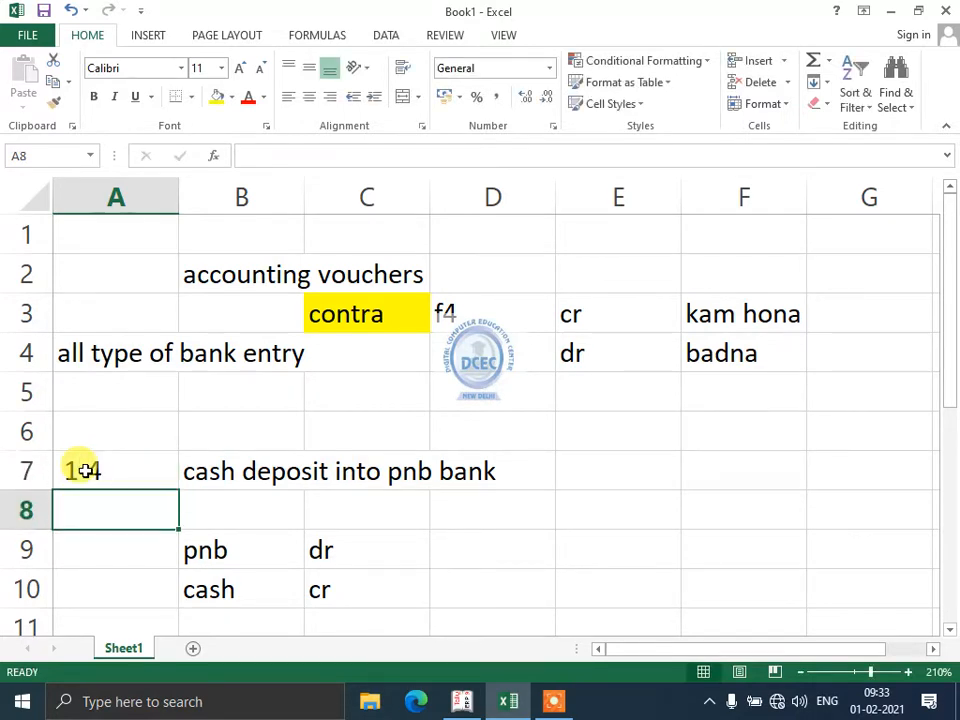
# Review the first example in A7:D10, going over the cash deposit text and its pnb dr and cash cr rows.
pyautogui.click(75, 465)
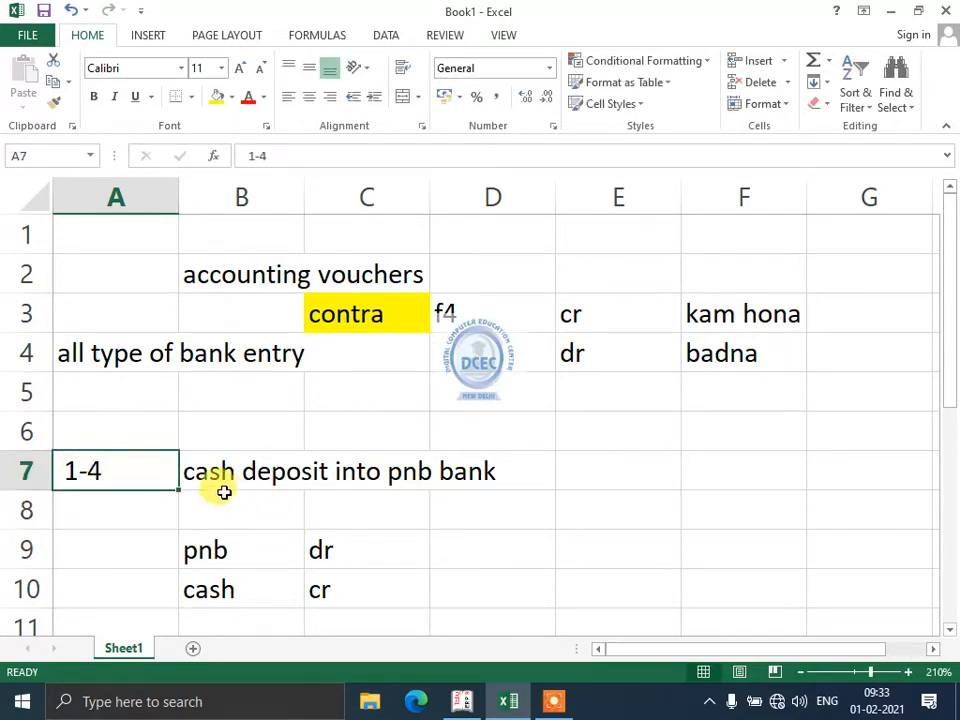
pyautogui.moveTo(203, 462); pyautogui.dragTo(452, 480)
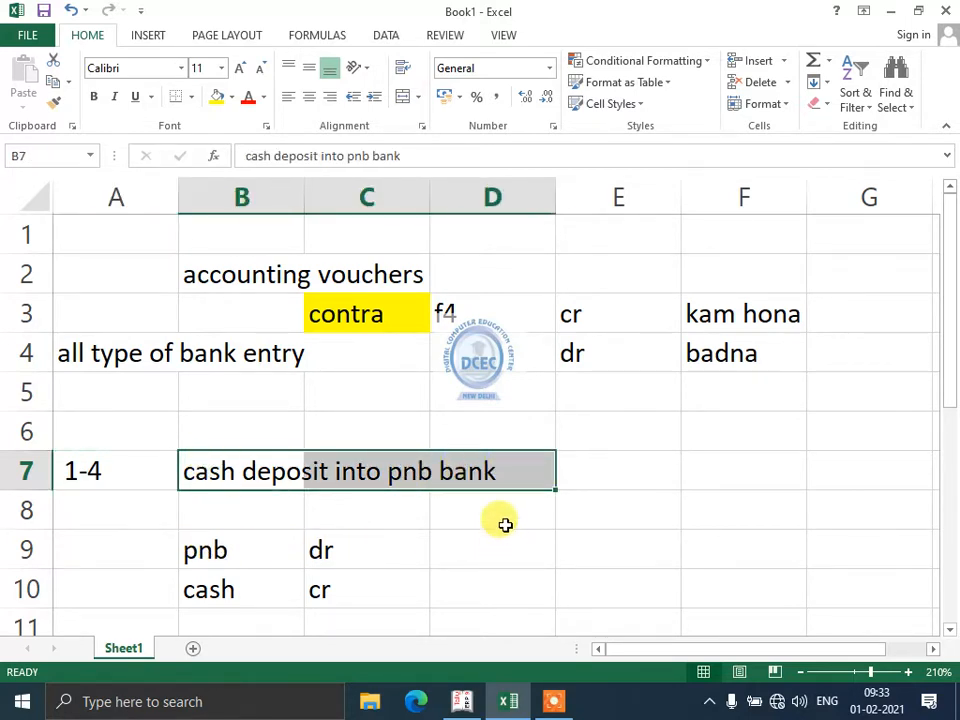
pyautogui.moveTo(185, 556); pyautogui.dragTo(315, 558)
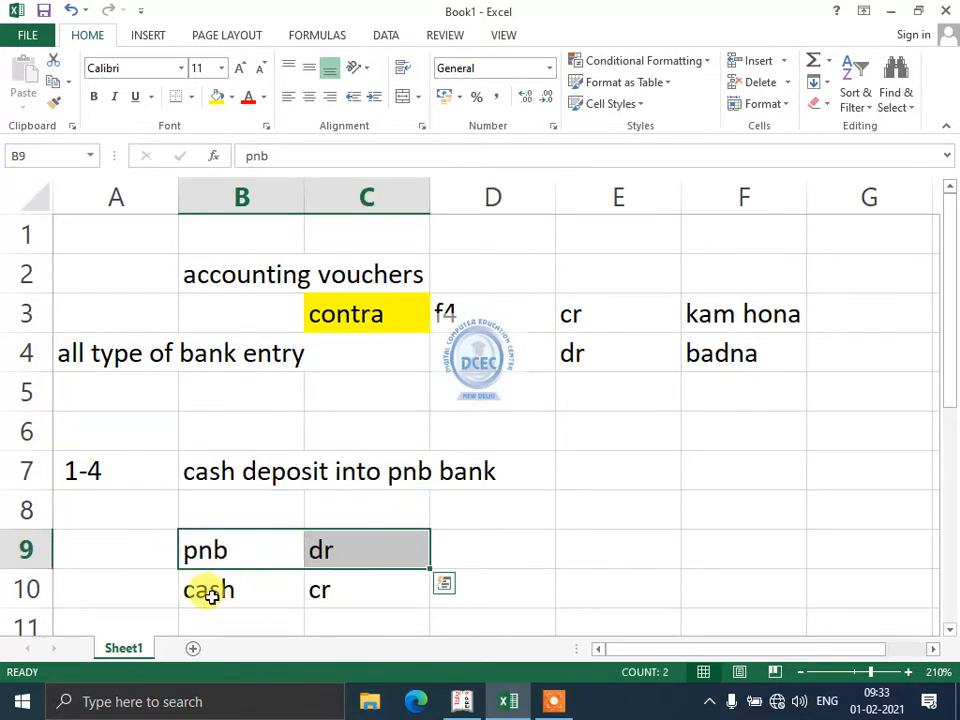
pyautogui.moveTo(212, 596); pyautogui.dragTo(313, 588)
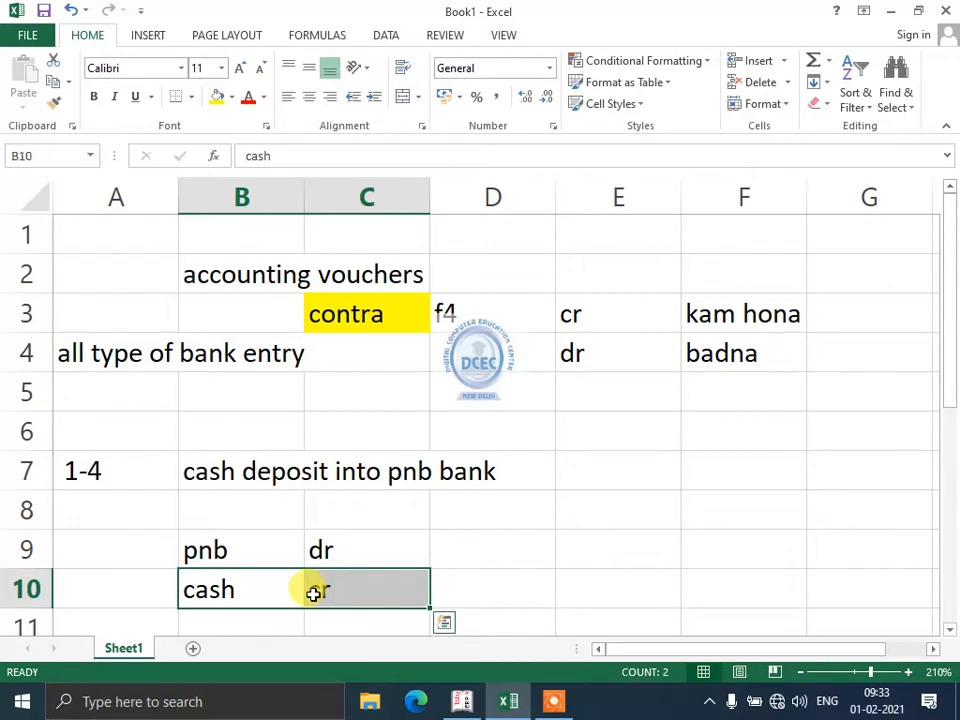
pyautogui.moveTo(228, 553); pyautogui.dragTo(296, 559)
pyautogui.moveTo(205, 585); pyautogui.dragTo(320, 598)
pyautogui.scroll(-1, 422, 598)
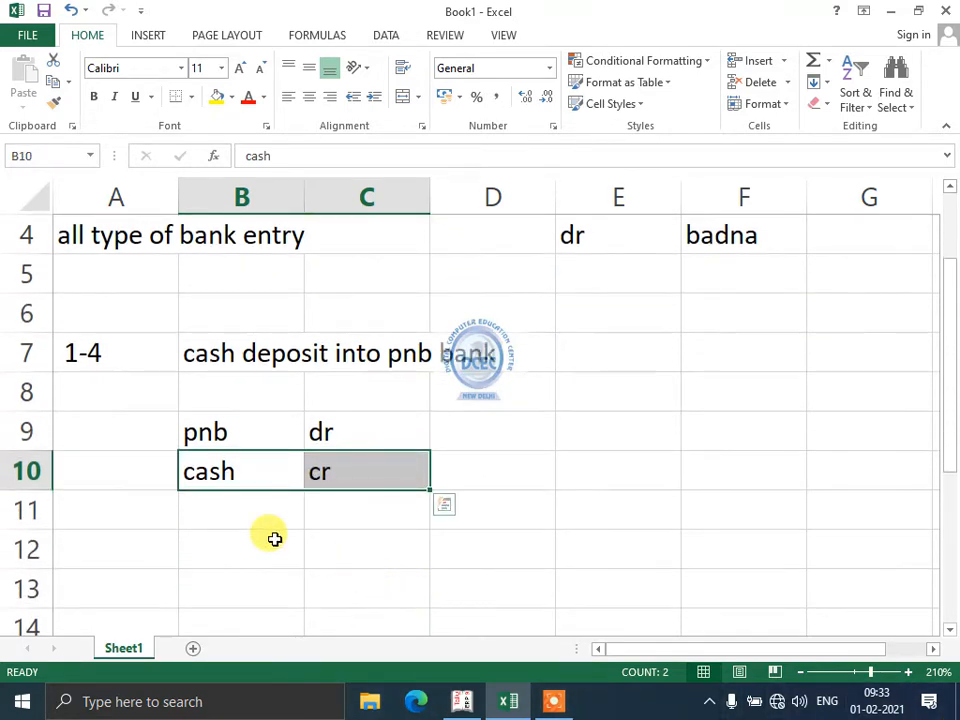
pyautogui.moveTo(73, 349); pyautogui.dragTo(484, 486)
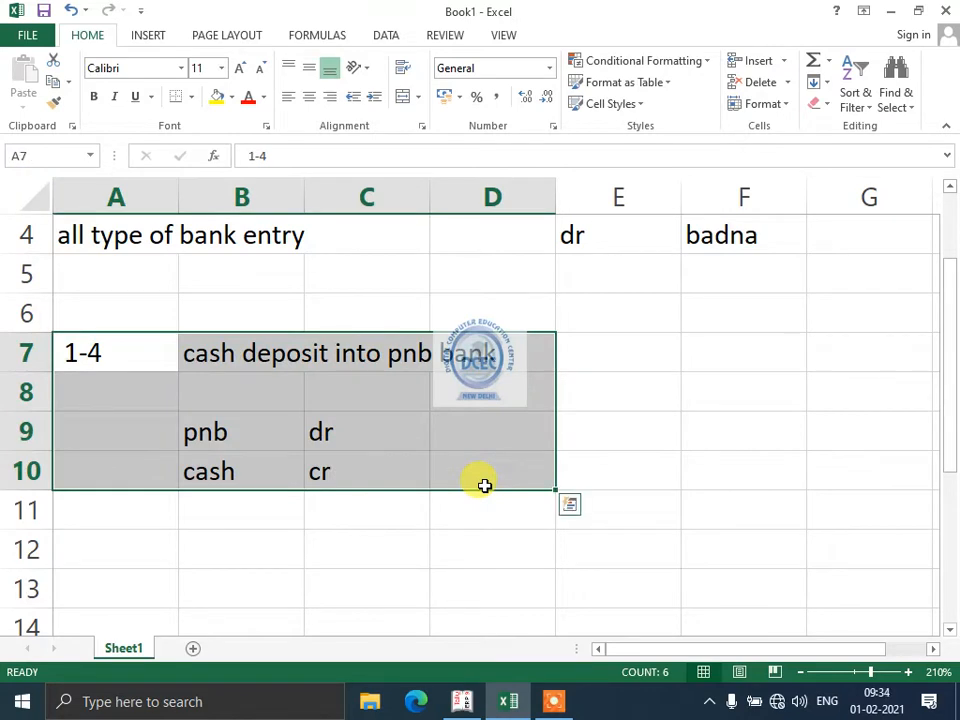
pyautogui.click(243, 432)
pyautogui.click(317, 431)
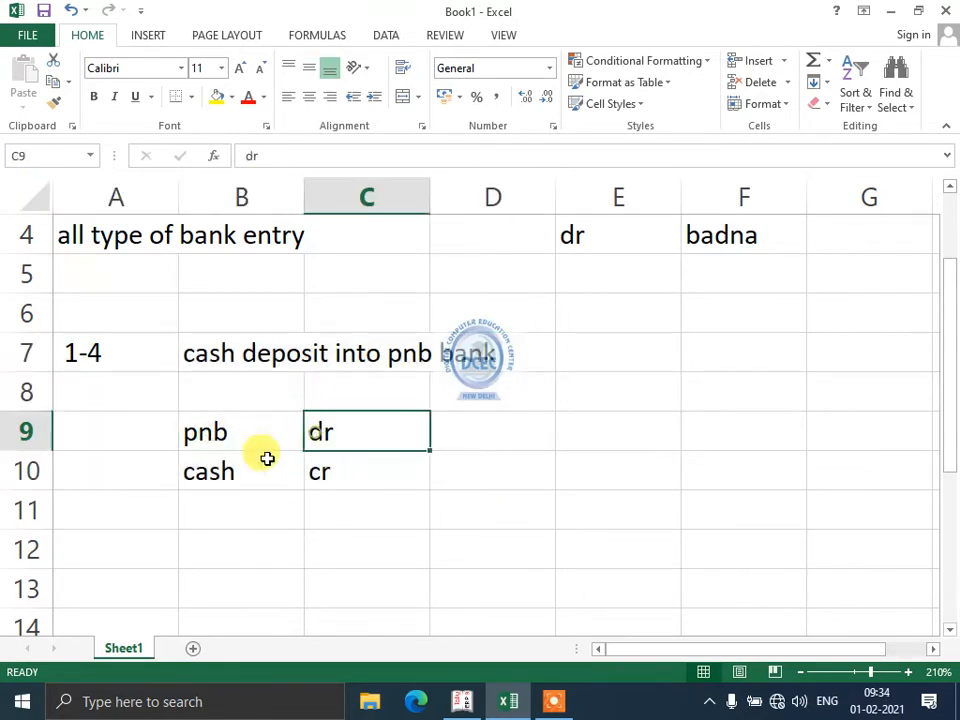
pyautogui.click(218, 470)
pyautogui.click(337, 465)
pyautogui.click(104, 355)
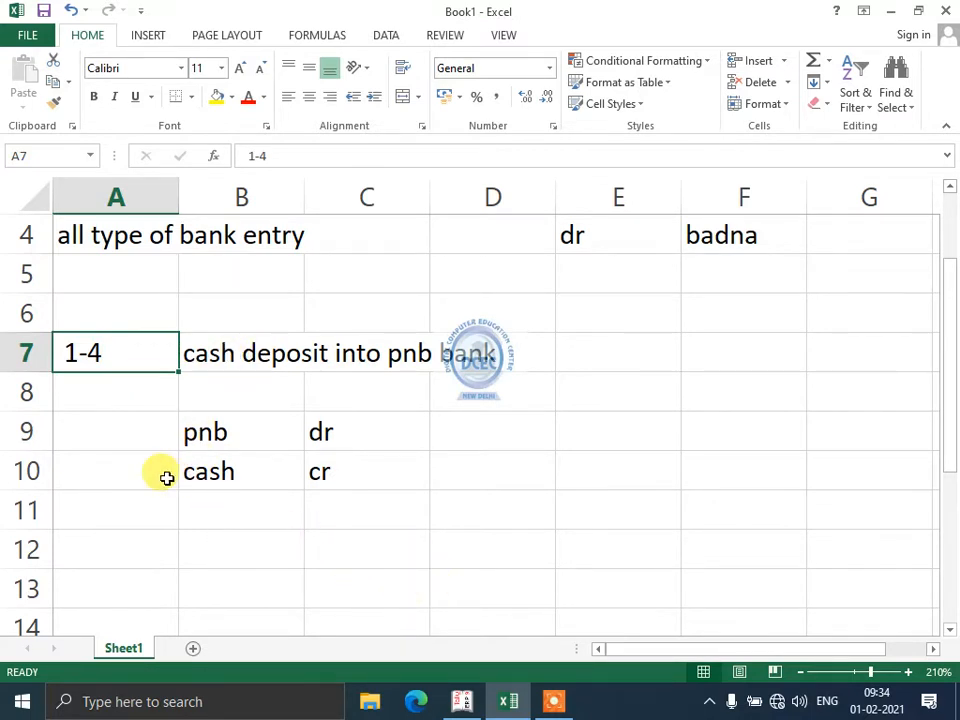
# Enter 2-4 in A12 to start the second example below the cash deposit block.
pyautogui.scroll(-1, 165, 476)
pyautogui.click(106, 416)
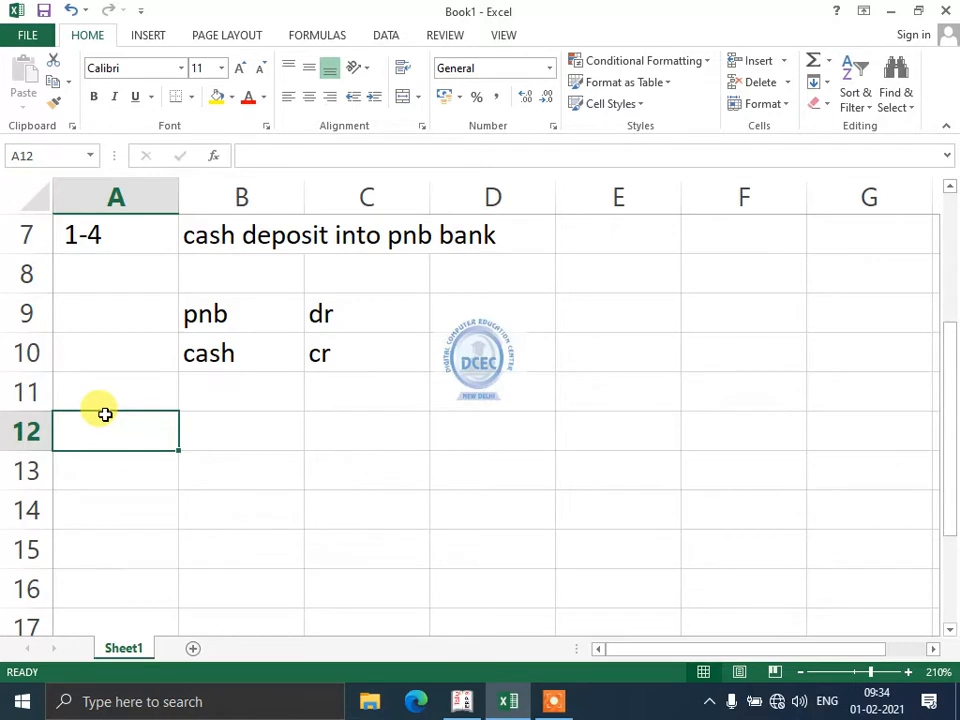
pyautogui.write('2-4')
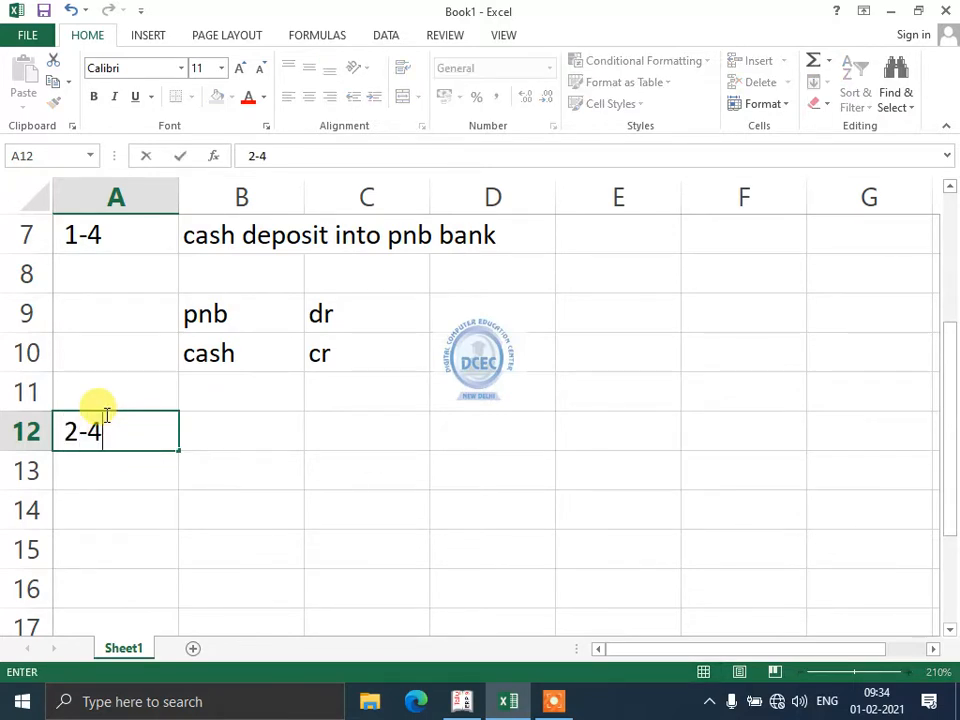
pyautogui.press('Return')
# Enter "cash withdrawal from sbi bank" in B12 as the second example transaction.
pyautogui.press('Right')
pyautogui.press('Up')
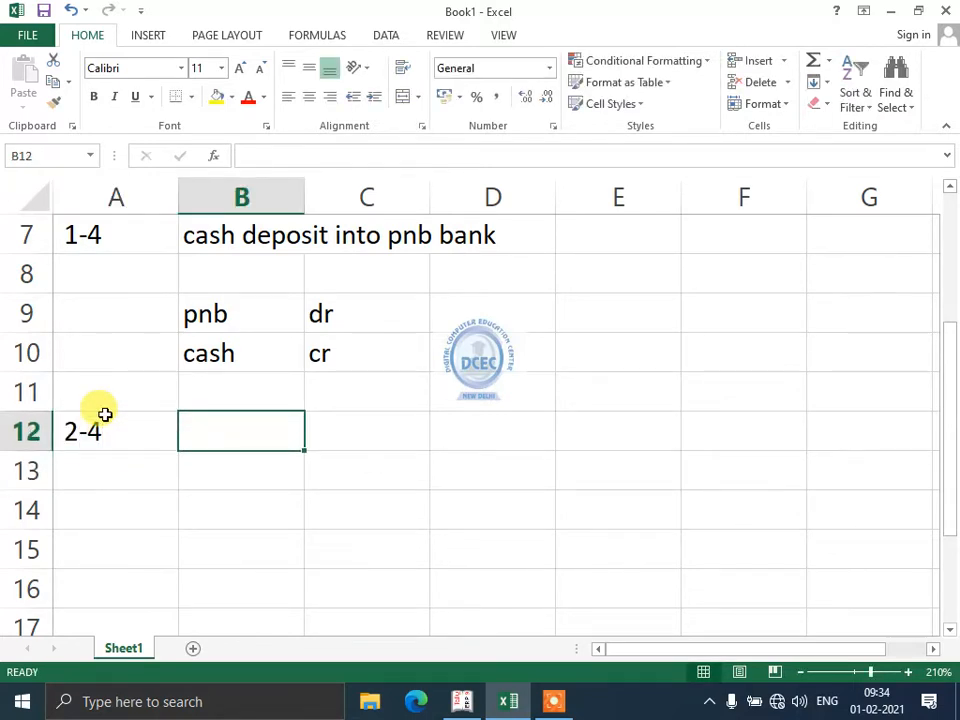
pyautogui.write('cash with')
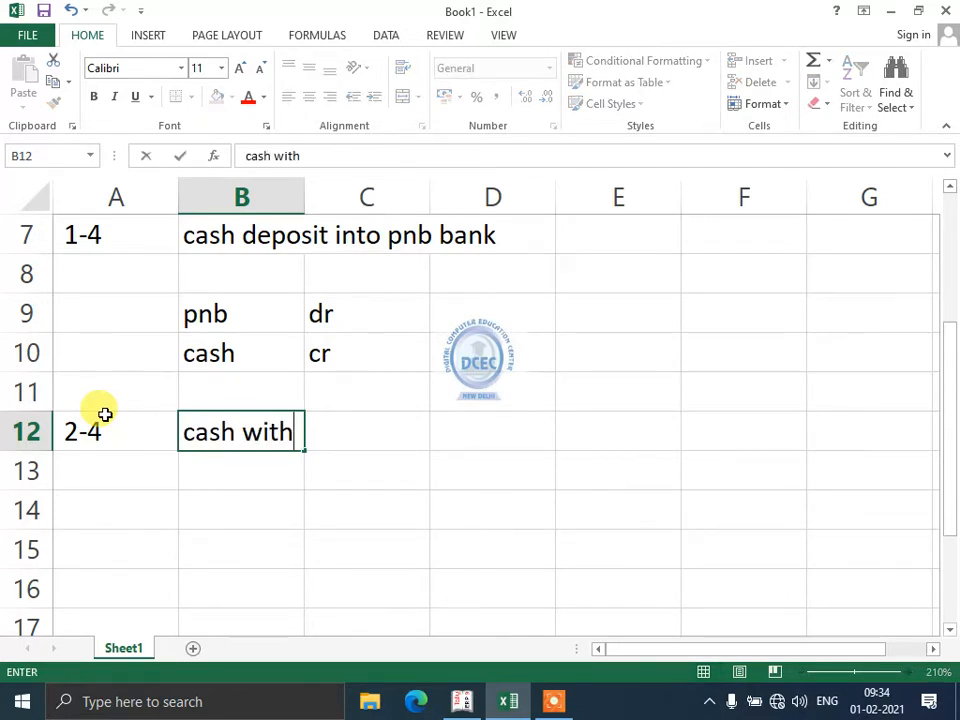
pyautogui.write('draw')
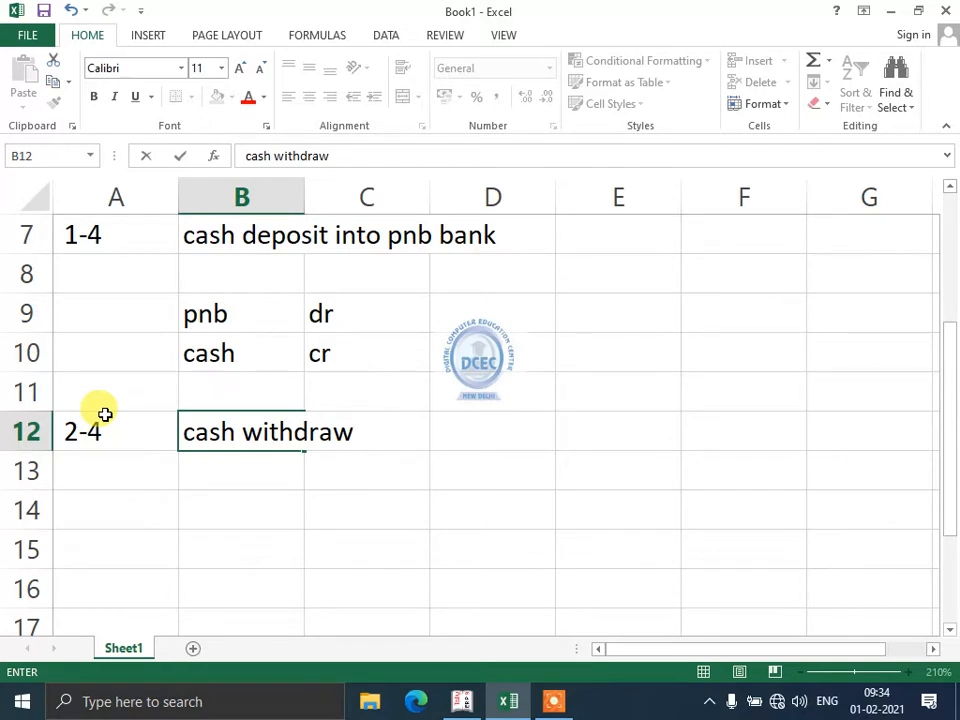
pyautogui.write('al from ')
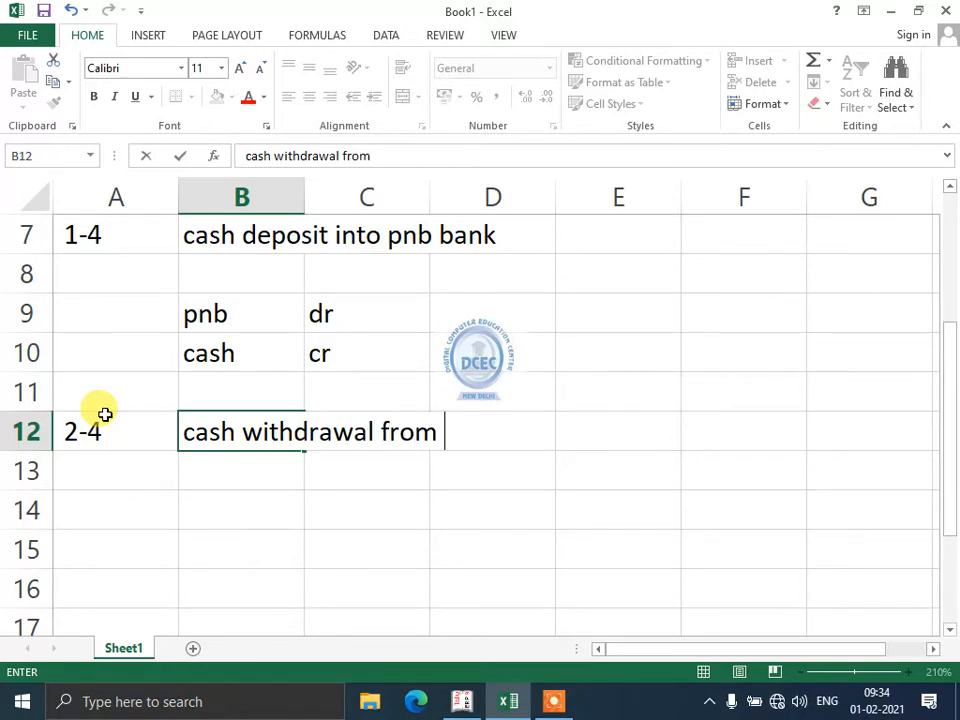
pyautogui.write('sbi bn')
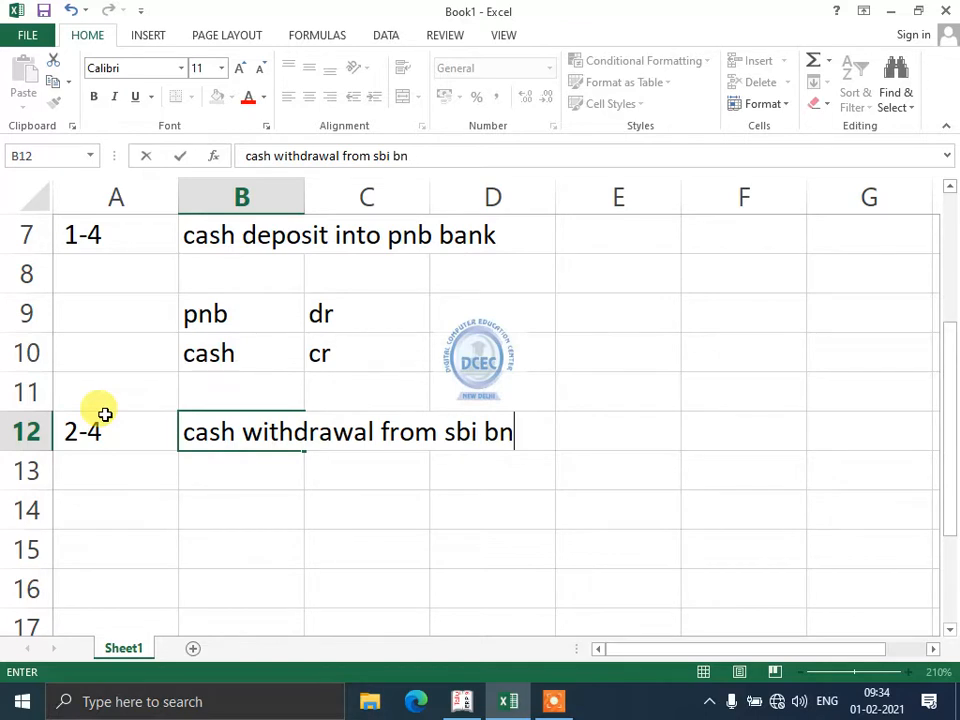
pyautogui.press('BackSpace')
pyautogui.press('BackSpace')
pyautogui.write('a')
pyautogui.press('BackSpace')
pyautogui.write('bank')
pyautogui.press('Return')
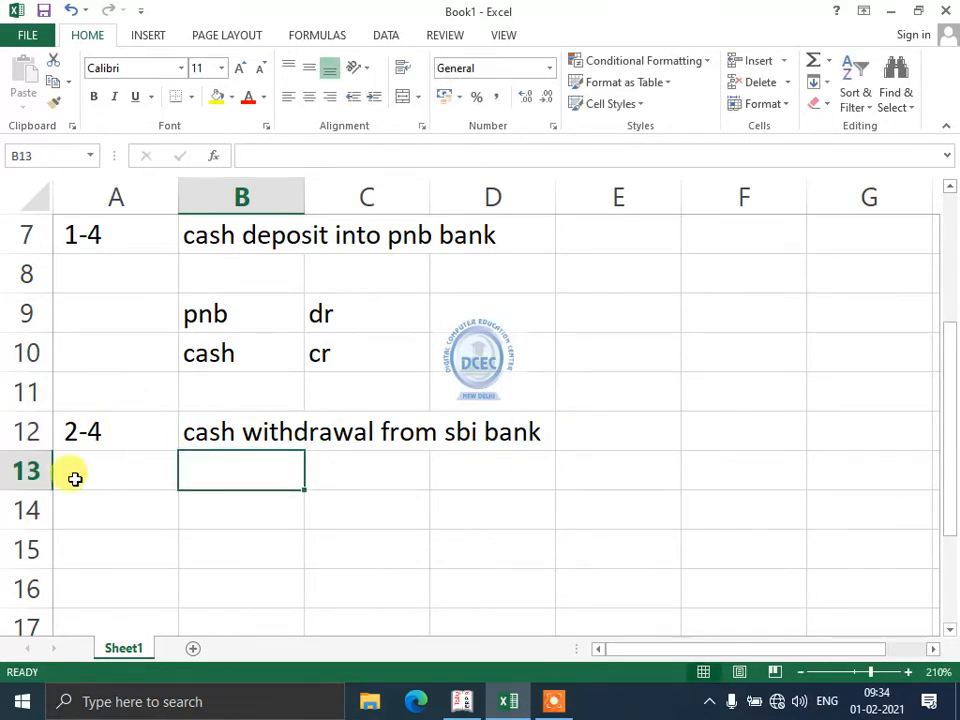
# Enter "sbi------cr" in B14 and "cash-----dr" in B15 beneath the cash withdrawal transaction.
pyautogui.moveTo(90, 425); pyautogui.dragTo(540, 431)
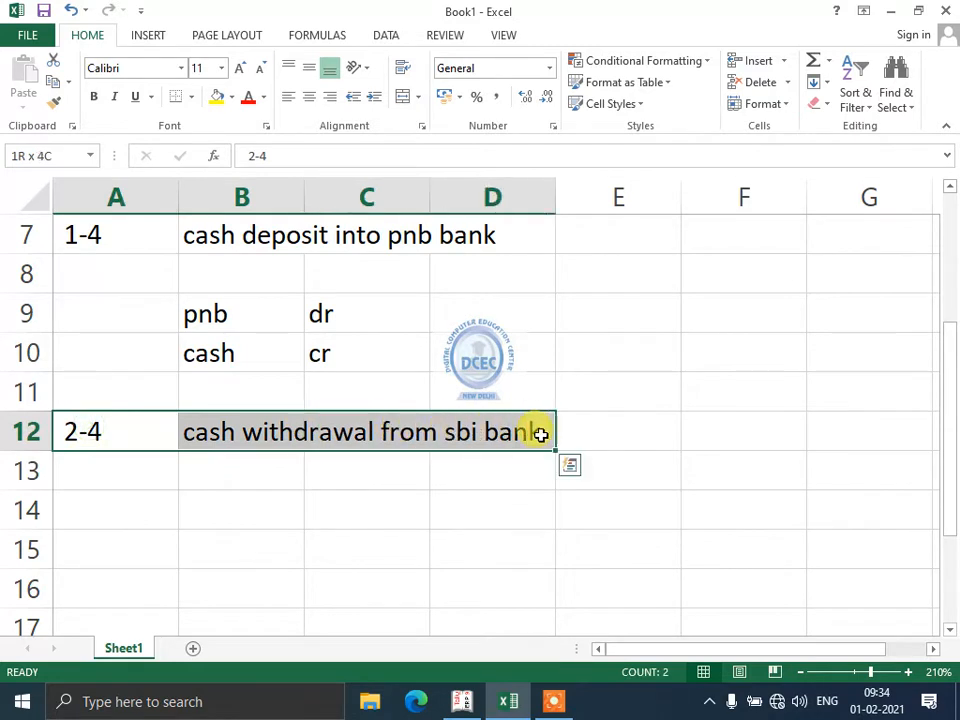
pyautogui.click(214, 506)
pyautogui.write('sbi')
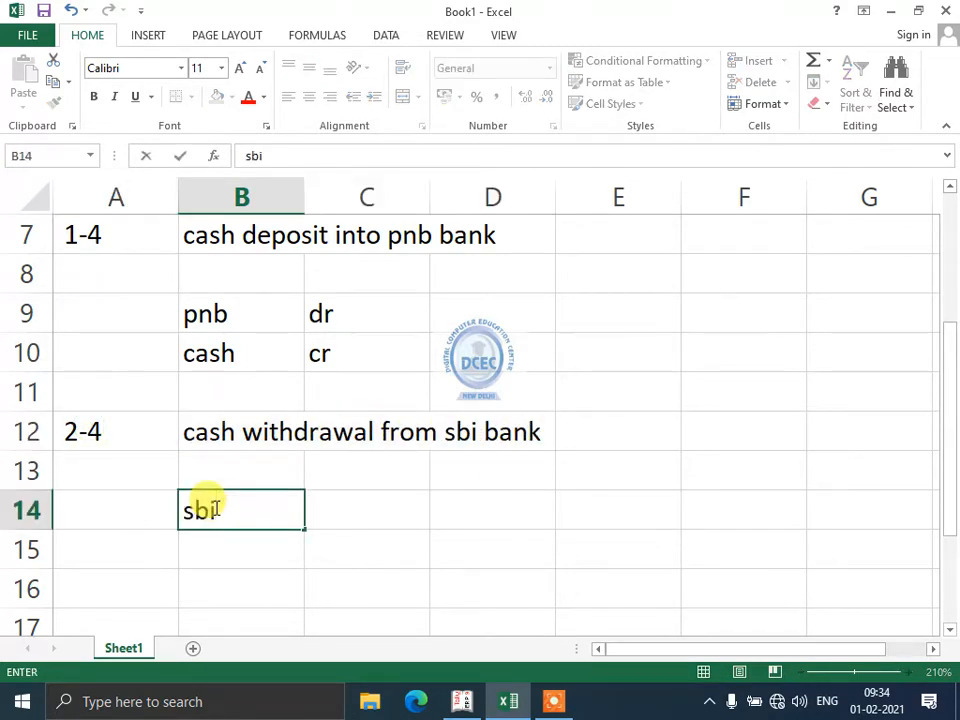
pyautogui.write('------cr')
pyautogui.press('Return')
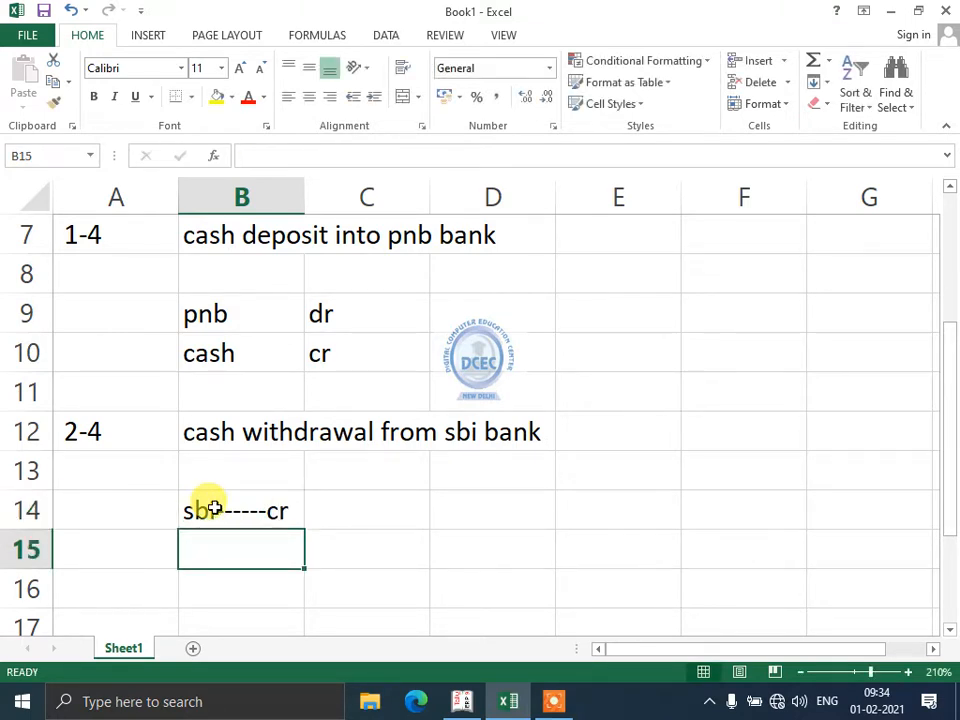
pyautogui.write('cash-----')
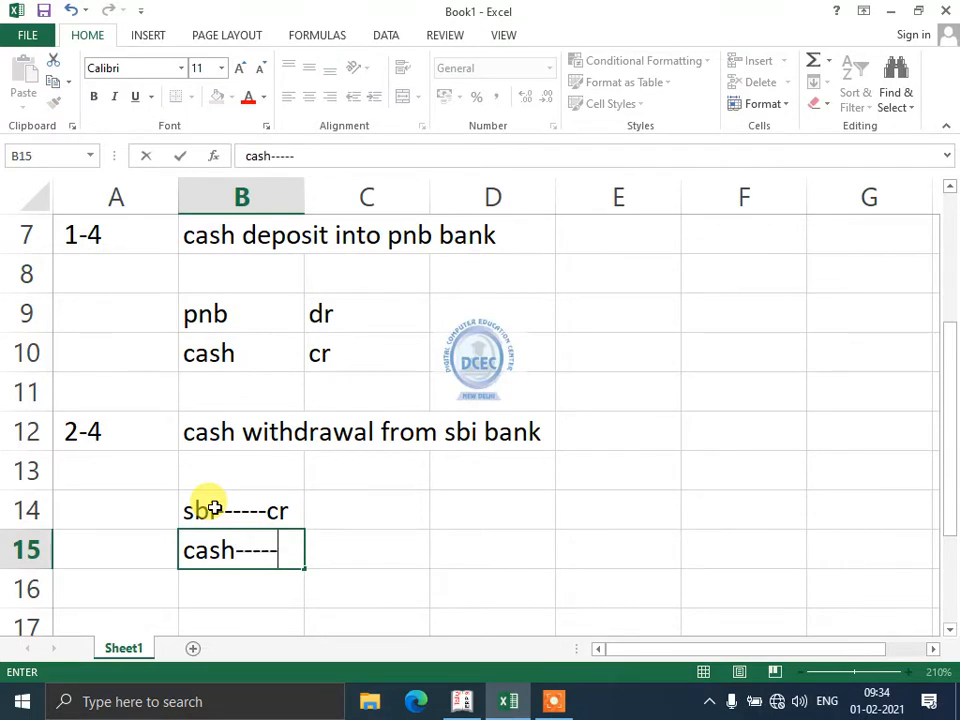
pyautogui.write('dr')
pyautogui.press('Return')
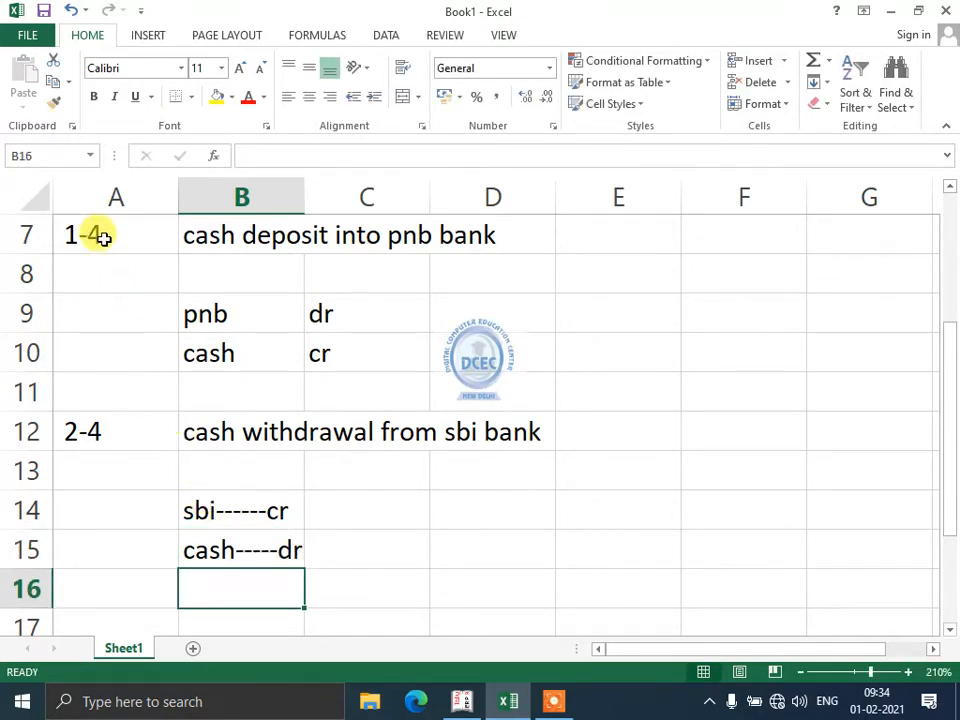
# Review the cash deposit example in A7:D10 and the cash withdrawal example in A12:D15.
pyautogui.moveTo(94, 236); pyautogui.dragTo(450, 360)
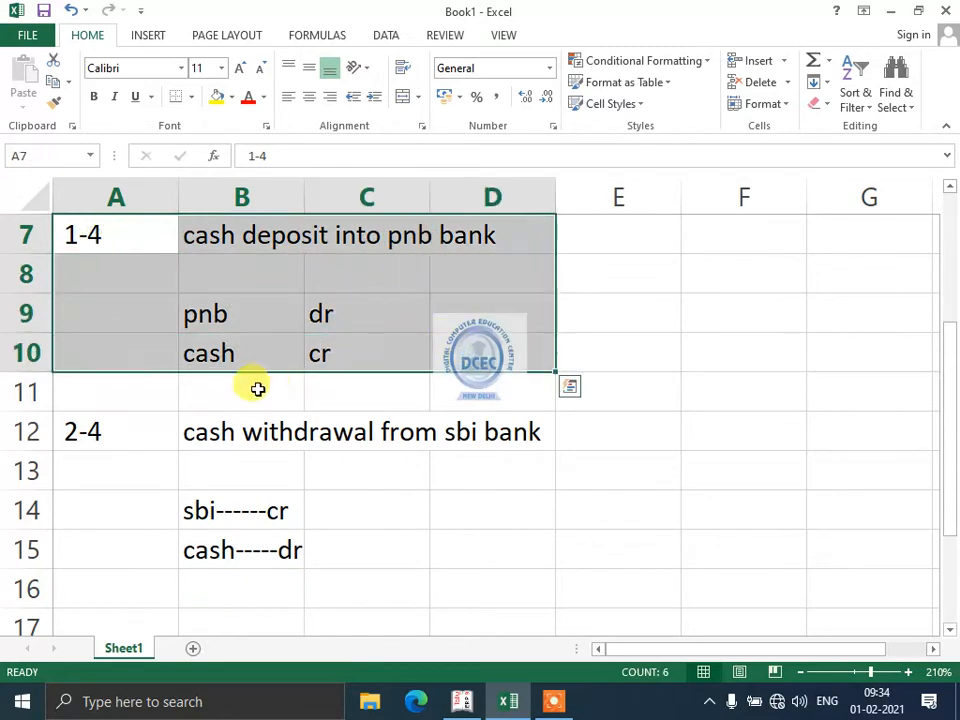
pyautogui.moveTo(94, 424); pyautogui.dragTo(474, 549)
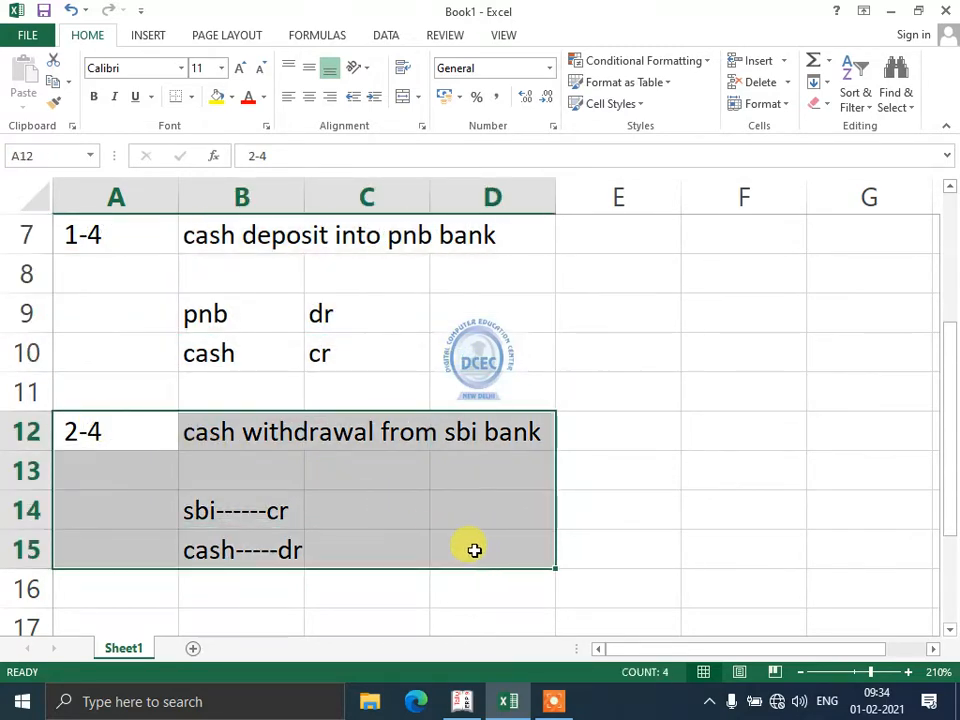
pyautogui.click(249, 525)
pyautogui.scroll(-2, 249, 525)
pyautogui.scroll(2, 249, 525)
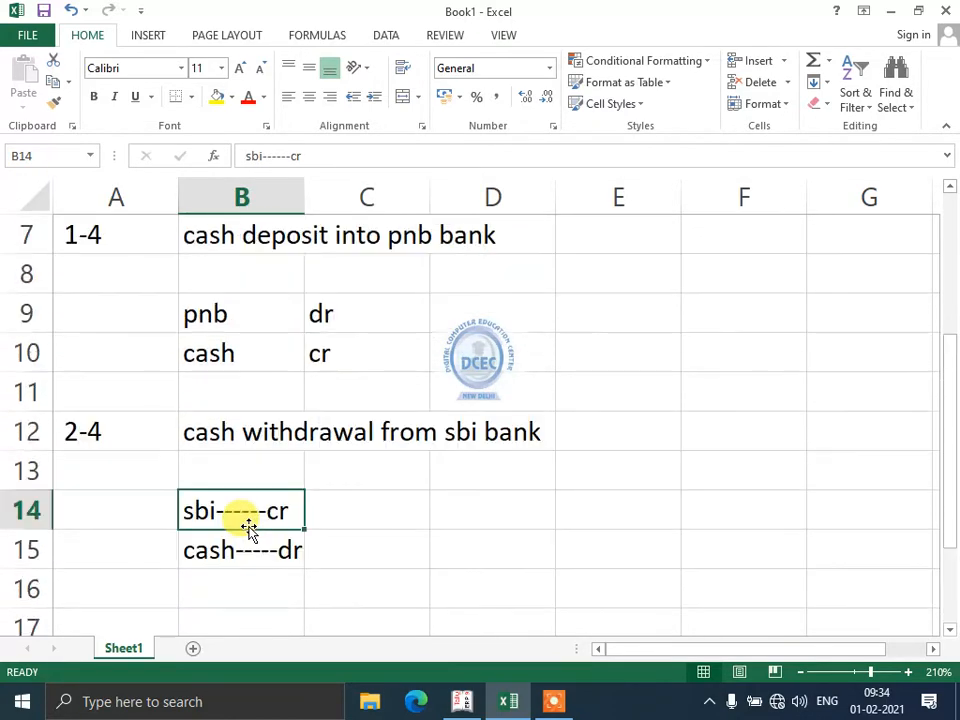
pyautogui.scroll(2, 249, 525)
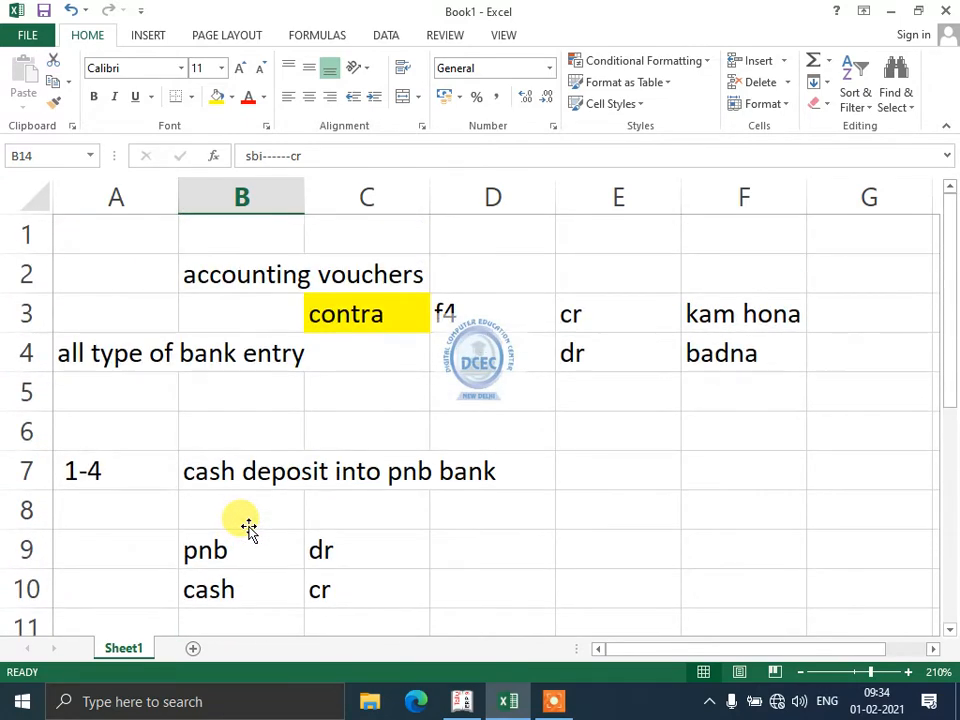
pyautogui.scroll(-1, 249, 525)
pyautogui.moveTo(101, 345); pyautogui.dragTo(485, 469)
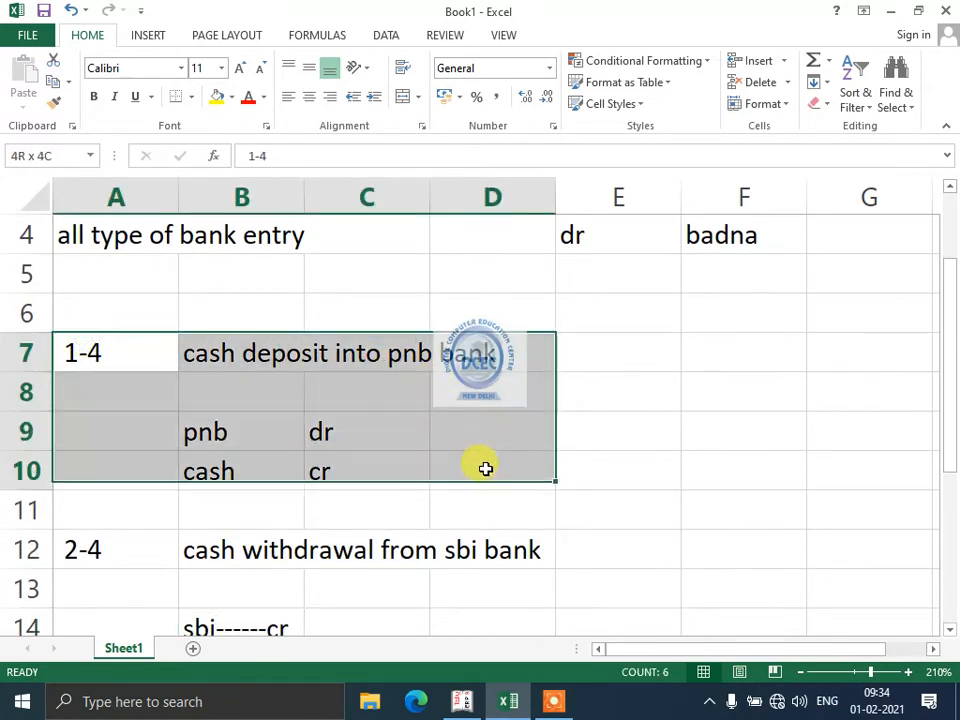
pyautogui.scroll(-2, 143, 377)
pyautogui.moveTo(120, 317); pyautogui.dragTo(463, 441)
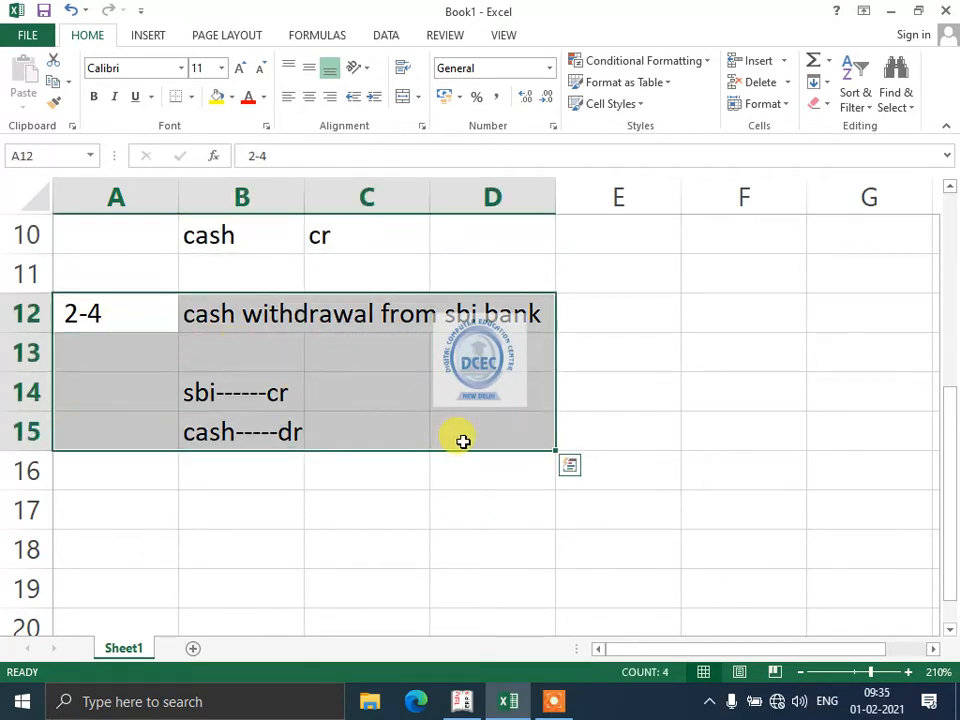
# Enter 1-5 in A18 to start the third example below the cash withdrawal block.
pyautogui.click(127, 538)
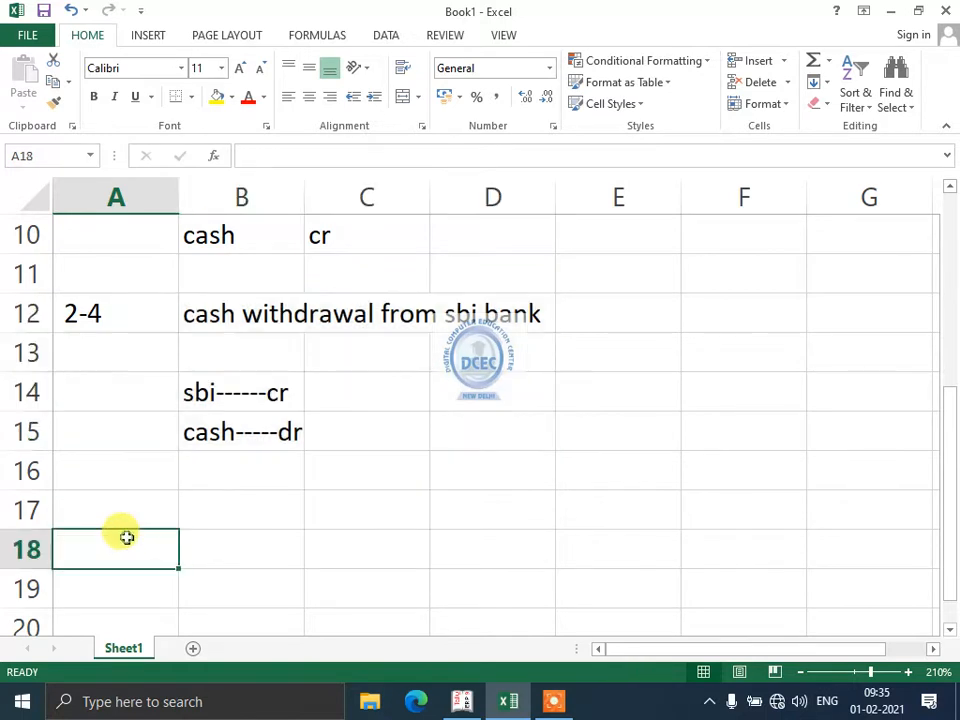
pyautogui.write('1-5')
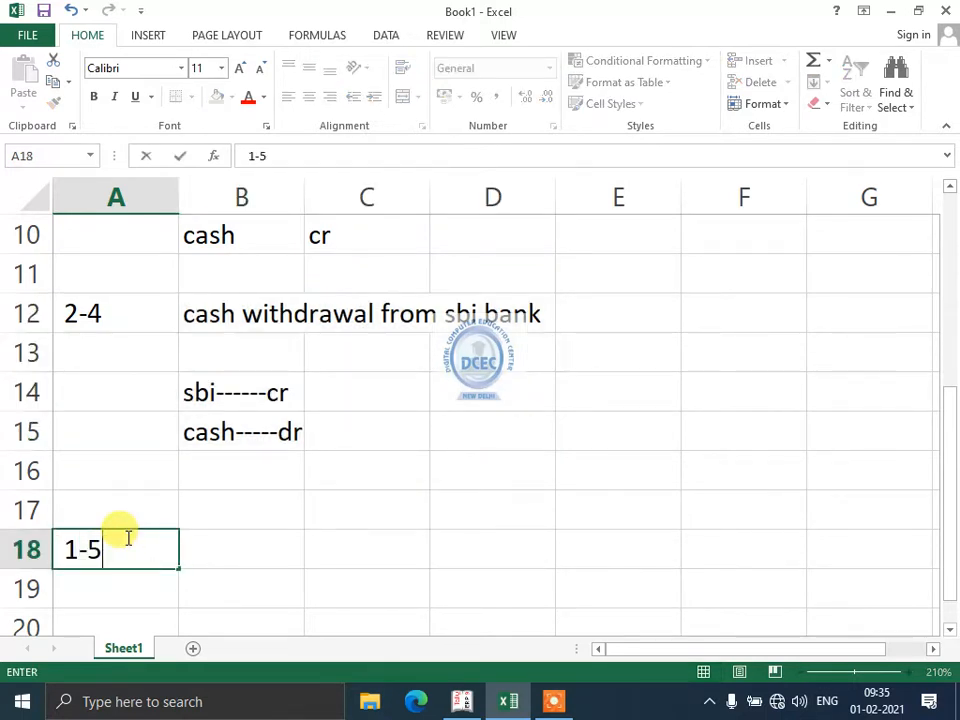
pyautogui.press('Return')
# Enter "cash transfer from icici to pnb" in B18 as the third example transaction.
pyautogui.press('Right')
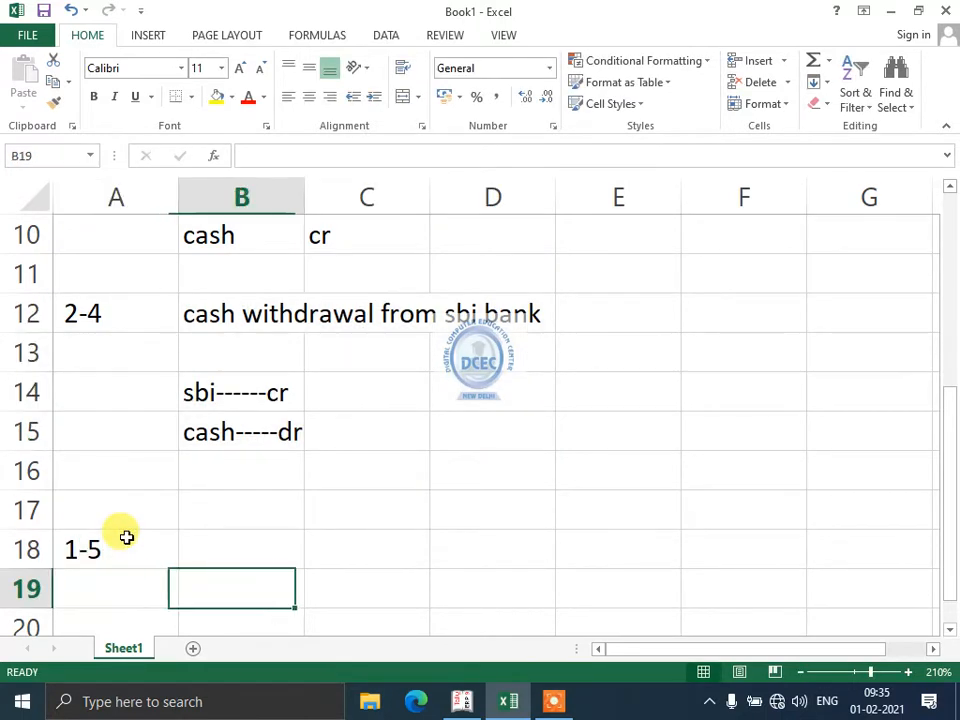
pyautogui.press('Up')
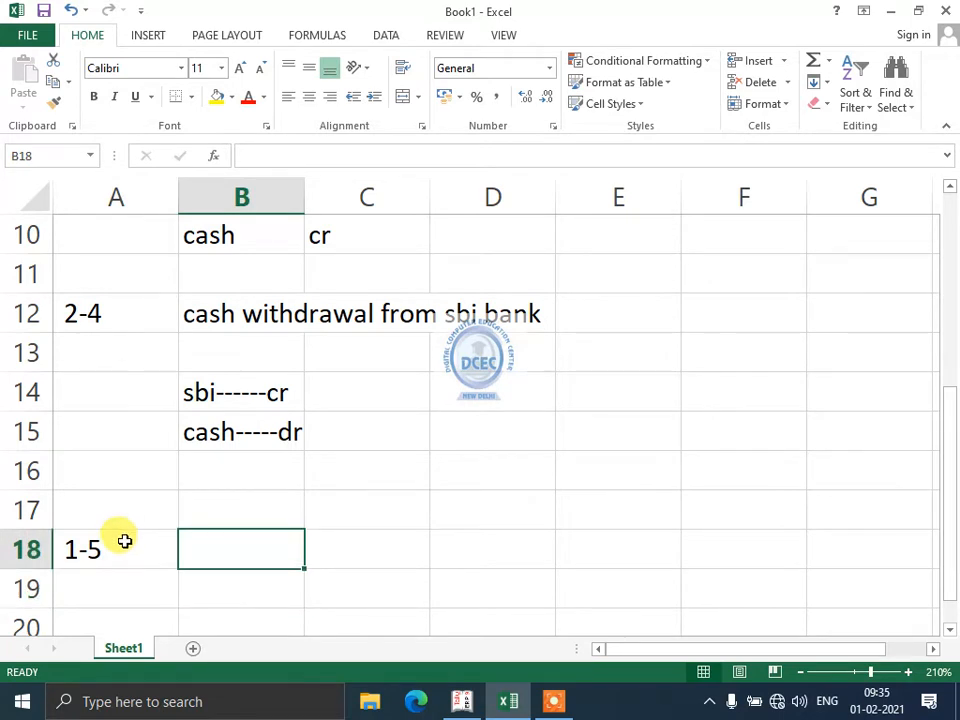
pyautogui.write('cash ')
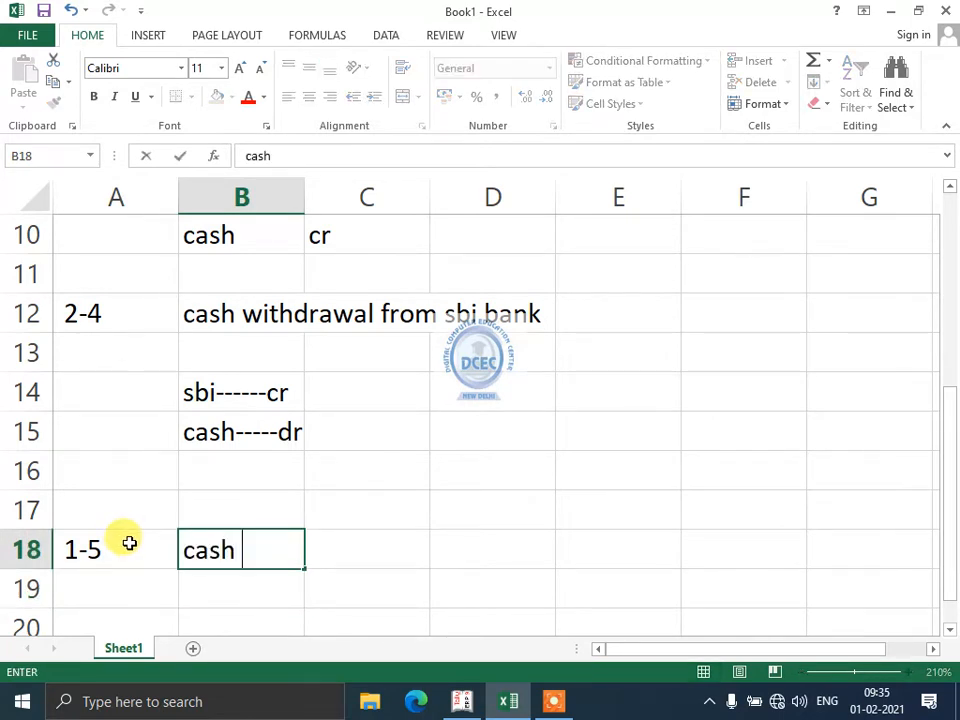
pyautogui.write('trans')
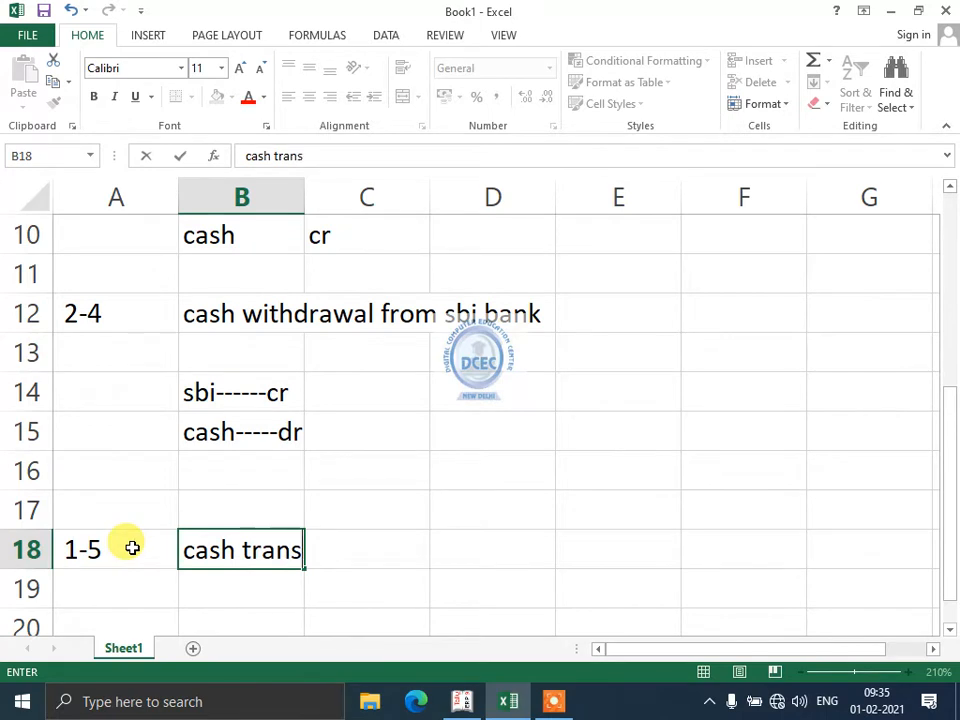
pyautogui.write('fer from ')
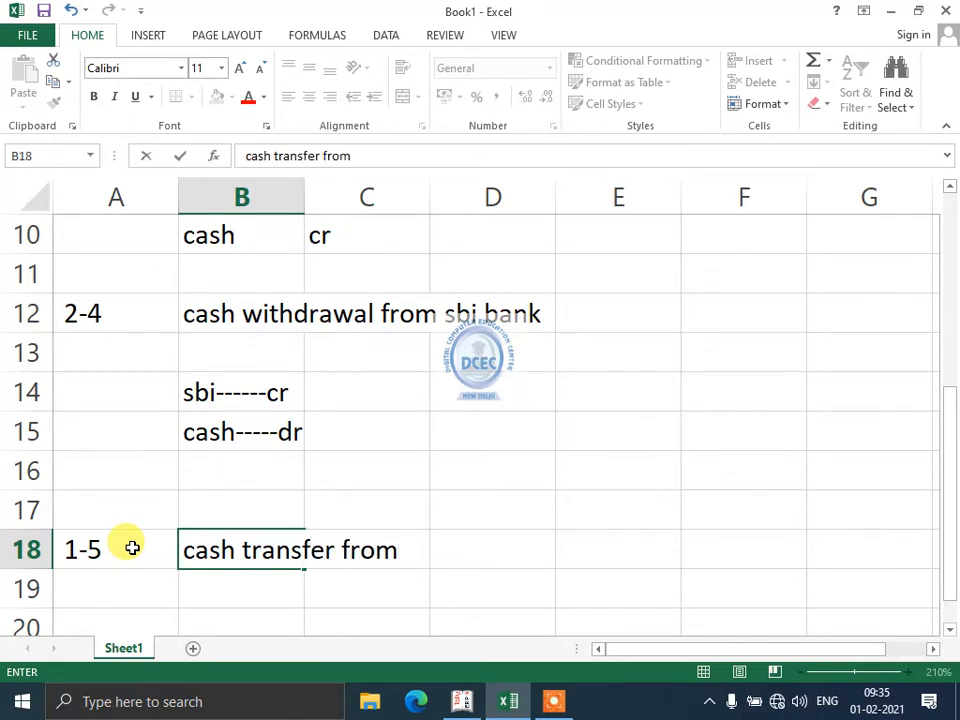
pyautogui.write('icici to ')
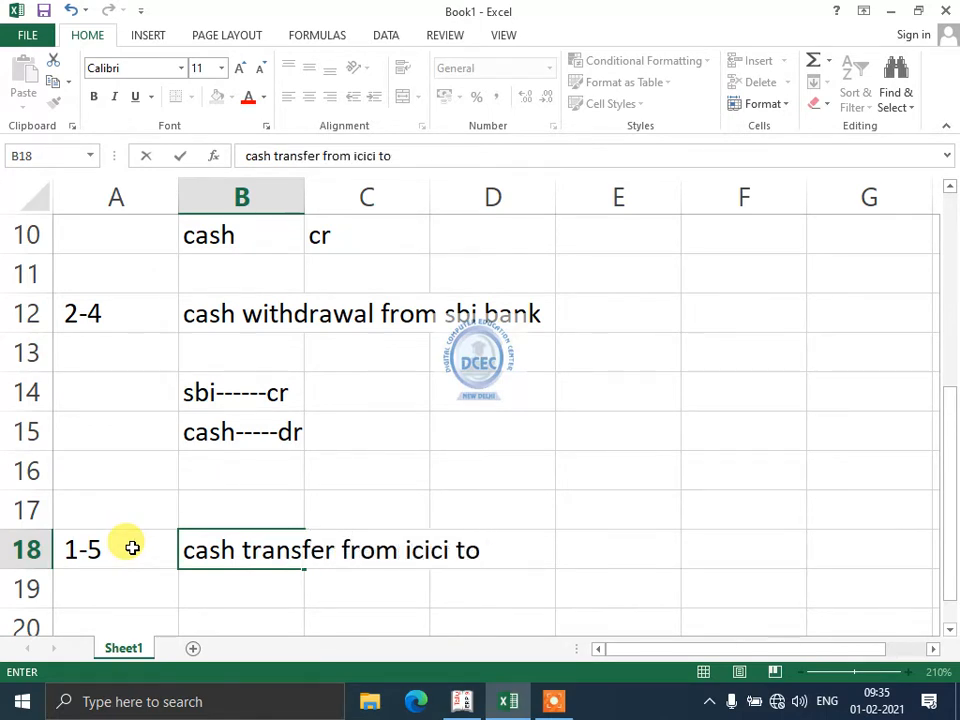
pyautogui.write('pnb')
pyautogui.press('Return')
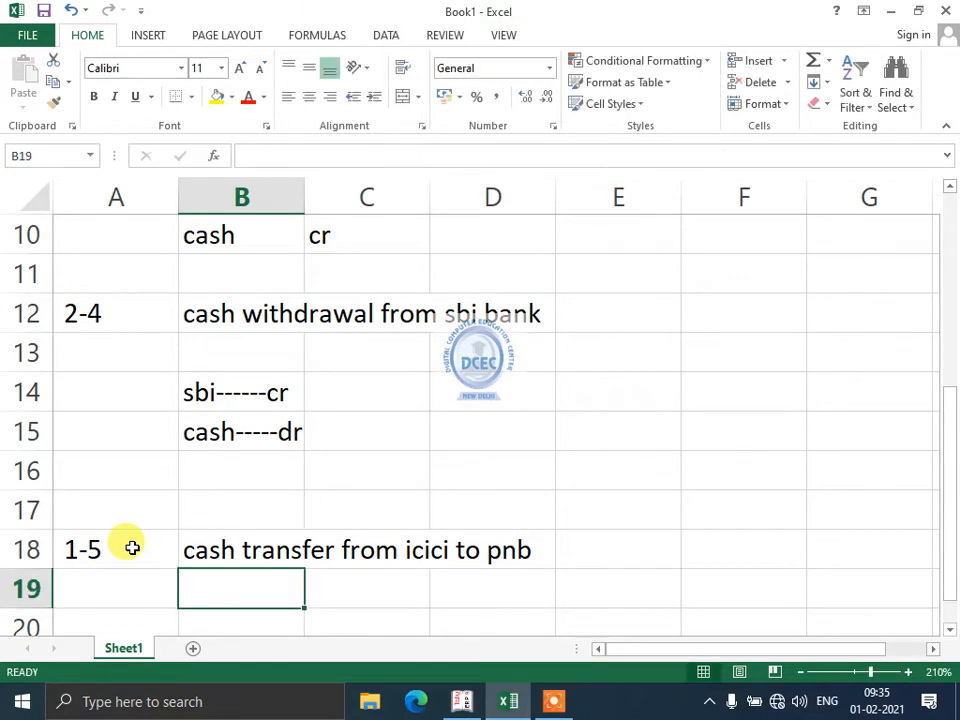
# Enter icici with cr in B20:C20 and pnb with dr in B21:C21 beneath the cash transfer transaction.
pyautogui.press('Return')
pyautogui.write('cic')
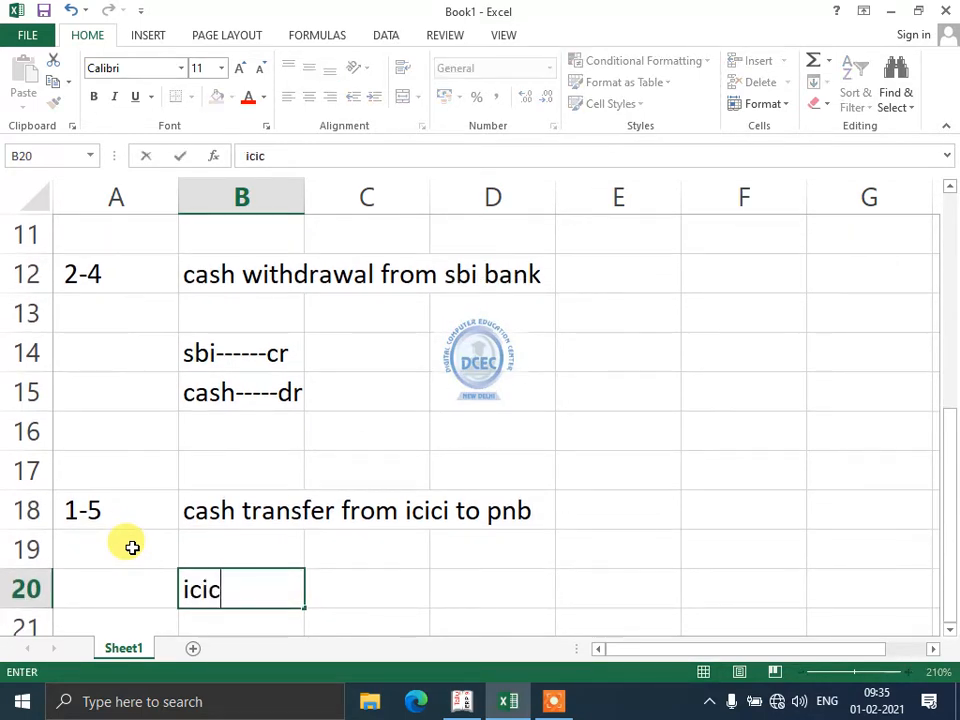
pyautogui.write('i')
pyautogui.press('Tab')
pyautogui.write('cr')
pyautogui.press('Tab')
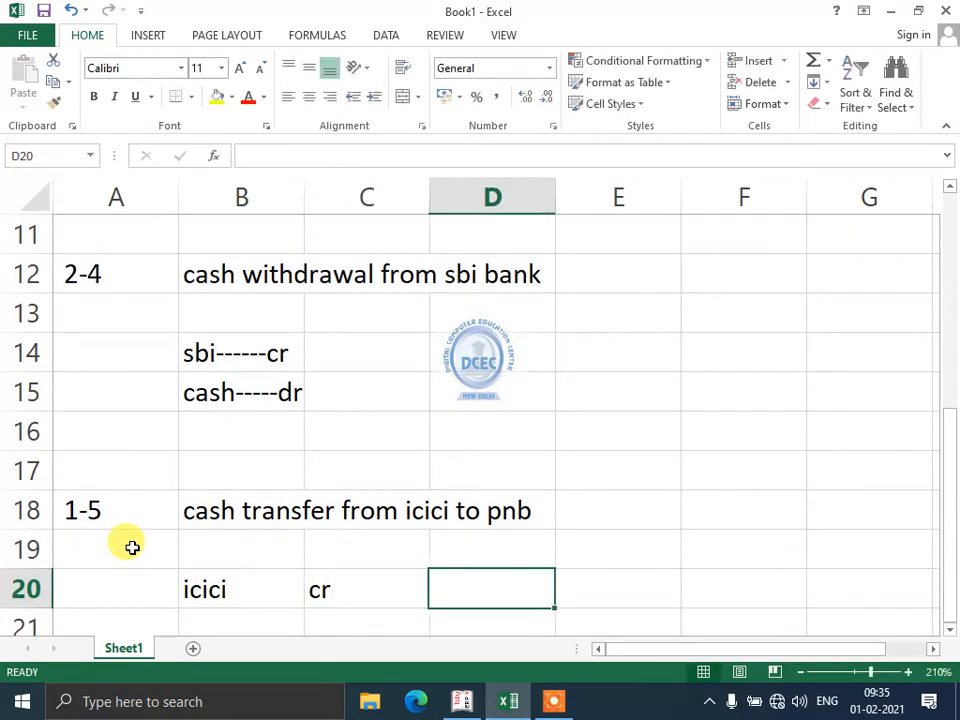
pyautogui.hotkey('shift', 'Tab')
pyautogui.press('Return')
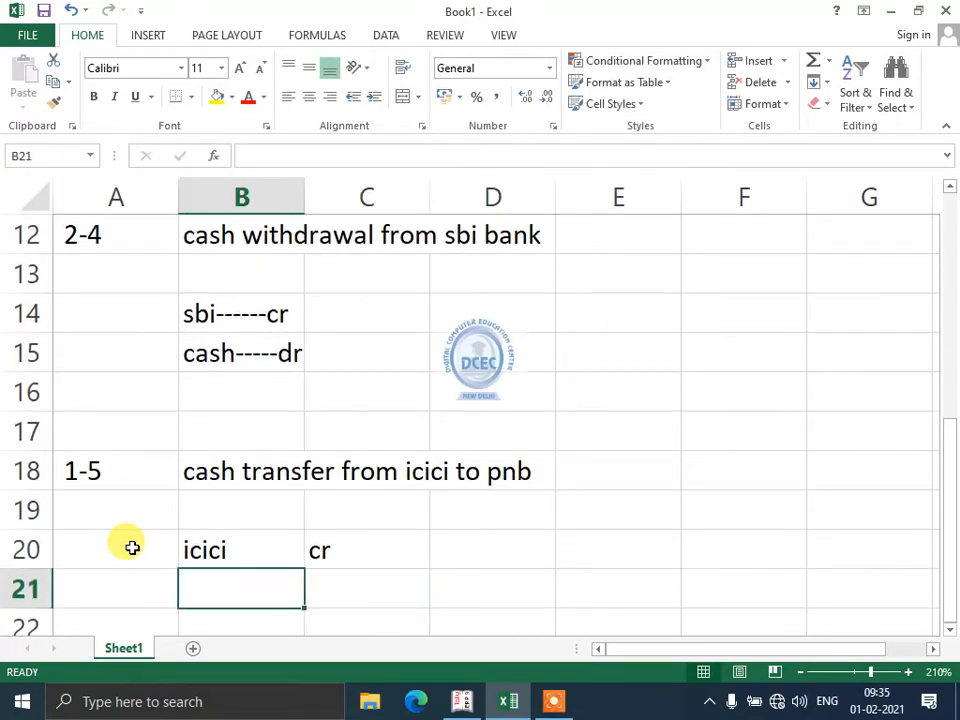
pyautogui.write('p')
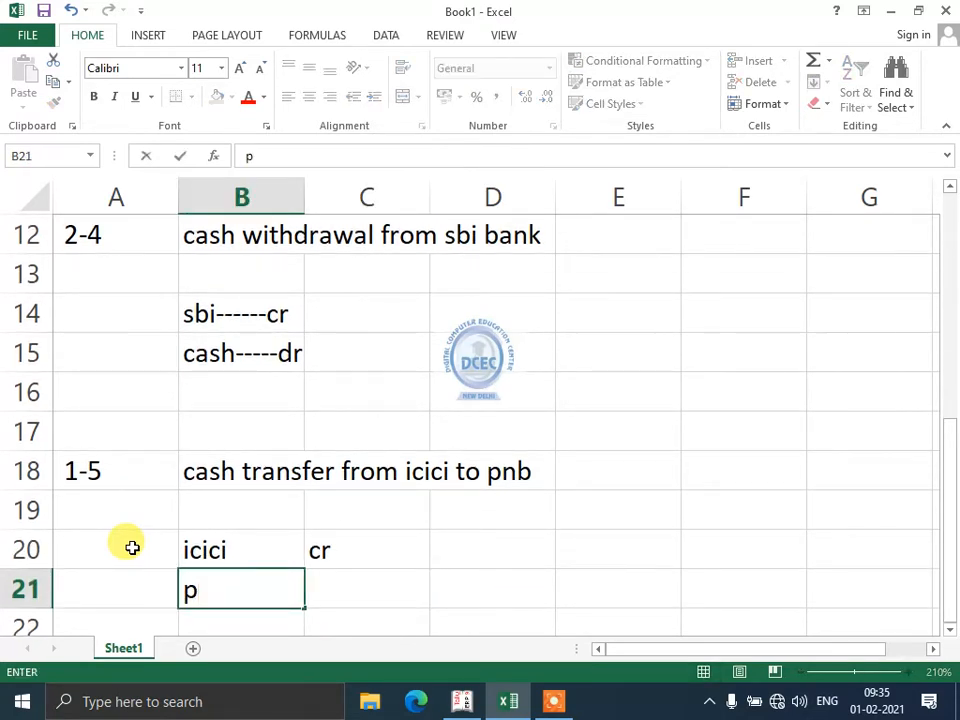
pyautogui.write('nb')
pyautogui.press('Tab')
pyautogui.write('dr')
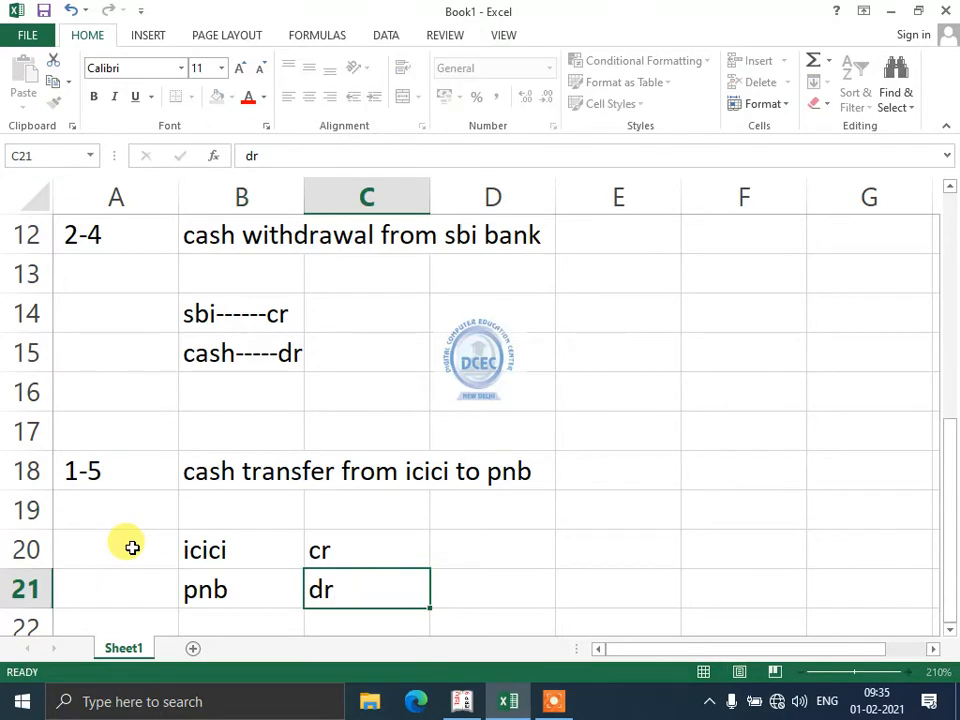
pyautogui.press('Return')
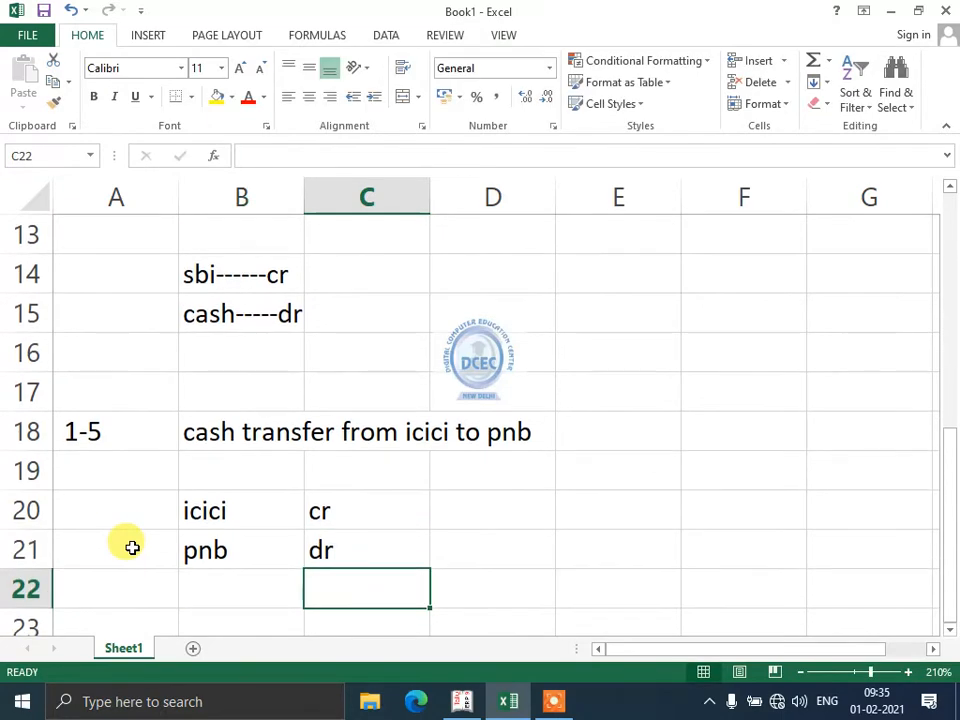
# Zoom the sheet out to 180% and review the deposit, withdrawal and transfer examples in A7:D10, A12:D15 and A18:D21.
pyautogui.click(800, 672)
pyautogui.click(800, 672)
pyautogui.click(800, 672)
pyautogui.scroll(3, 181, 344)
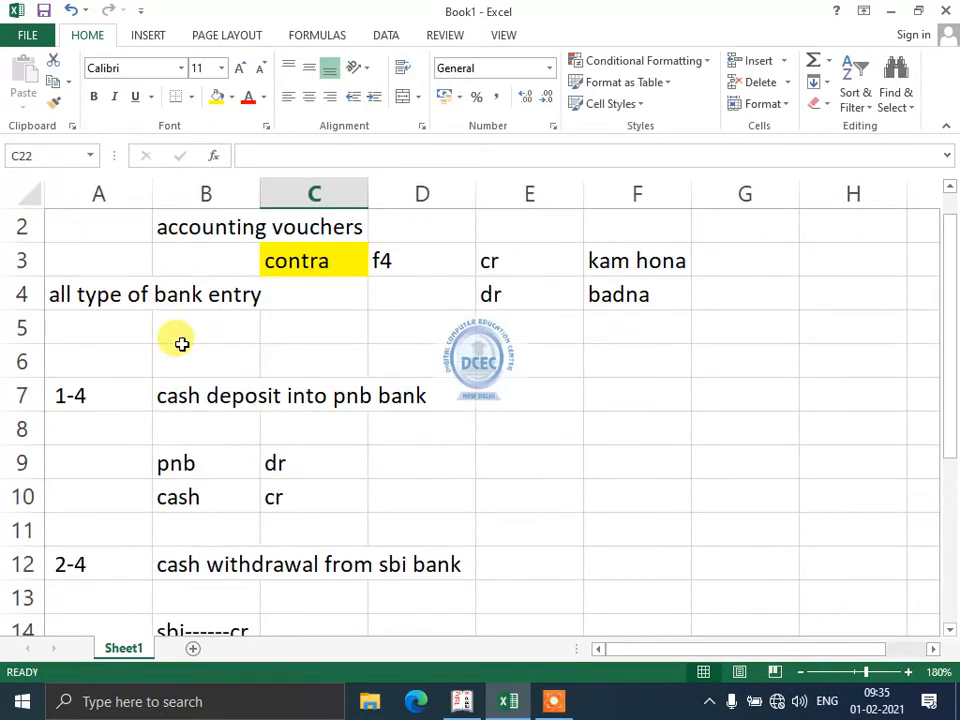
pyautogui.moveTo(75, 298); pyautogui.dragTo(214, 368)
pyautogui.moveTo(107, 402); pyautogui.dragTo(375, 501)
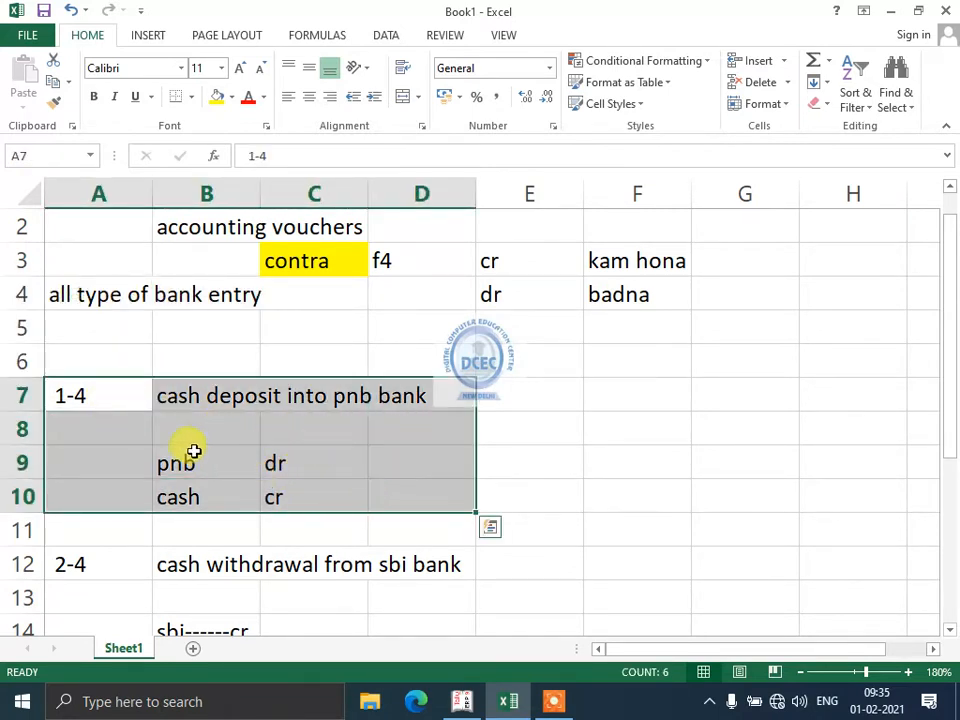
pyautogui.moveTo(96, 394); pyautogui.dragTo(395, 511)
pyautogui.scroll(-1, 392, 508)
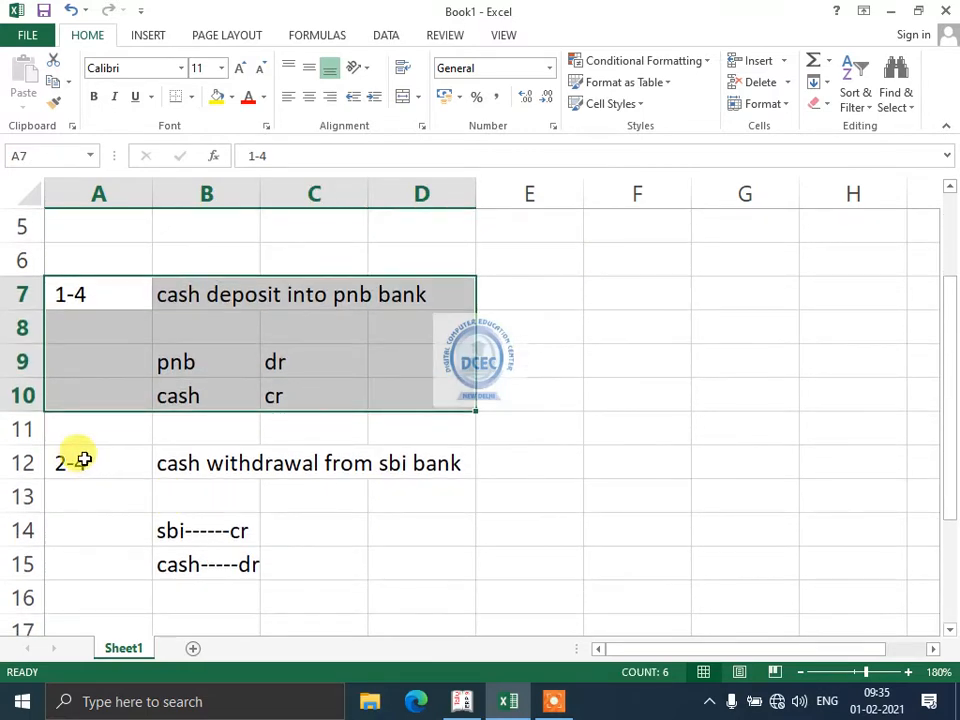
pyautogui.moveTo(77, 459); pyautogui.dragTo(429, 569)
pyautogui.scroll(-1, 428, 570)
pyautogui.scroll(-2, 100, 500)
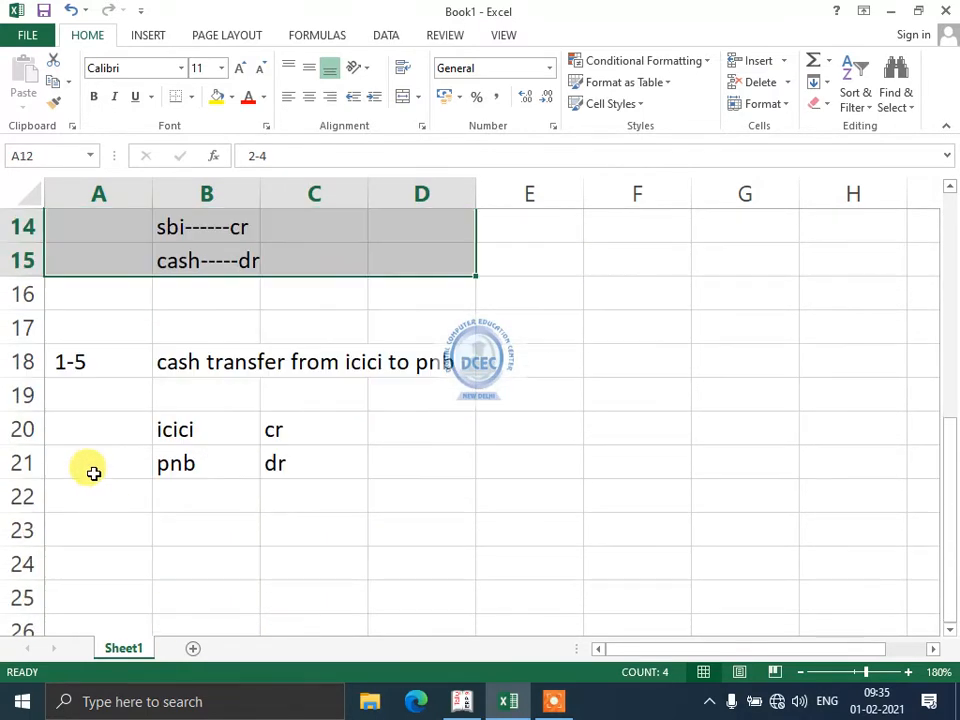
pyautogui.moveTo(79, 360); pyautogui.dragTo(377, 469)
pyautogui.click(264, 436)
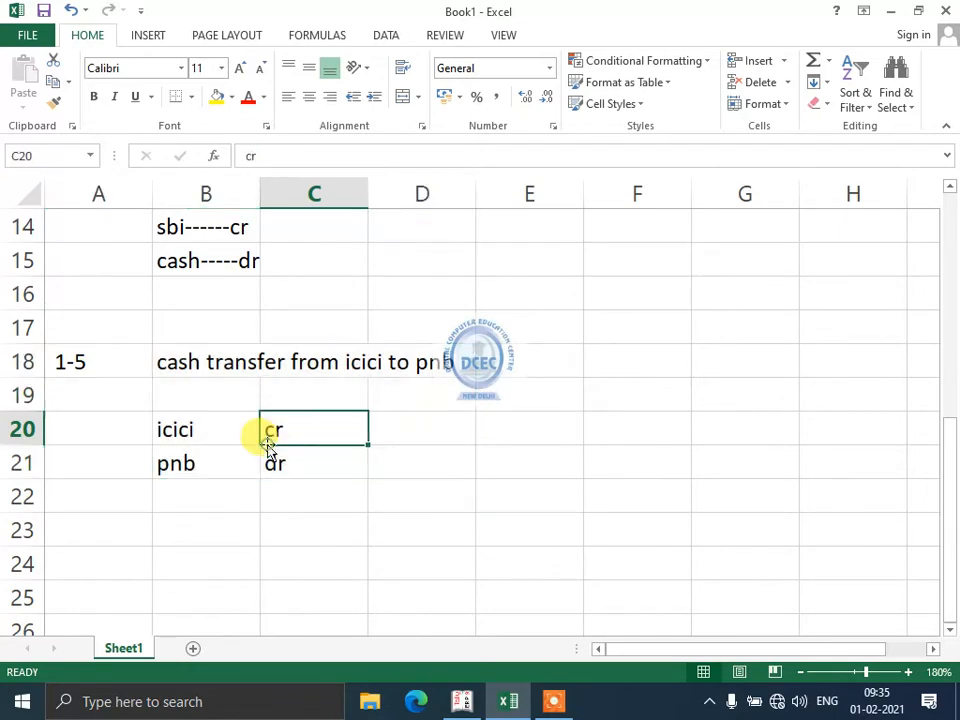
pyautogui.scroll(5, 265, 440)
pyautogui.click(422, 496)
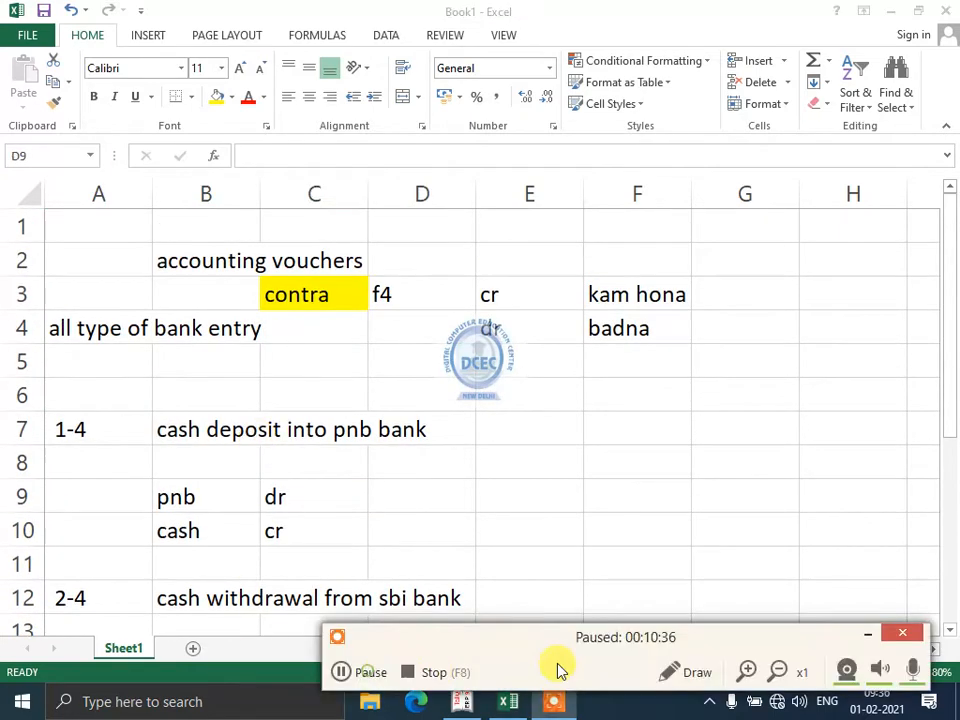
# Go through the notes once more from the cash deposit example down to the icici to pnb transfer.
pyautogui.click(879, 628)
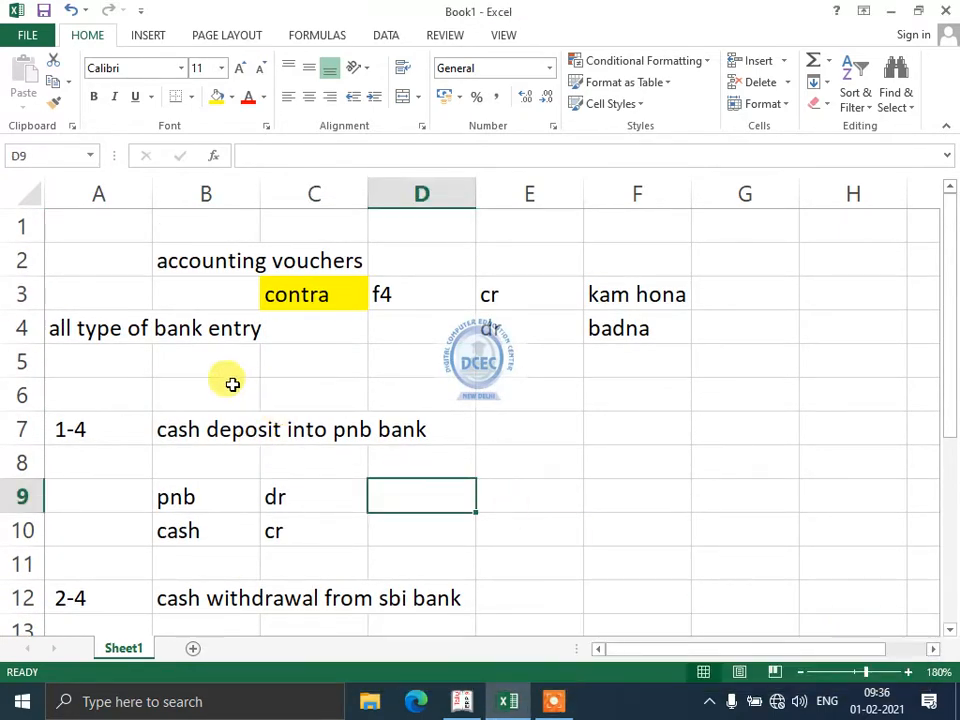
pyautogui.scroll(-1, 160, 400)
pyautogui.moveTo(83, 327); pyautogui.dragTo(390, 443)
pyautogui.scroll(-2, 390, 443)
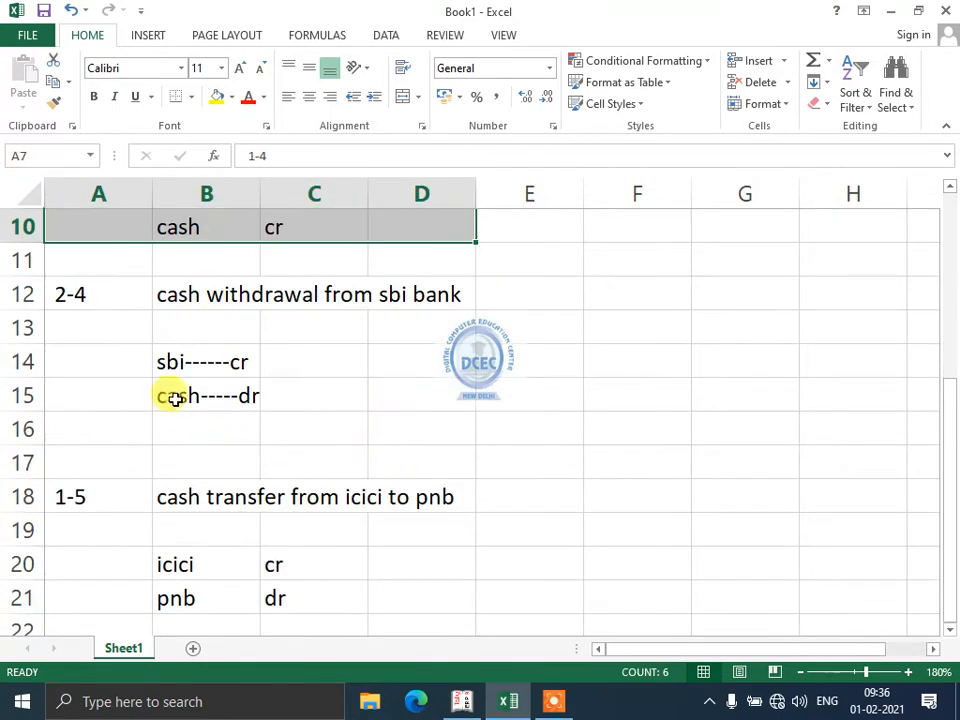
pyautogui.moveTo(200, 326); pyautogui.dragTo(225, 360)
pyautogui.click(193, 527)
pyautogui.scroll(3, 193, 527)
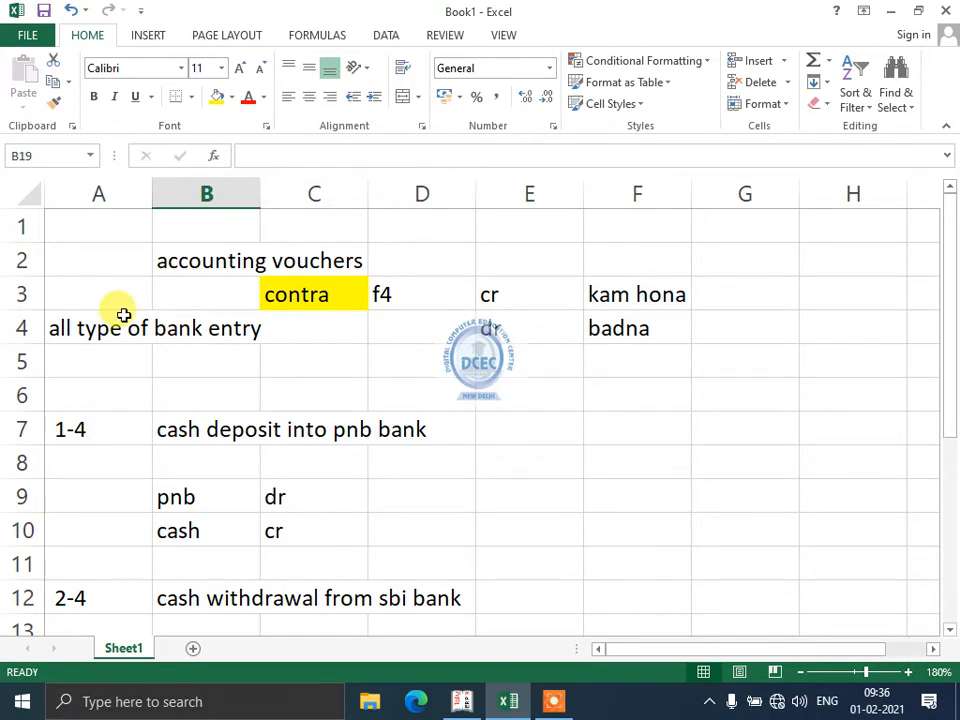
# Switch to Tally.ERP 9, open the Contra voucher and set its date to 1-4, matching A7 of the Excel notes.
pyautogui.click(462, 701)
pyautogui.press('Return')
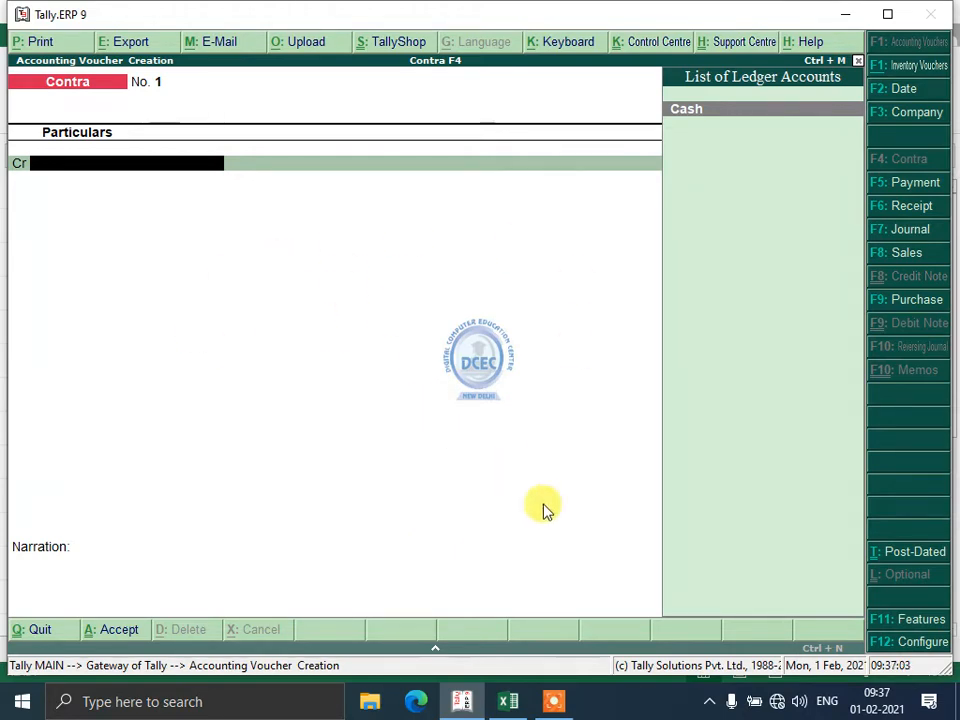
pyautogui.click(517, 709)
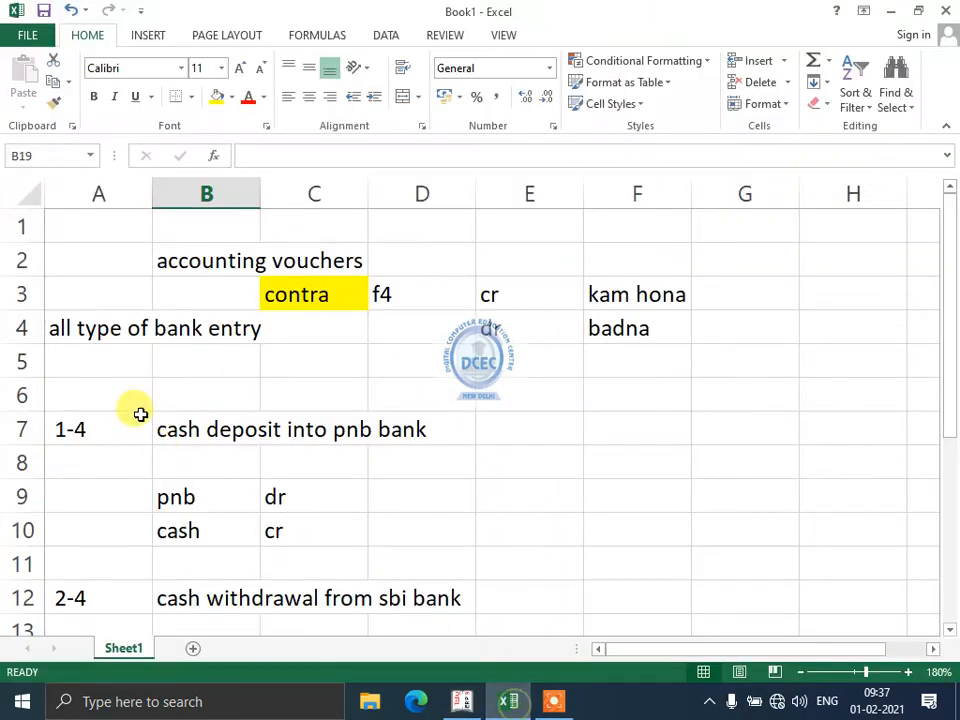
pyautogui.click(83, 430)
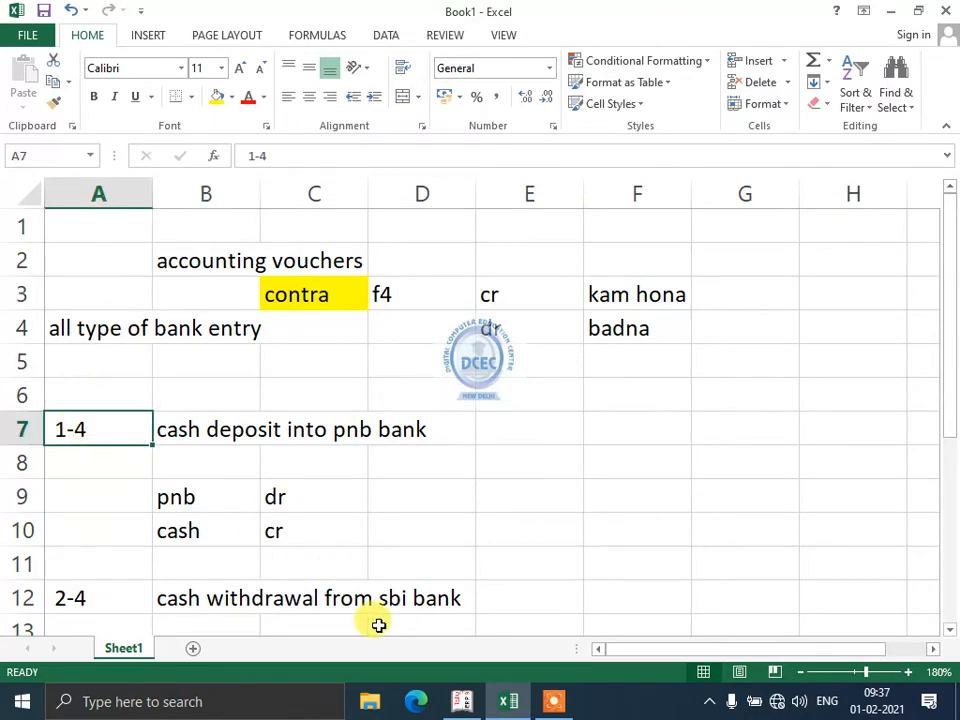
pyautogui.click(459, 700)
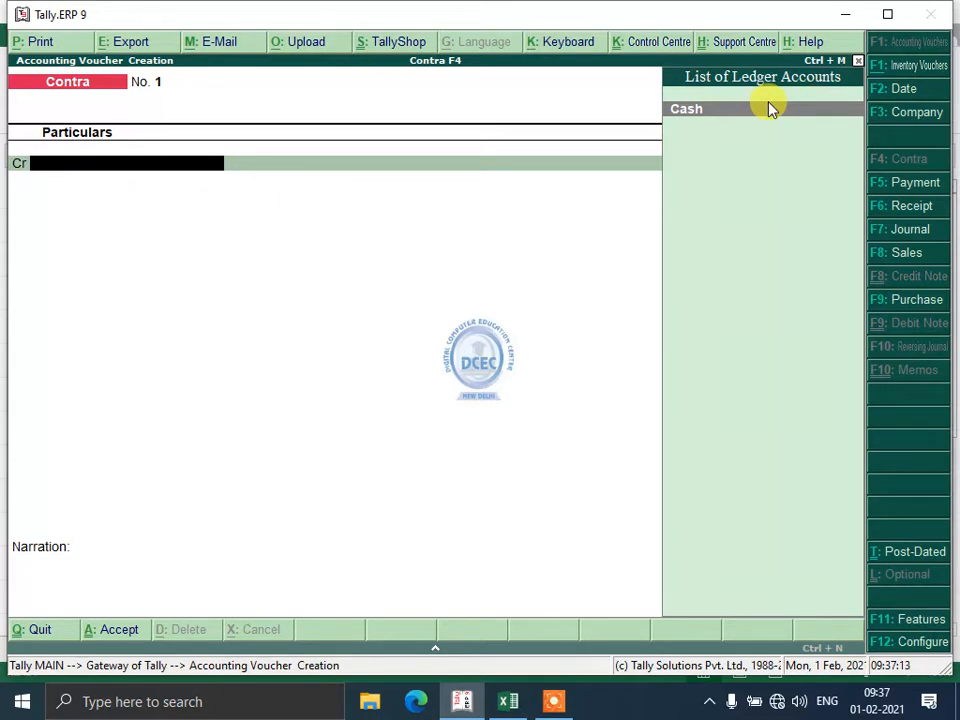
pyautogui.press('F2')
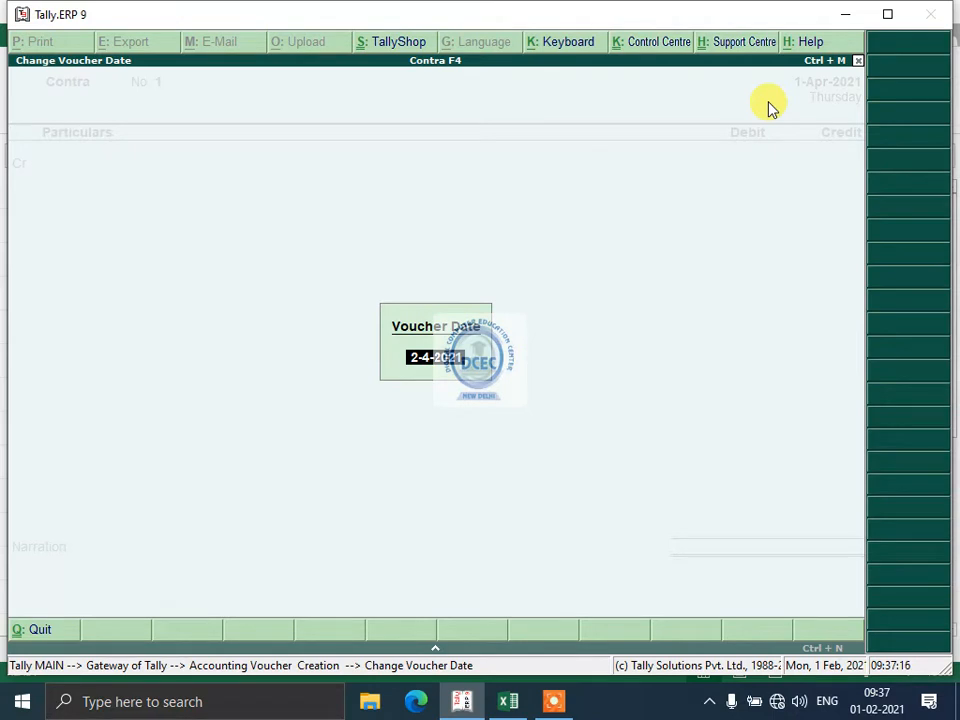
pyautogui.write('1-4')
pyautogui.press('Return')
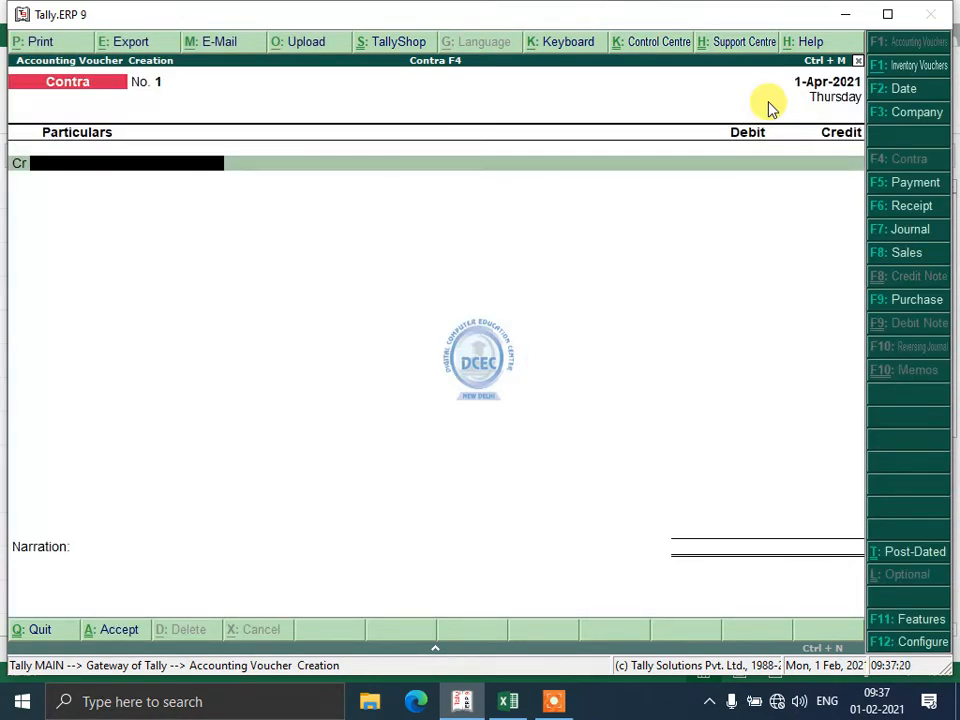
# Advance the Contra voucher date to 2-4-2021 and return it to 1-Apr-2021.
pyautogui.press('F2')
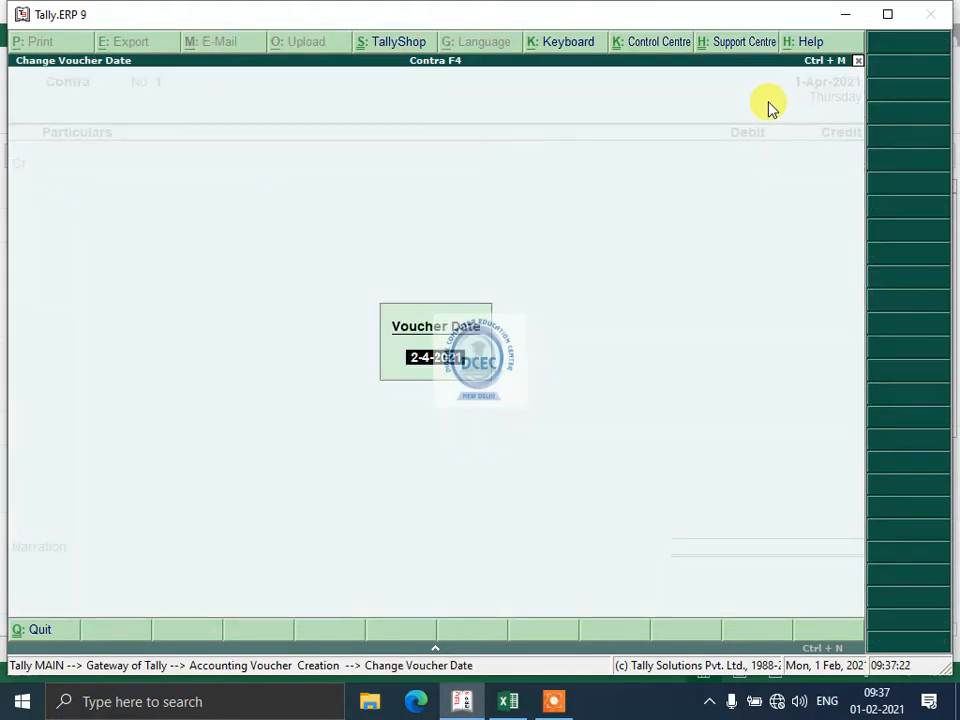
pyautogui.press('Return')
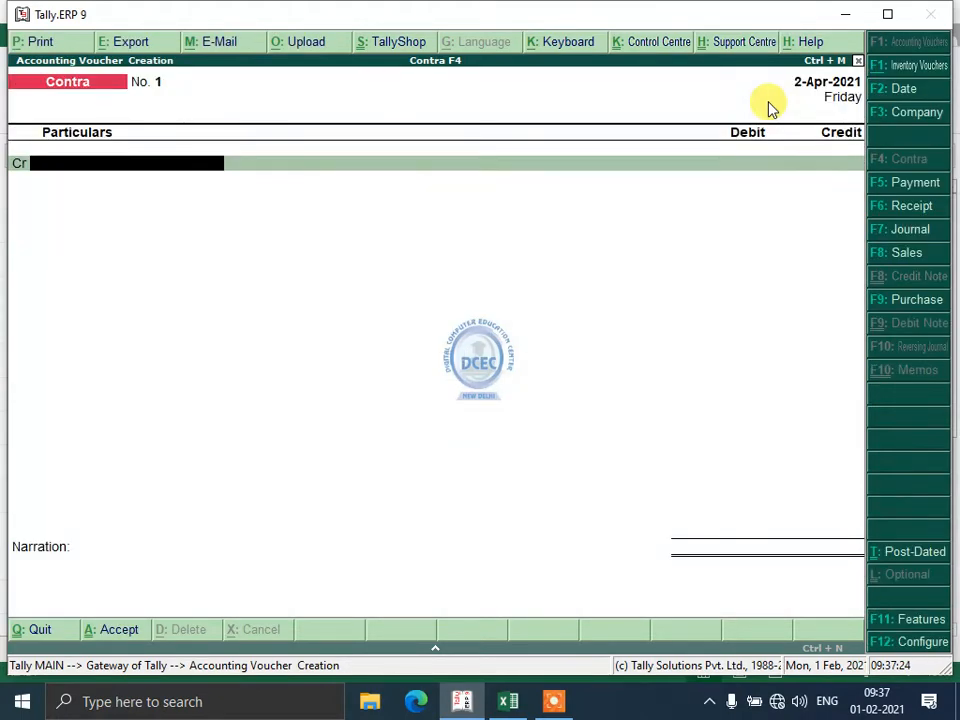
pyautogui.press('F2')
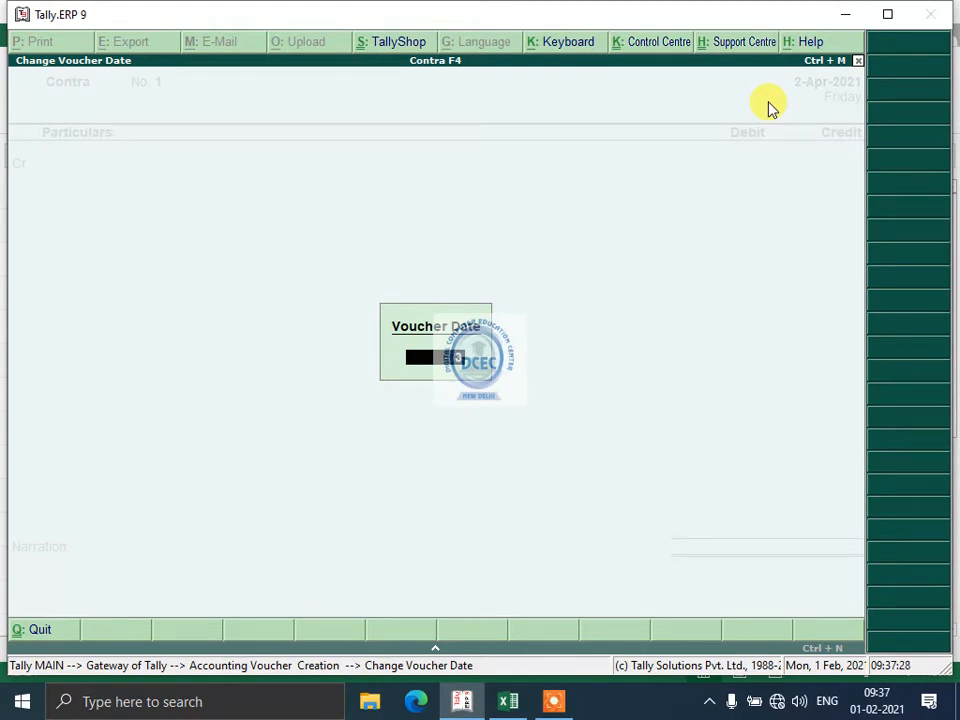
pyautogui.write('4')
pyautogui.press('BackSpace')
pyautogui.press('BackSpace')
pyautogui.press('Return')
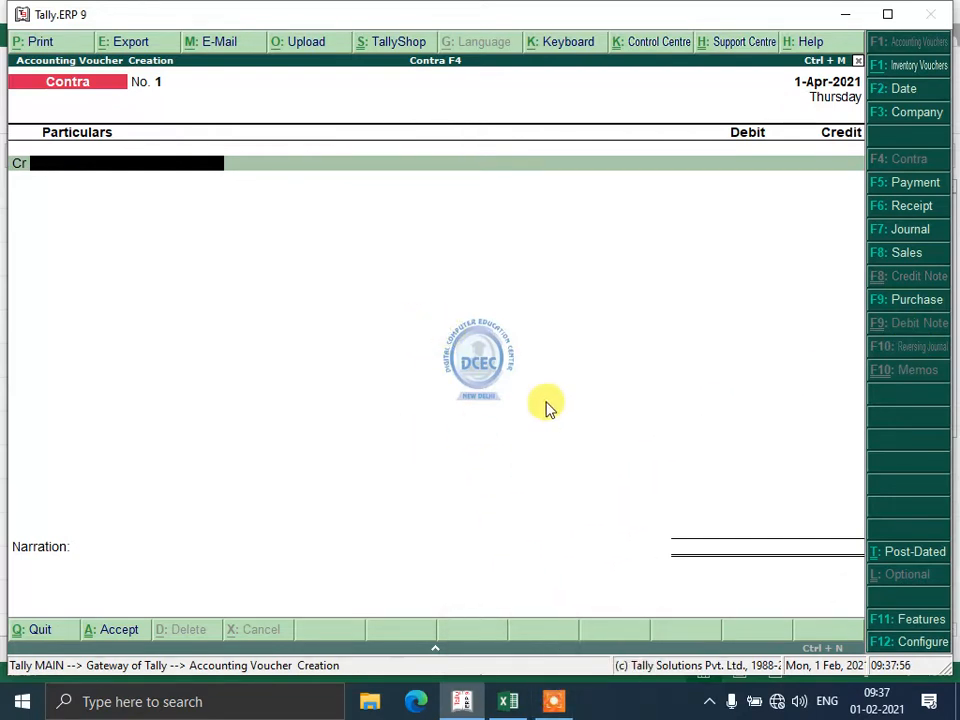
# Switch to the Excel notes and check the debit and credit sides of the cash deposit entry in B9:C10.
pyautogui.moveTo(506, 707)
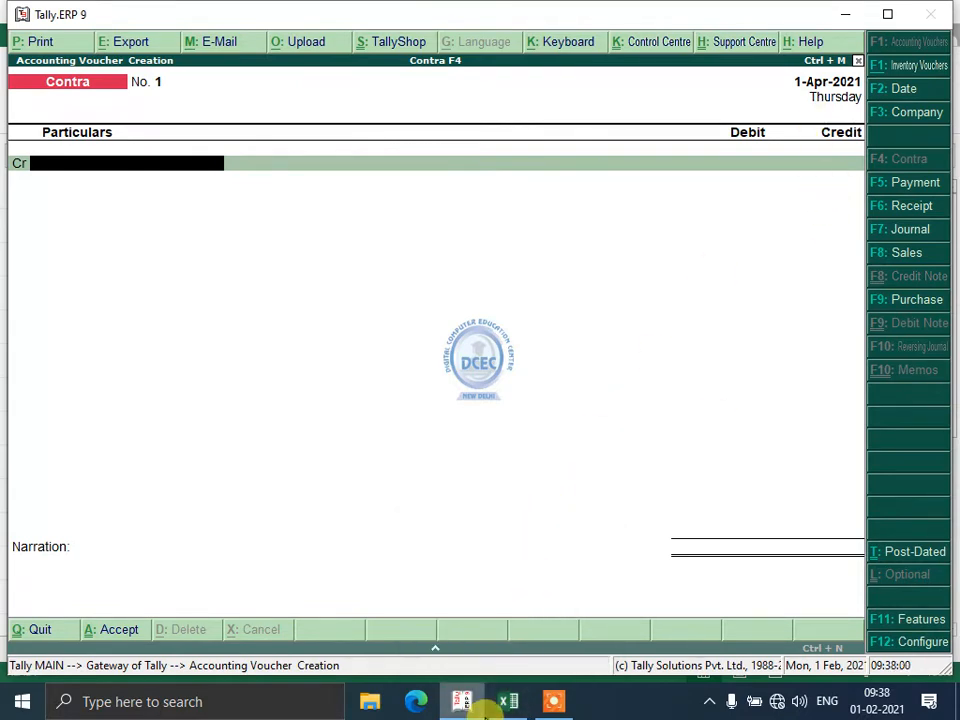
pyautogui.click(508, 701)
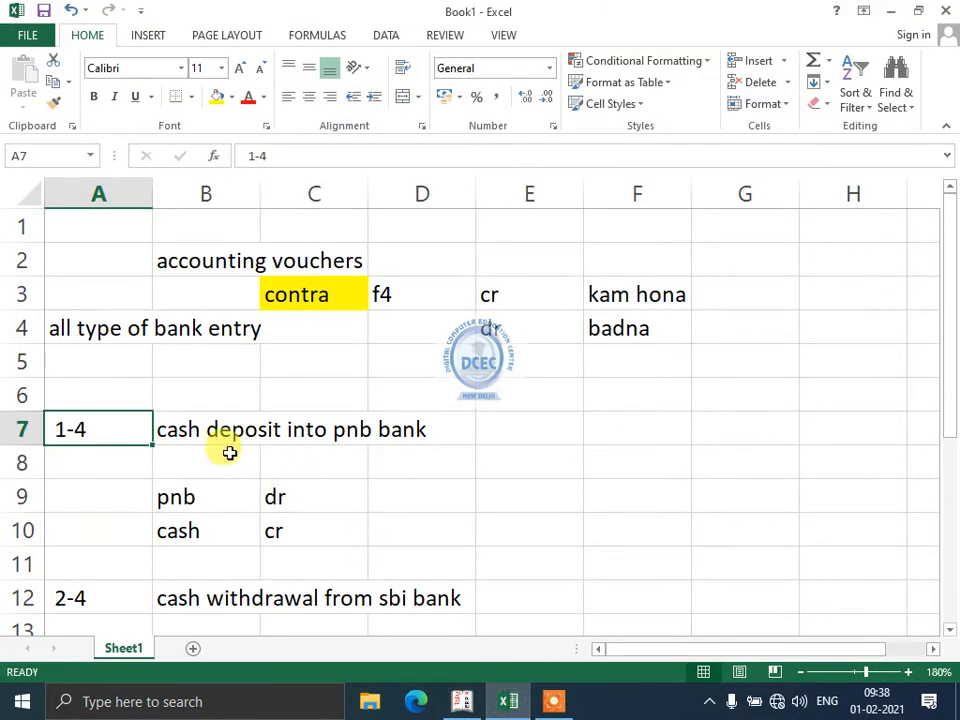
pyautogui.moveTo(174, 495); pyautogui.dragTo(266, 499)
pyautogui.click(178, 532)
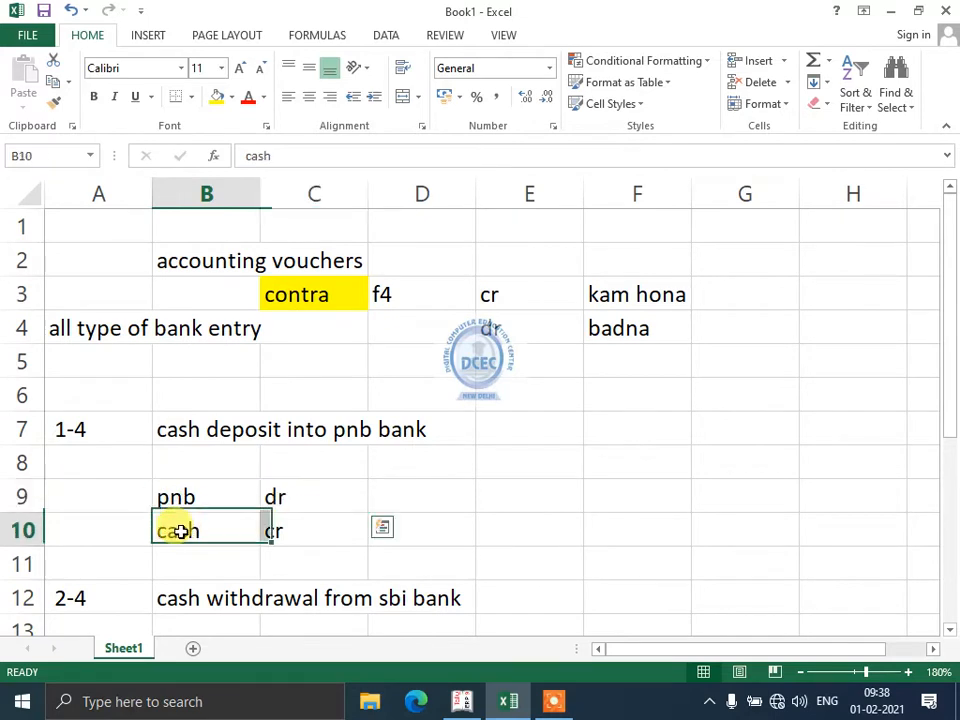
# Compare the pnb dr and cash cr lines in the Excel notes with the empty Cr line of the Tally.ERP 9 Contra voucher.
pyautogui.moveTo(178, 532); pyautogui.dragTo(274, 497)
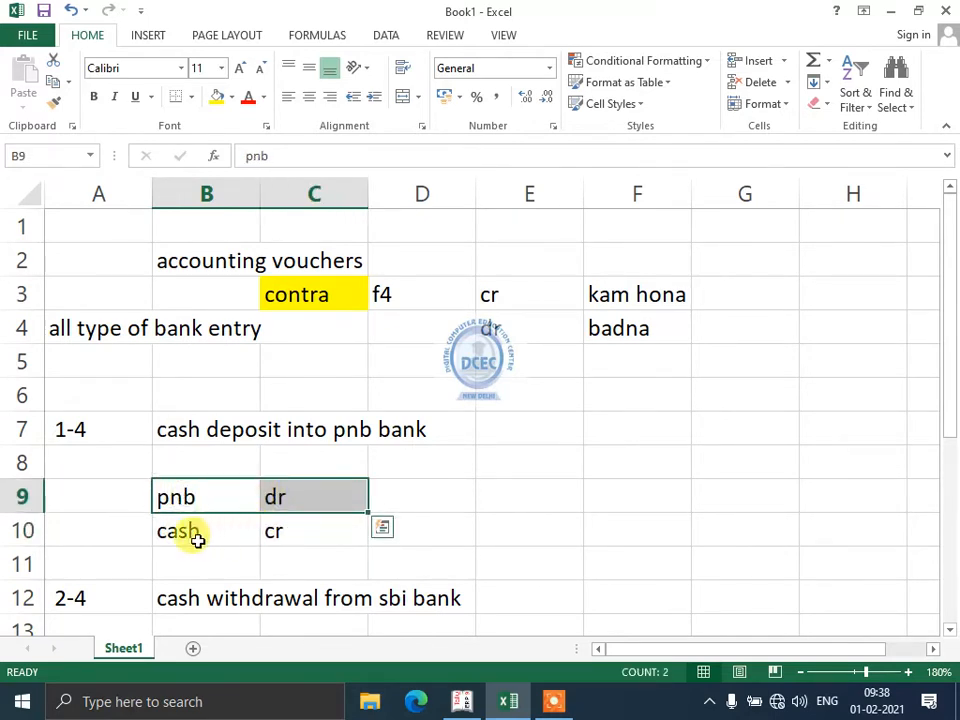
pyautogui.moveTo(197, 540); pyautogui.dragTo(274, 529)
pyautogui.click(216, 497)
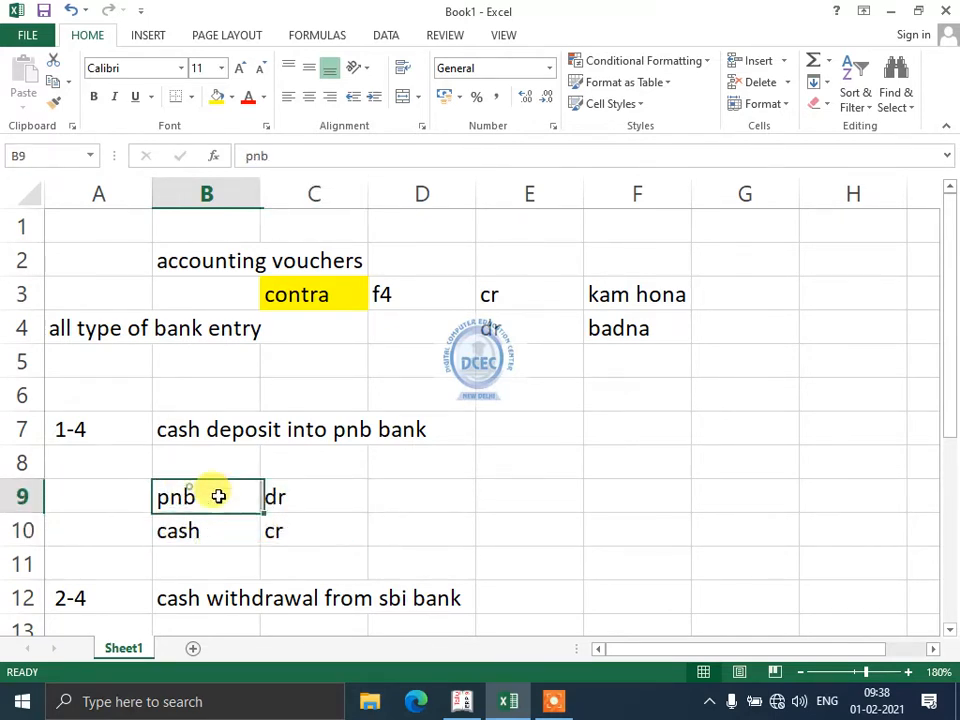
pyautogui.click(470, 706)
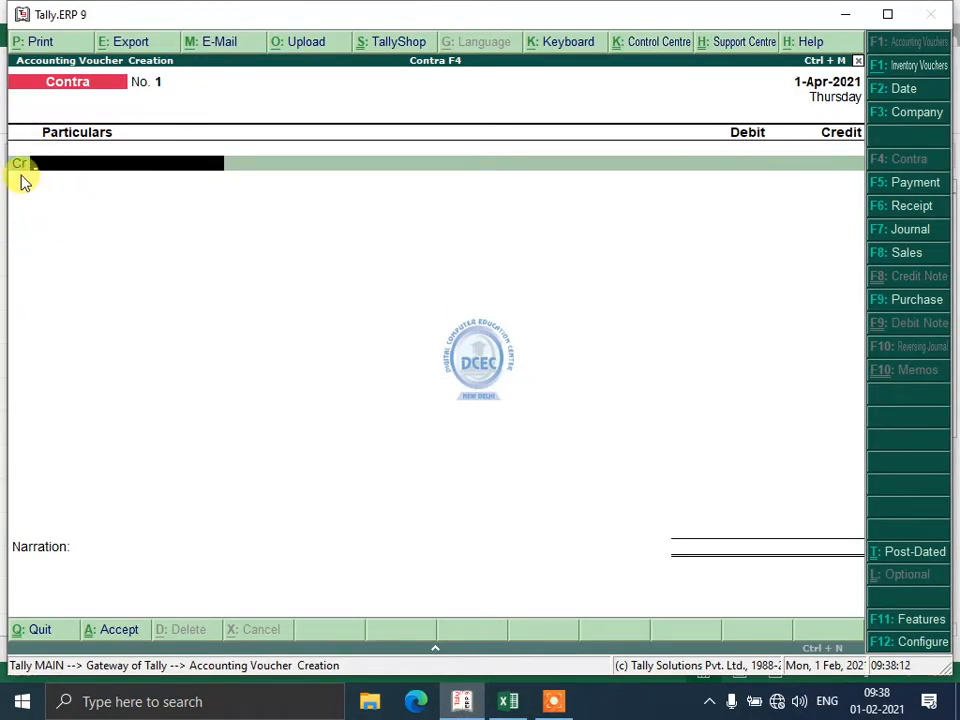
pyautogui.click(508, 701)
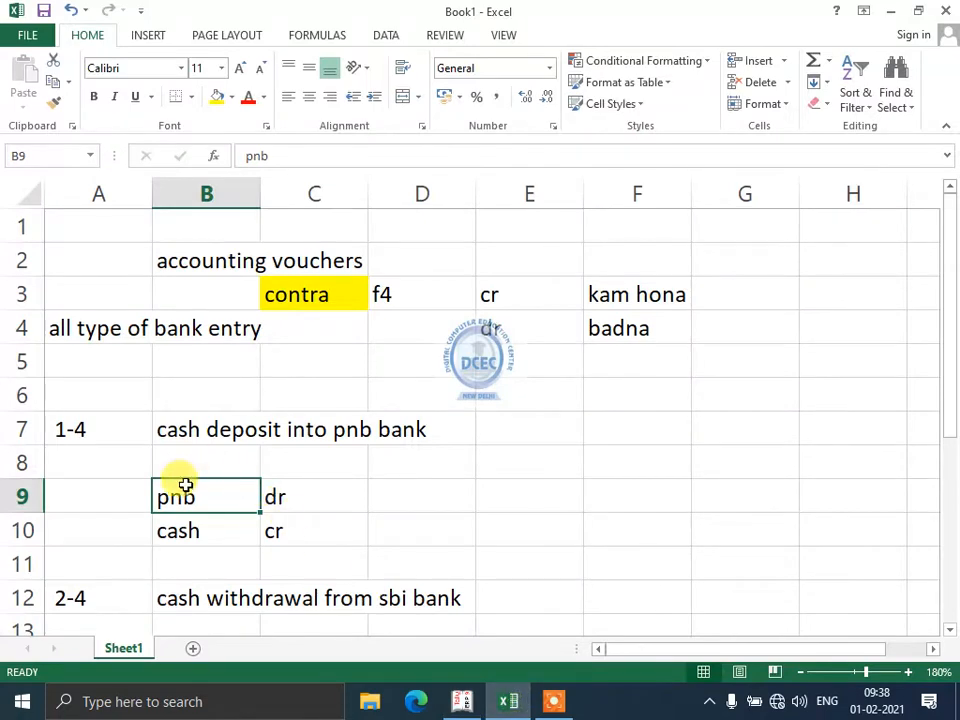
pyautogui.moveTo(185, 485); pyautogui.dragTo(283, 521)
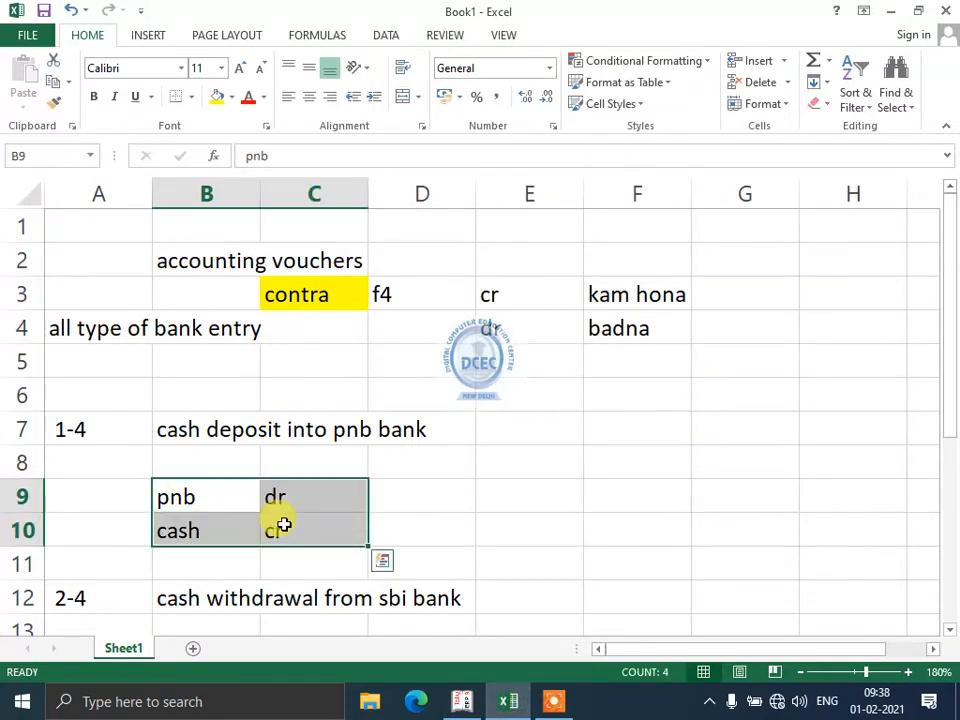
pyautogui.click(460, 701)
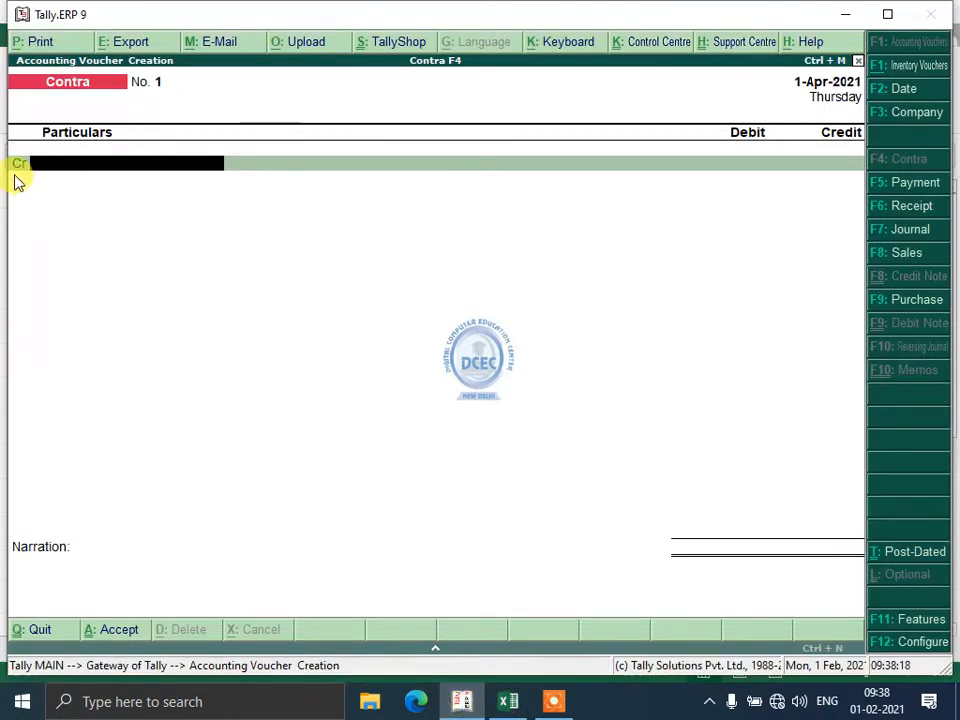
pyautogui.click(508, 701)
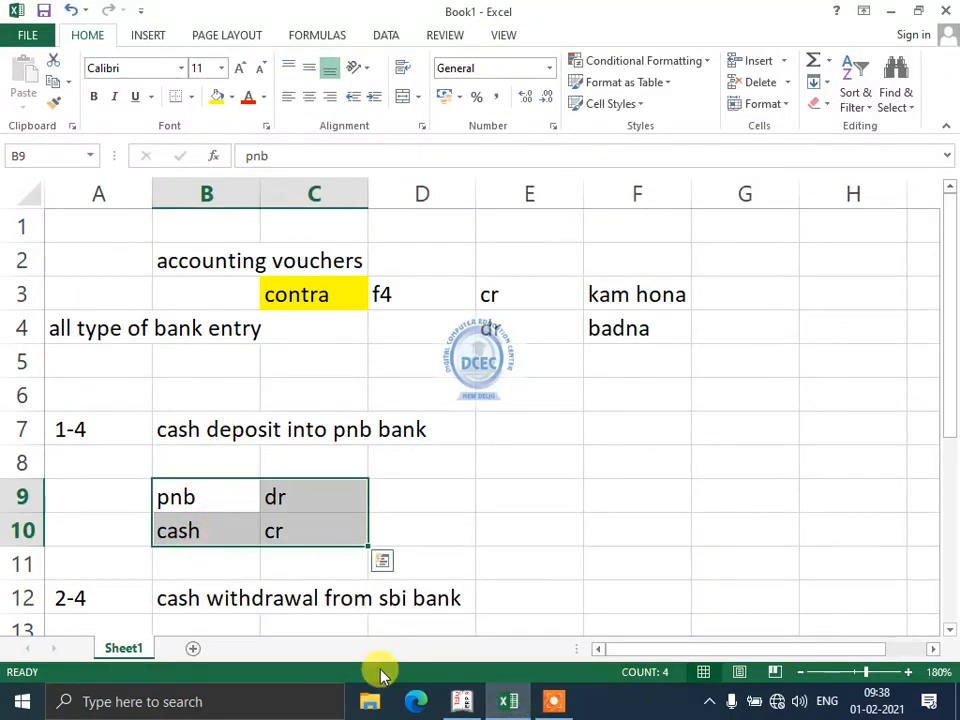
pyautogui.click(461, 701)
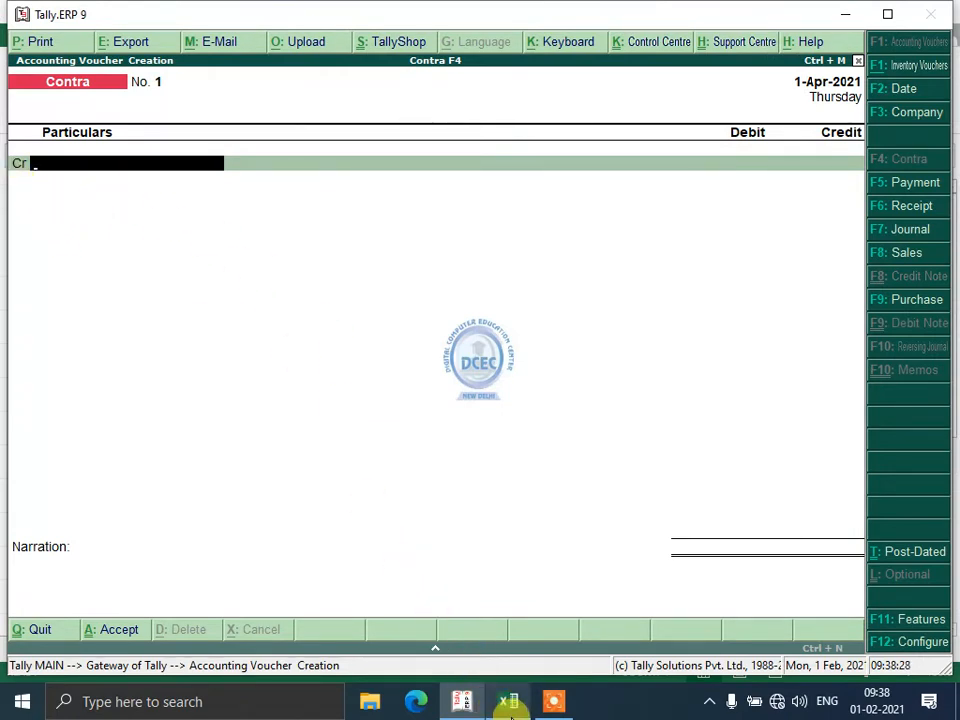
pyautogui.click(508, 701)
# Switch to Tally.ERP 9 and choose Cash as the credit ledger on the Contra voucher's first line.
pyautogui.click(458, 700)
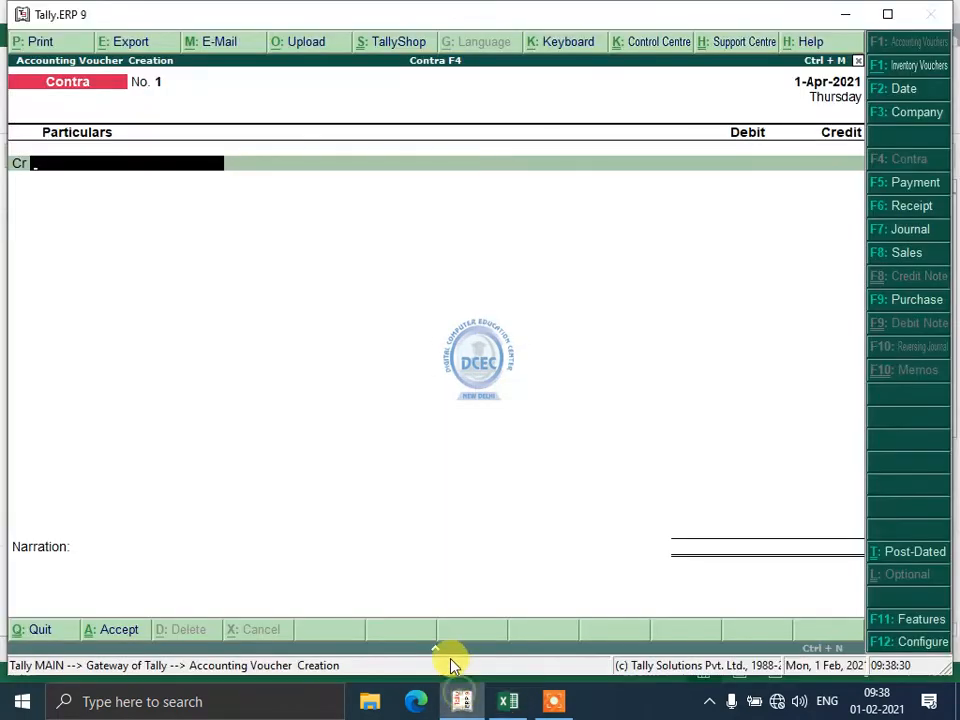
pyautogui.write('C')
pyautogui.press('Return')
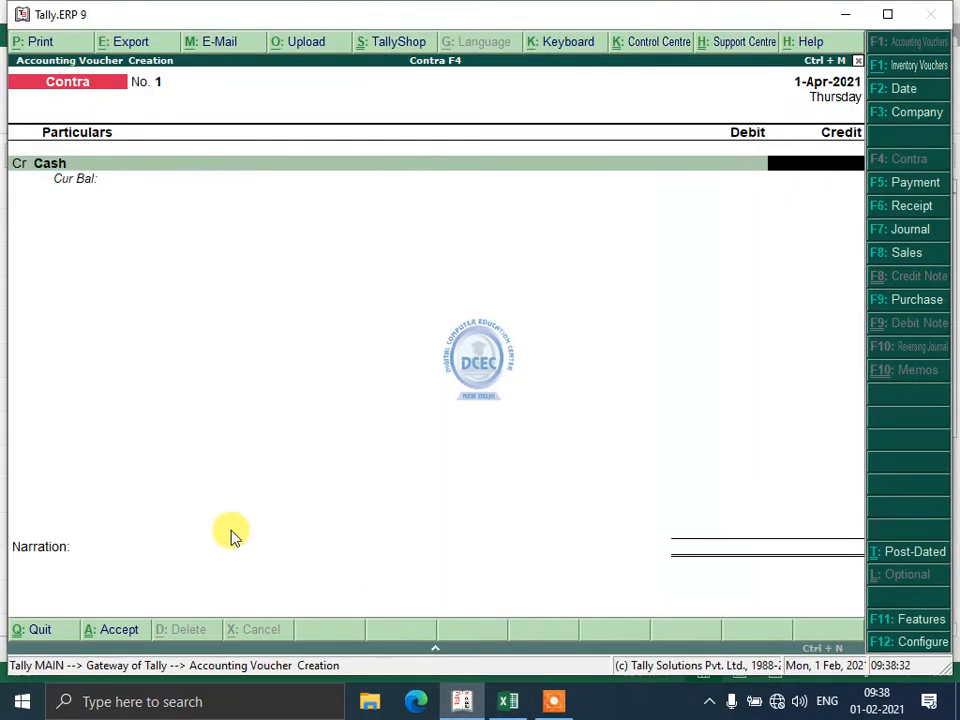
# Switch to the Excel notes and enter the amount 2000 for both pnb and cash in D9 and D10.
pyautogui.click(505, 705)
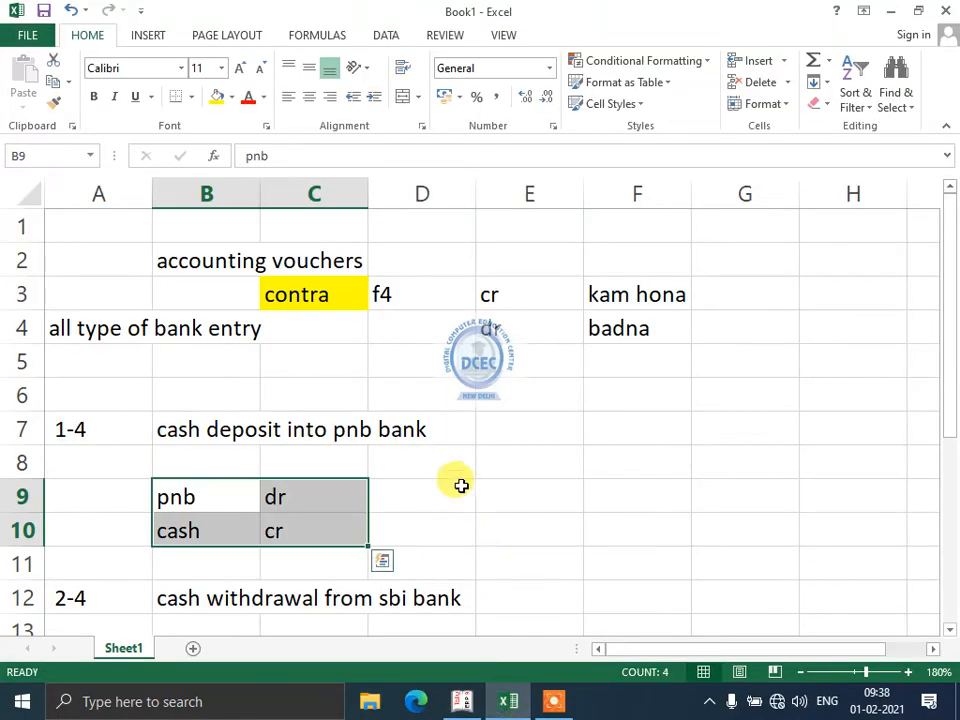
pyautogui.click(461, 486)
pyautogui.write('2000')
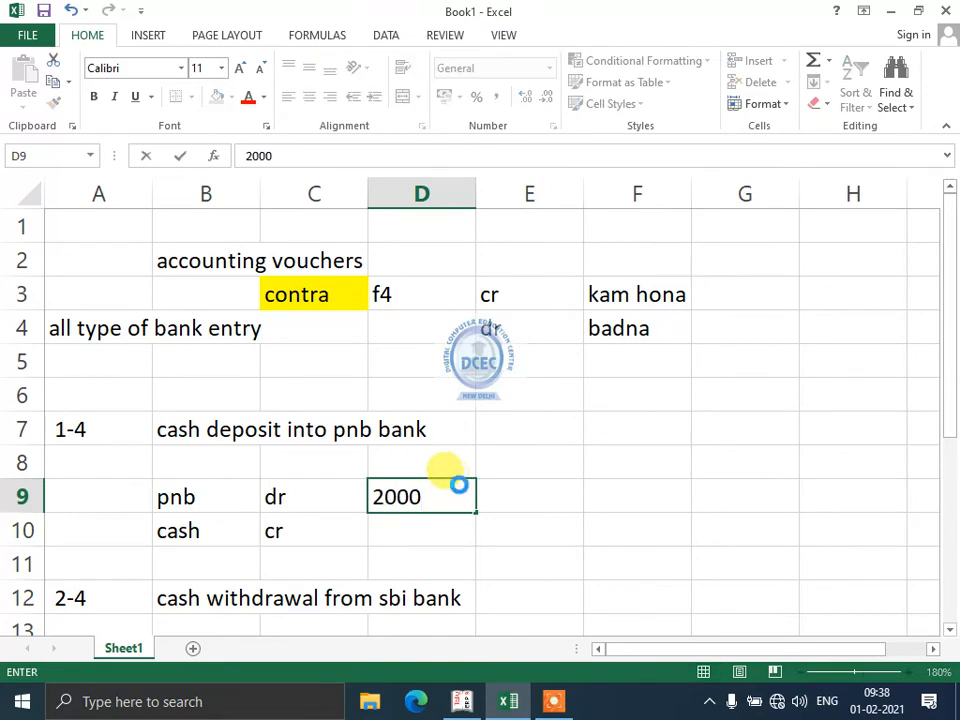
pyautogui.press('Return')
pyautogui.write('2000')
pyautogui.press('Return')
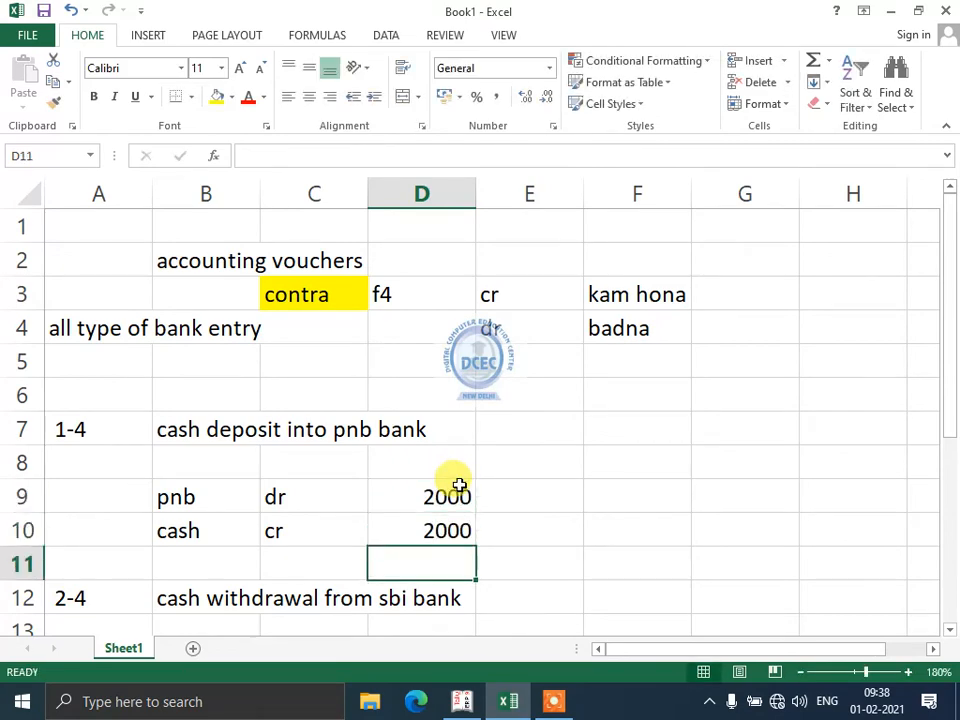
pyautogui.click(457, 486)
pyautogui.click(457, 549)
# Switch to Tally.ERP 9, credit Cash with 2000, and proceed to the ledger name on the Dr line.
pyautogui.click(461, 702)
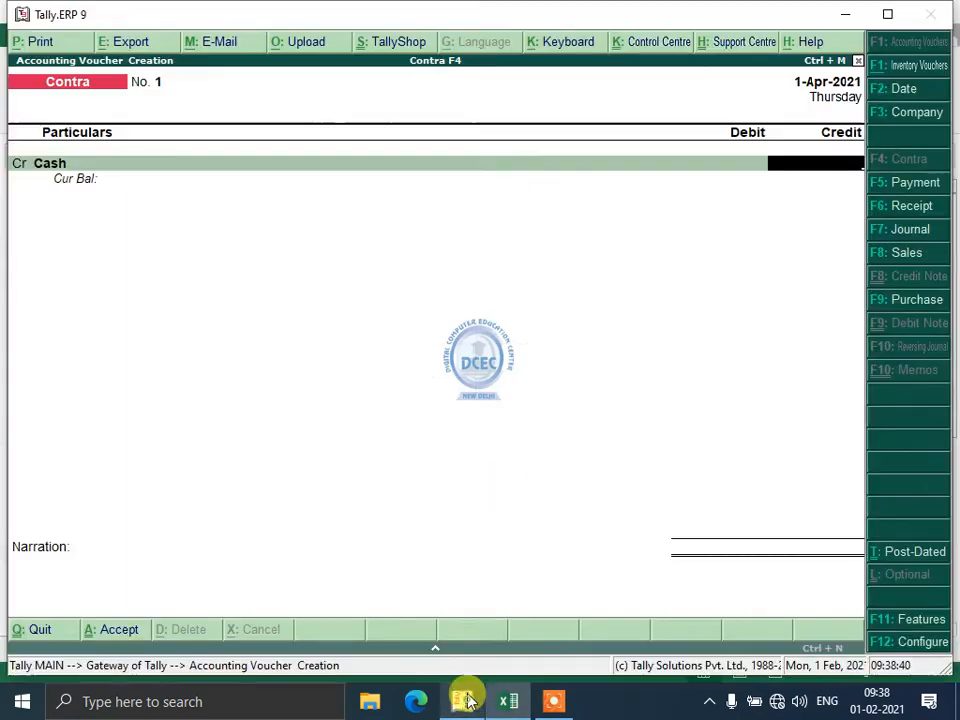
pyautogui.write('2000')
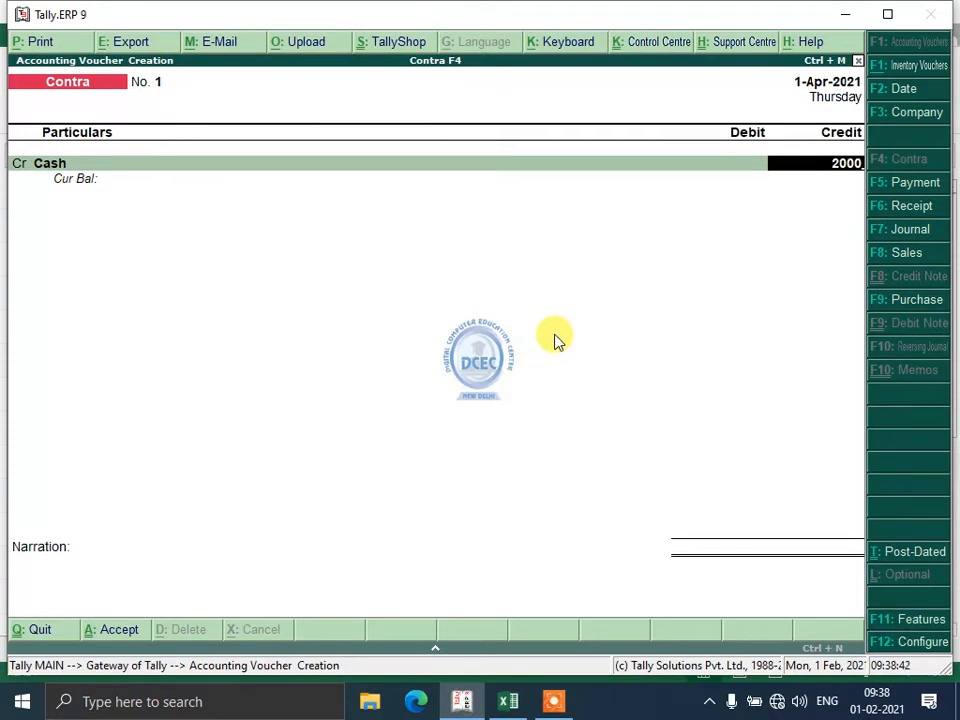
pyautogui.press('Return')
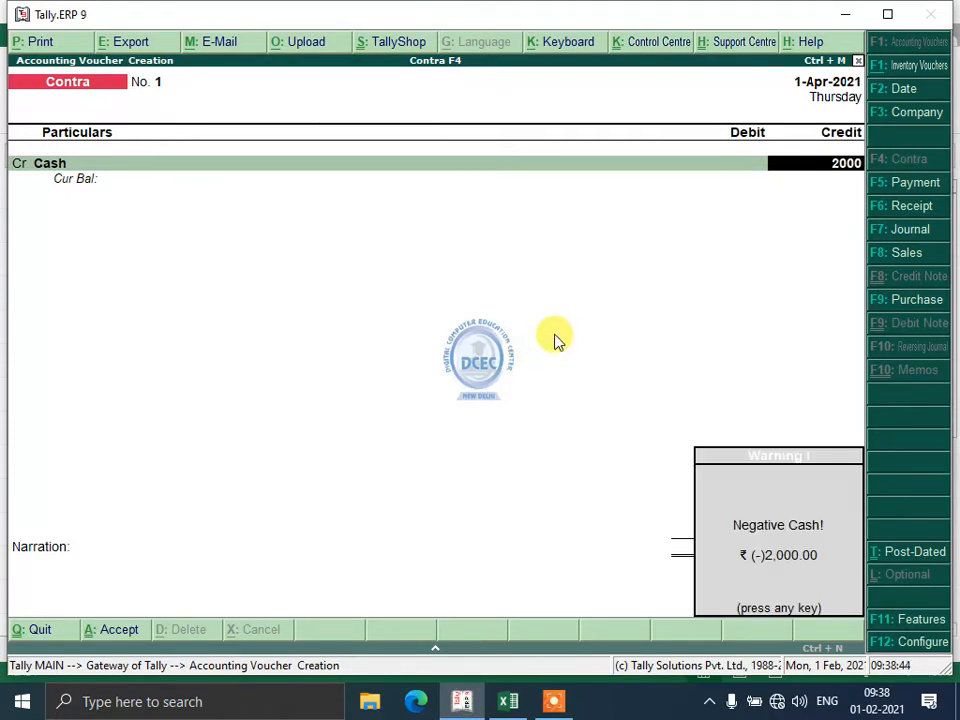
pyautogui.press('Return')
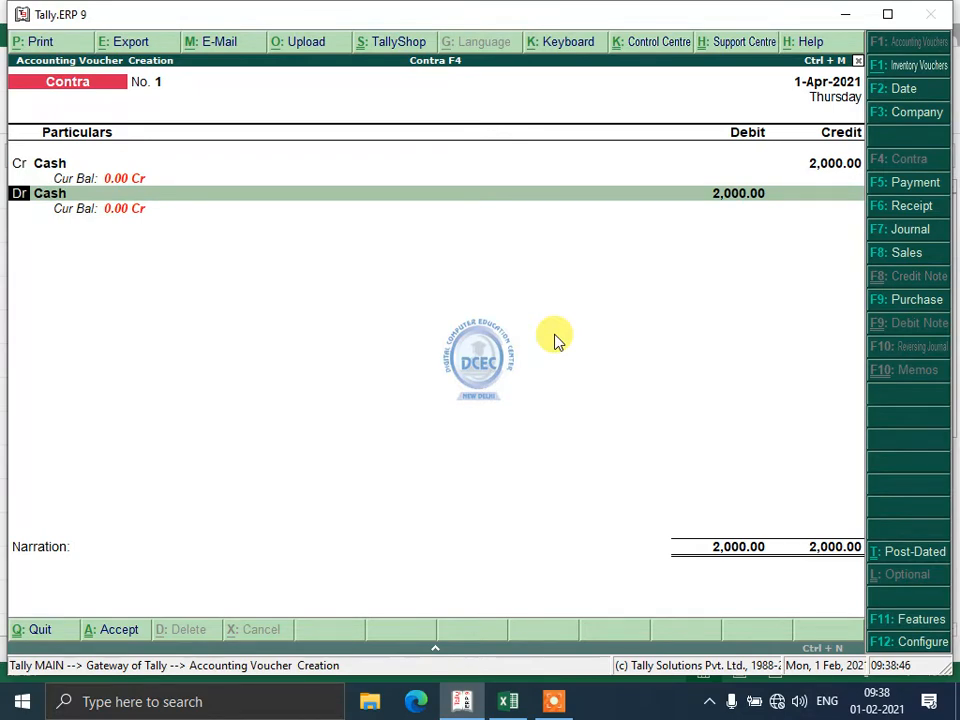
pyautogui.press('Return')
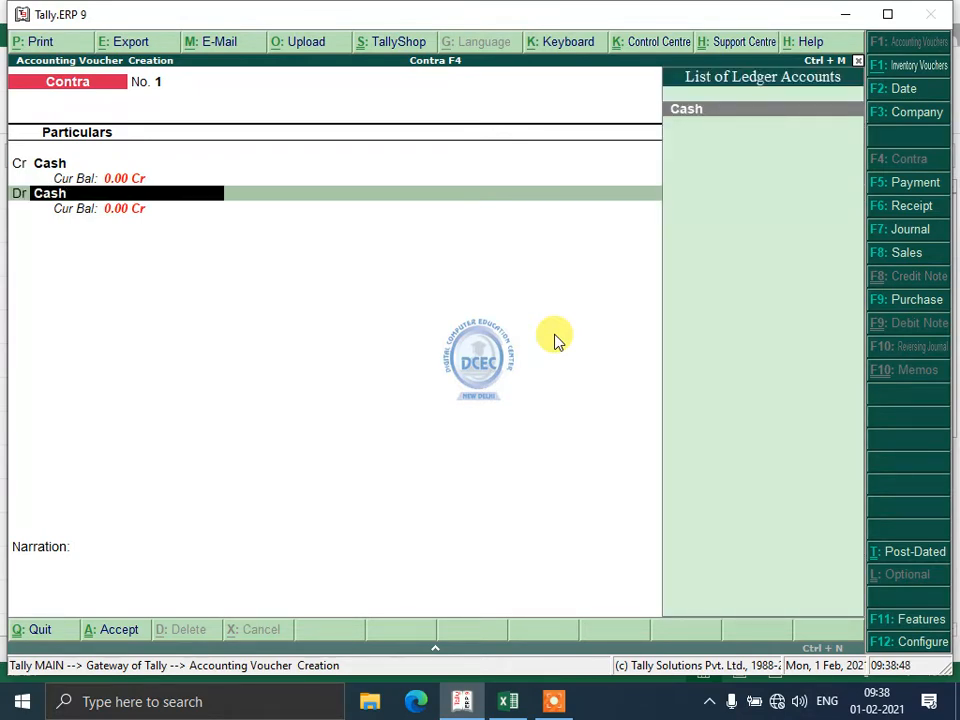
# Check the pnb dr line in the Excel notes and try to choose pnb as the debit ledger in Tally.ERP 9.
pyautogui.click(510, 701)
pyautogui.moveTo(190, 497); pyautogui.dragTo(300, 497)
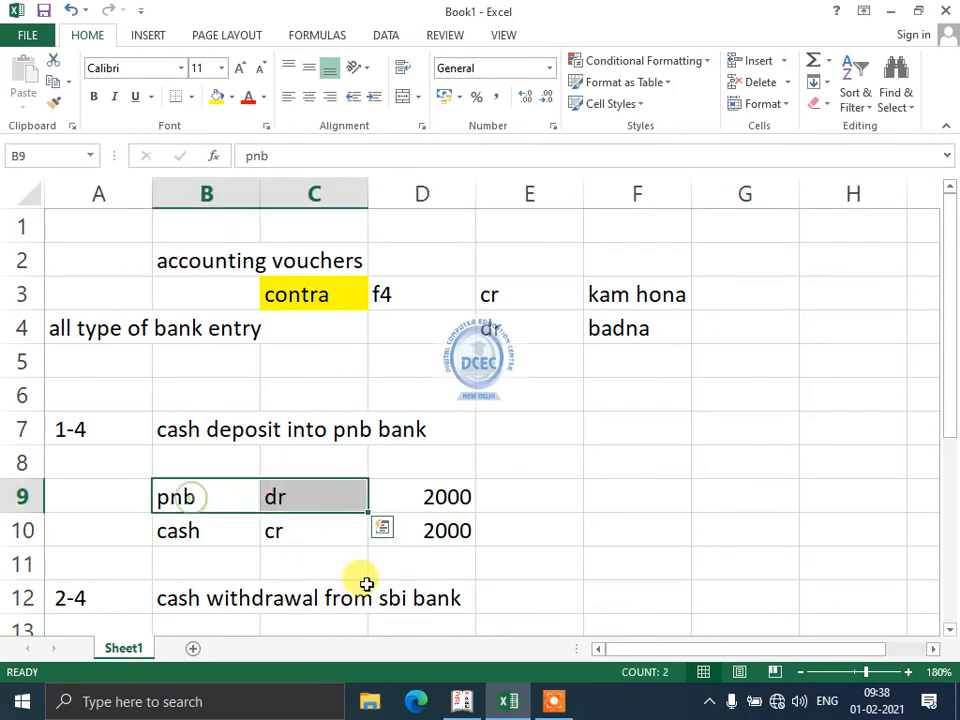
pyautogui.click(461, 701)
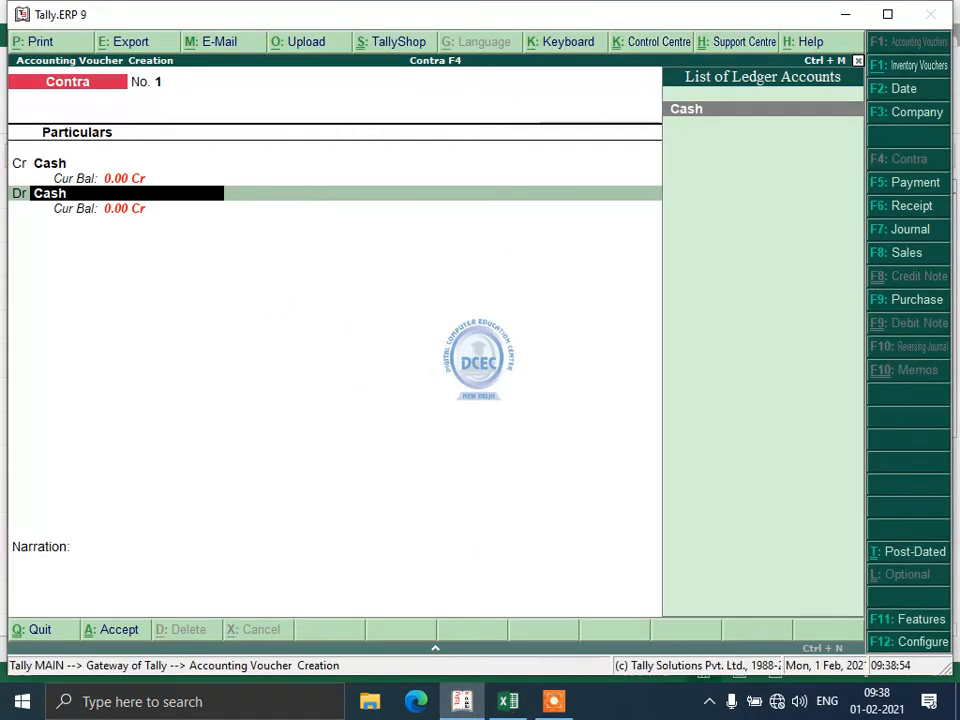
pyautogui.press('p')
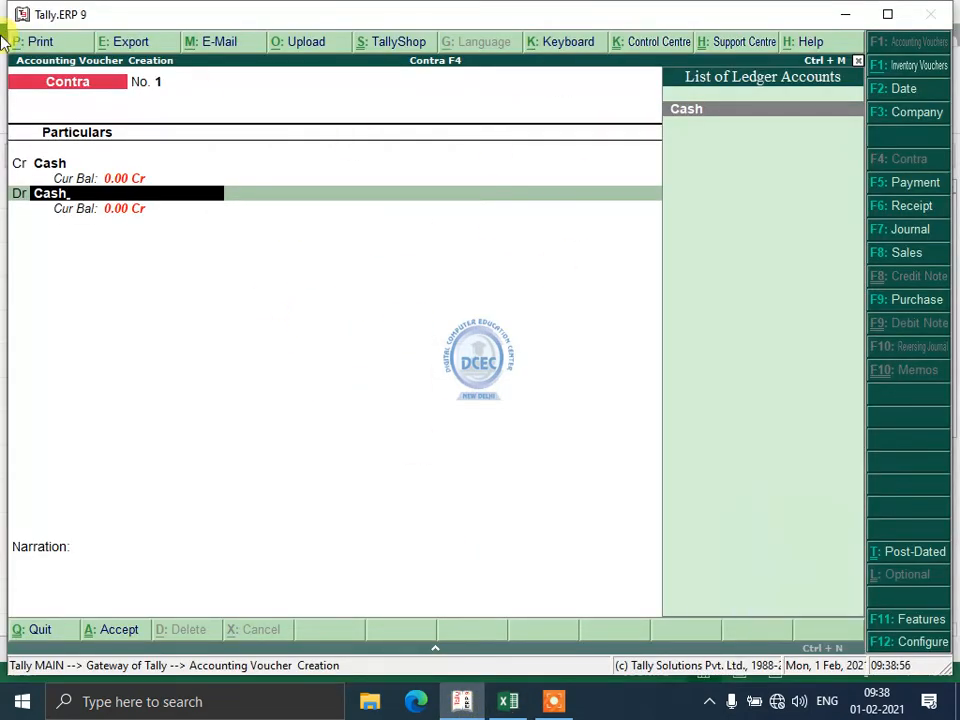
pyautogui.press('p')
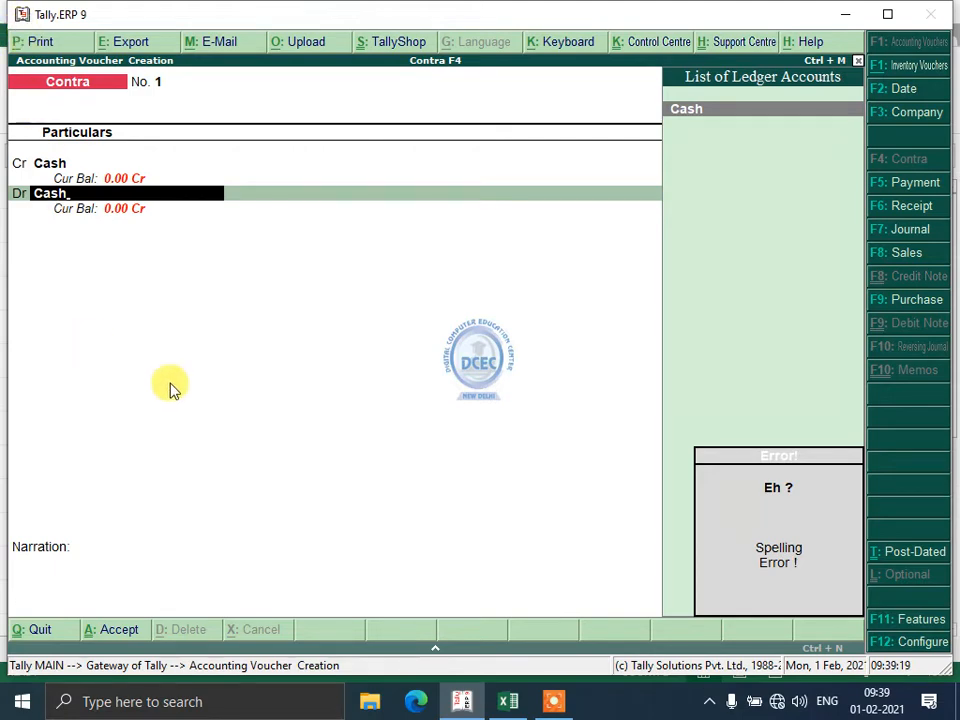
# In the Excel notes, write alt+c in B25 and new in C25 below the transfer example.
pyautogui.click(510, 700)
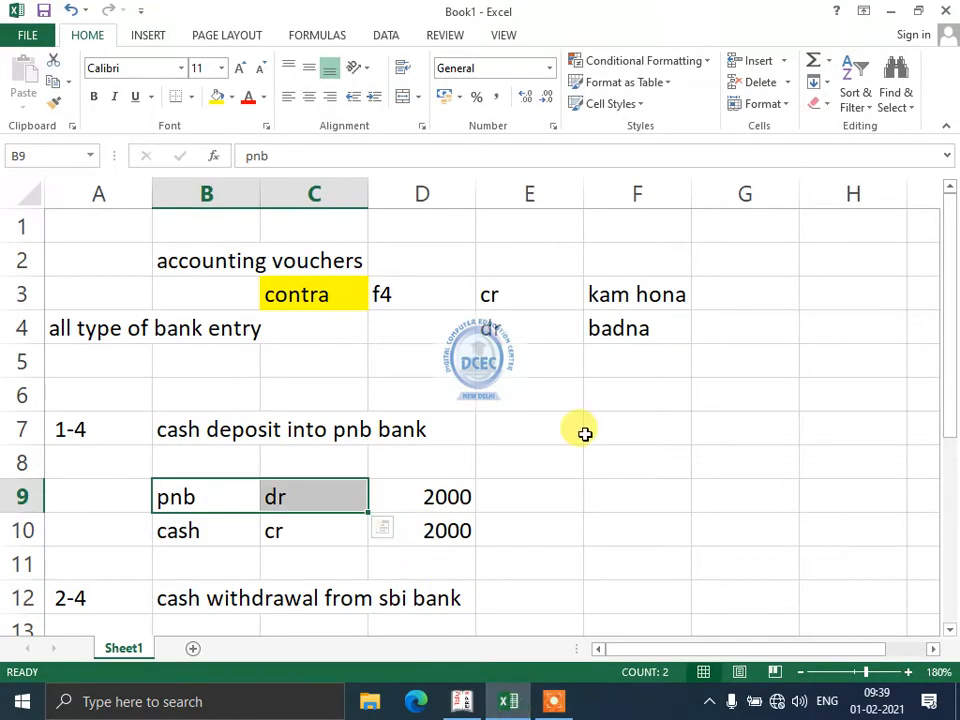
pyautogui.scroll(-2, 545, 545)
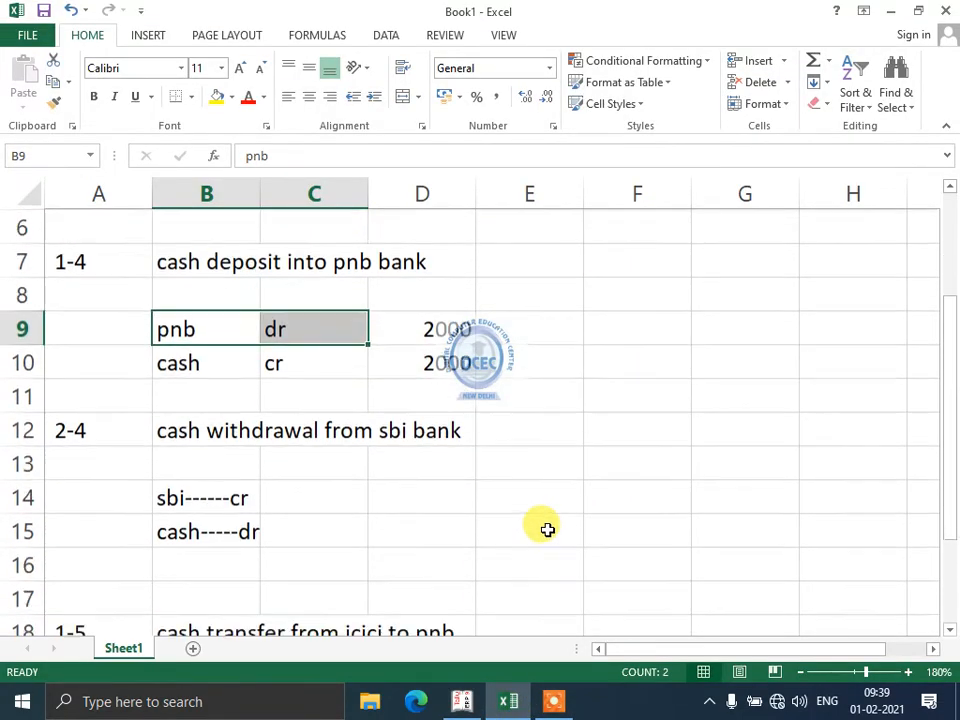
pyautogui.scroll(-3, 547, 529)
pyautogui.click(230, 518)
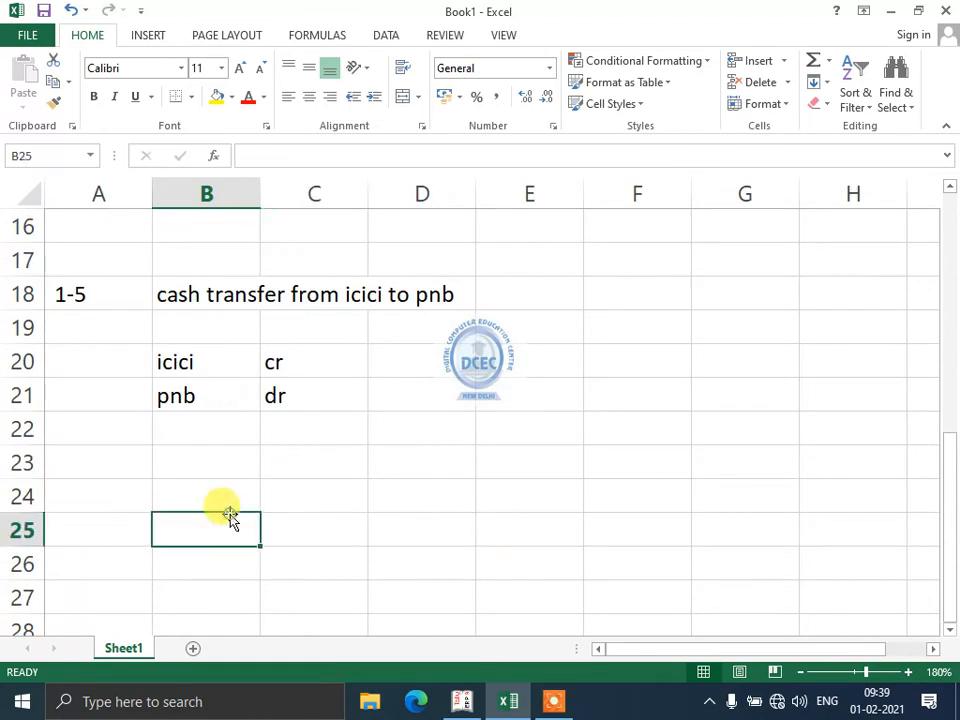
pyautogui.write('alt')
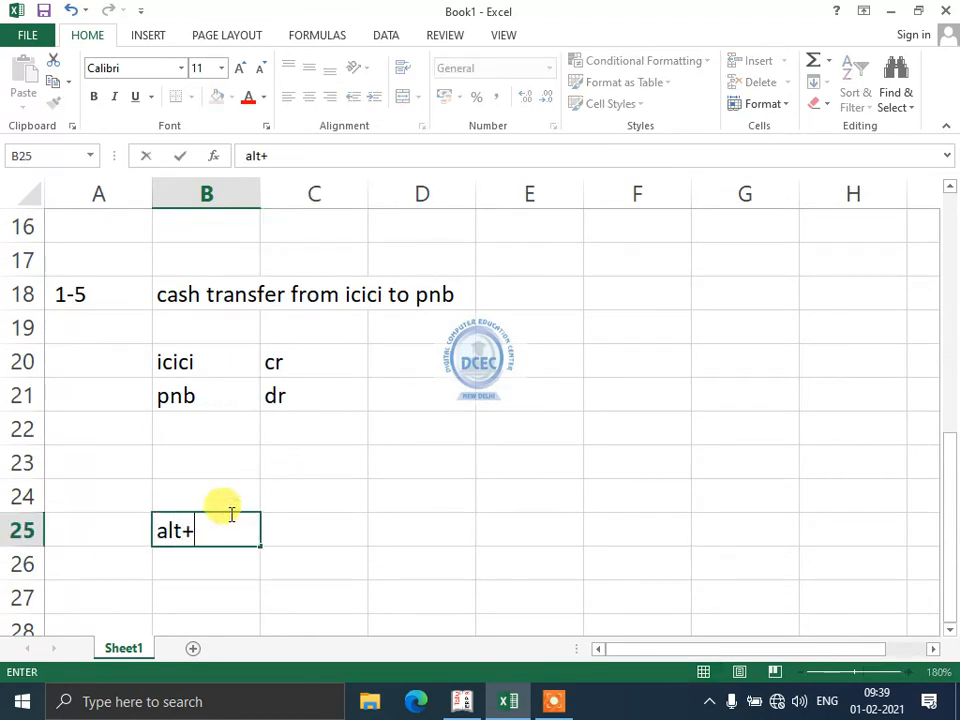
pyautogui.write('+')
pyautogui.press('BackSpace')
pyautogui.write('+c')
pyautogui.hotkey('ctrl', 'Return')
pyautogui.press('Right')
pyautogui.write('new')
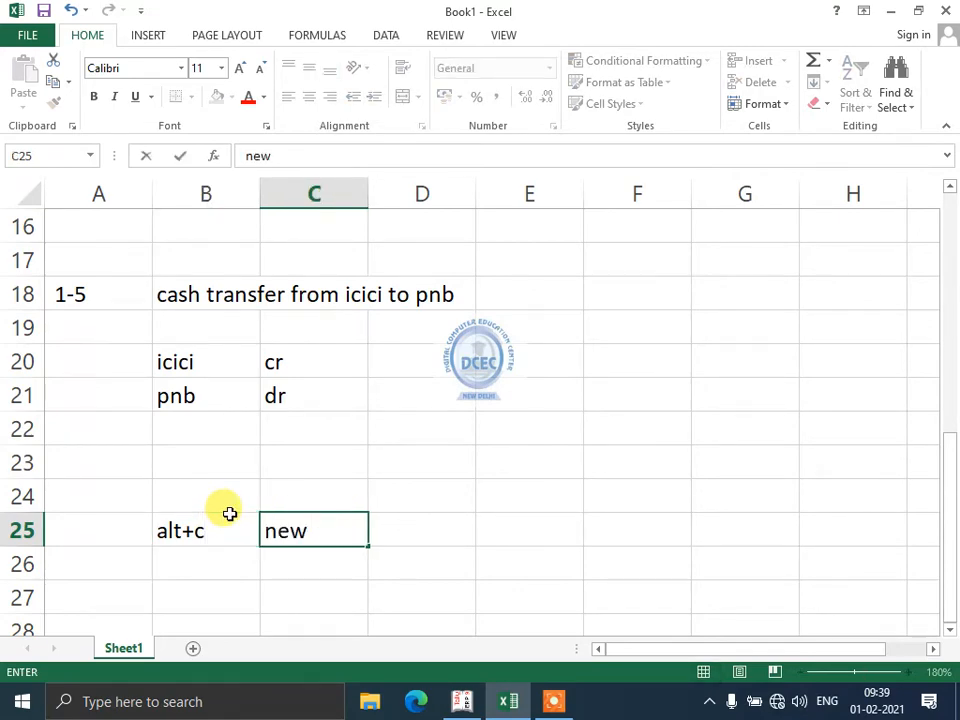
pyautogui.press('Return')
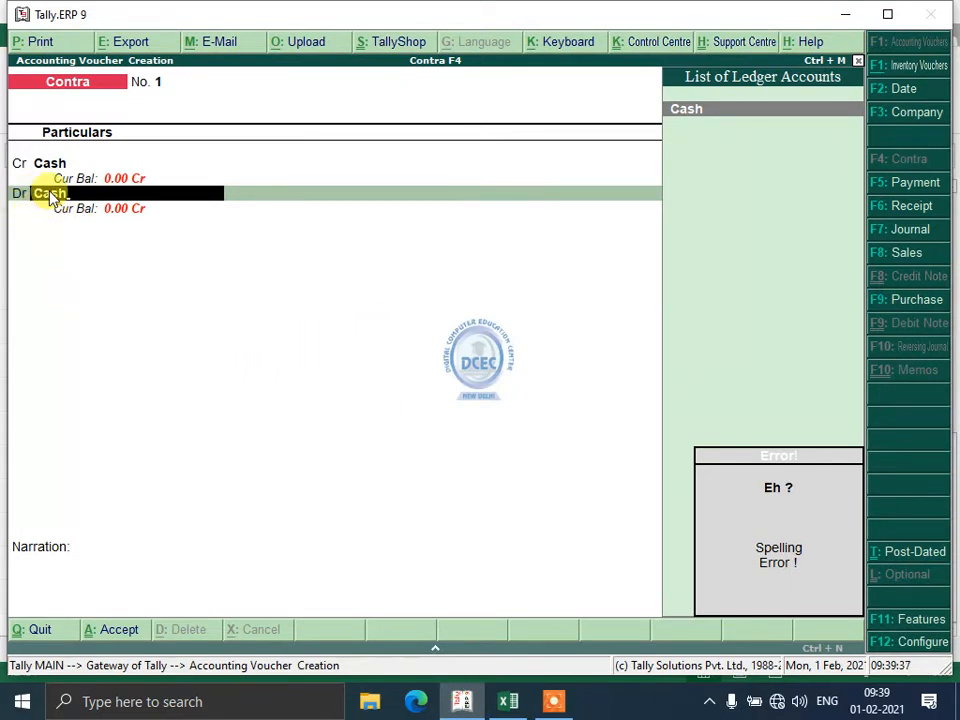
# In Tally.ERP 9, start a new ledger from the voucher's Dr line, named Pnb and placed under Bank Accounts.
pyautogui.hotkey('alt', 'c')
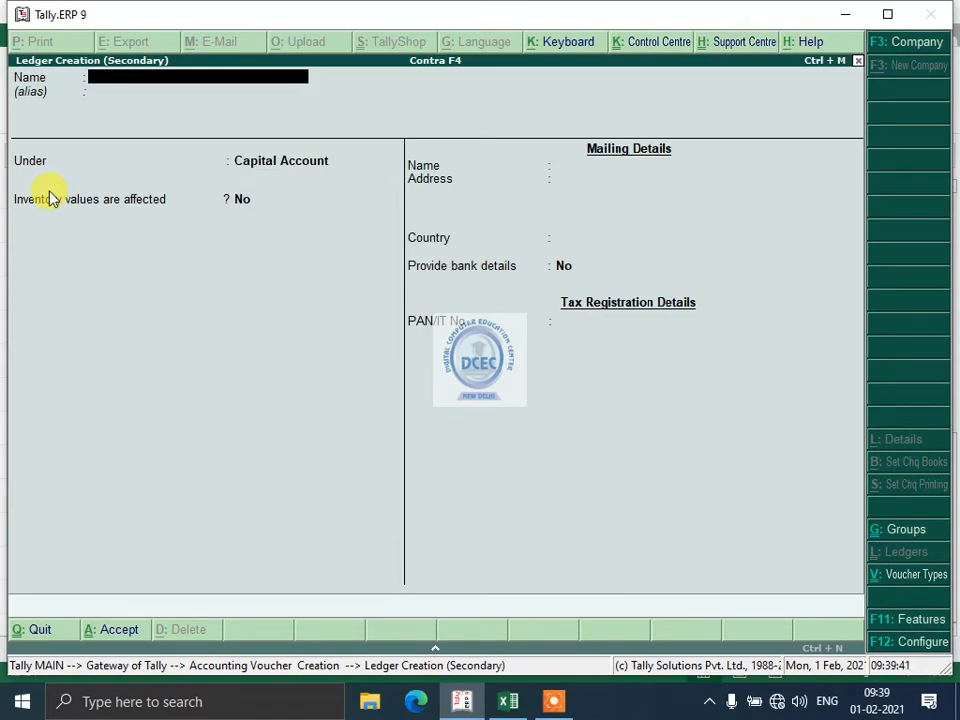
pyautogui.write('Pnb')
pyautogui.press('Return')
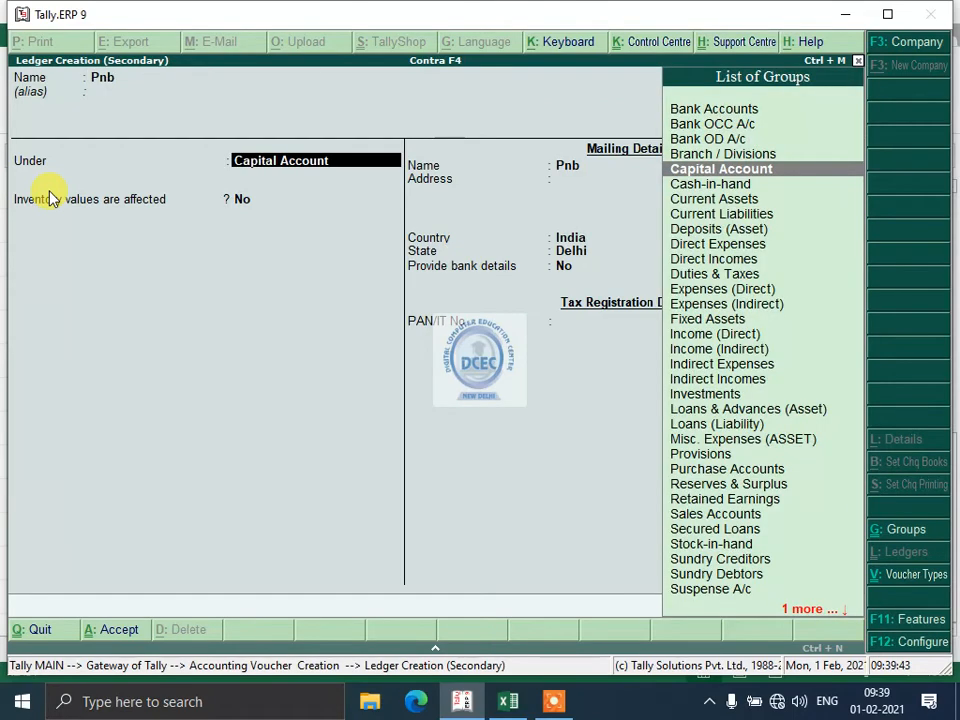
pyautogui.write('B')
pyautogui.press('Return')
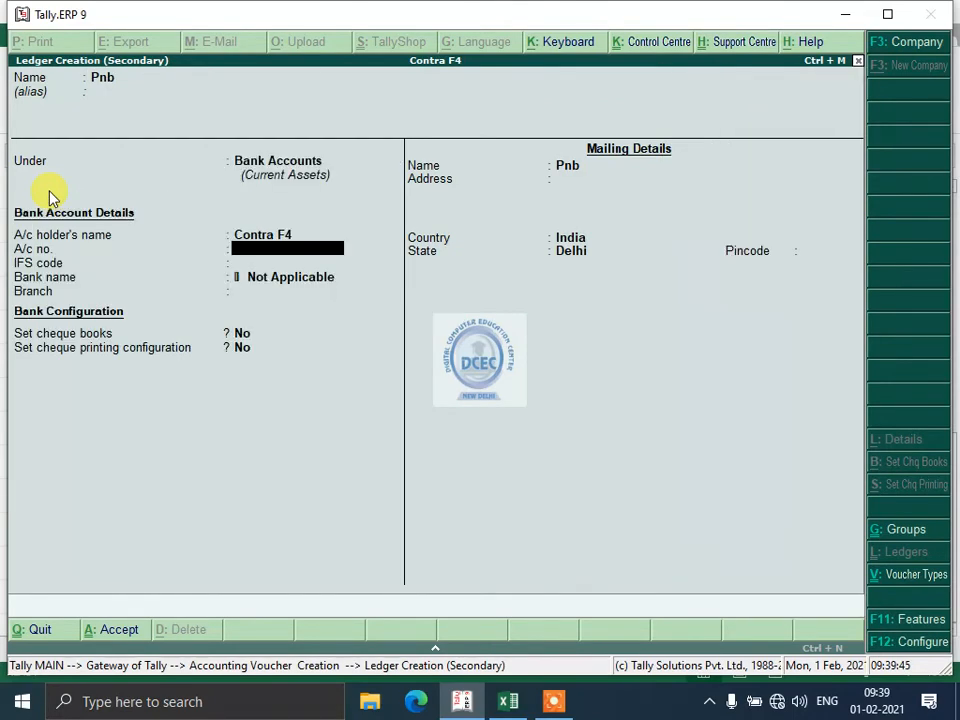
# Keep the Pnb ledger's default bank account and mailing details and save it as the voucher's debit ledger.
pyautogui.press('BackSpace')
pyautogui.press('Return')
pyautogui.press('Return')
pyautogui.press('Return')
pyautogui.press('Return')
pyautogui.press('Return')
pyautogui.press('Return')
pyautogui.press('Return')
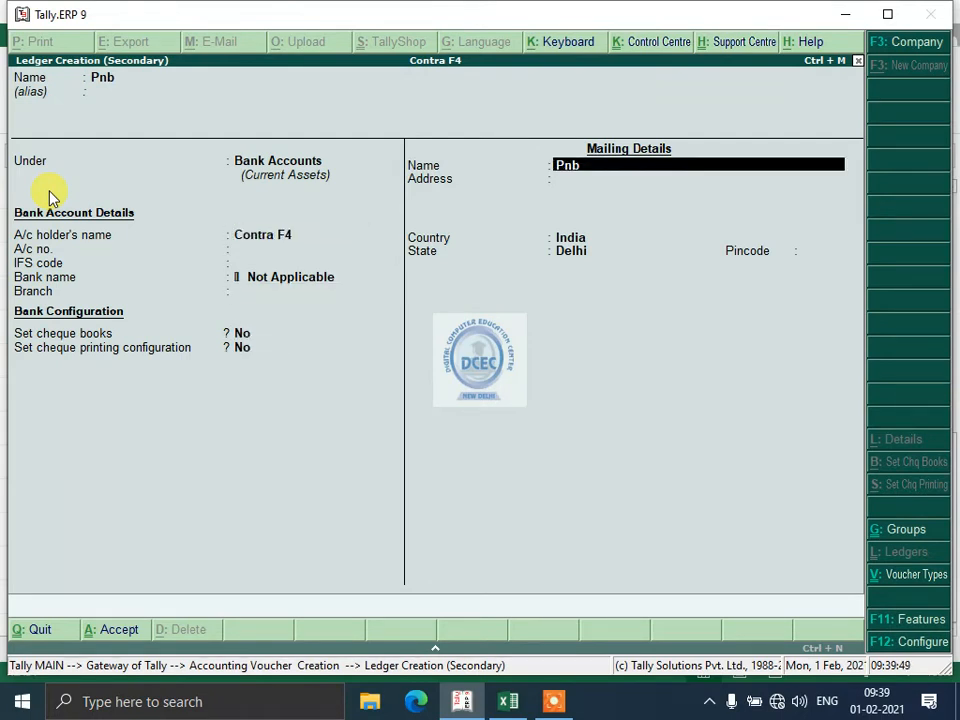
pyautogui.press('Return')
pyautogui.press('Return')
pyautogui.press('Return')
pyautogui.press('Return')
pyautogui.press('Return')
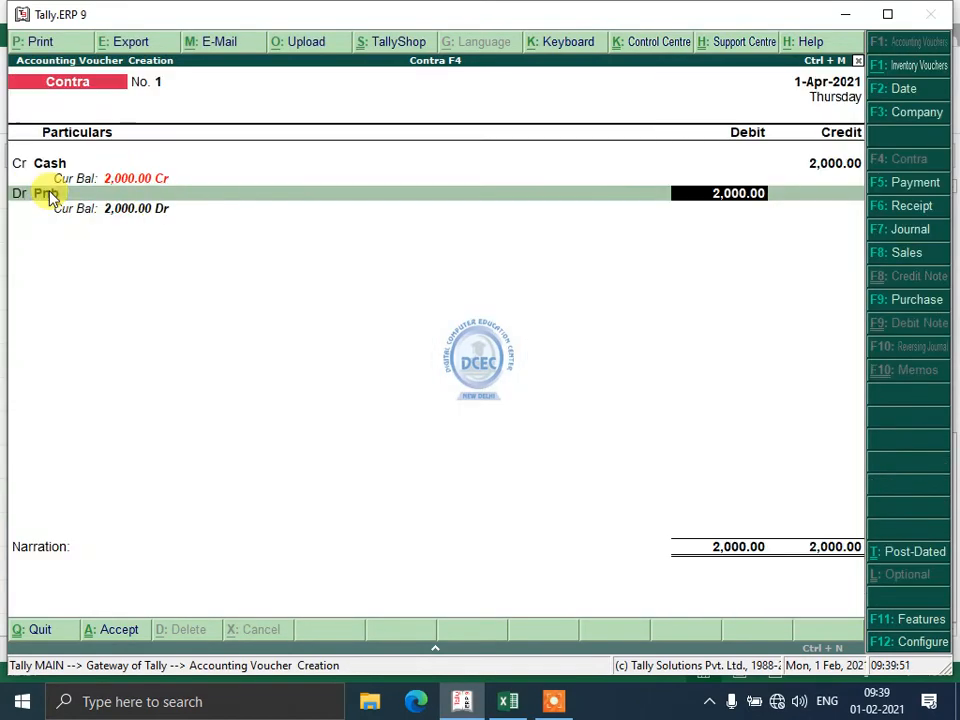
# Keep the 2,000 debit and Pnb's default Cash bank allocation, leave all cash denominations blank, and return to the voucher.
pyautogui.press('Return')
pyautogui.press('Return')
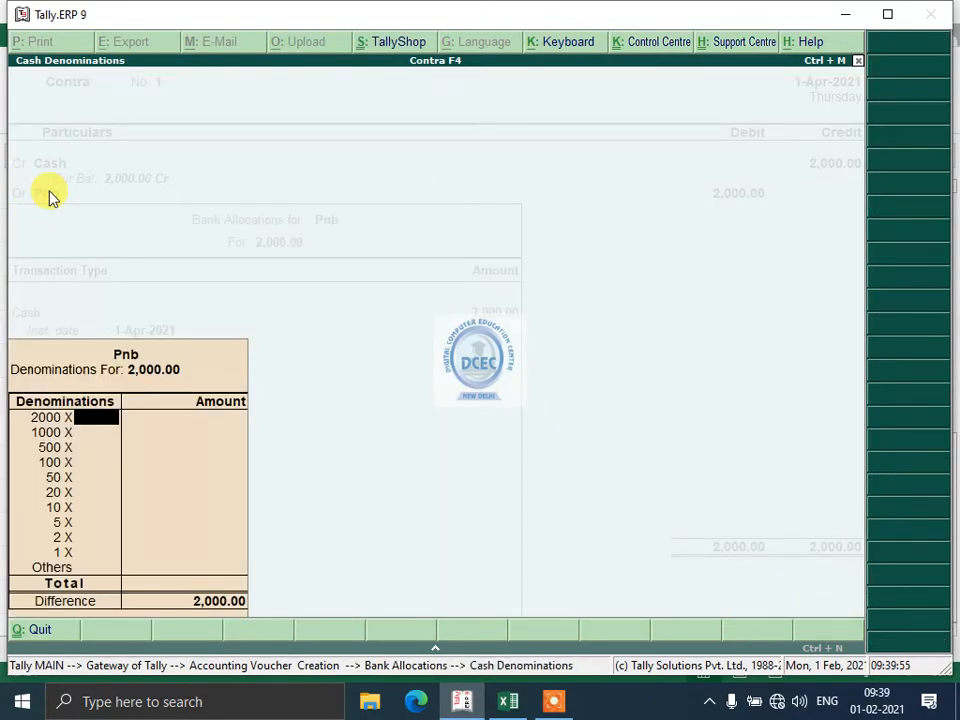
pyautogui.press('Return')
pyautogui.press('Return')
pyautogui.press('Return')
pyautogui.press('Return')
pyautogui.press('Return')
pyautogui.press('Return')
pyautogui.press('Return')
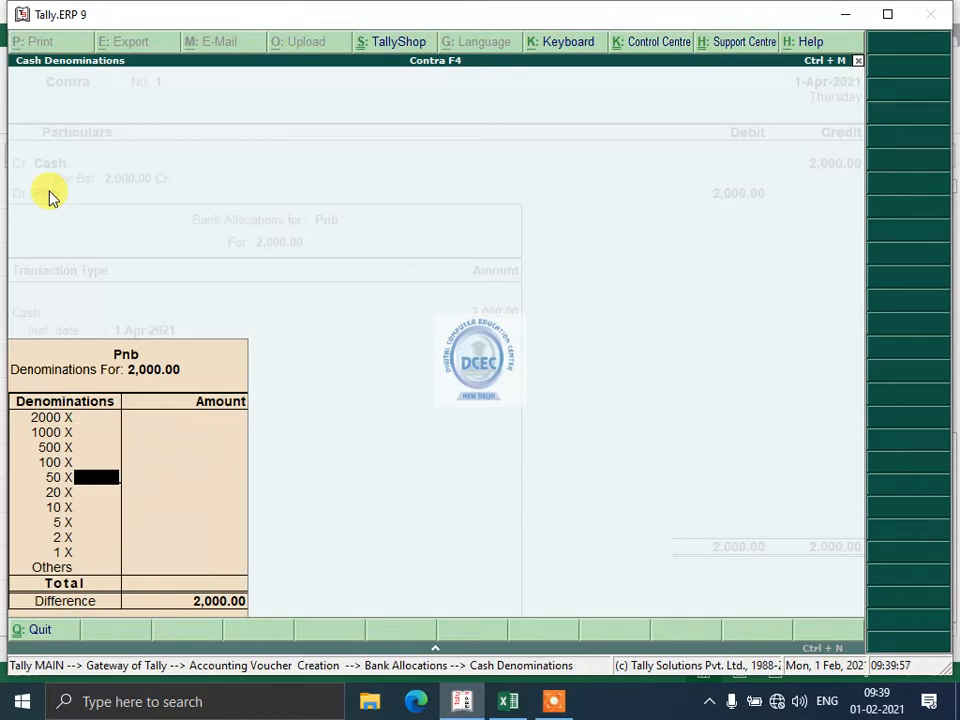
pyautogui.press('Return')
pyautogui.press('Return')
pyautogui.press('Return')
pyautogui.press('Return')
pyautogui.press('Return')
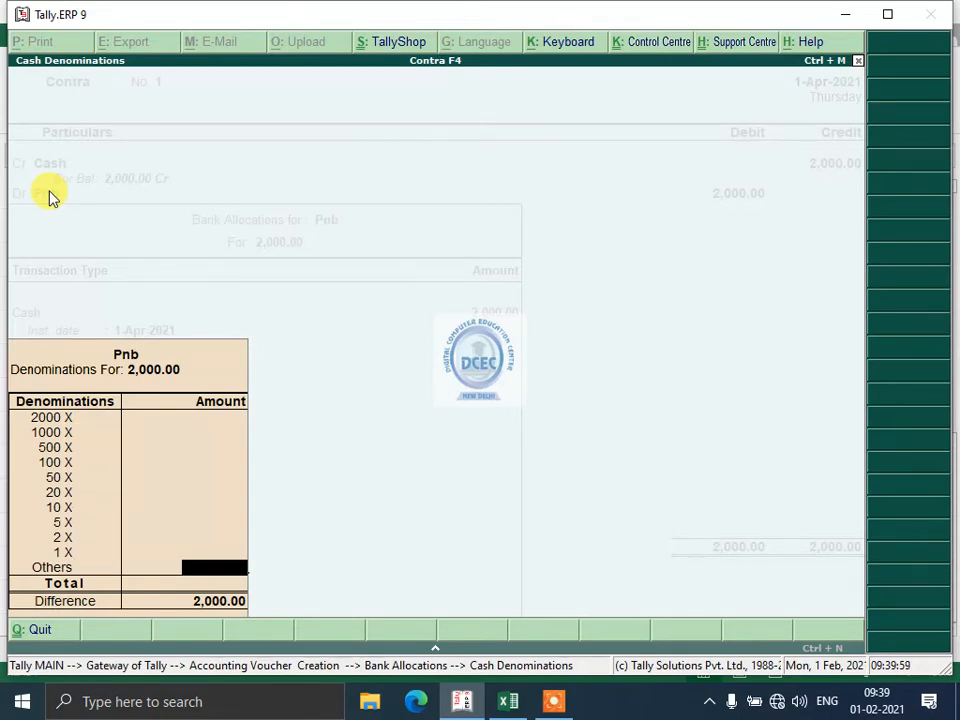
pyautogui.press('Return')
pyautogui.press('Return')
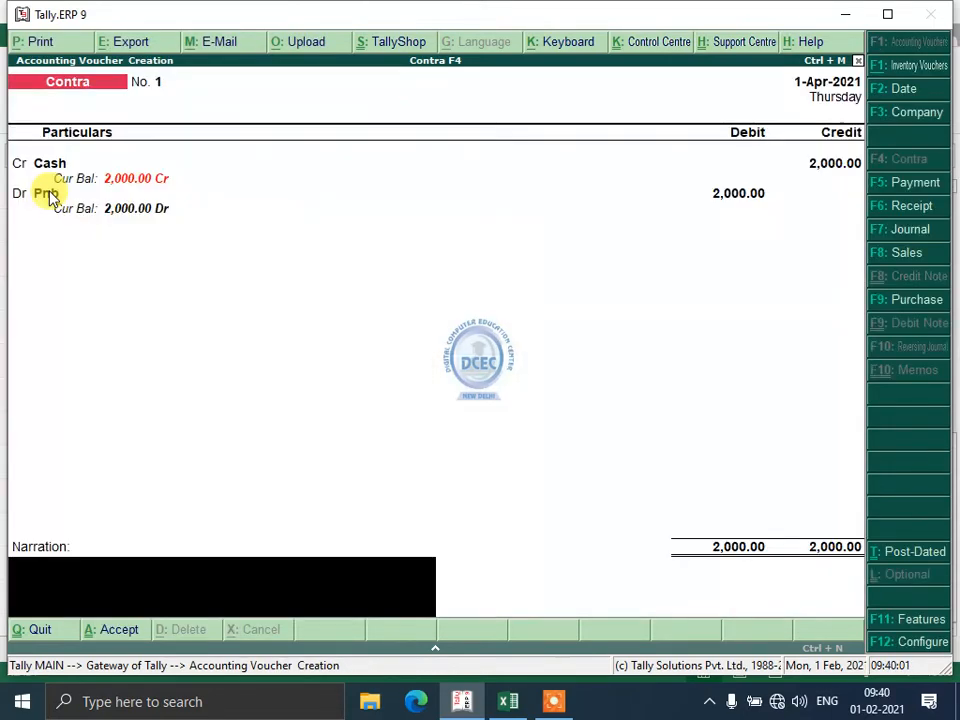
# Enter the narration cash deposit into pnb bank and save the contra voucher.
pyautogui.write('cash')
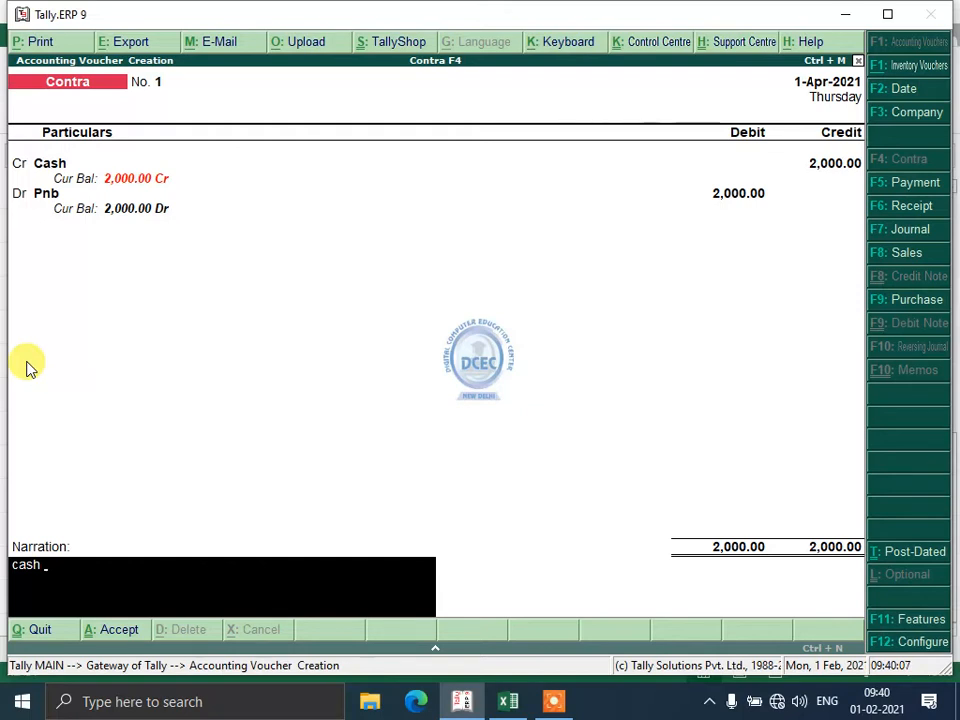
pyautogui.write(' pa')
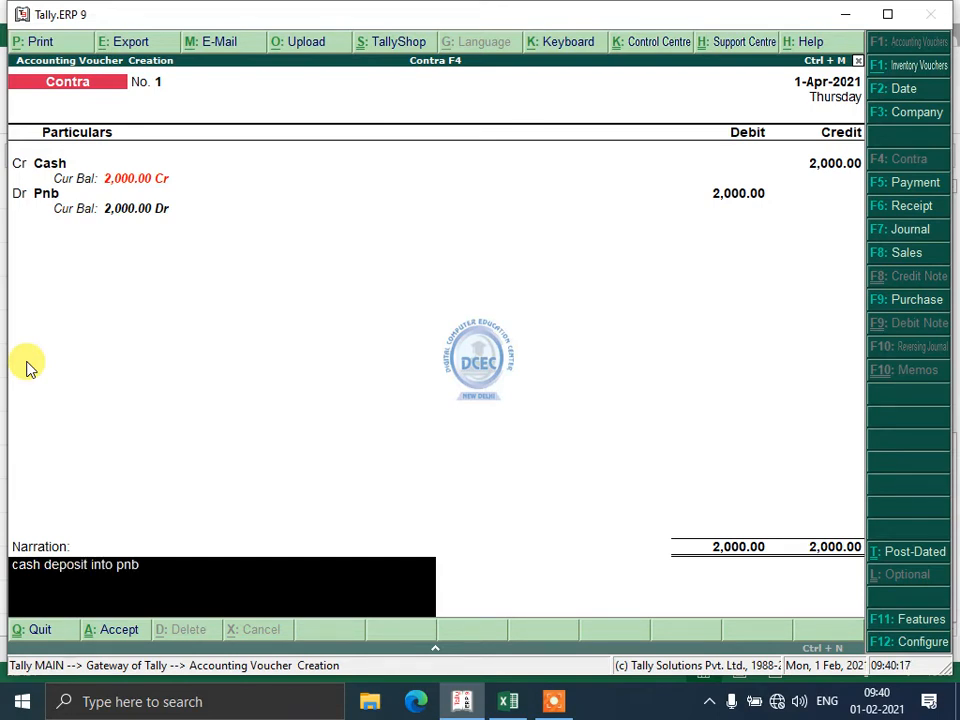
pyautogui.write('bank')
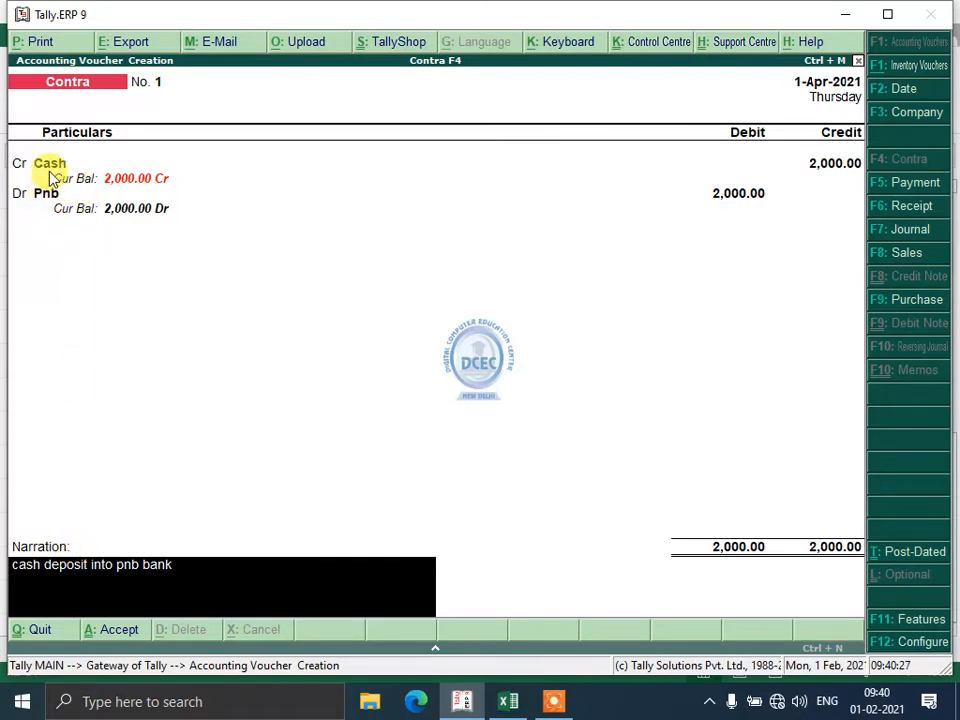
pyautogui.press('Return')
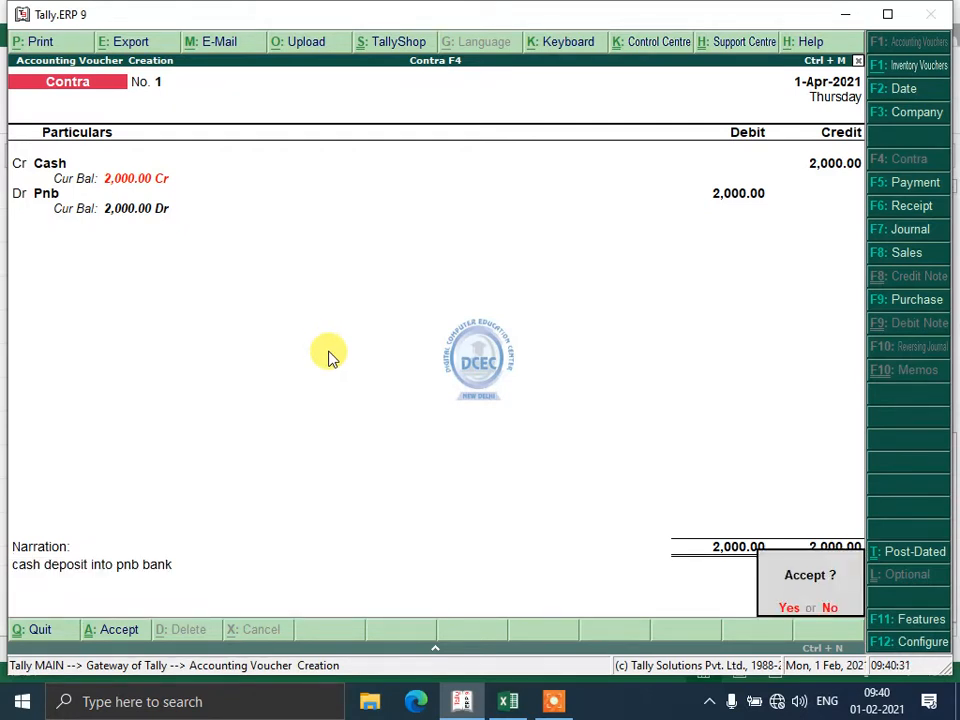
pyautogui.press('Return')
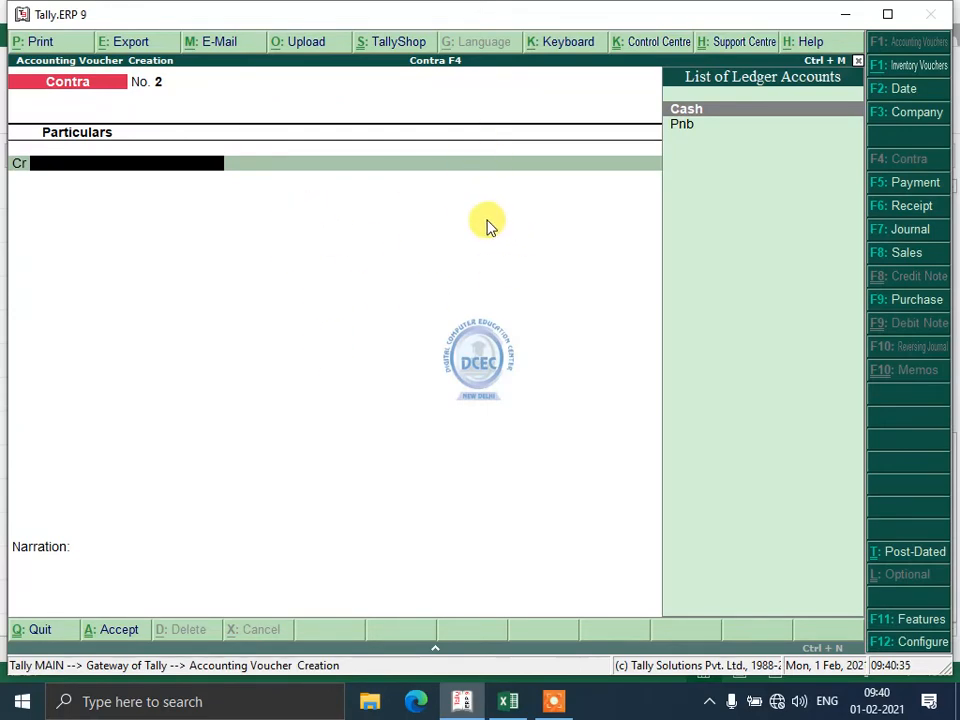
# Check the 2-4 cash withdrawal example in the Excel notes and set the new Tally.ERP 9 contra voucher's date to 2-Apr-2021.
pyautogui.click(505, 705)
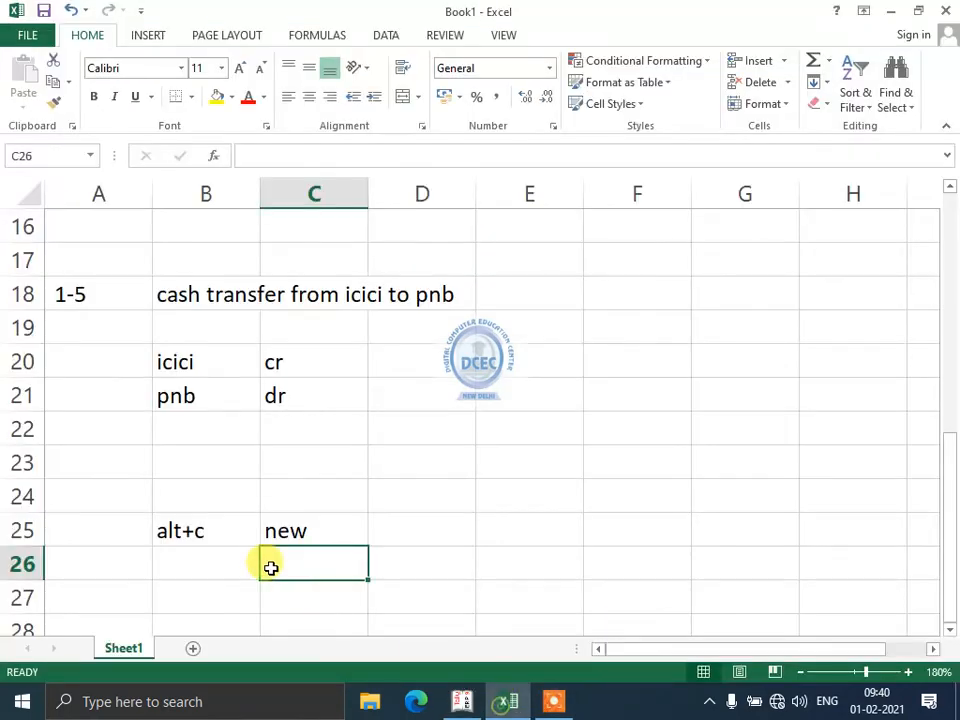
pyautogui.scroll(-1, 229, 510)
pyautogui.scroll(6, 229, 508)
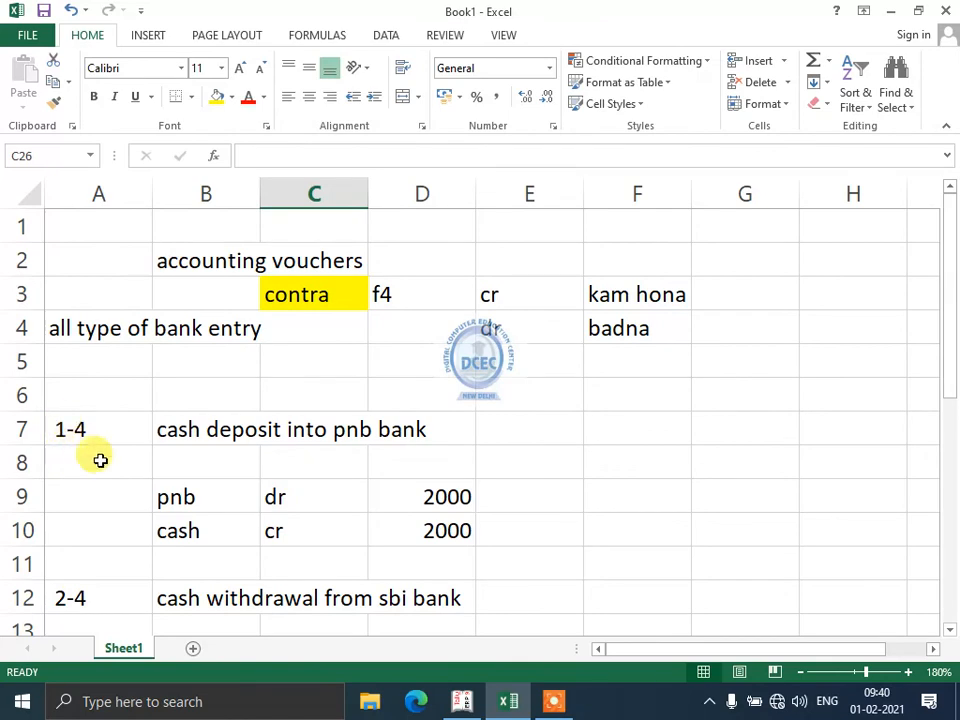
pyautogui.scroll(-1, 99, 456)
pyautogui.moveTo(86, 497); pyautogui.dragTo(234, 567)
pyautogui.click(234, 567)
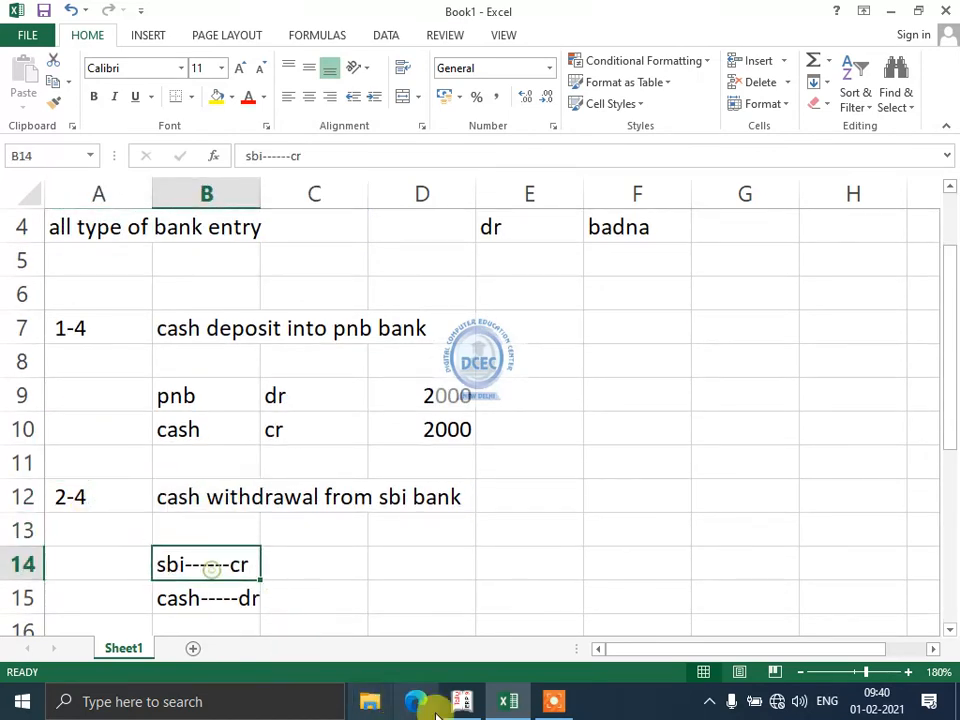
pyautogui.click(462, 701)
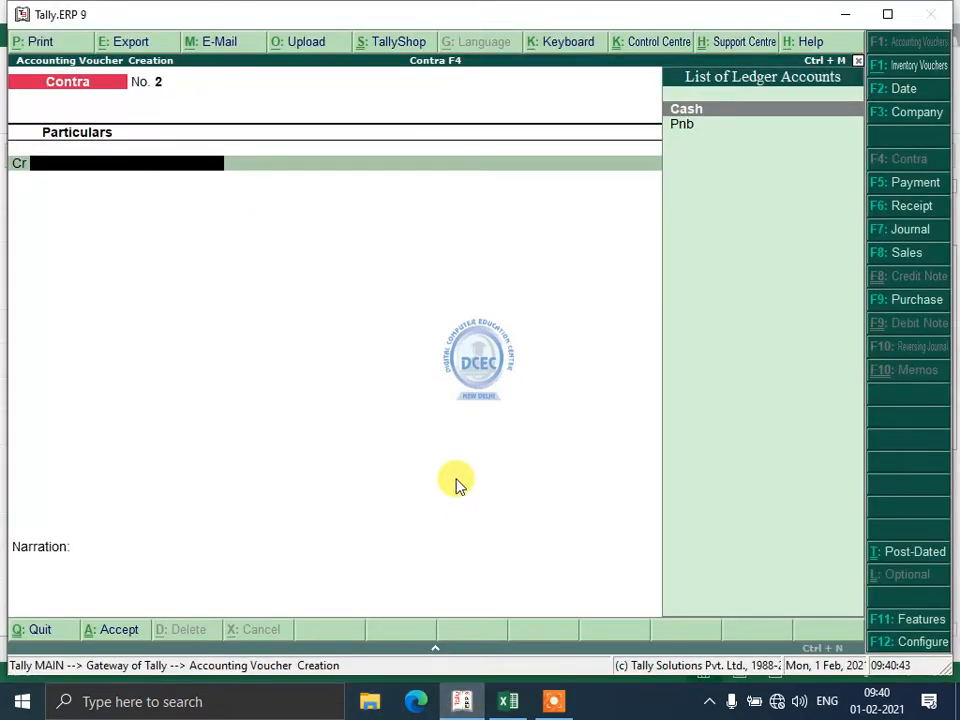
pyautogui.press('F2')
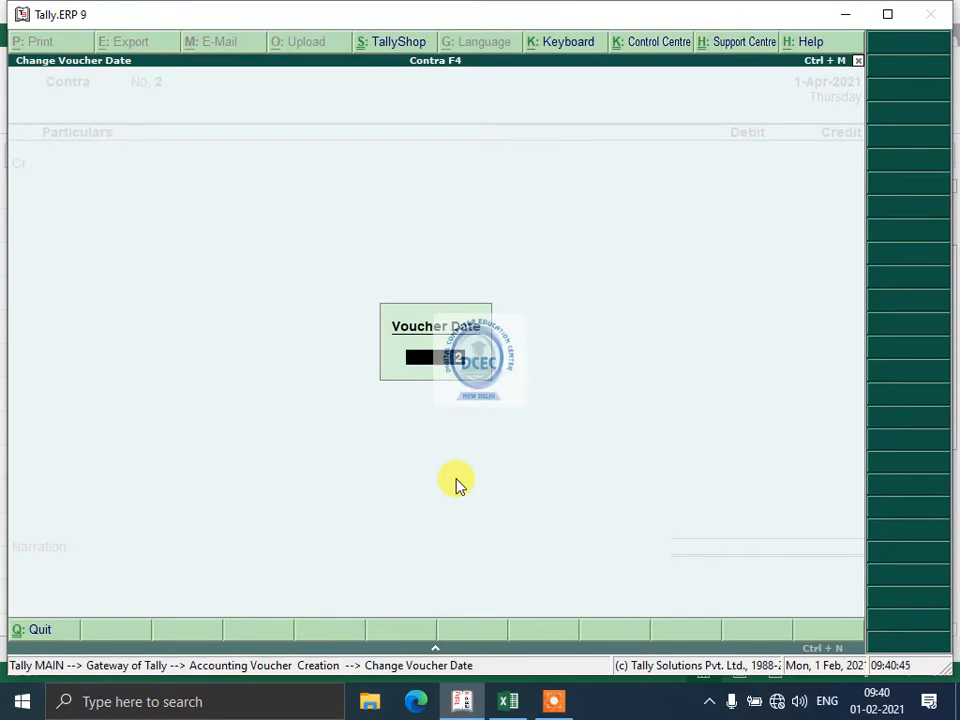
pyautogui.press('Return')
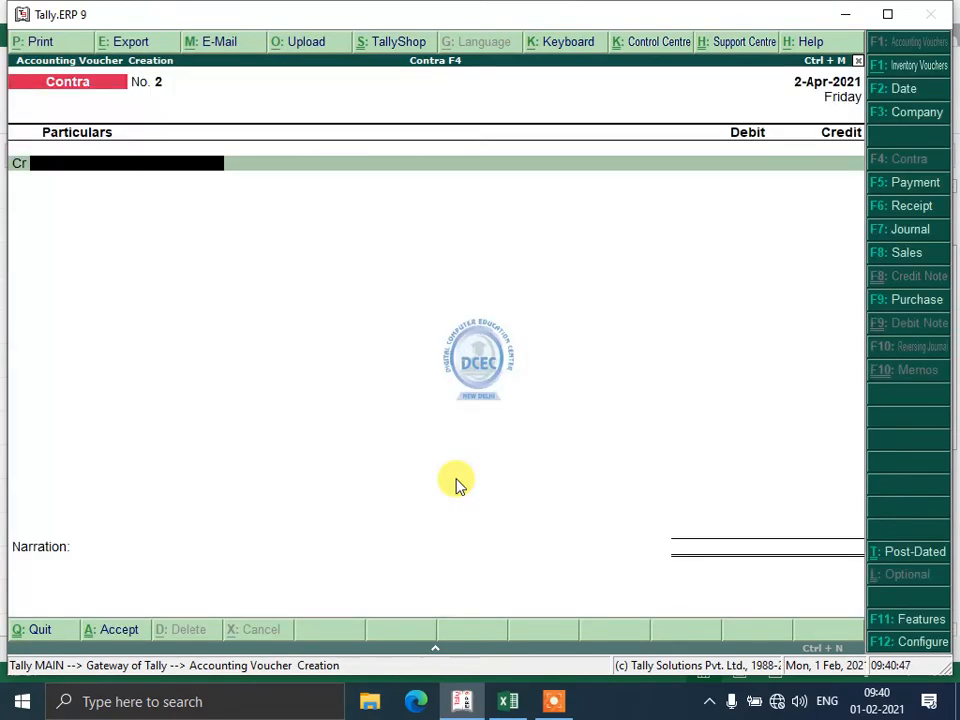
# Review the sbi cr and cash dr lines of the withdrawal example in Excel, and return to the contra voucher in Tally.ERP 9.
pyautogui.click(508, 701)
pyautogui.scroll(-1, 190, 493)
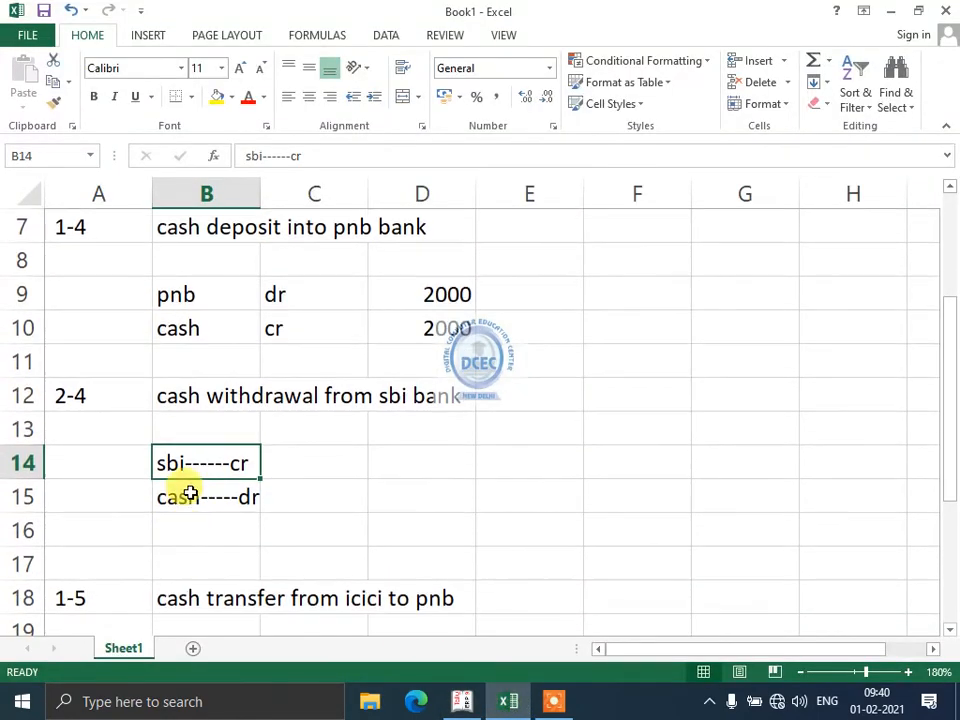
pyautogui.moveTo(189, 465); pyautogui.dragTo(230, 505)
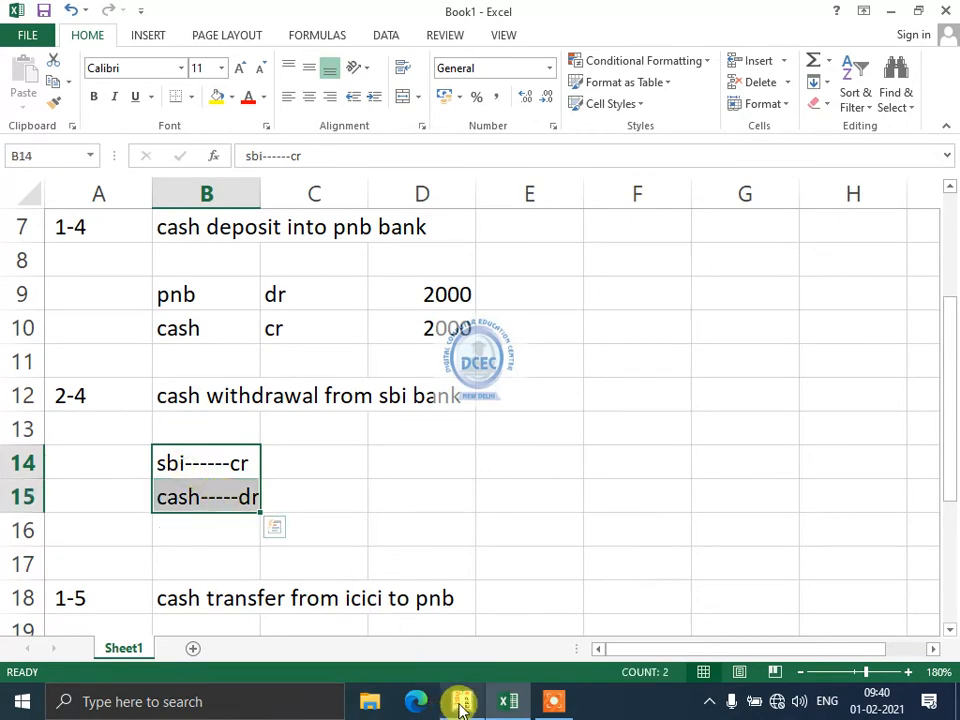
pyautogui.click(460, 703)
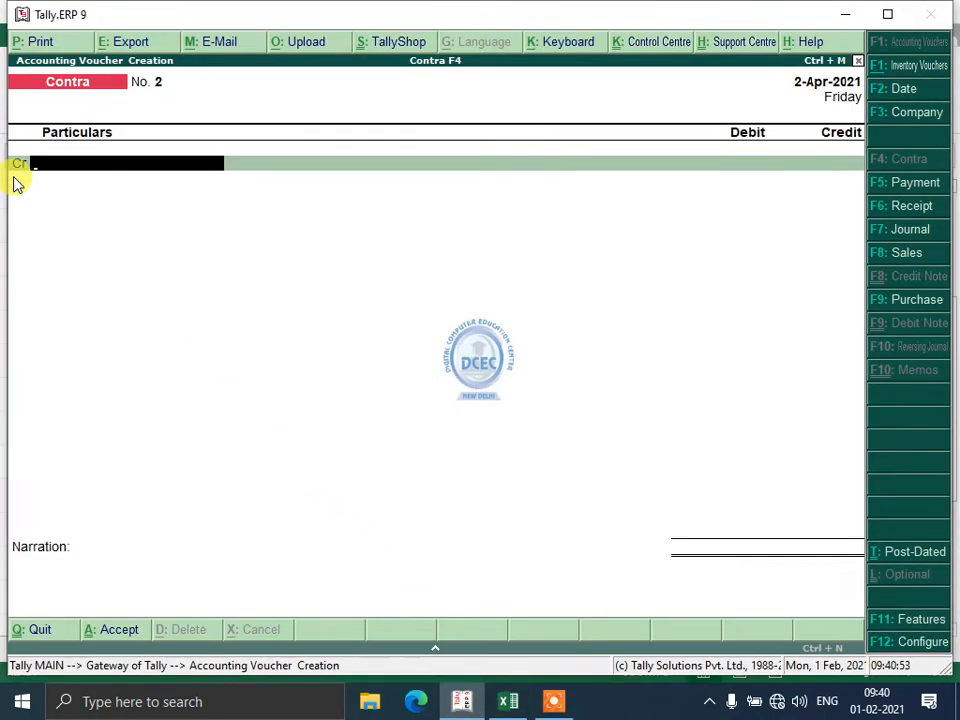
pyautogui.click(505, 701)
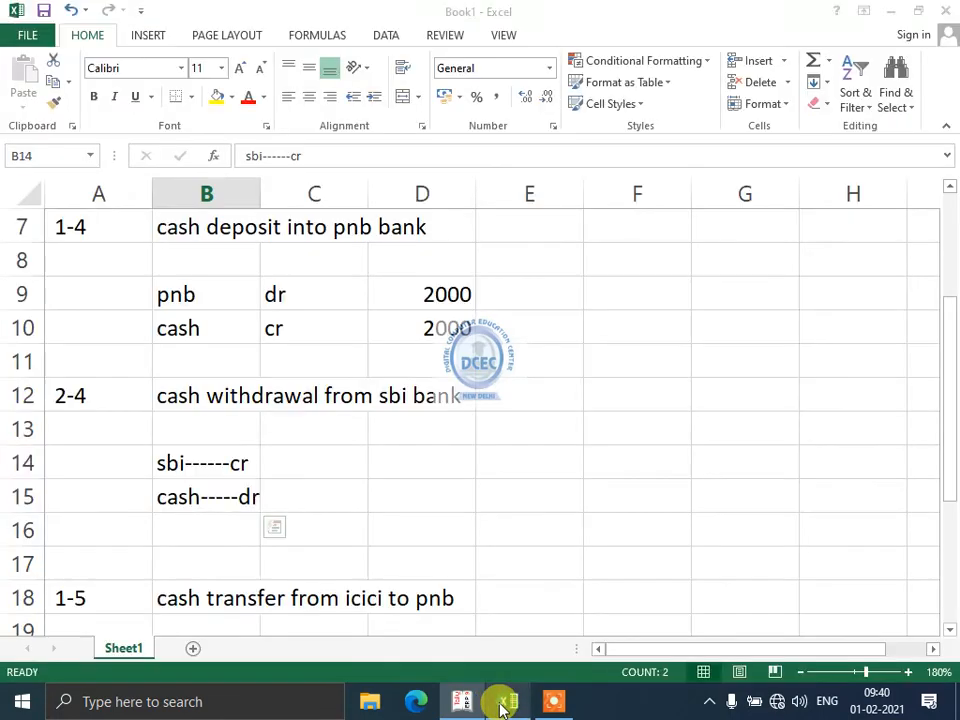
pyautogui.click(455, 702)
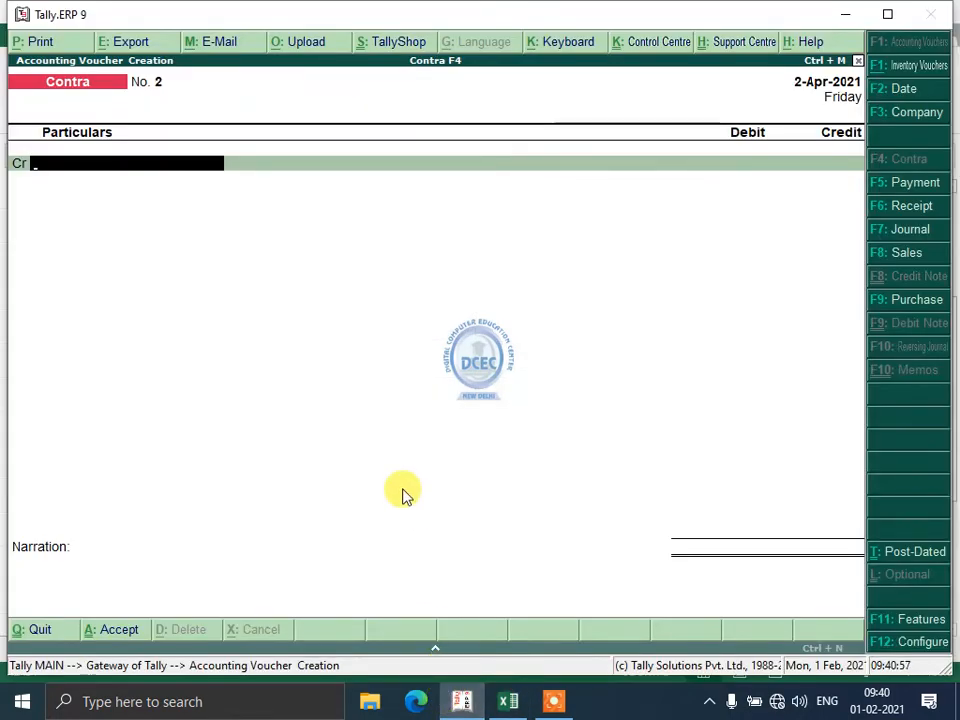
# Start a new ledger from the voucher's Cr line, named Sbi and placed under Bank Accounts.
pyautogui.write('sb')
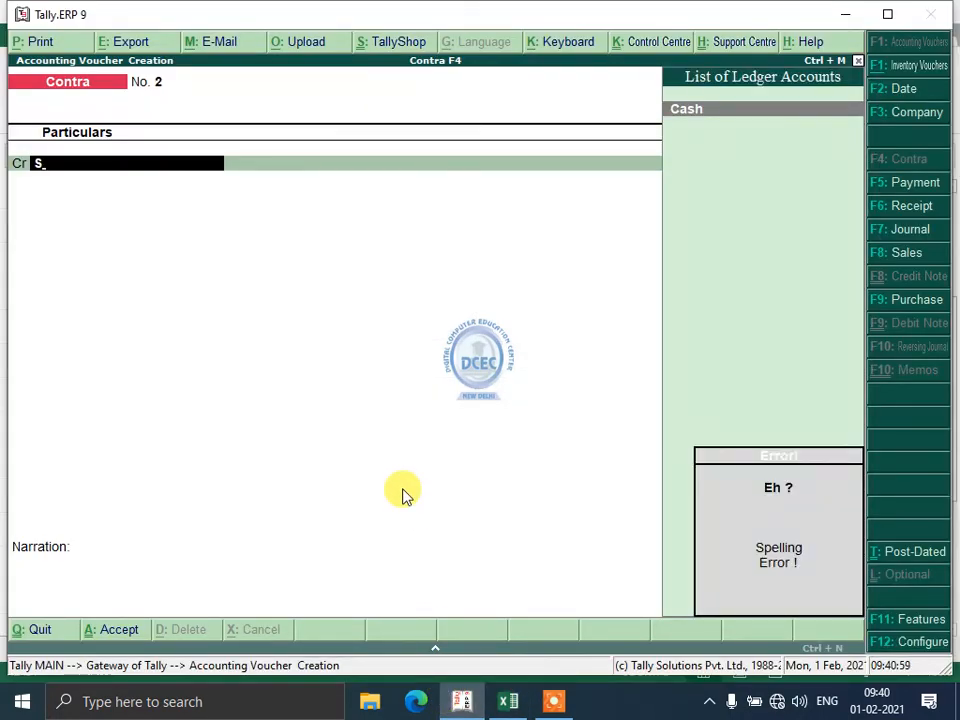
pyautogui.hotkey('alt', 'c')
pyautogui.write('bi')
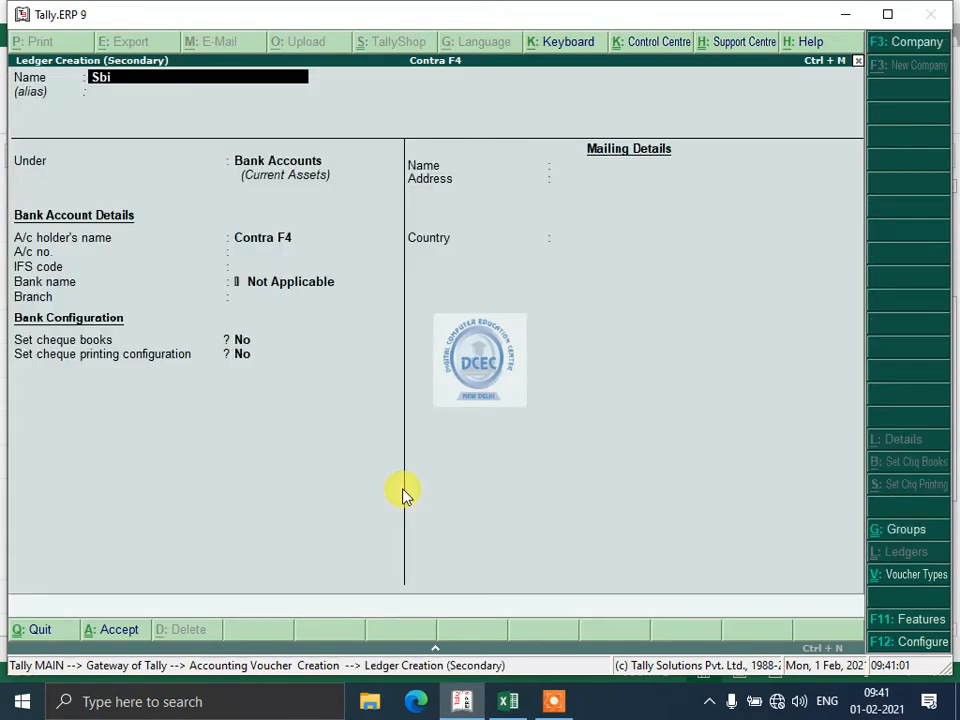
pyautogui.press('Return')
pyautogui.press('Return')
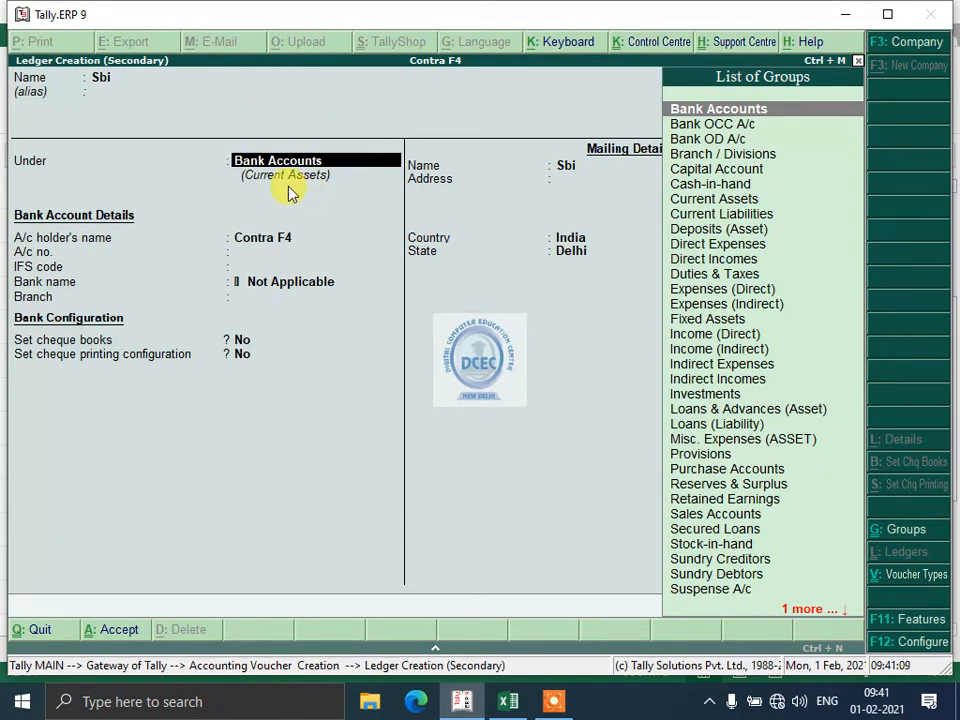
pyautogui.press('Return')
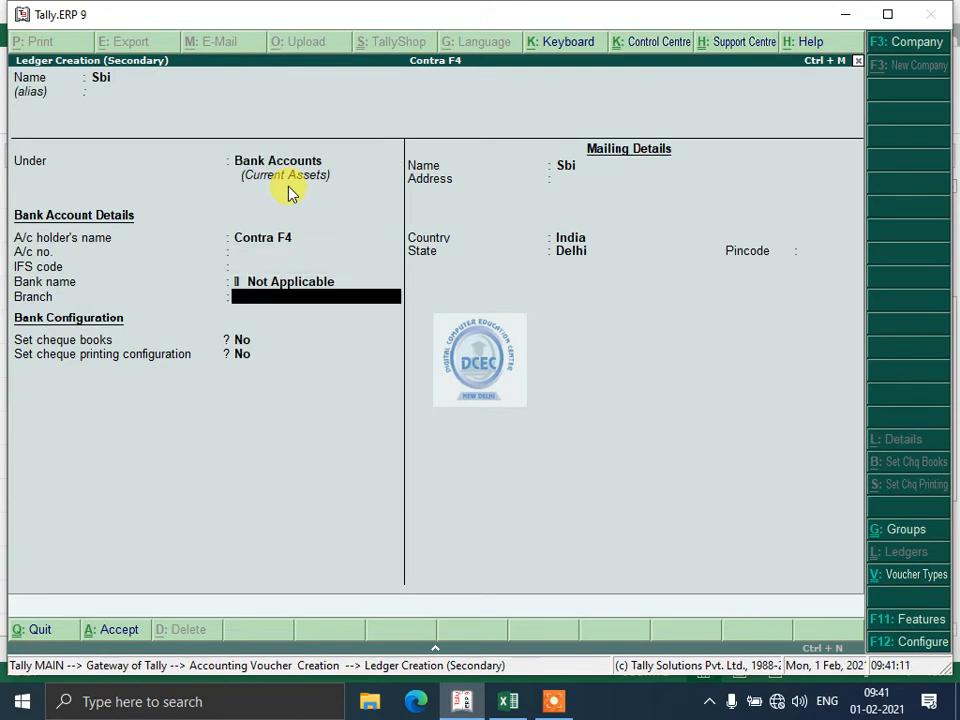
pyautogui.press('Up')
pyautogui.press('Up')
pyautogui.press('Up')
pyautogui.press('Up')
pyautogui.press('Up')
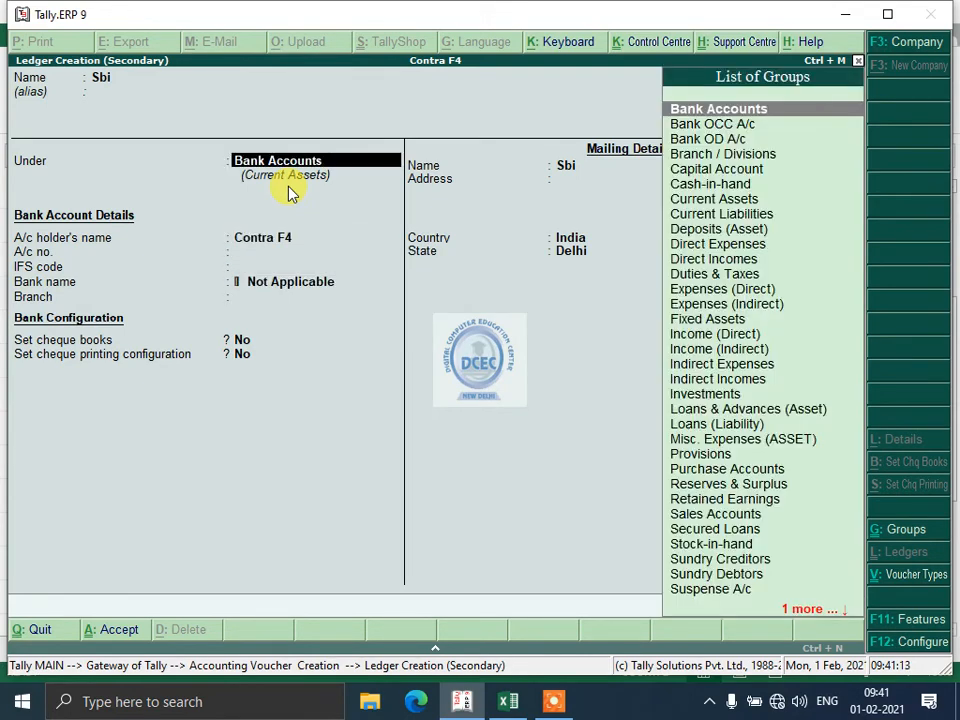
# Keep the Sbi ledger's default bank account and mailing details and save it as the voucher's credit ledger.
pyautogui.press('Return')
pyautogui.press('Return')
pyautogui.press('Return')
pyautogui.press('Return')
pyautogui.press('Return')
pyautogui.press('Return')
pyautogui.press('Return')
pyautogui.press('Return')
pyautogui.press('Return')
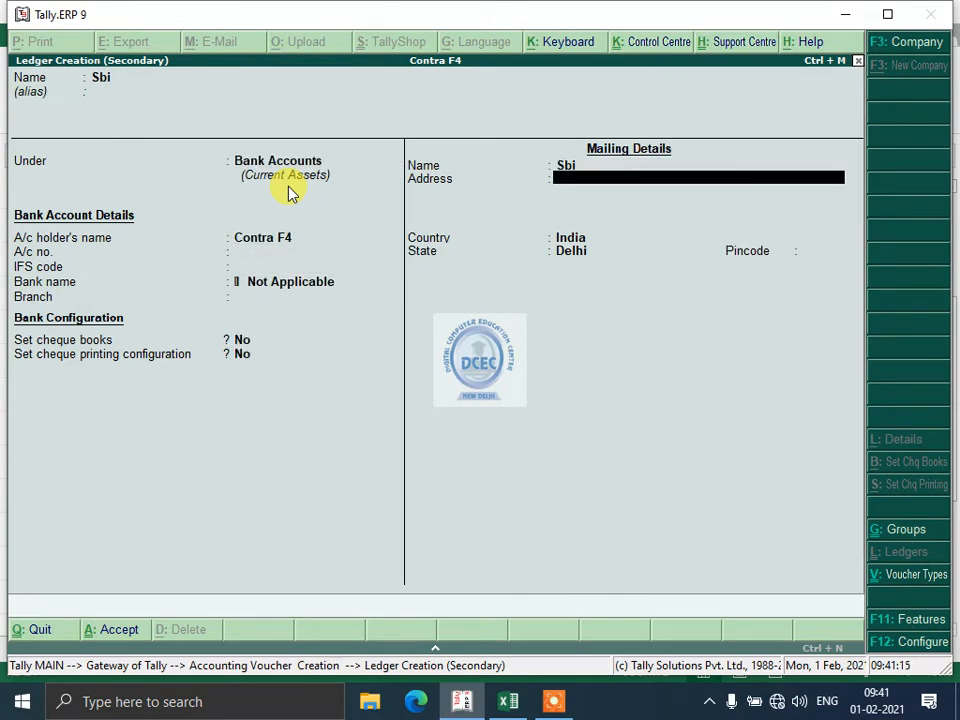
pyautogui.press('Return')
pyautogui.press('Return')
pyautogui.press('Return')
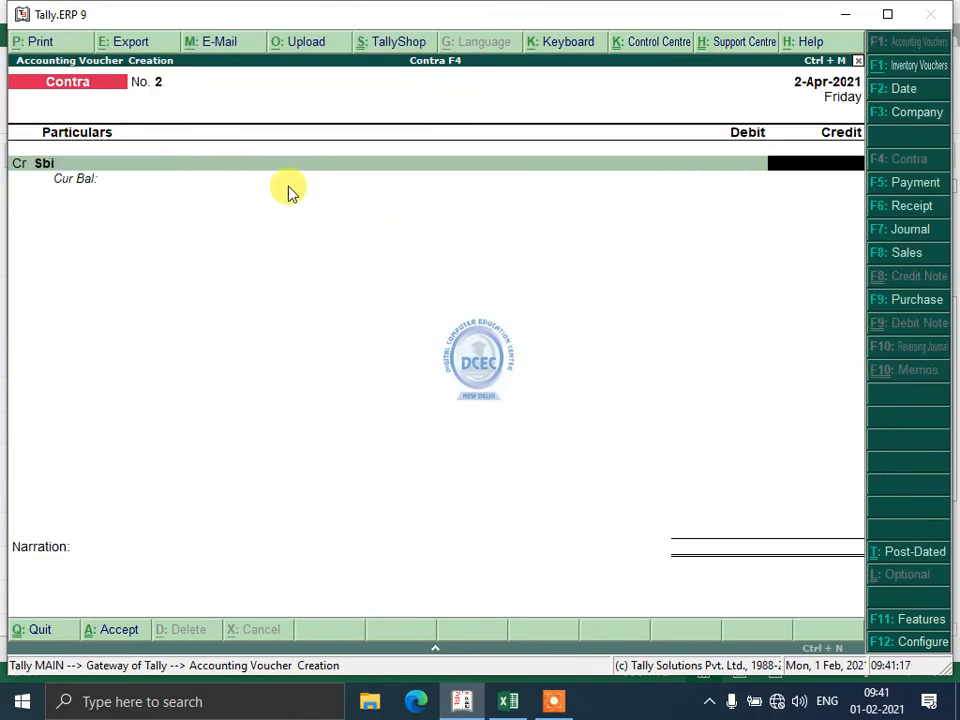
# Credit Sbi with 3000 and allocate it as a cheque with instrument number 3232 dated 2-Apr-2021.
pyautogui.write('3000')
pyautogui.press('Return')
pyautogui.press('Return')
pyautogui.press('Return')
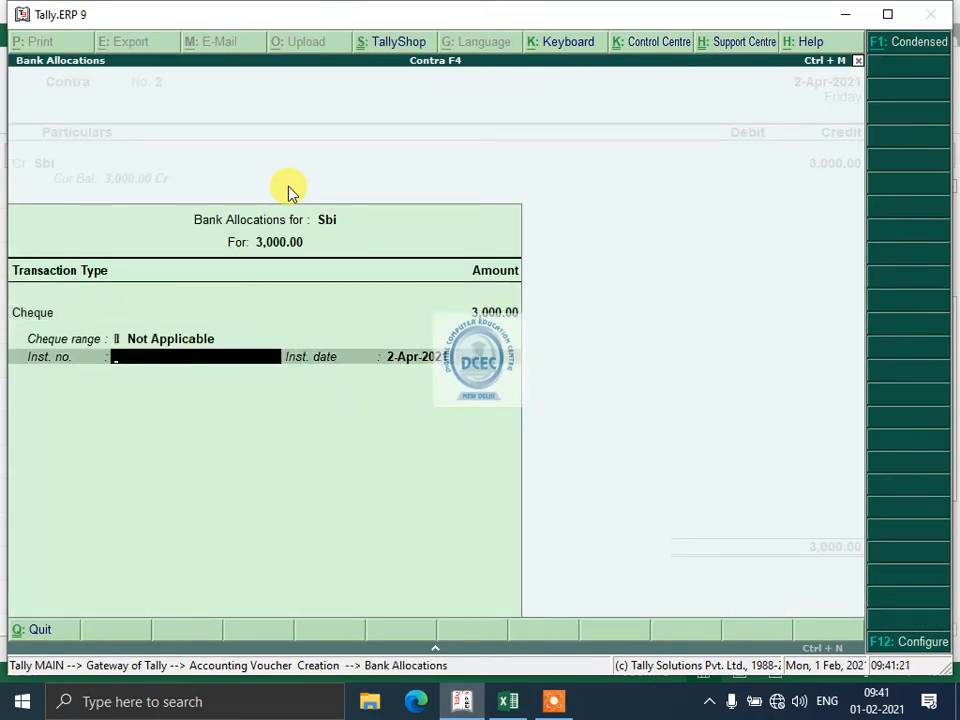
pyautogui.write('3232')
pyautogui.press('Return')
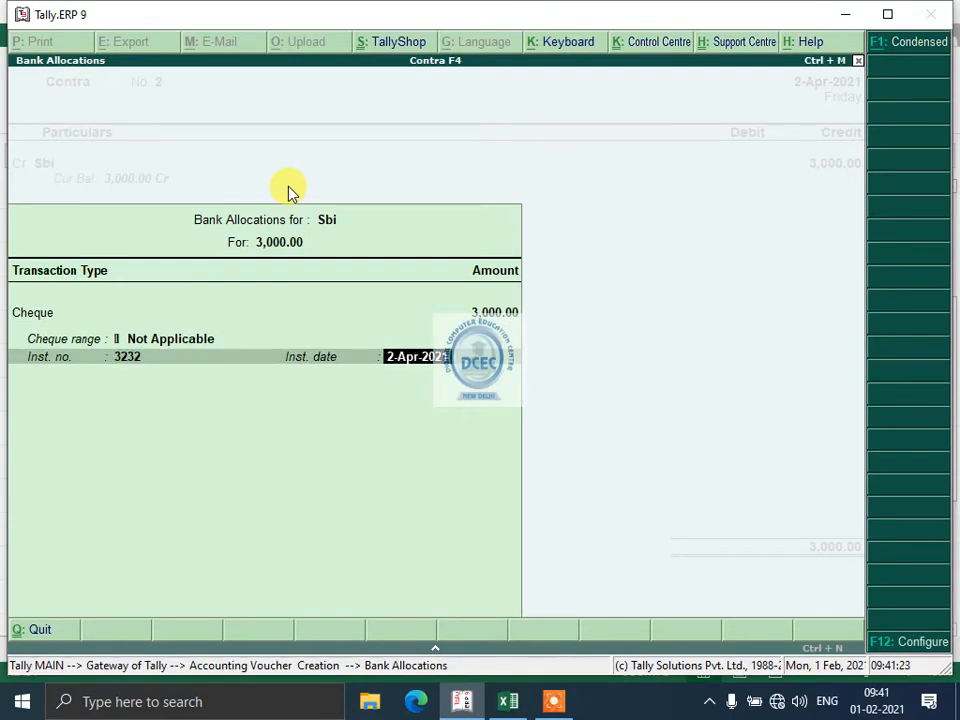
pyautogui.press('Return')
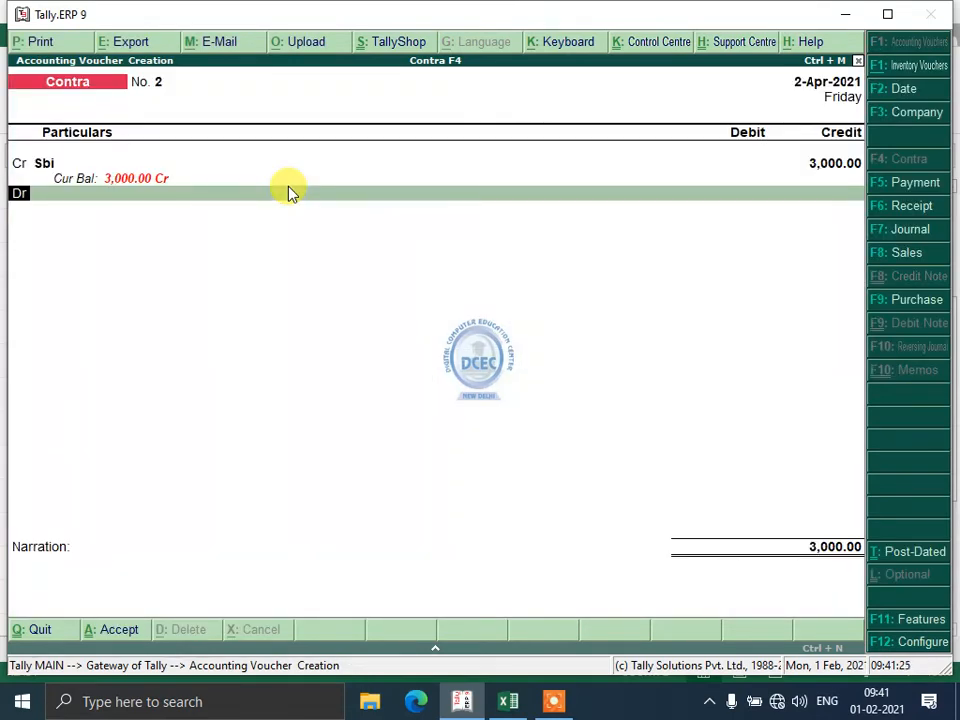
# Choose Cash as the voucher's debit ledger with the amount 3,000.00.
pyautogui.press('Return')
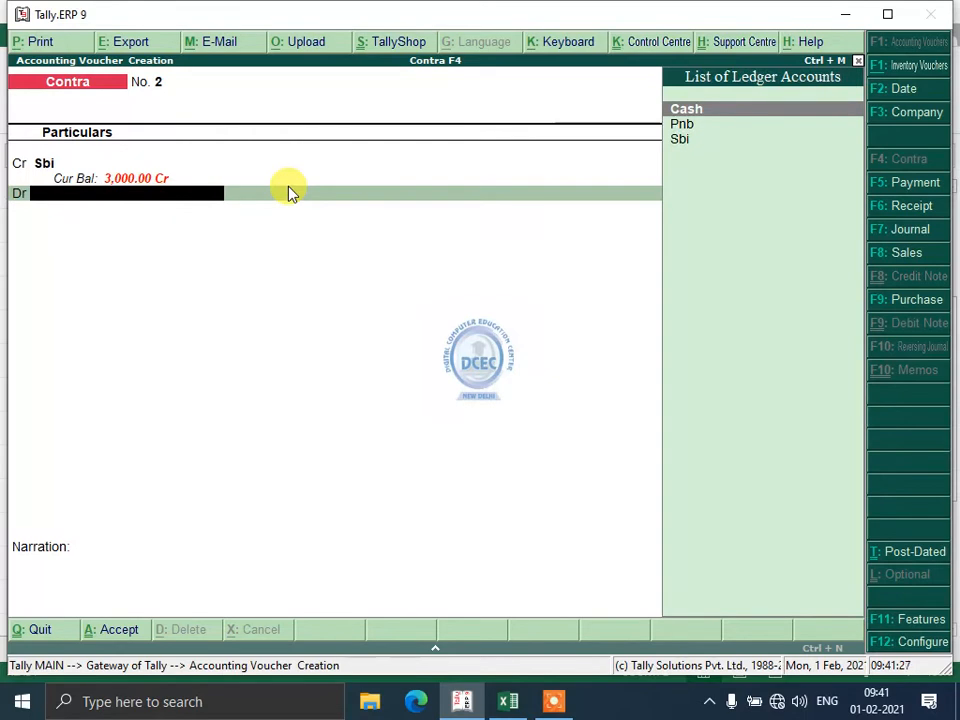
pyautogui.press('Down')
pyautogui.press('Up')
pyautogui.press('Return')
pyautogui.press('Return')
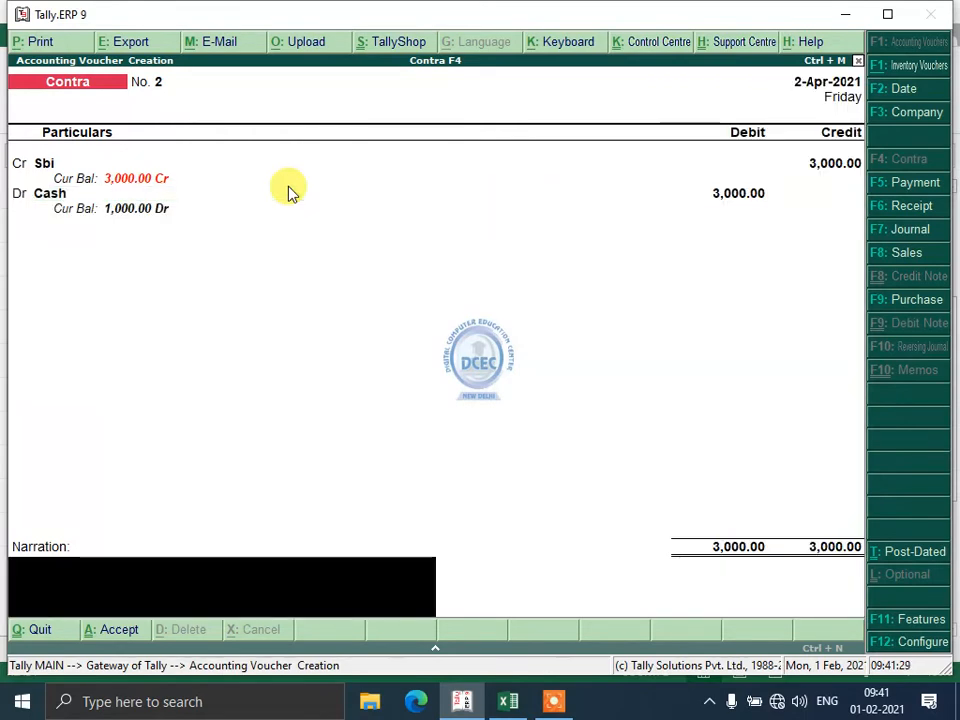
# Enter the narration cash withdraw from sbi ch.3232 for the contra voucher.
pyautogui.write('cash with')
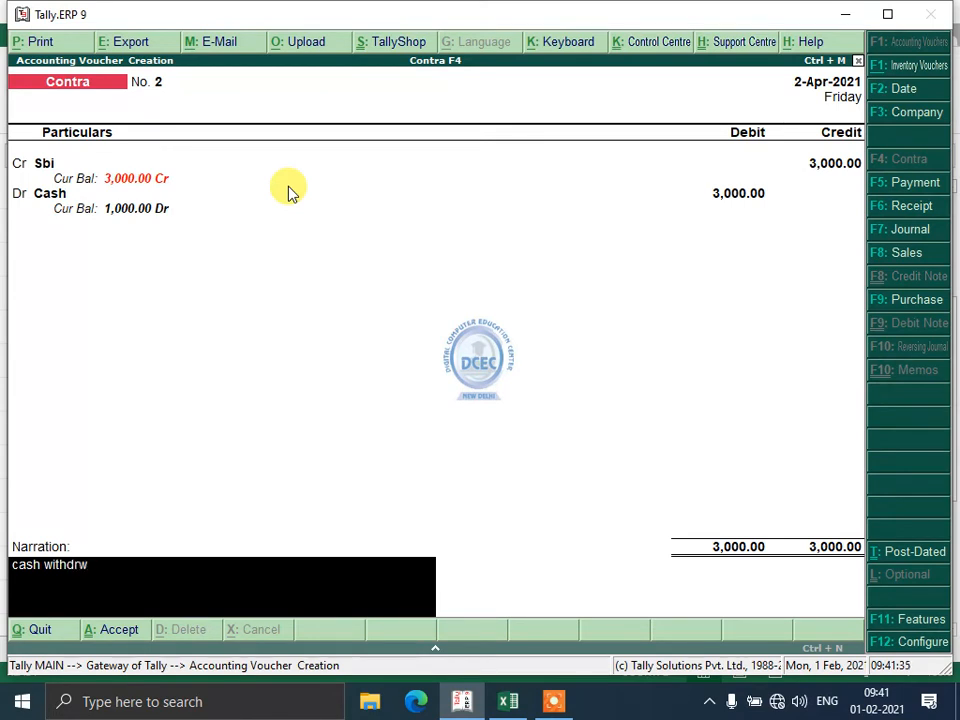
pyautogui.write('draw from sbi')
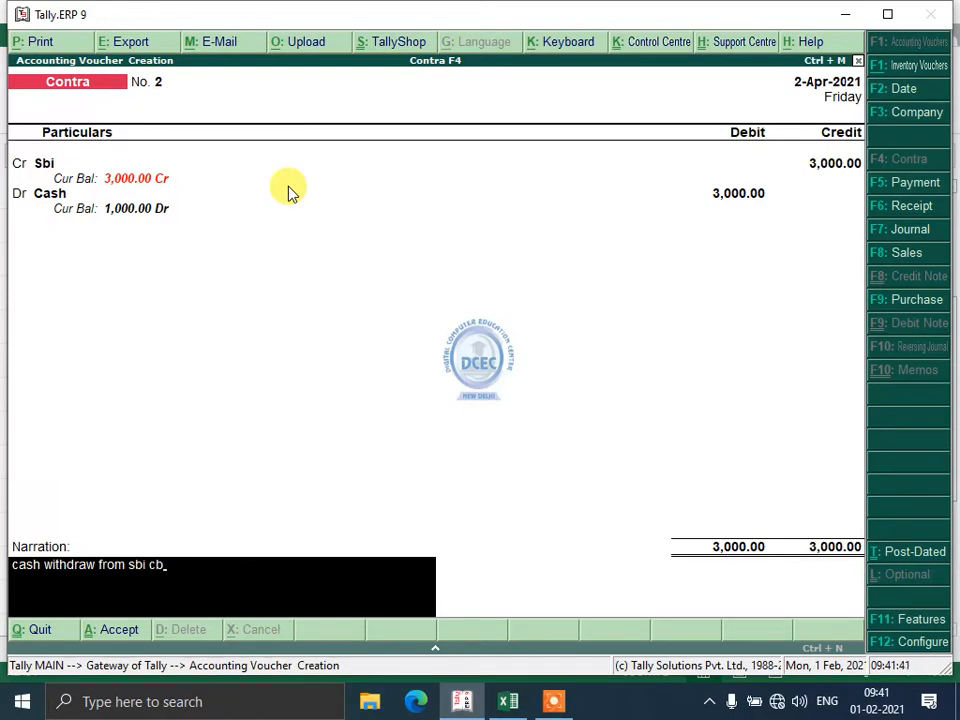
pyautogui.write(' ch.3232')
pyautogui.press('Return')
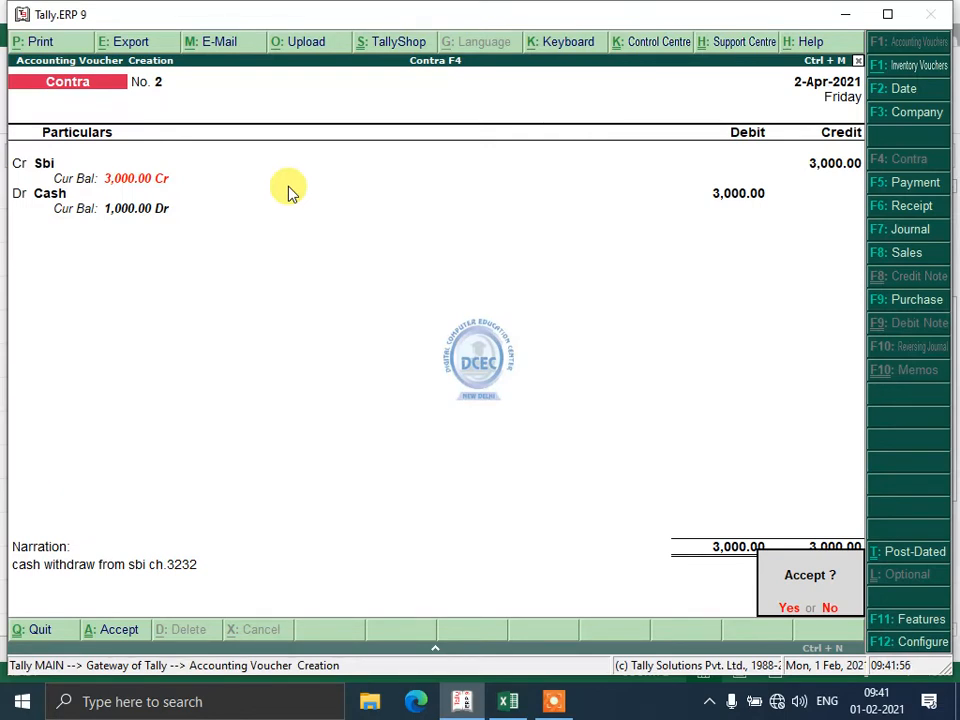
# Save the cash withdrawal voucher and consult the Excel notes for the next transaction, the icici to pnb transfer.
pyautogui.press('Return')
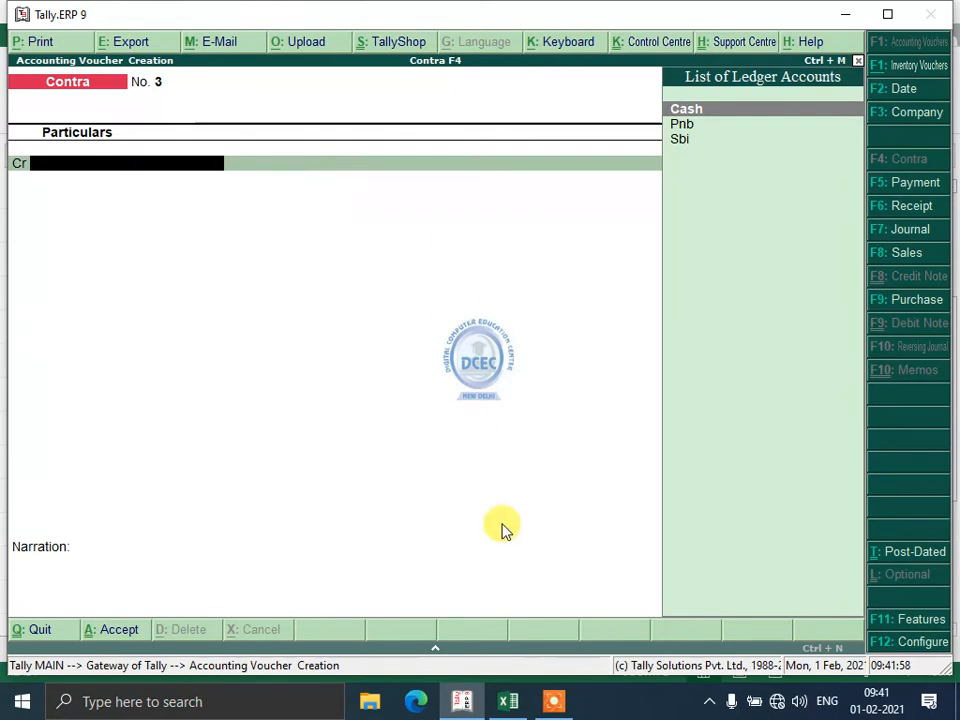
pyautogui.click(506, 700)
pyautogui.scroll(-1, 260, 497)
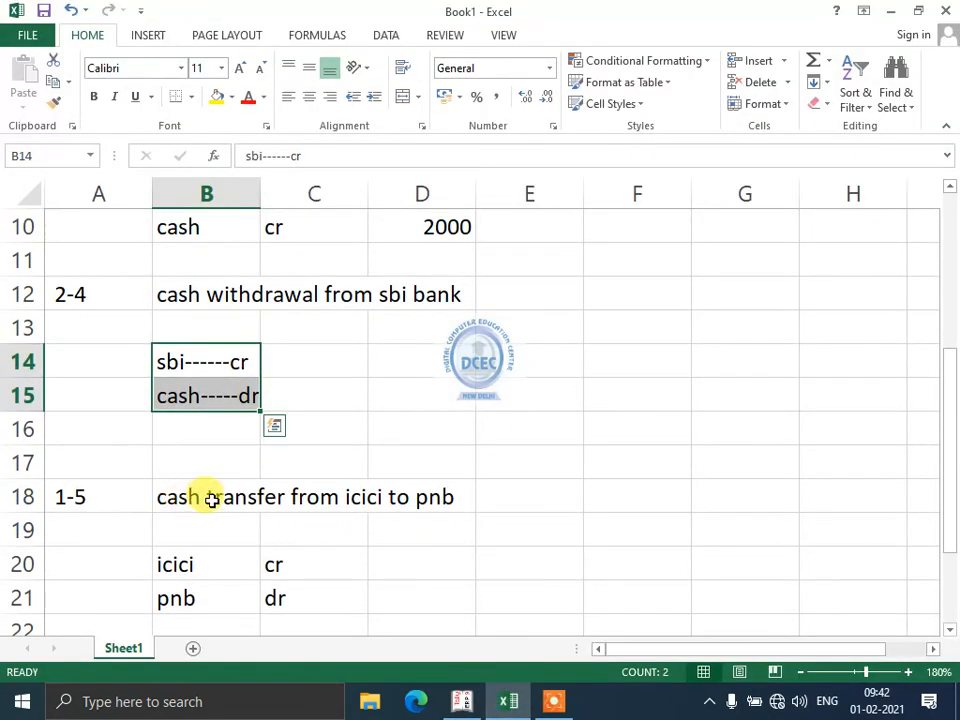
pyautogui.scroll(-1, 208, 497)
pyautogui.click(460, 701)
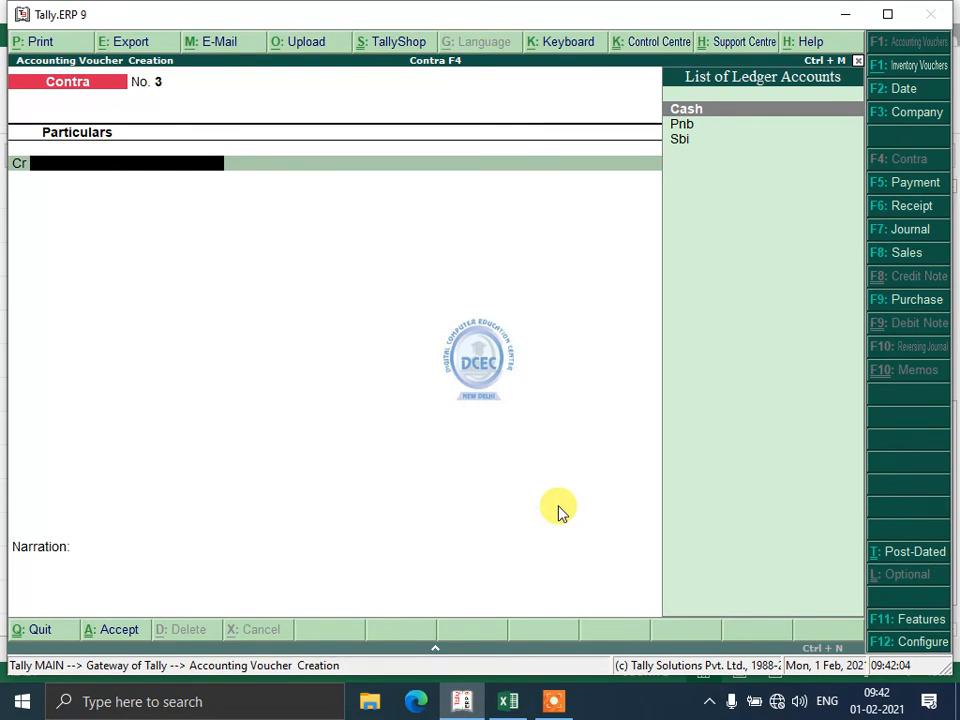
# Set the new contra voucher's date to 1-5 and check the Excel notes for the transfer's credit and debit ledgers.
pyautogui.press('F2')
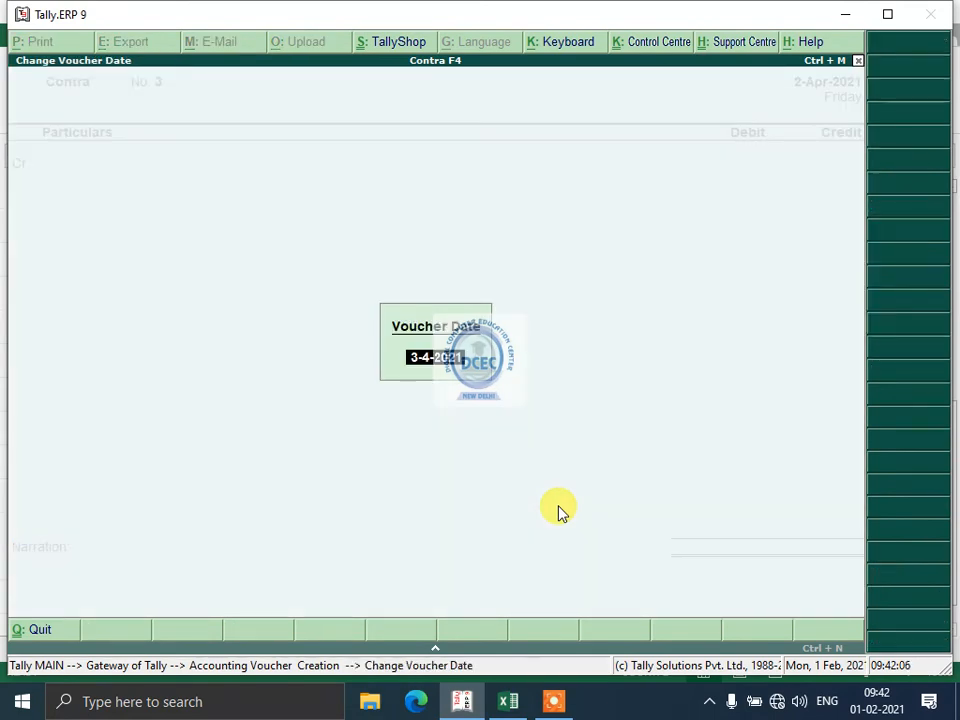
pyautogui.write('1-5')
pyautogui.press('Return')
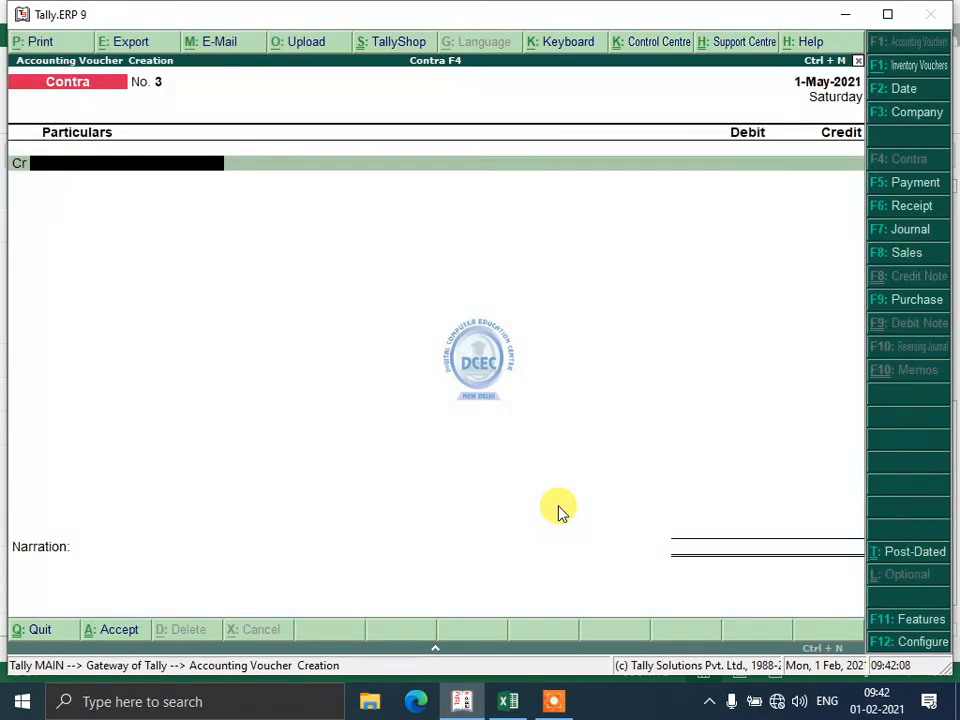
pyautogui.click(507, 701)
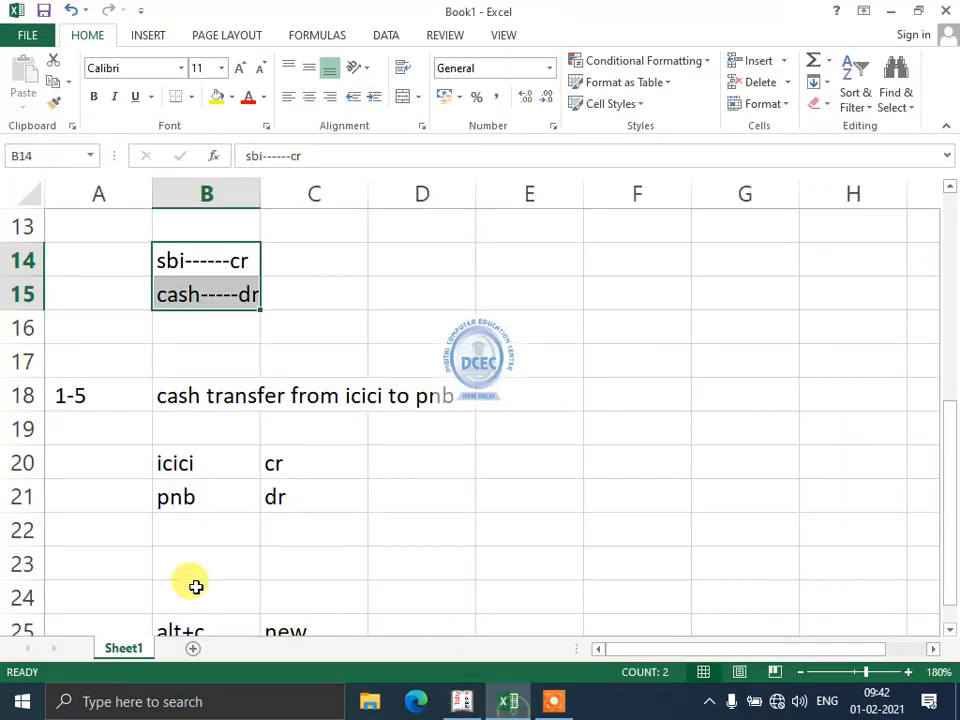
pyautogui.scroll(-1, 160, 587)
pyautogui.click(167, 362)
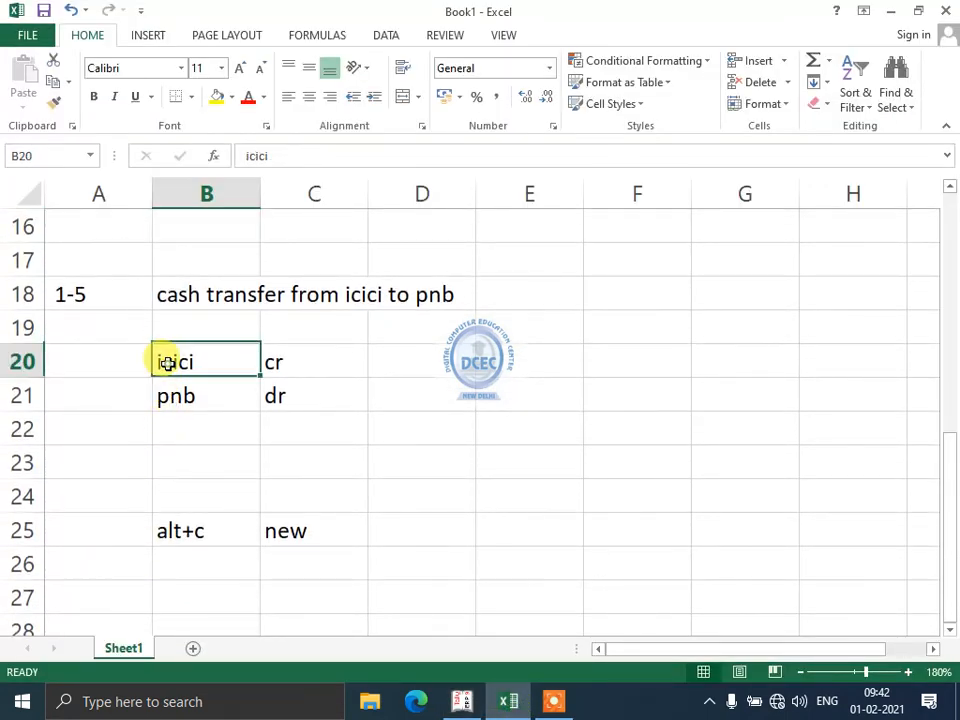
pyautogui.click(190, 398)
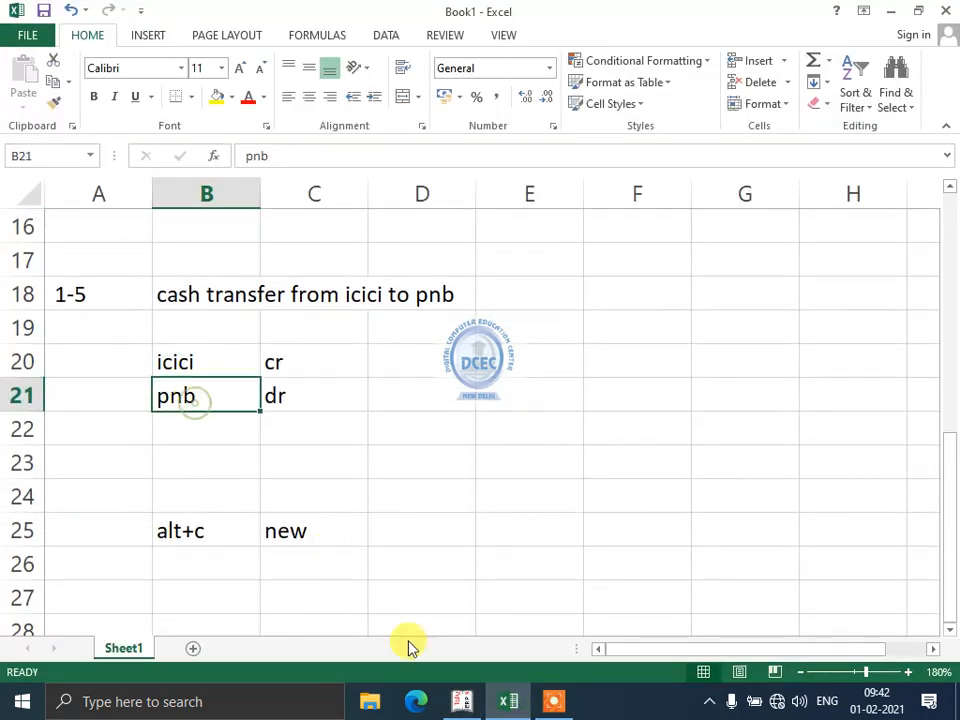
pyautogui.click(474, 706)
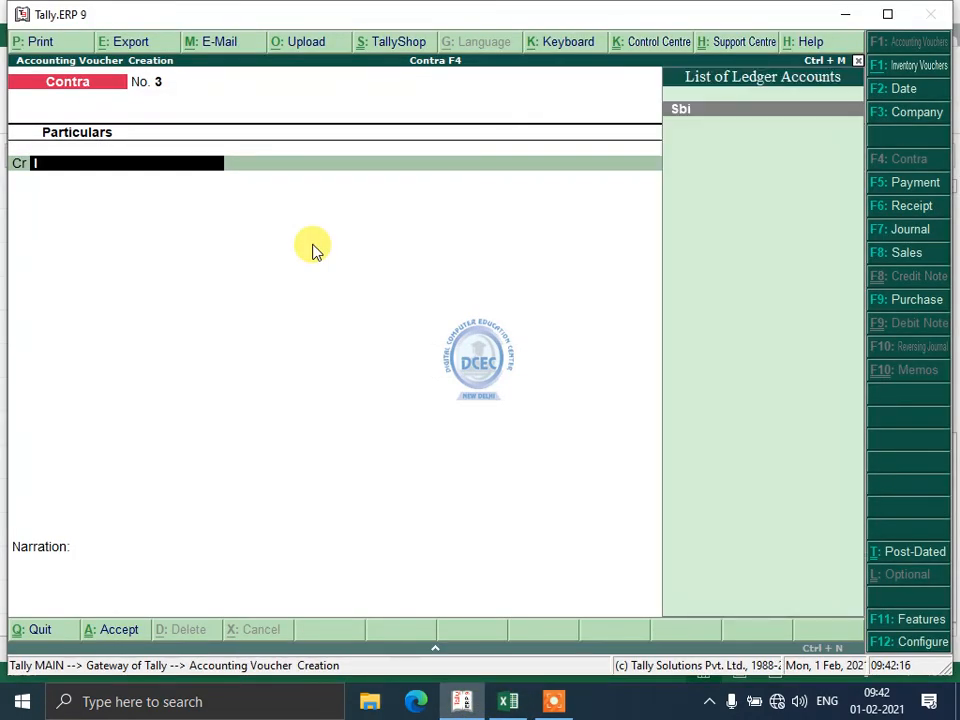
# Create a ledger named Icici under Bank Accounts with the default details and save it as the voucher's credit ledger.
pyautogui.hotkey('alt', 'c')
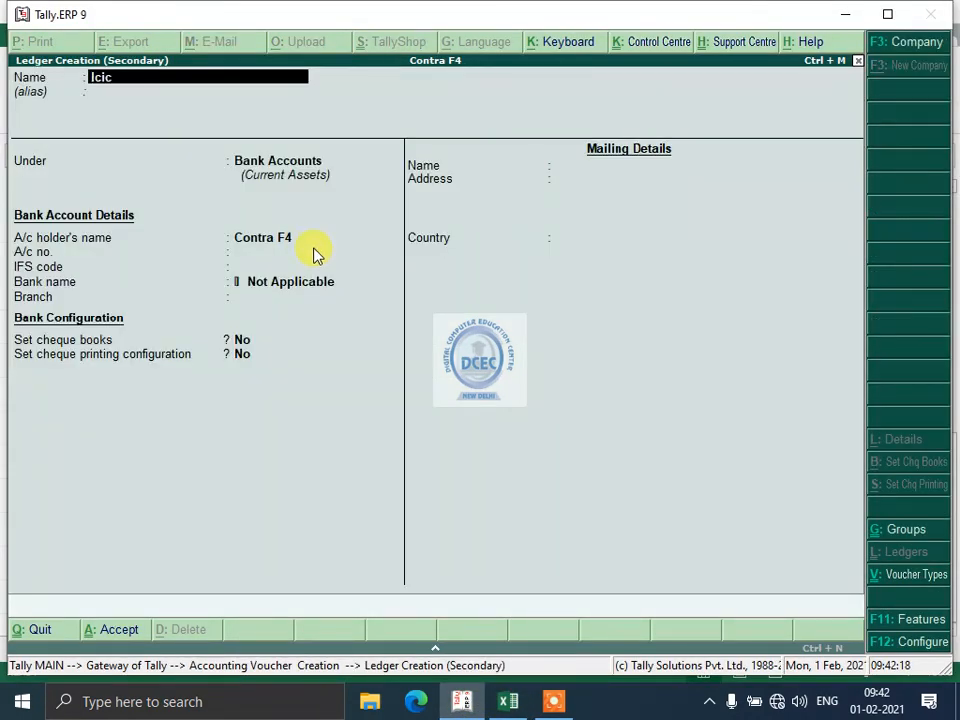
pyautogui.press('Return')
pyautogui.press('Return')
pyautogui.press('Return')
pyautogui.press('Return')
pyautogui.press('Return')
pyautogui.press('Return')
pyautogui.press('Return')
pyautogui.press('Return')
pyautogui.press('Return')
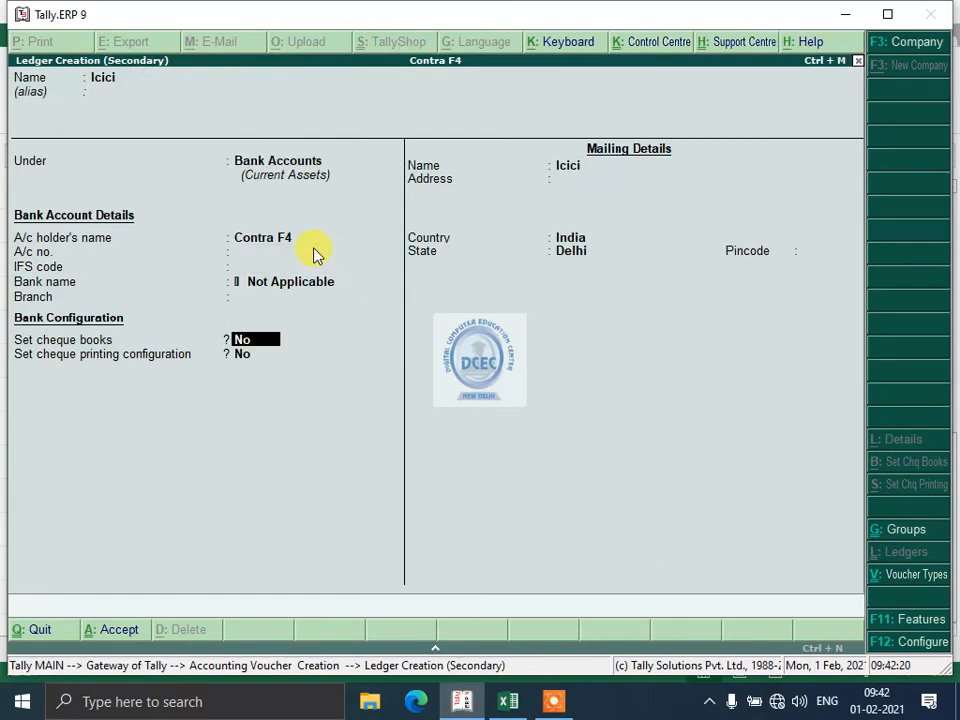
pyautogui.press('Return')
pyautogui.press('Return')
pyautogui.press('Return')
pyautogui.press('Return')
pyautogui.press('Return')
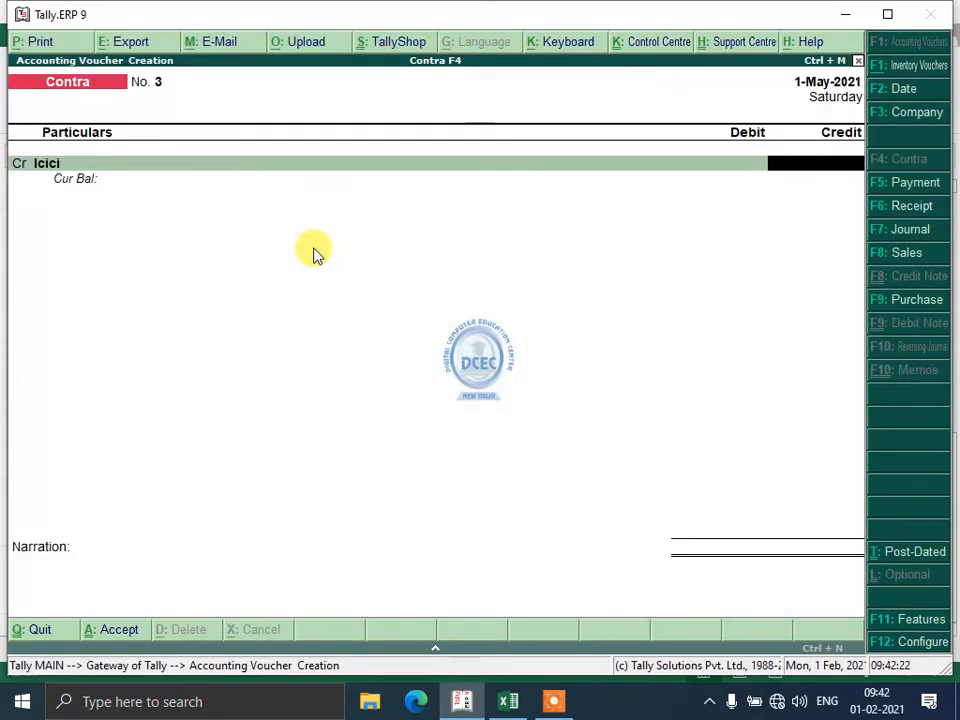
# Credit Icici with 2000 and accept the default cheque allocation dated 1-May-2021.
pyautogui.write('2000')
pyautogui.press('Return')
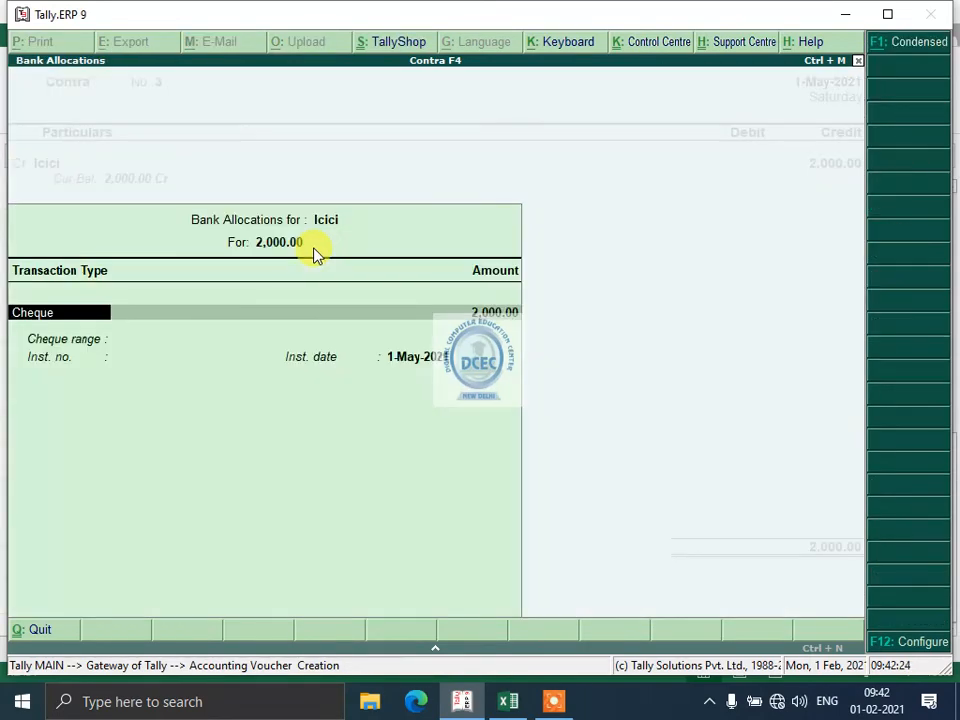
pyautogui.press('Return')
pyautogui.press('Return')
pyautogui.press('Return')
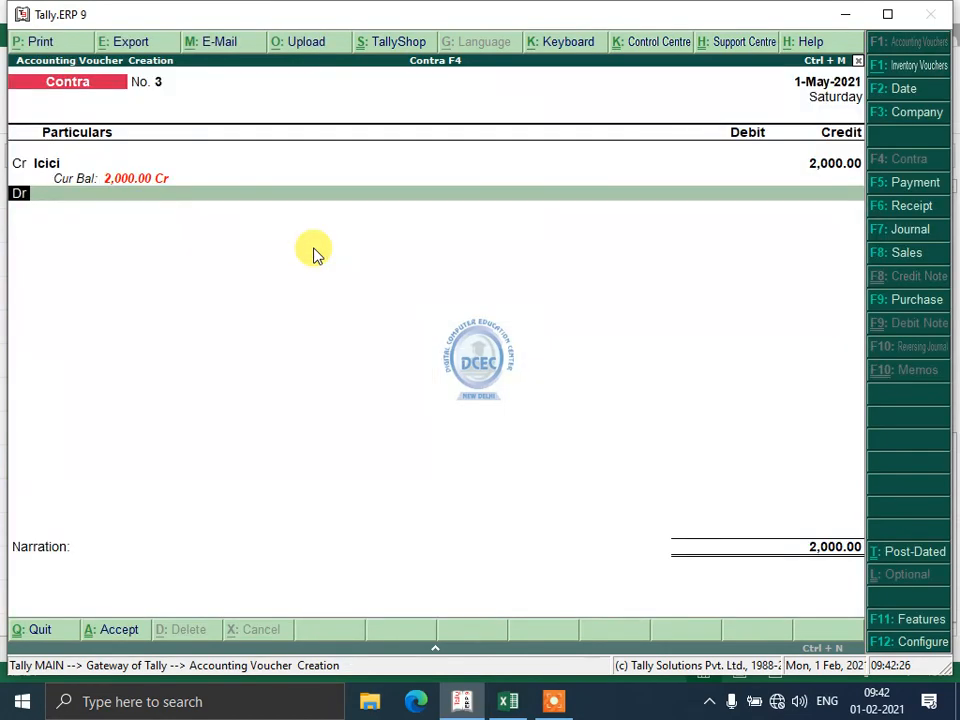
# Choose Pnb as the debit ledger with the amount 2,000.00 and accept its Cheque/DD allocation dated 1-May-2021.
pyautogui.press('Down')
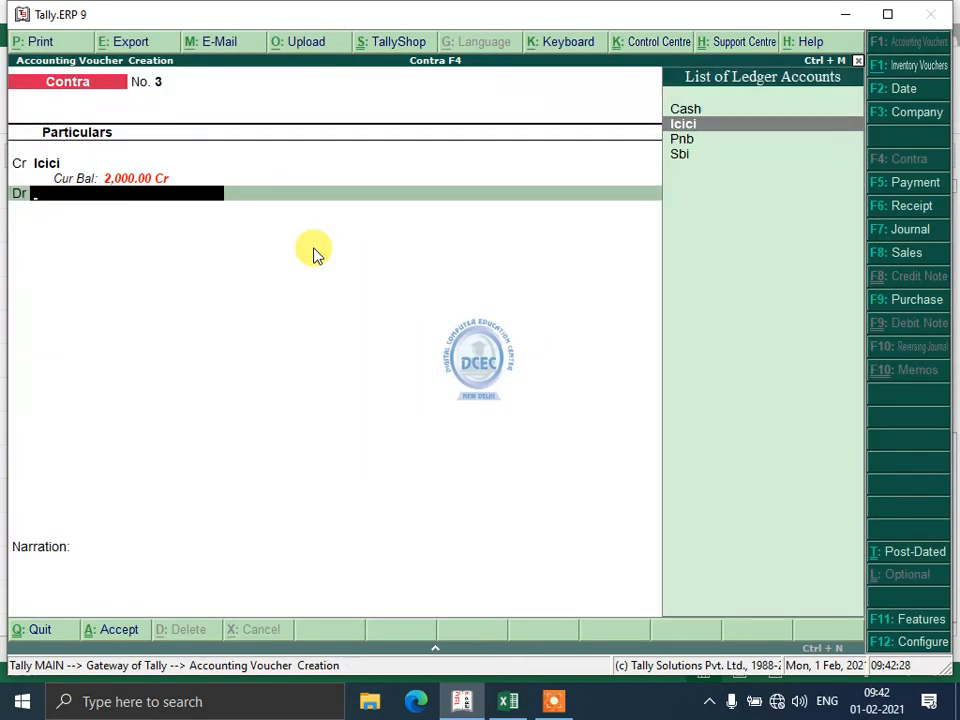
pyautogui.press('Down')
pyautogui.press('Return')
pyautogui.press('Return')
pyautogui.press('Return')
pyautogui.press('Return')
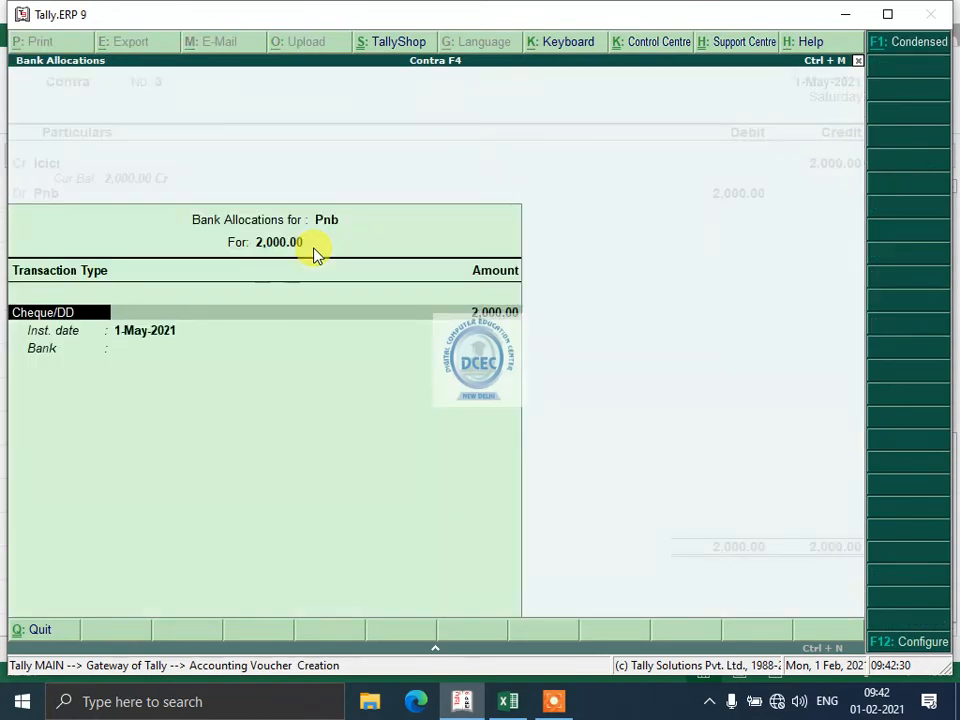
pyautogui.press('Return')
pyautogui.press('Return')
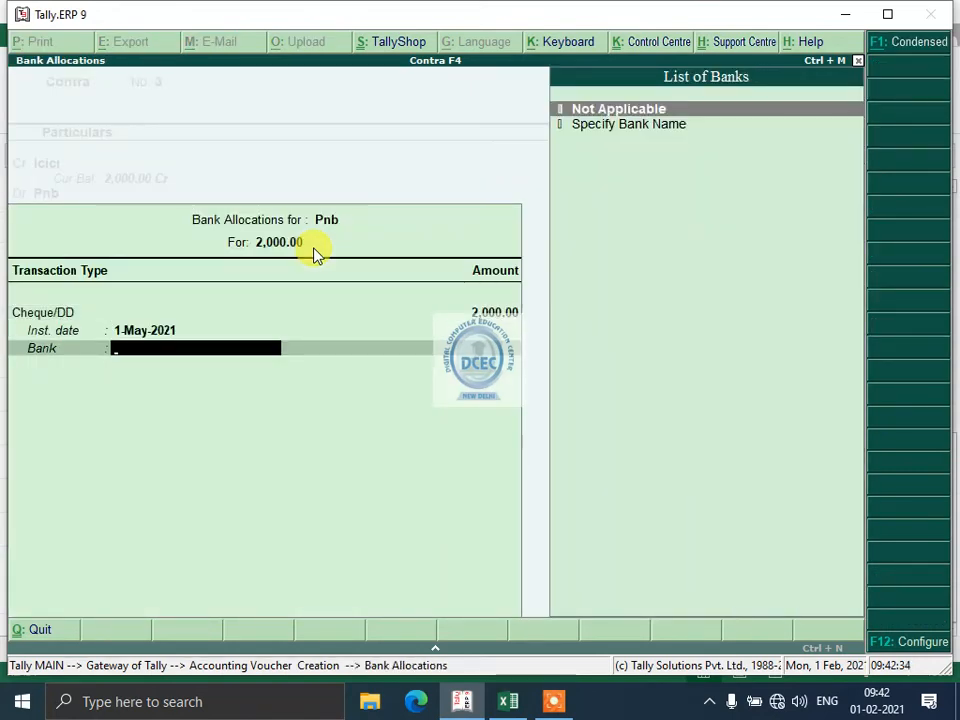
pyautogui.press('BackSpace')
pyautogui.press('Return')
pyautogui.press('Return')
# Enter the narration ch no.32232 cash transfer from icici to pnb and save the contra voucher.
pyautogui.write('ch')
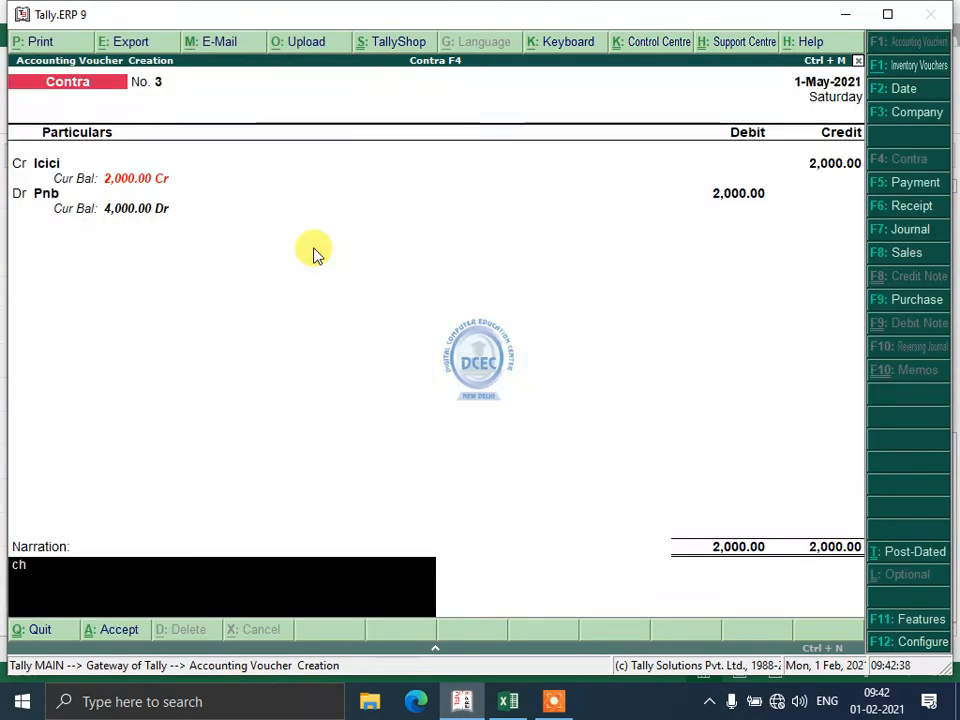
pyautogui.write(' no.32232')
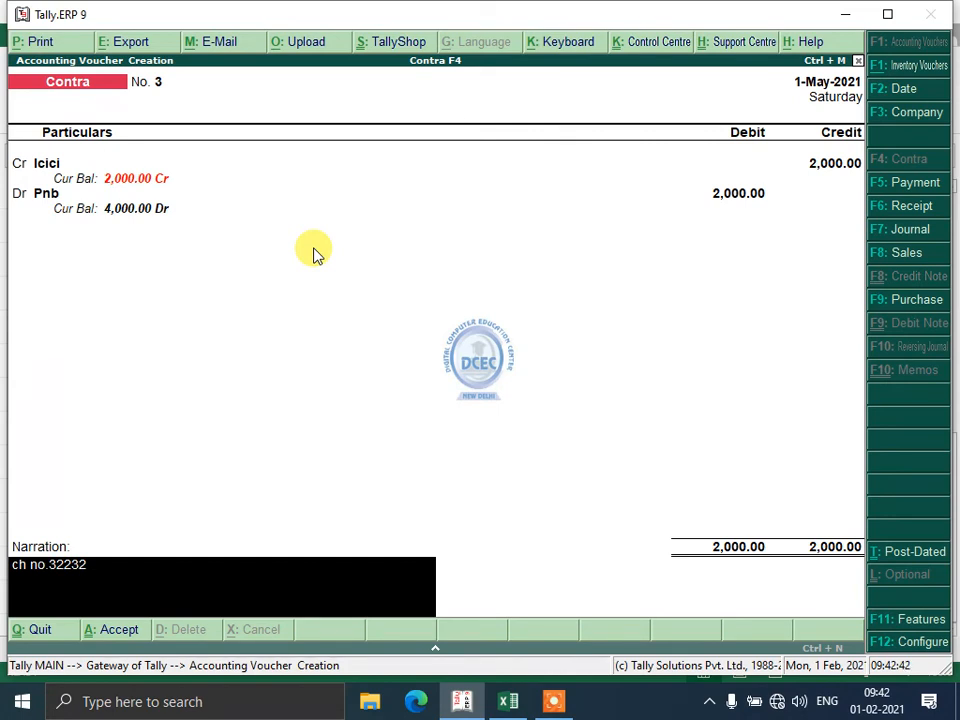
pyautogui.write(' cash')
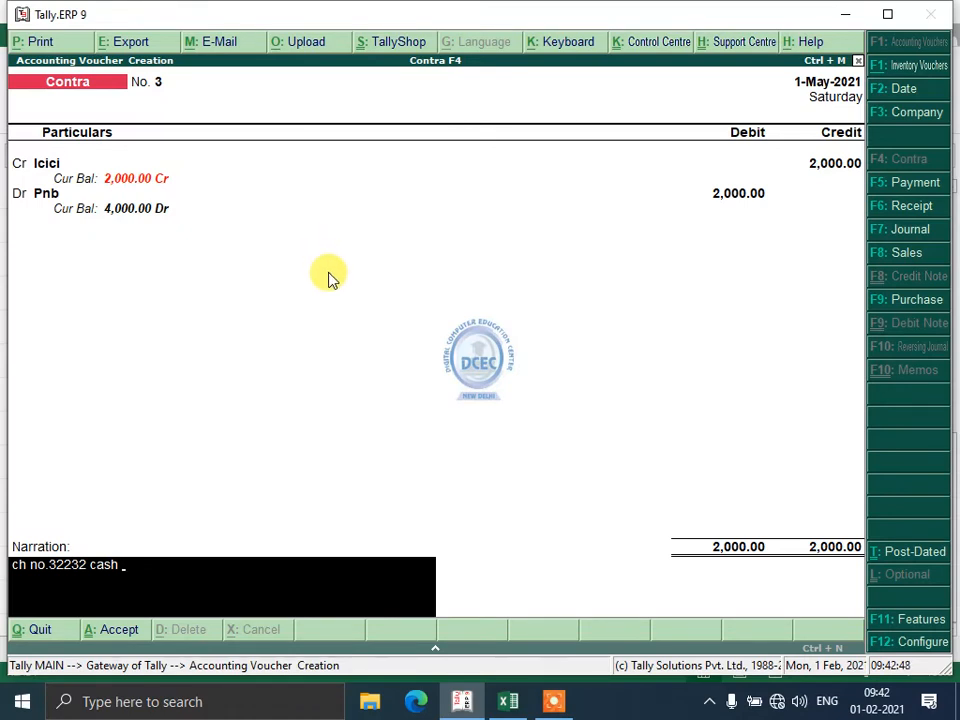
pyautogui.write('tranfer')
pyautogui.press('BackSpace')
pyautogui.press('BackSpace')
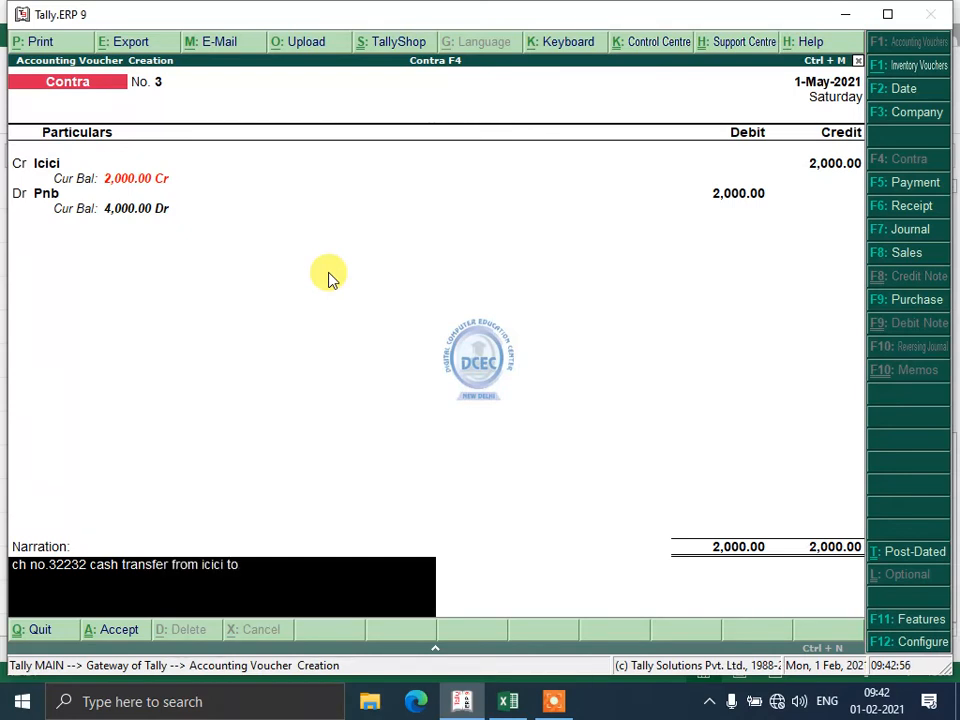
pyautogui.write('pnb')
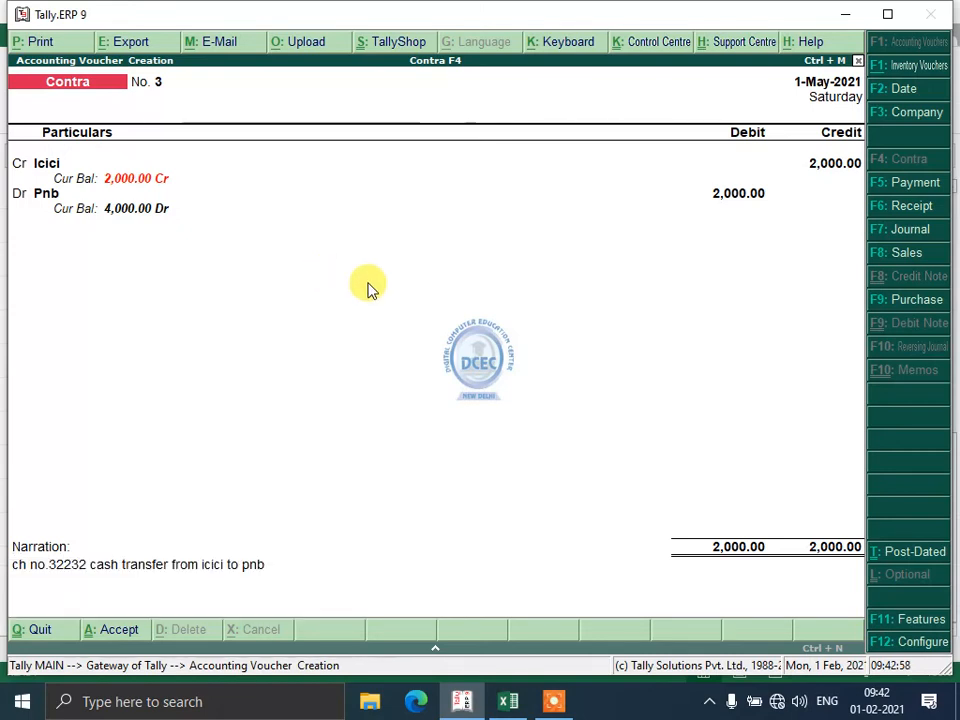
pyautogui.press('Return')
pyautogui.press('Return')
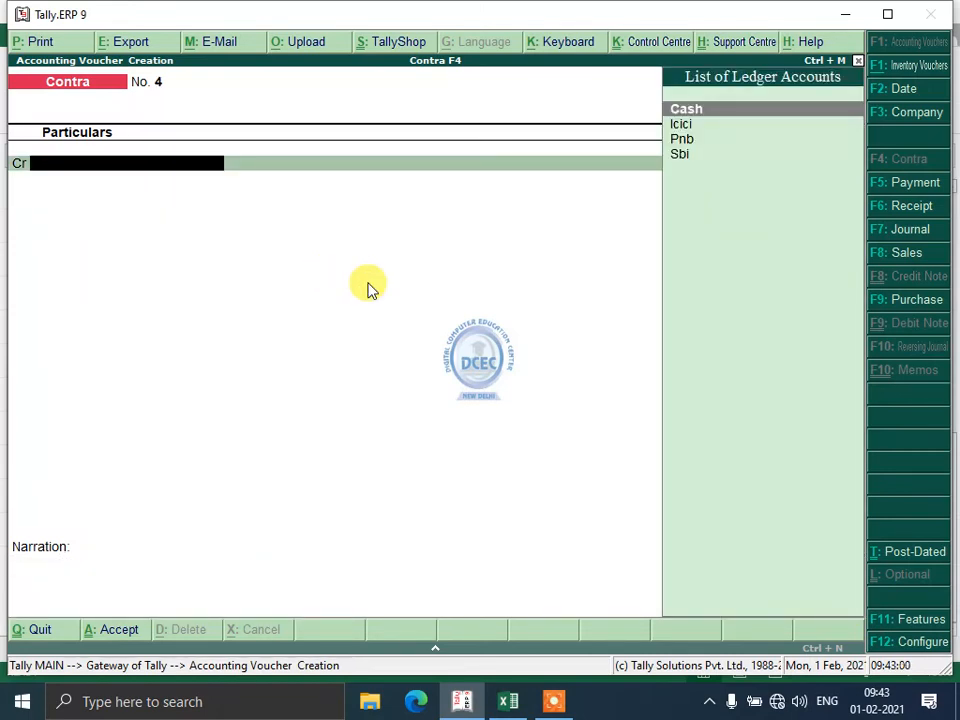
# Quit voucher creation and return to the Gateway of Tally.
pyautogui.press('Escape')
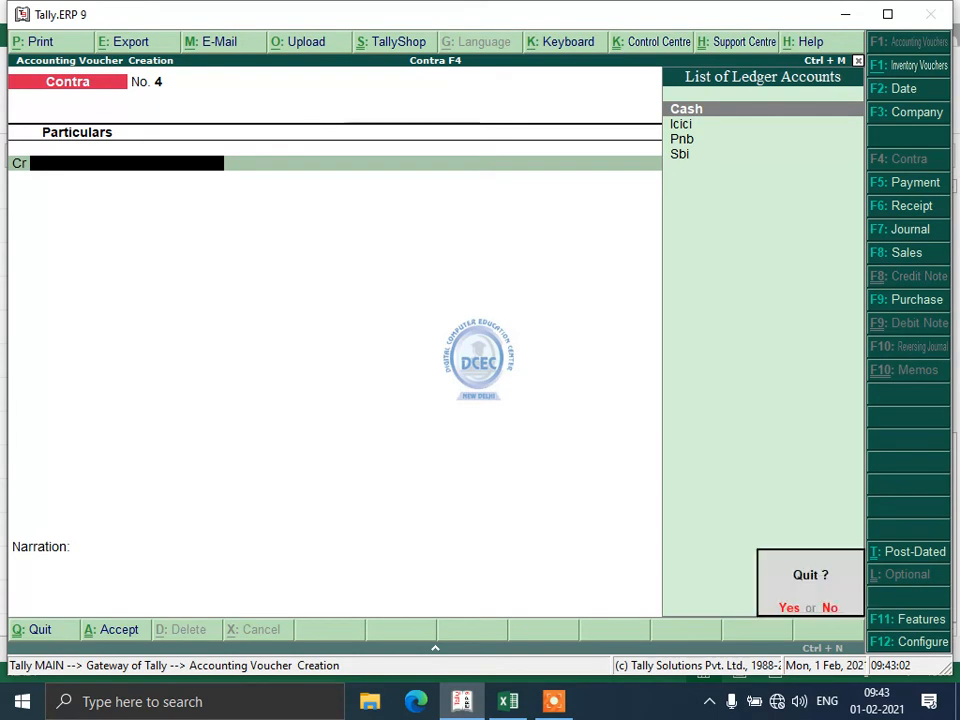
pyautogui.press('F8')
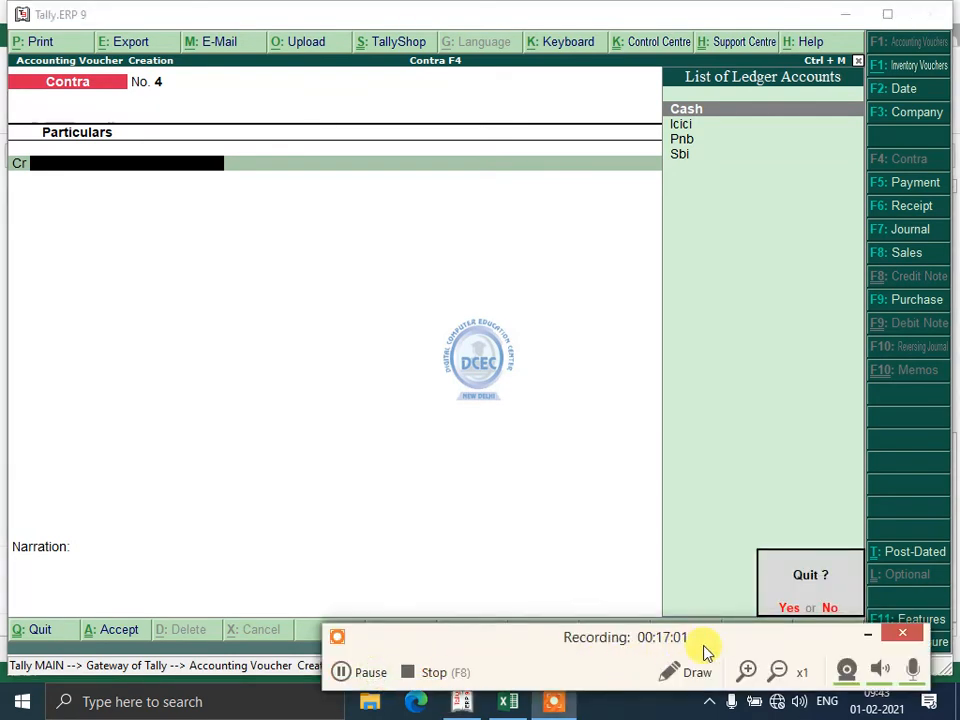
pyautogui.click(862, 636)
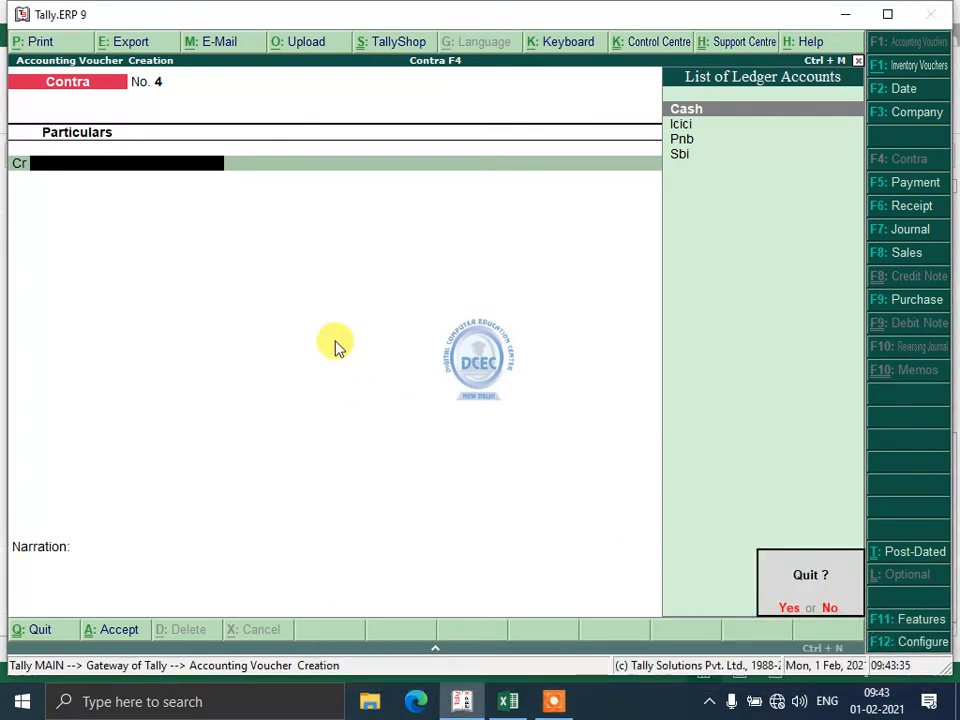
pyautogui.press('y')
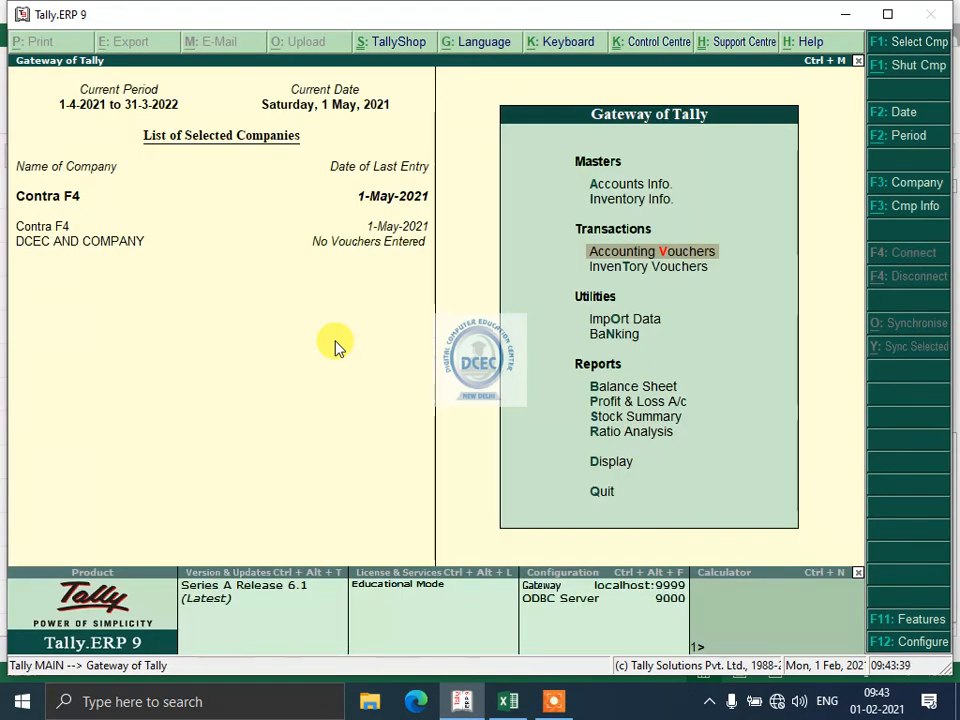
# Open the Day Book report from the display reports.
pyautogui.press('Down')
pyautogui.press('Down')
pyautogui.press('Down')
pyautogui.press('Down')
pyautogui.press('Down')
pyautogui.press('Down')
pyautogui.press('Down')
pyautogui.press('Down')
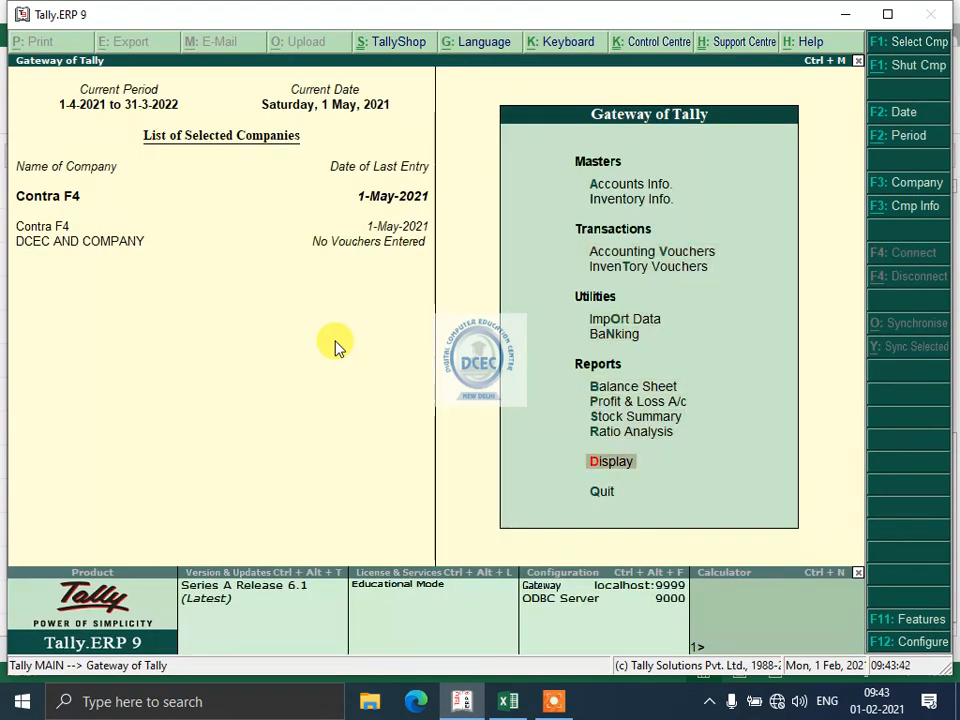
pyautogui.press('Return')
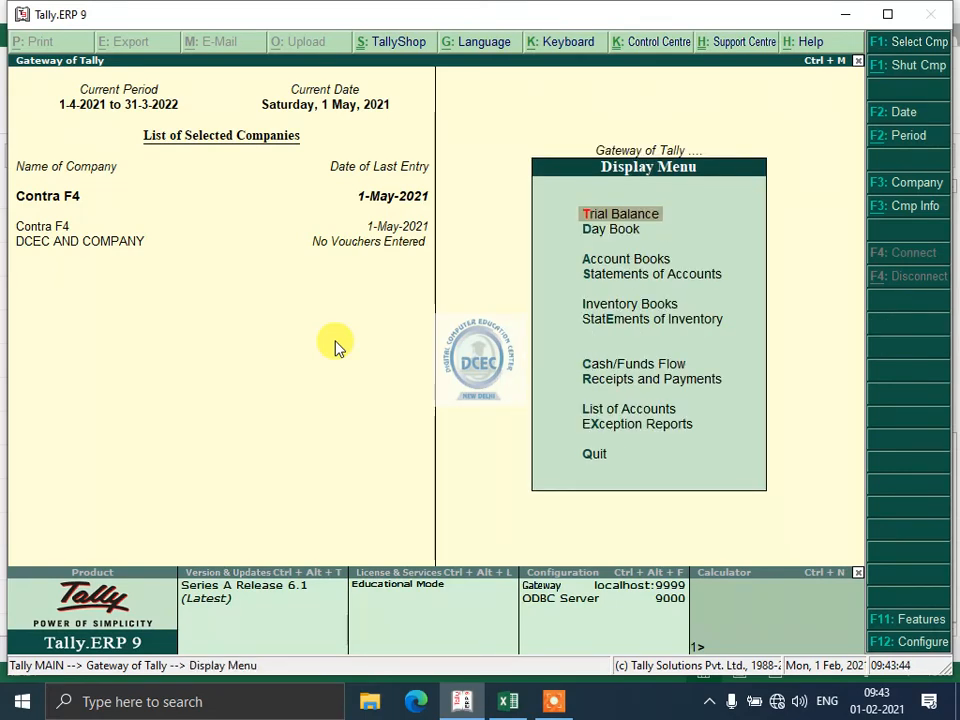
pyautogui.press('Down')
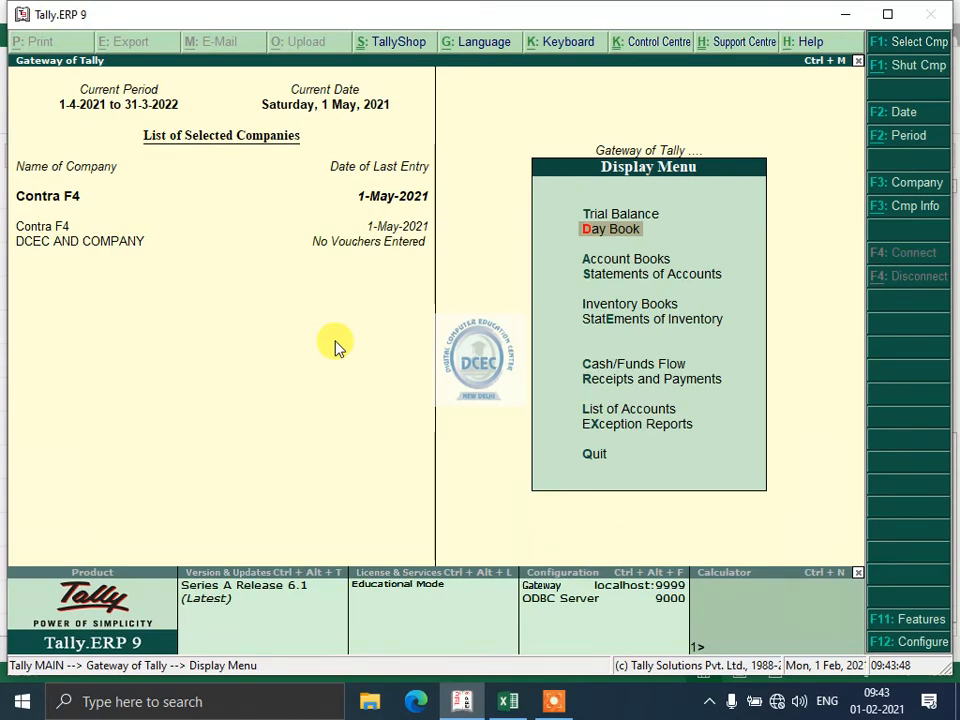
pyautogui.press('Return')
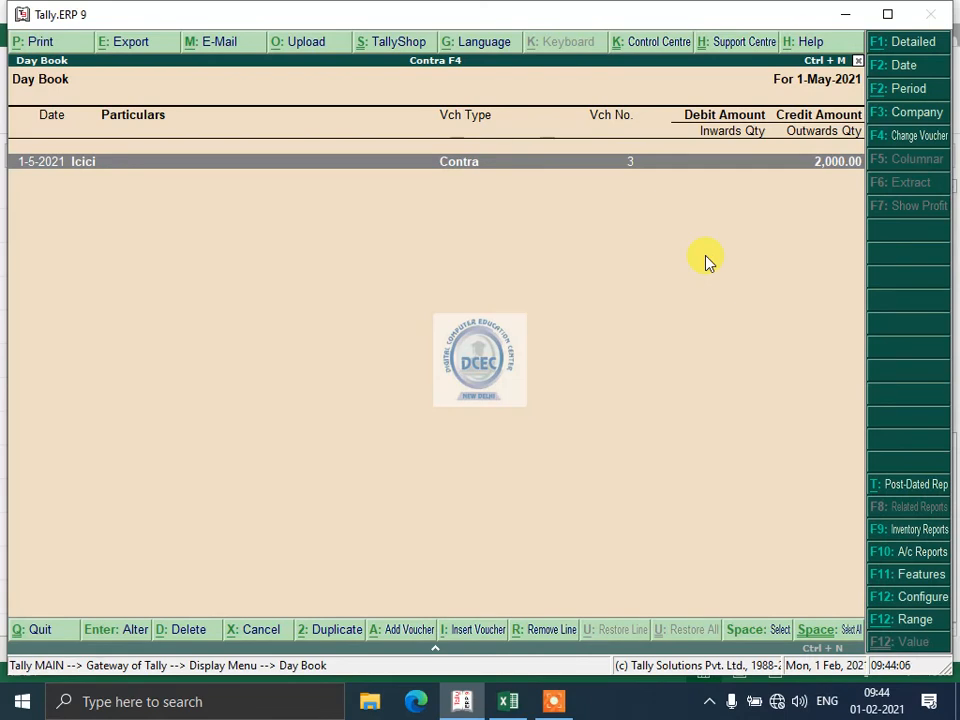
# Set the Day Book period to 1-Apr-2021 through 31-Mar-2022 and open the Cash contra voucher dated 1-4-2021.
pyautogui.hotkey('alt', 'F2')
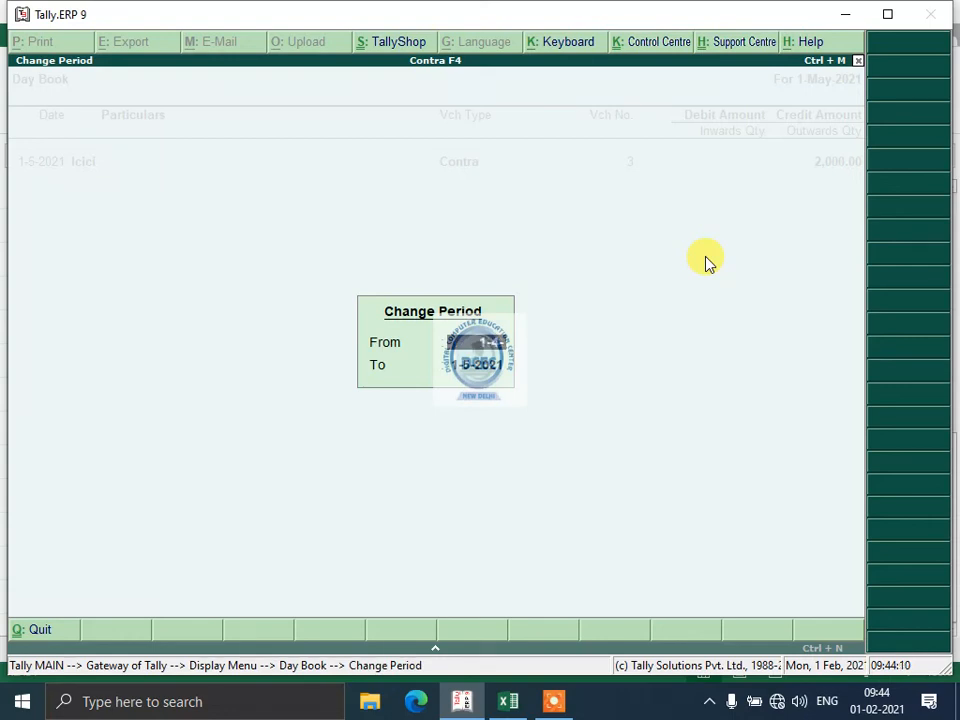
pyautogui.press('Return')
pyautogui.write('31')
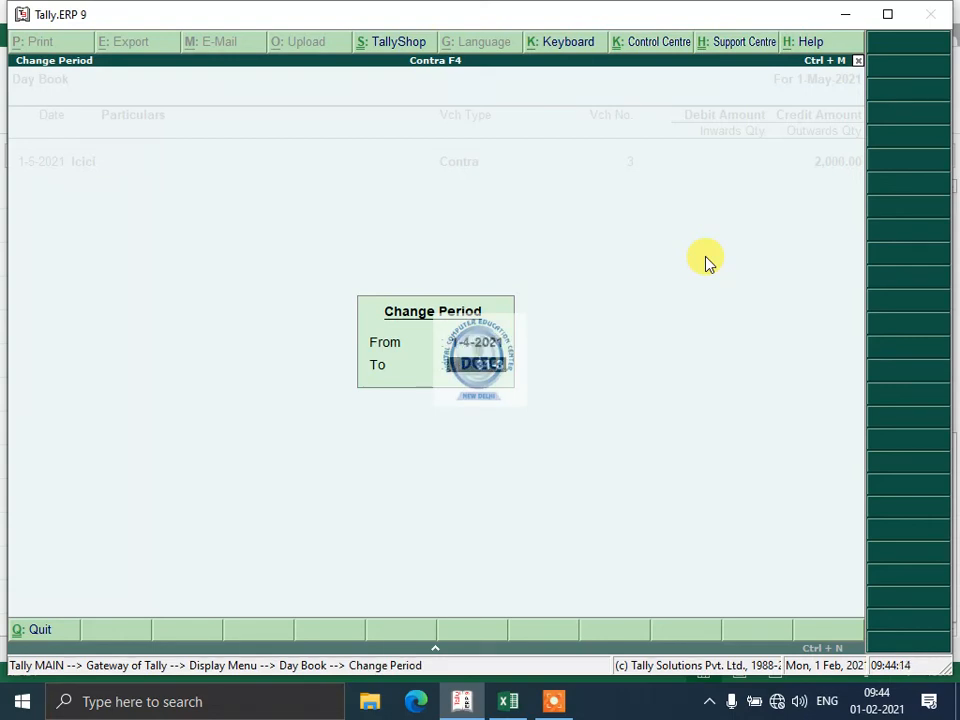
pyautogui.press('Return')
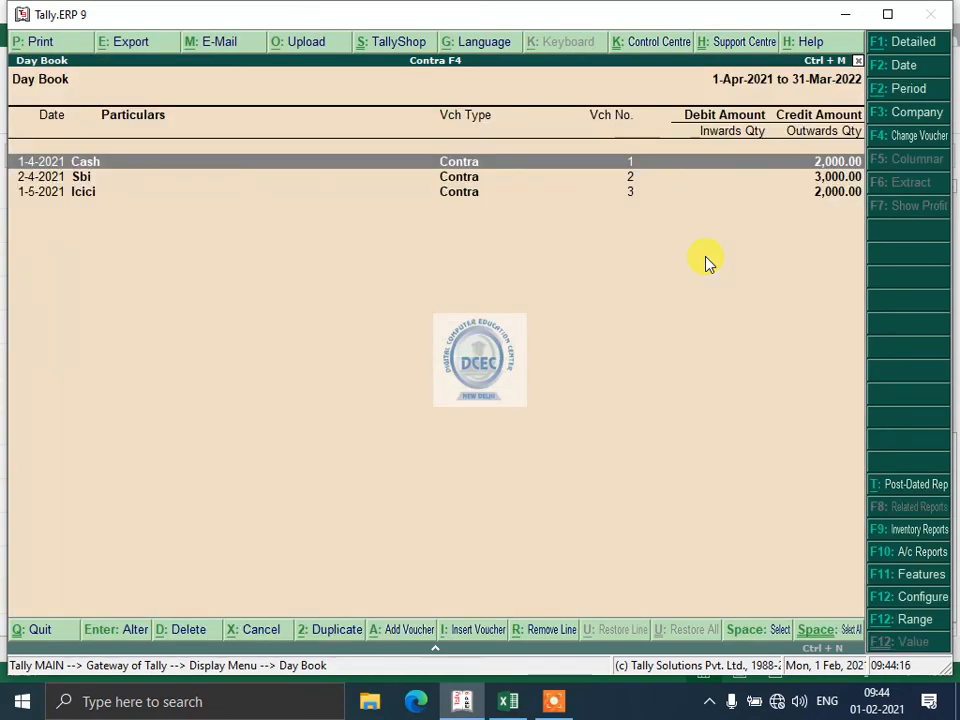
pyautogui.press('Return')
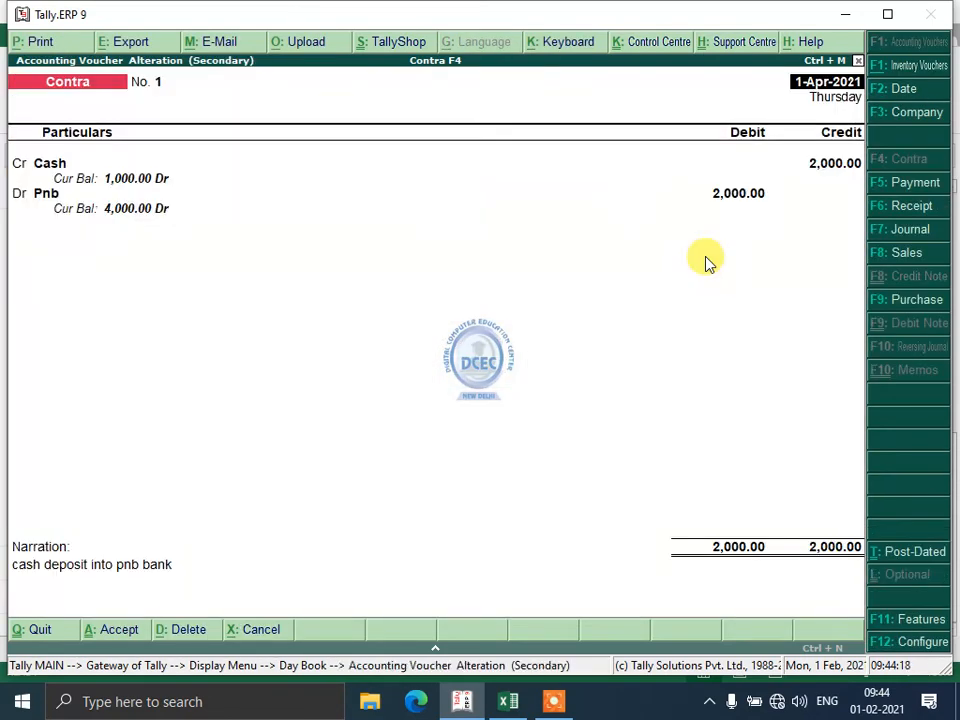
# Go through the date, ledger and amount fields of the Cash contra voucher and accept it.
pyautogui.press('Return')
pyautogui.press('Return')
pyautogui.press('Return')
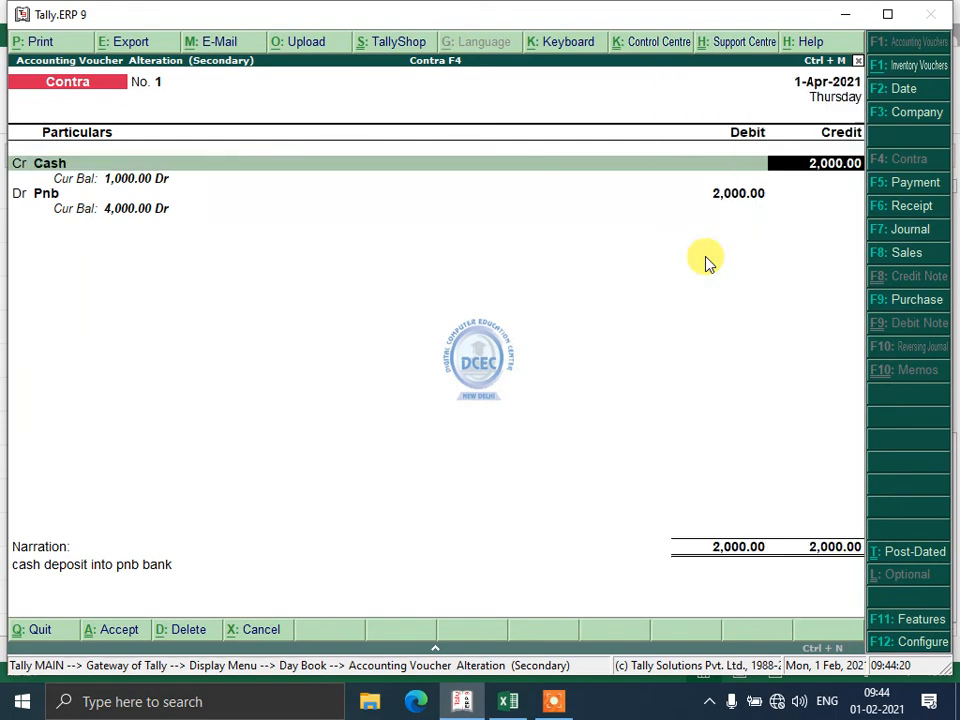
pyautogui.press('Return')
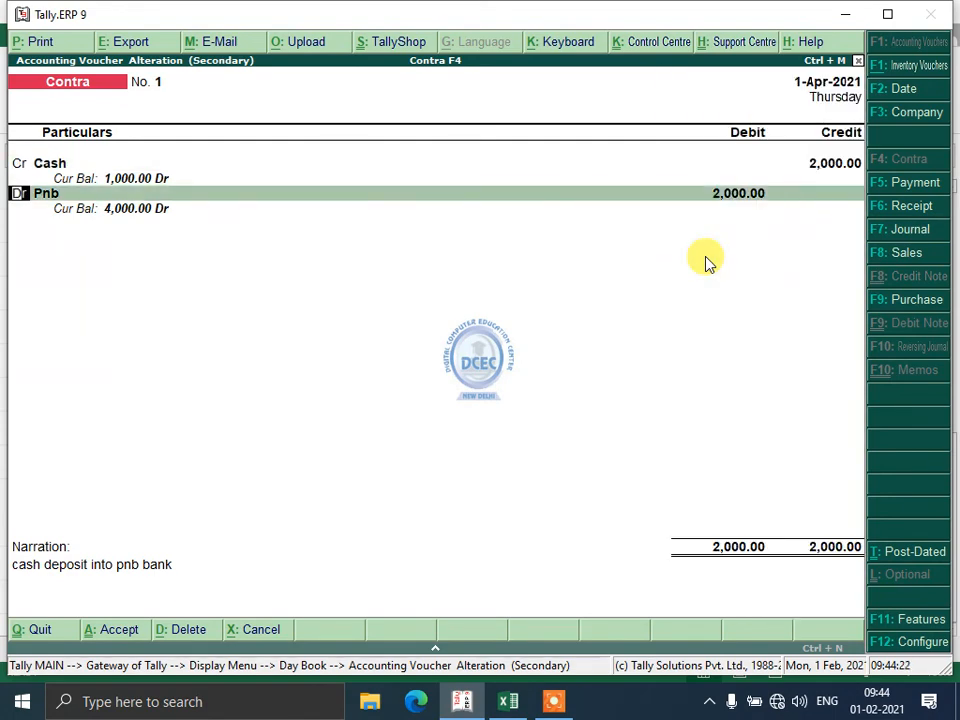
pyautogui.hotkey('ctrl', 'a')
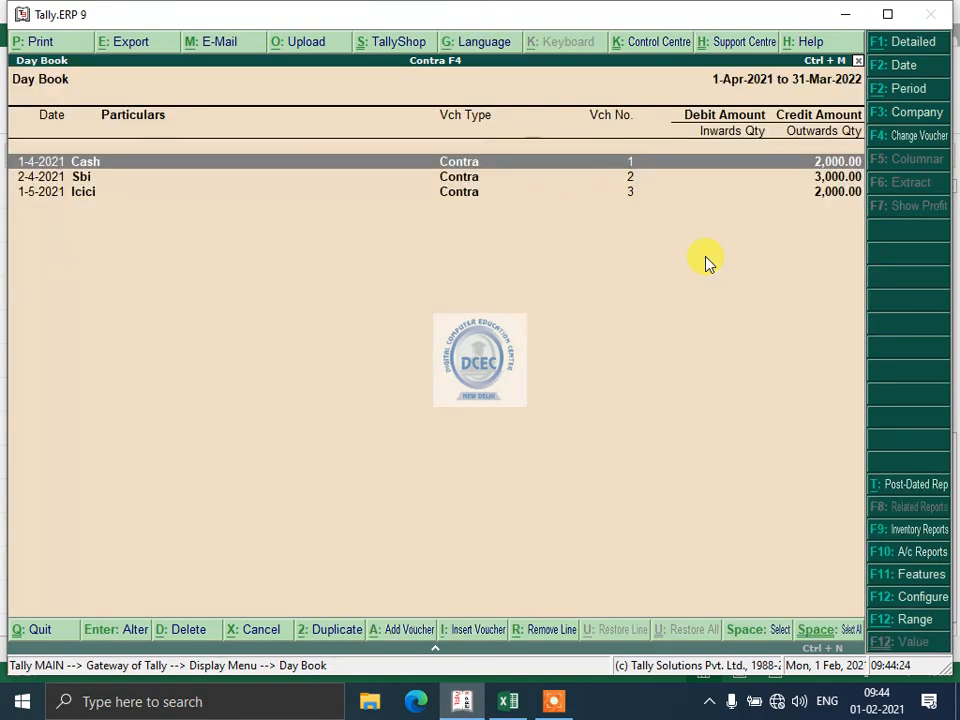
# Reopen the Cash contra voucher dated 1-4-2021 from the Day Book and delete it.
pyautogui.press('Down')
pyautogui.press('Up')
pyautogui.press('Down')
pyautogui.press('Up')
pyautogui.press('Return')
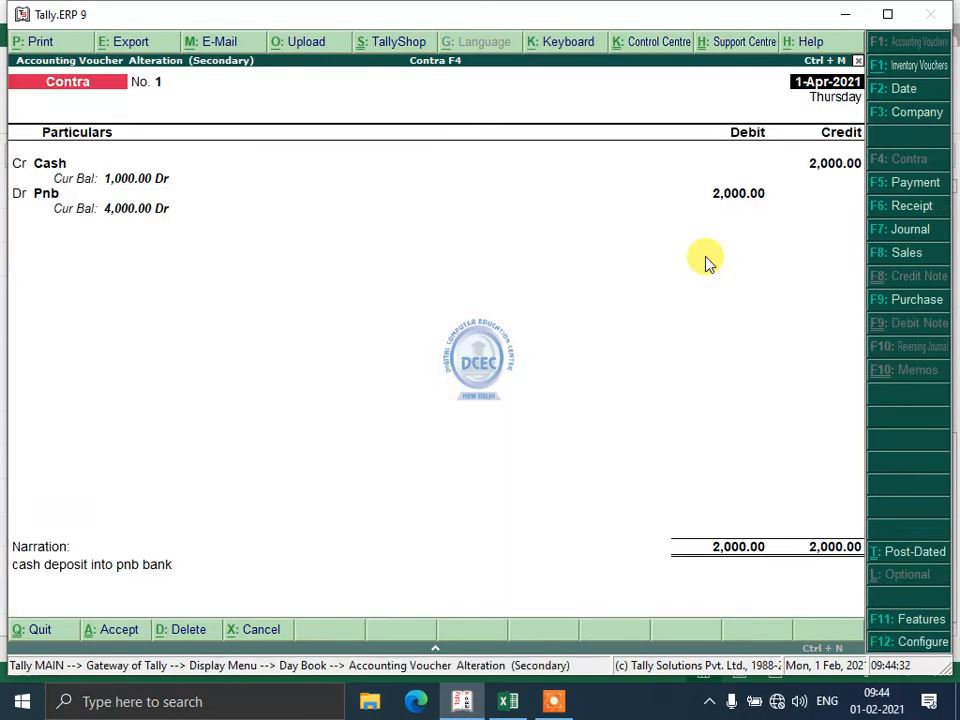
pyautogui.hotkey('alt', 'd')
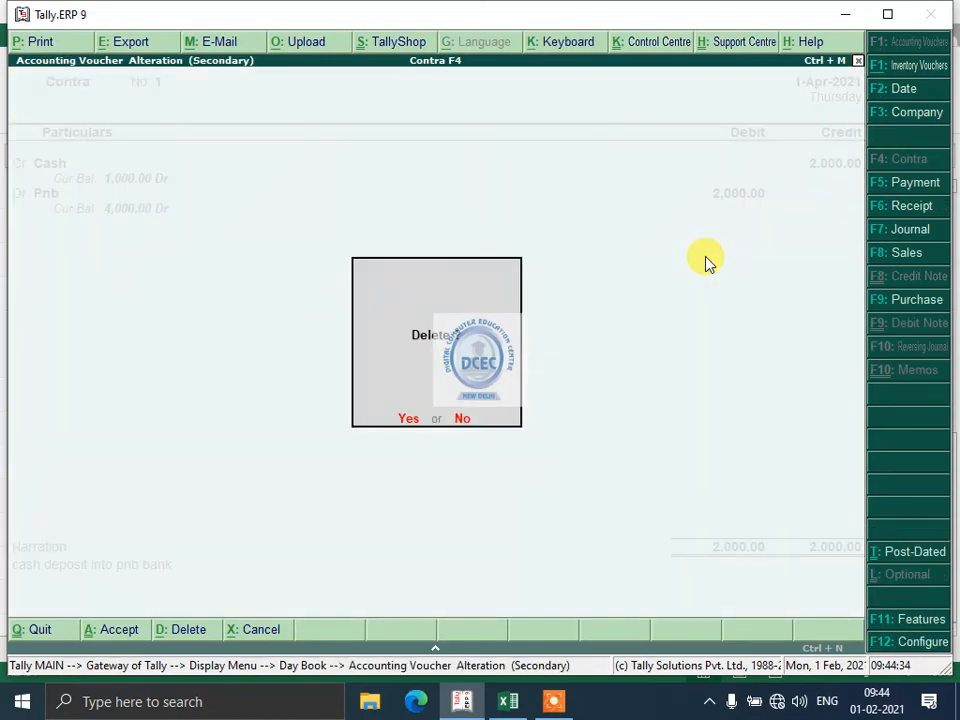
pyautogui.press('Escape')
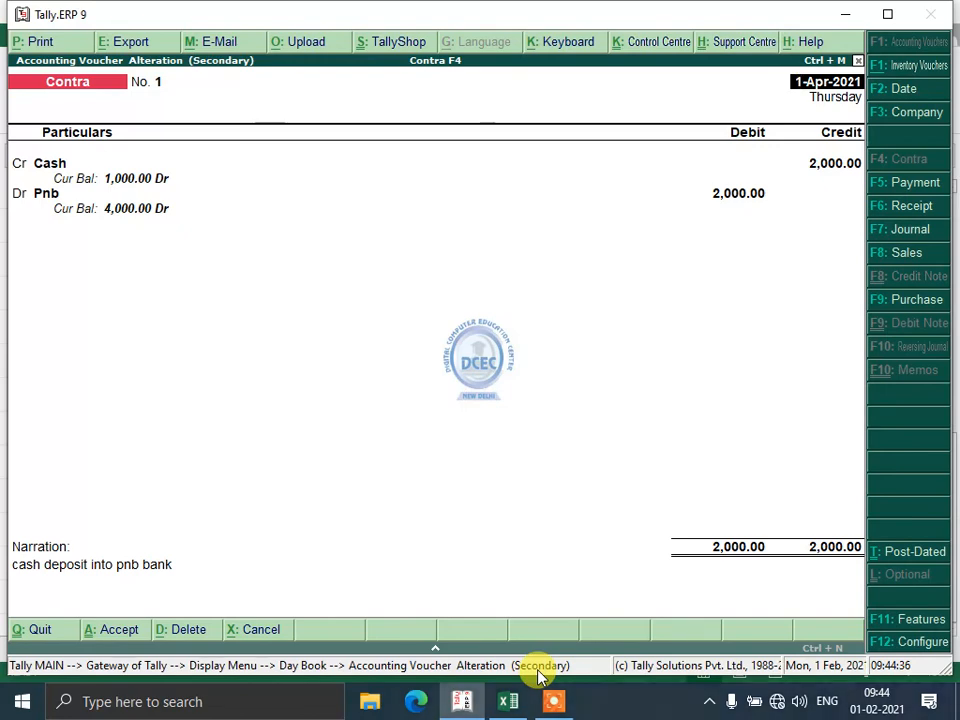
pyautogui.hotkey('alt', 'd')
pyautogui.press('y')
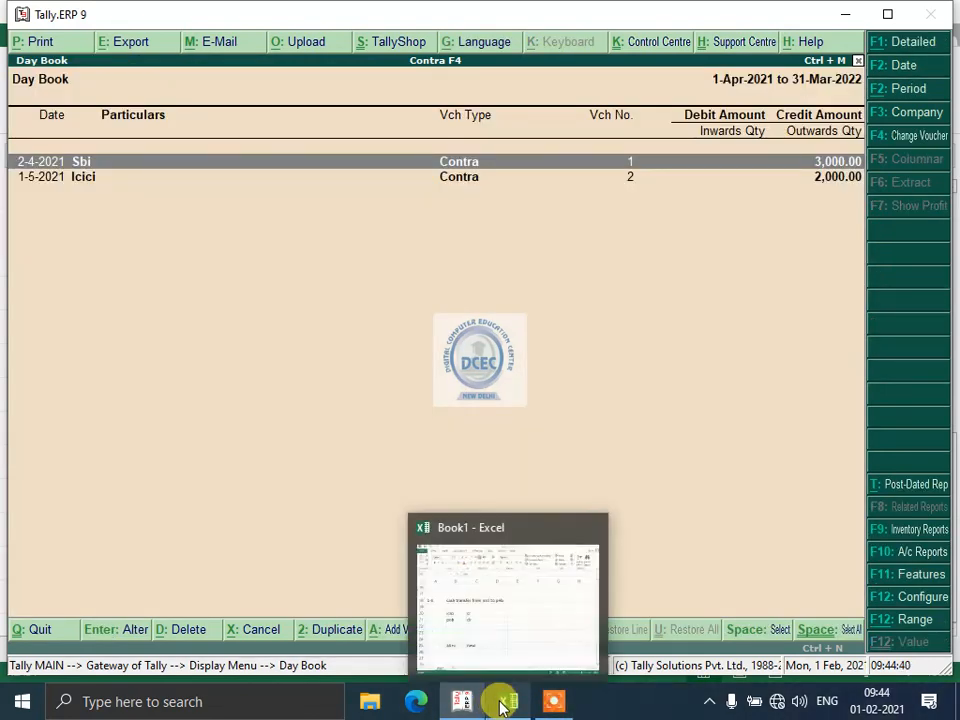
# Leave the Day Book for the Gateway of Tally and switch to the shortcut notes in the Excel workbook Book1.
pyautogui.press('Escape')
pyautogui.press('Escape')
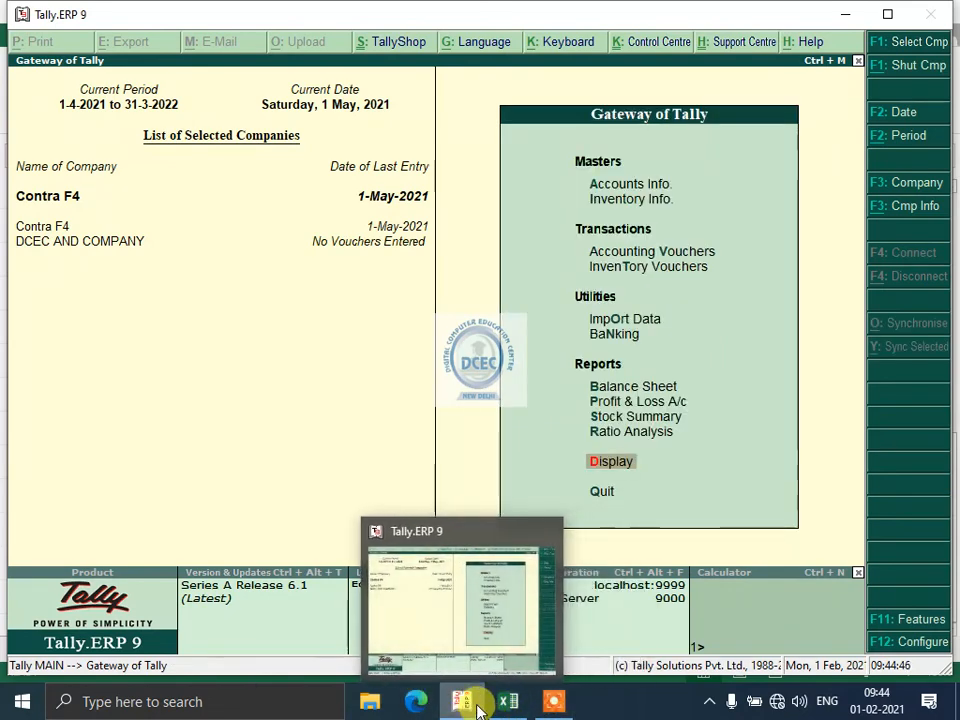
pyautogui.click(507, 701)
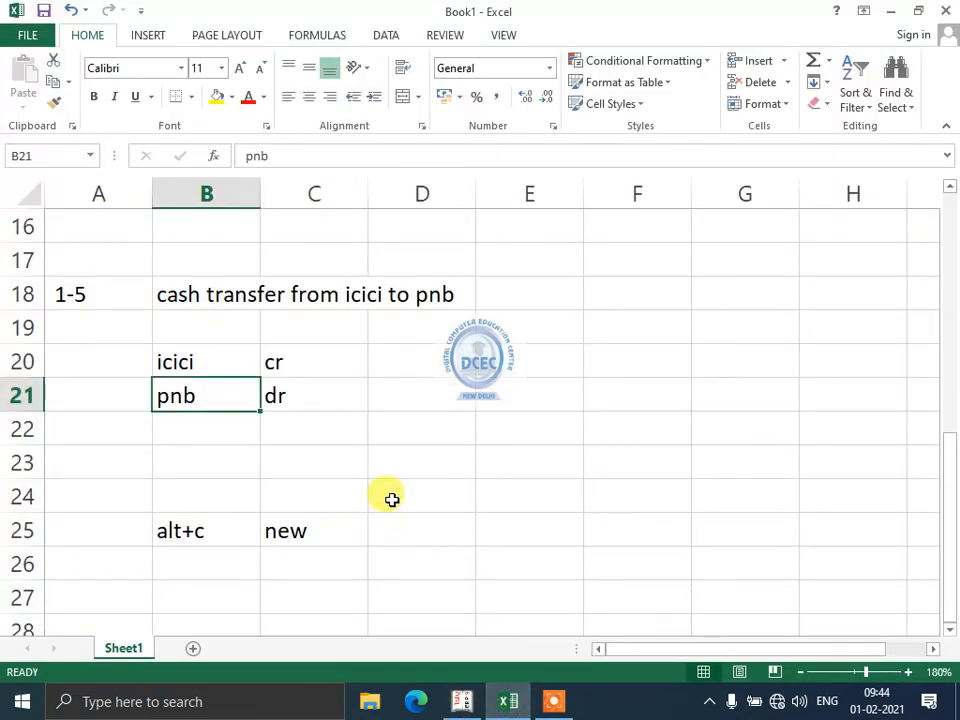
pyautogui.scroll(-1, 391, 499)
pyautogui.click(214, 463)
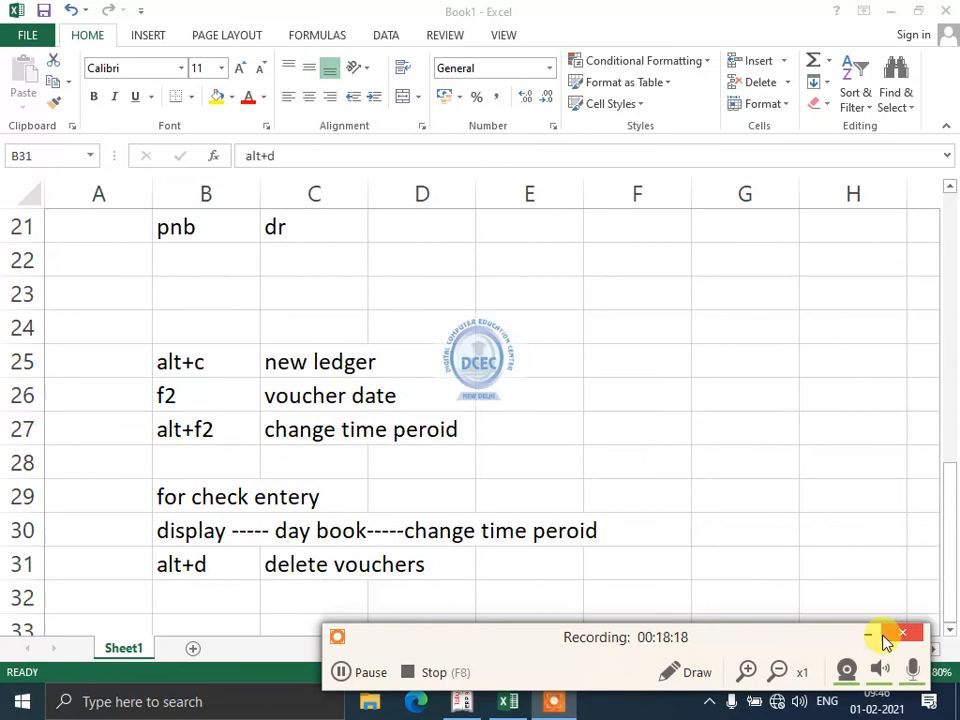
pyautogui.click(885, 636)
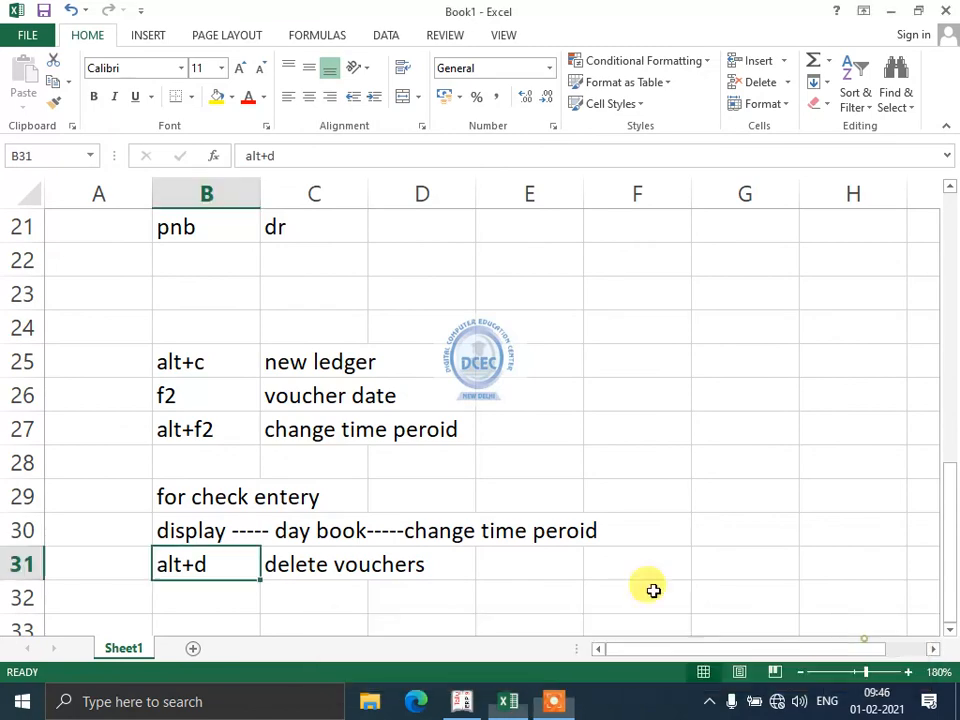
# Review the shortcut notes in rows 25 to 27 for creating a ledger, setting the voucher date and changing the time period.
pyautogui.moveTo(99, 323); pyautogui.dragTo(640, 595)
pyautogui.click(388, 485)
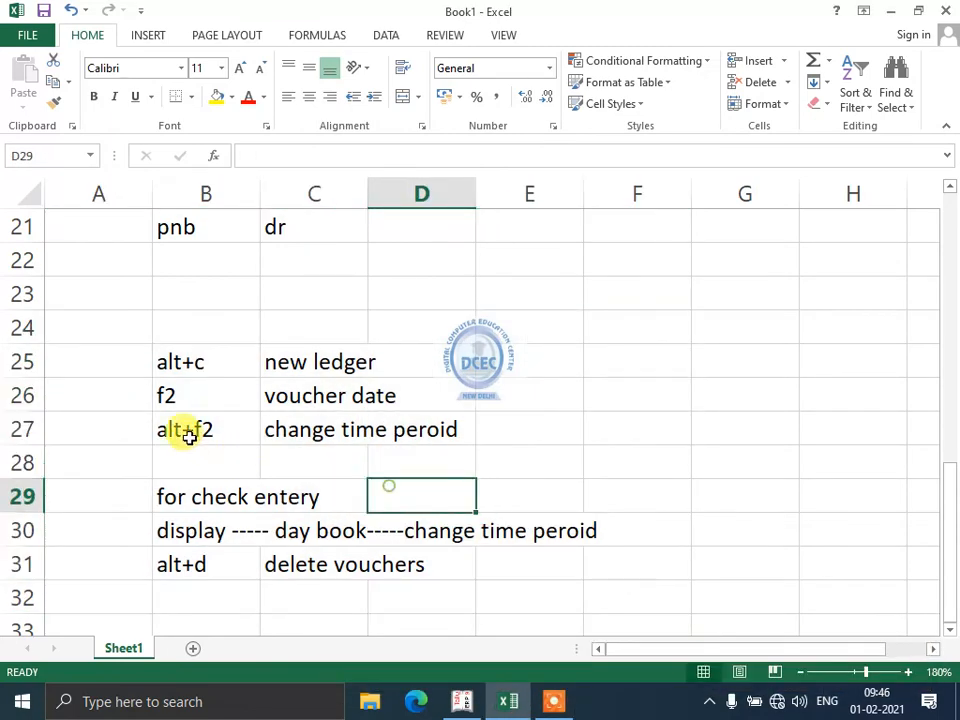
pyautogui.moveTo(178, 361); pyautogui.dragTo(322, 367)
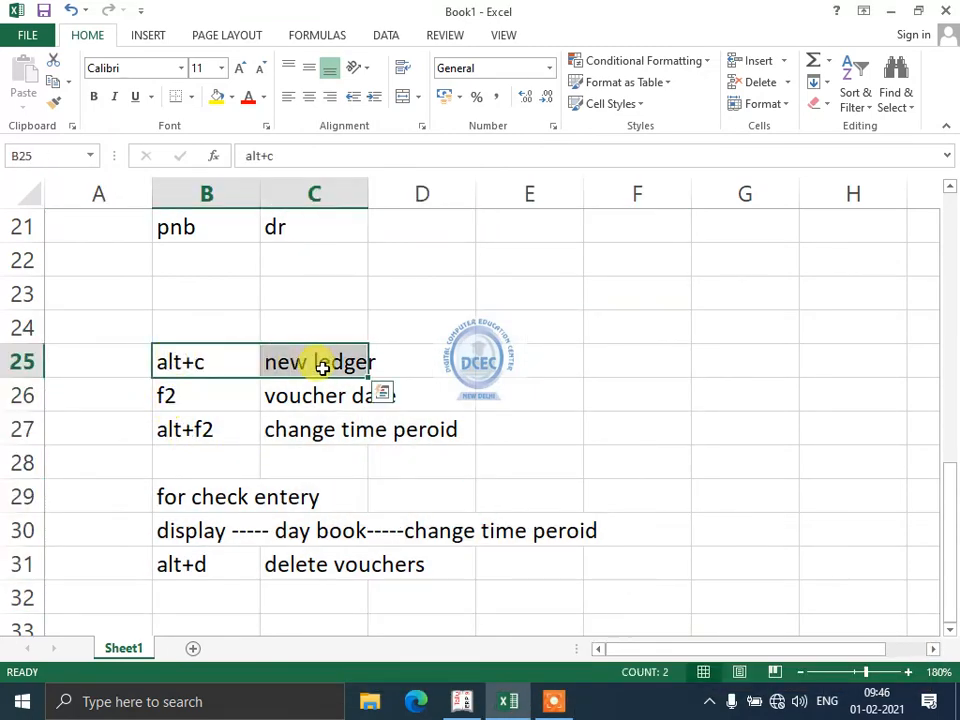
pyautogui.moveTo(178, 395); pyautogui.dragTo(330, 396)
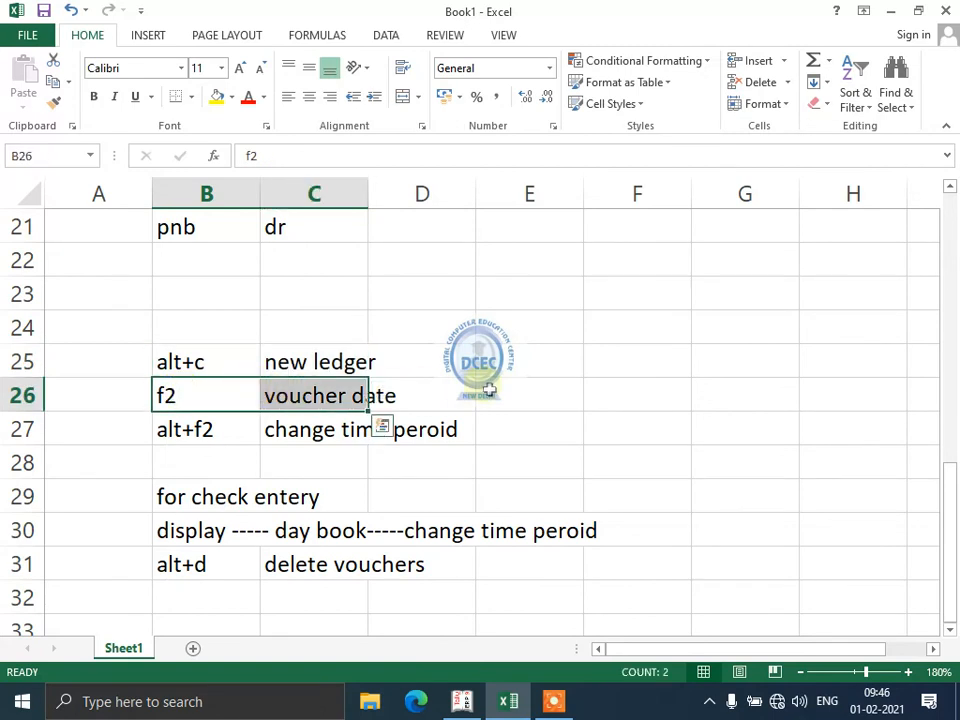
pyautogui.click(489, 390)
pyautogui.click(178, 429)
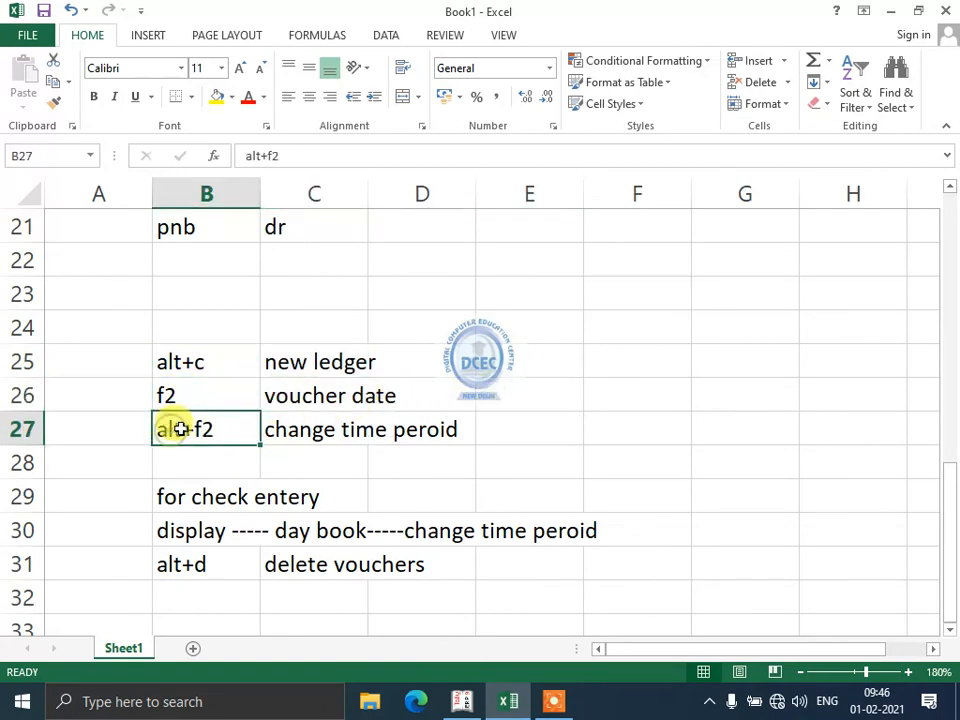
pyautogui.click(292, 427)
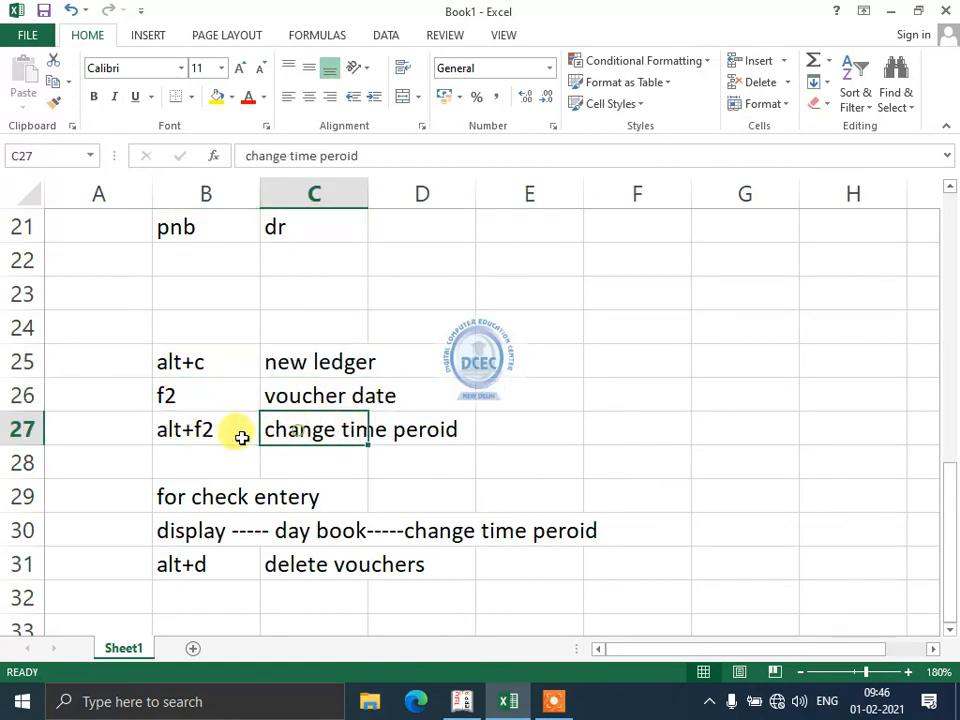
pyautogui.click(193, 434)
pyautogui.click(297, 430)
pyautogui.click(198, 430)
pyautogui.click(292, 430)
pyautogui.click(195, 427)
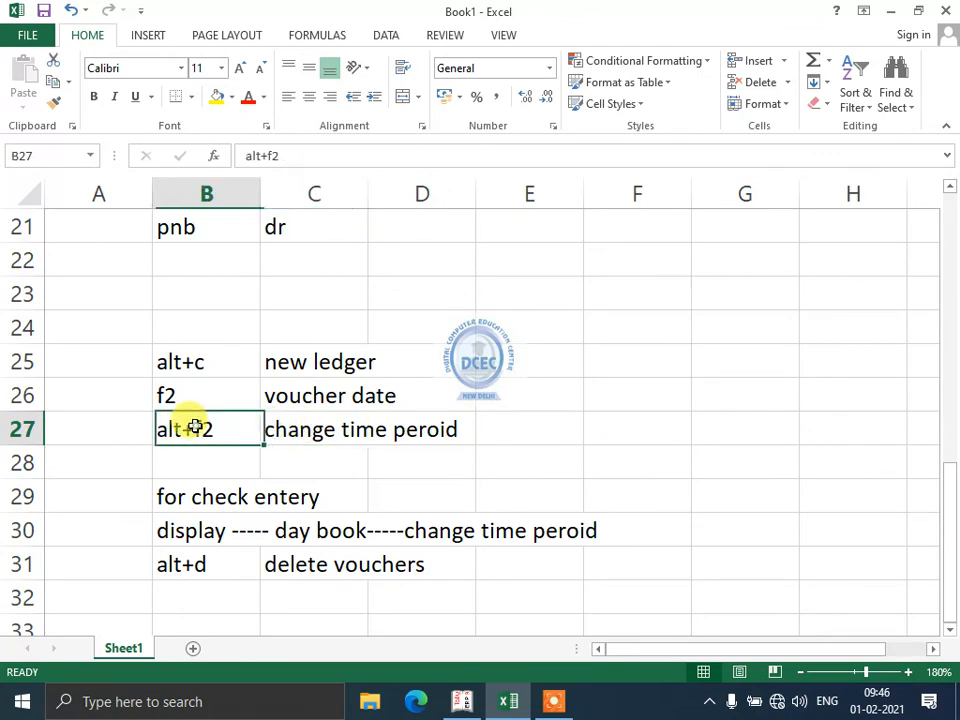
pyautogui.click(275, 427)
pyautogui.click(195, 428)
pyautogui.click(461, 701)
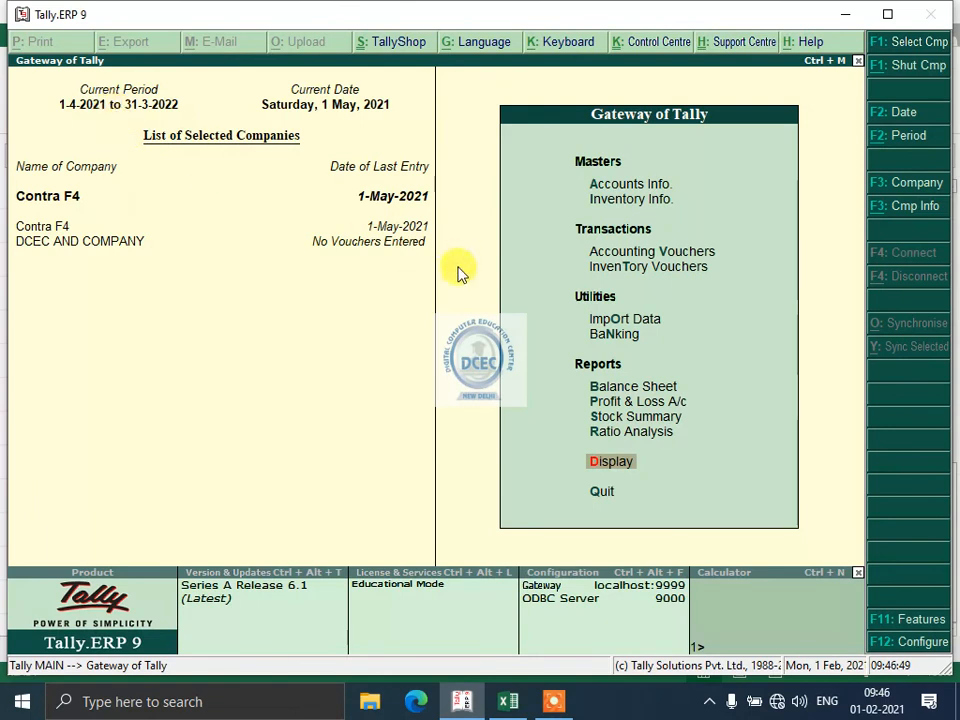
pyautogui.click(553, 701)
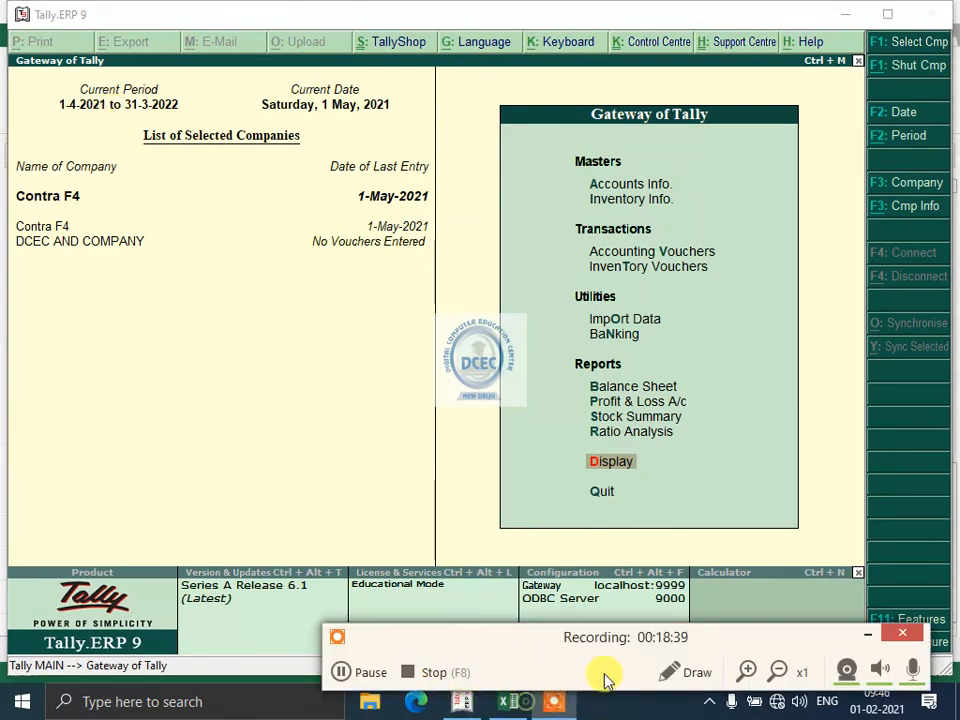
pyautogui.click(867, 634)
pyautogui.click(512, 700)
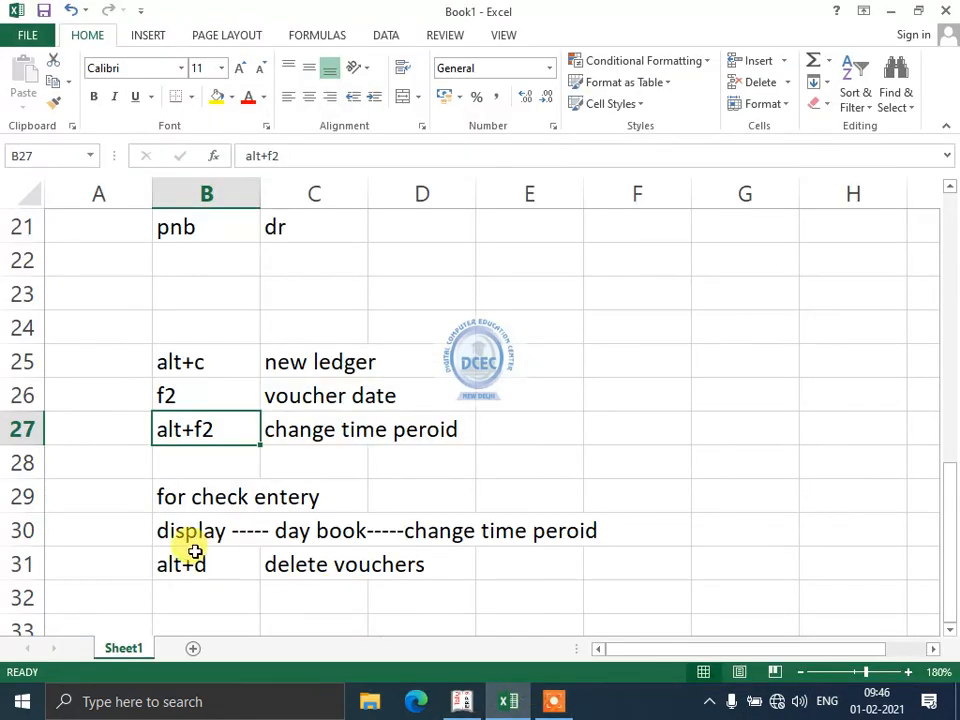
# Review the notes in rows 29 to 31 on checking entries through the Day Book and deleting vouchers.
pyautogui.moveTo(171, 497); pyautogui.dragTo(292, 496)
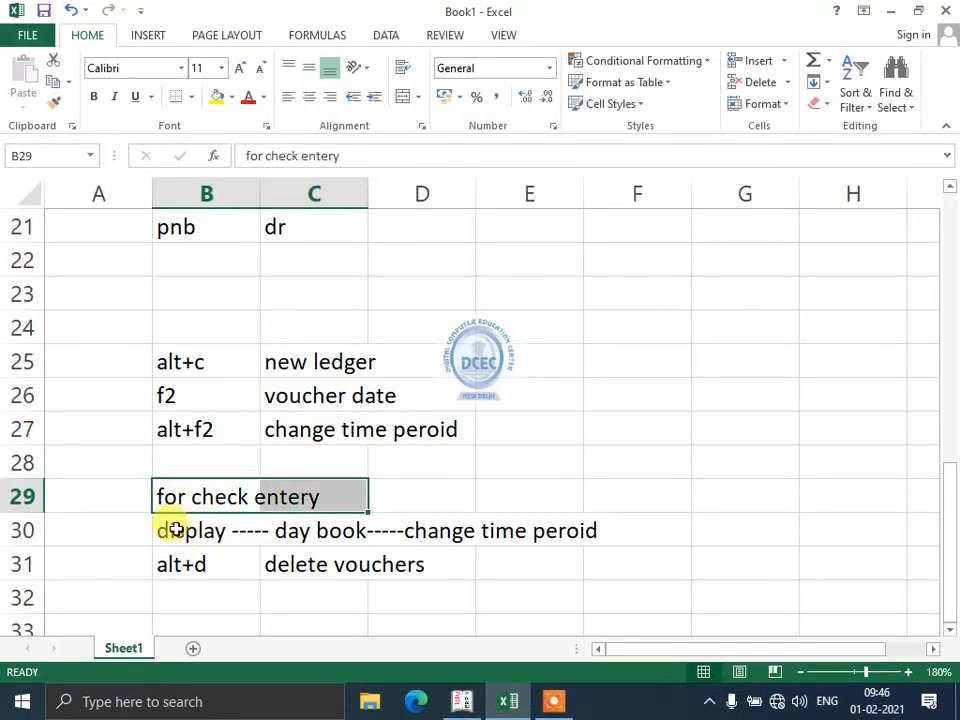
pyautogui.click(182, 530)
pyautogui.click(300, 528)
pyautogui.click(445, 529)
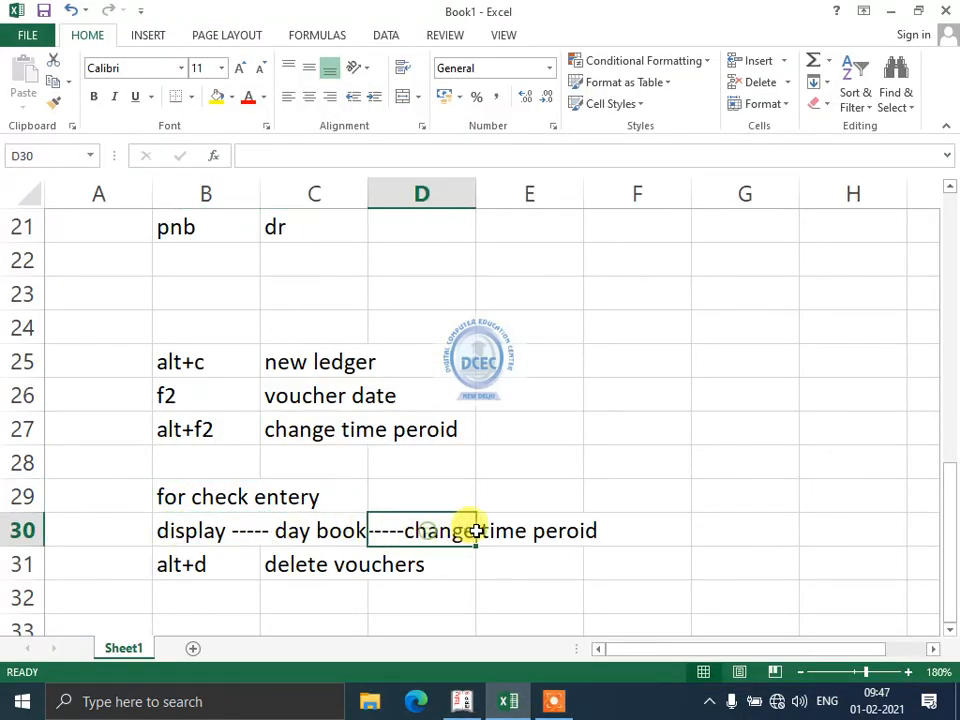
pyautogui.moveTo(476, 530); pyautogui.dragTo(542, 529)
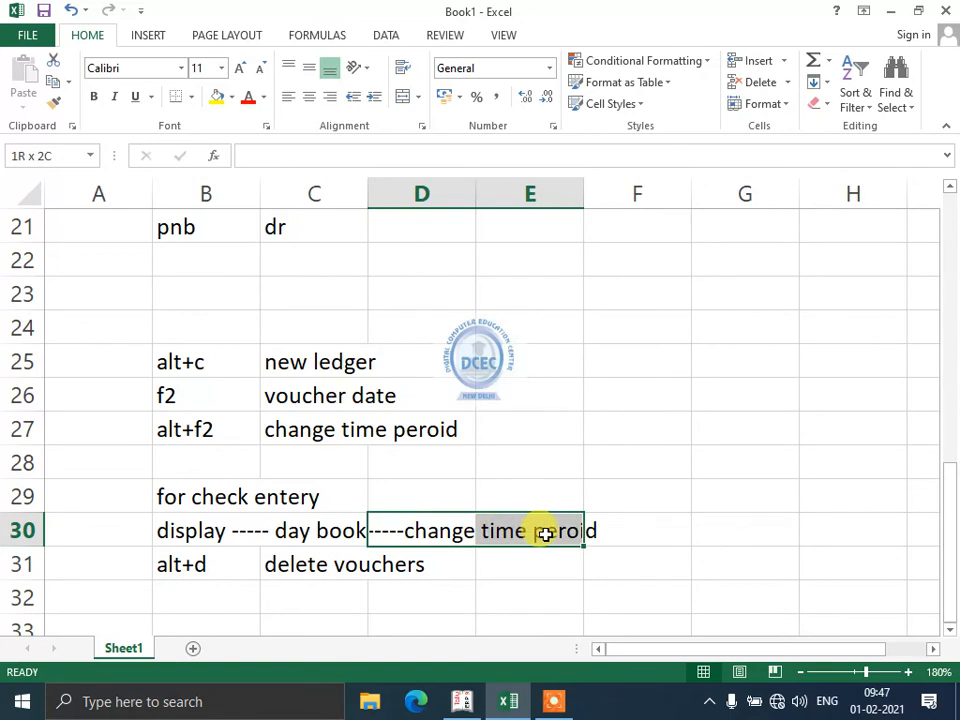
pyautogui.click(172, 561)
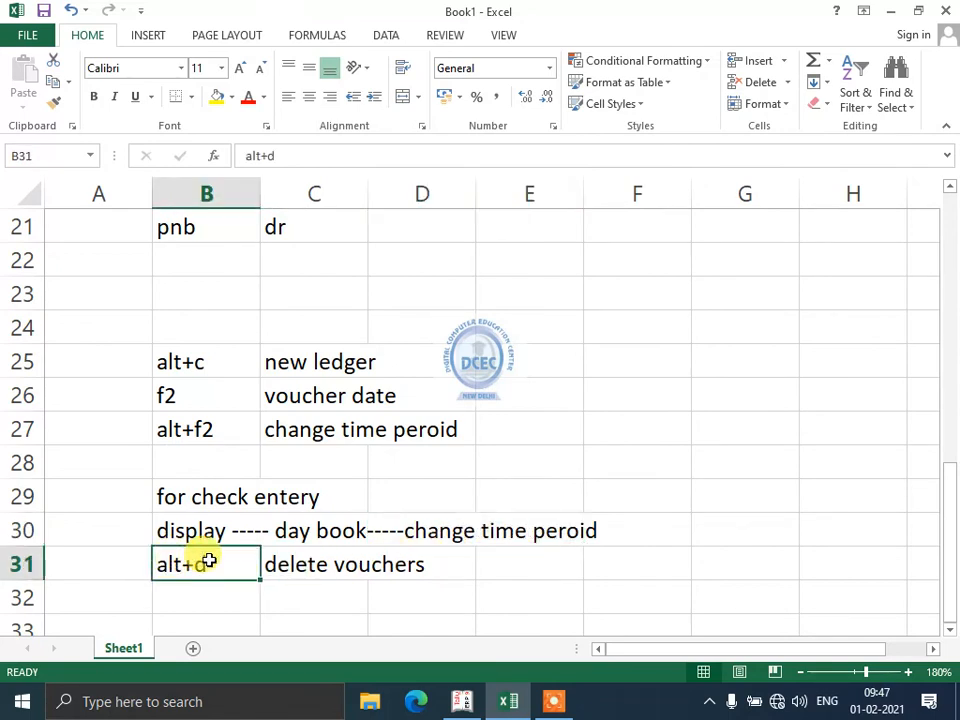
pyautogui.moveTo(208, 561); pyautogui.dragTo(253, 575)
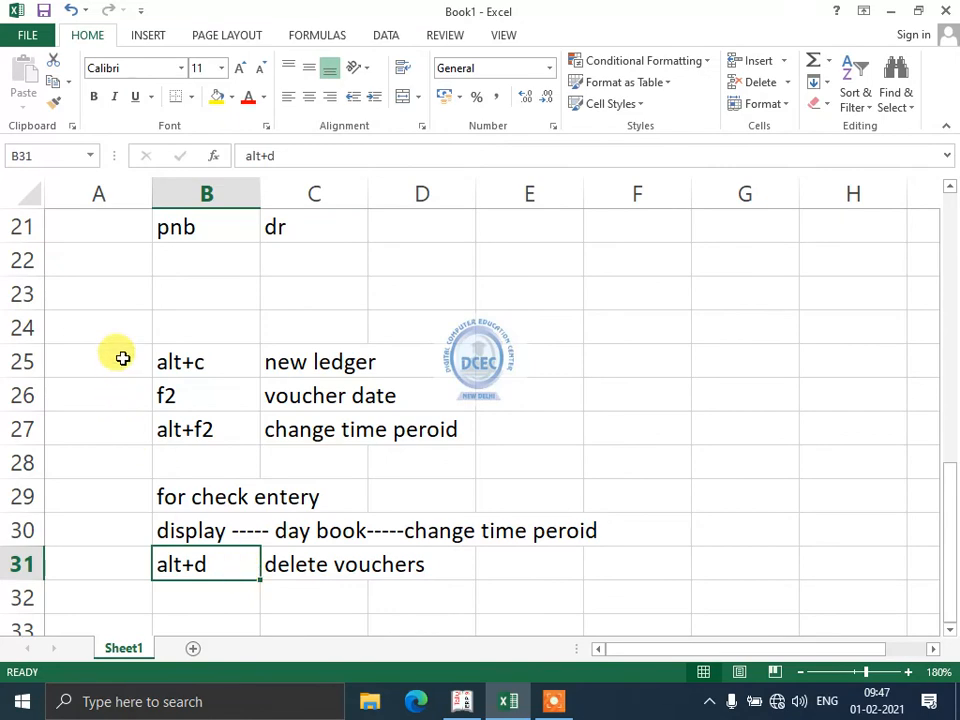
pyautogui.moveTo(124, 326); pyautogui.dragTo(585, 583)
pyautogui.click(317, 471)
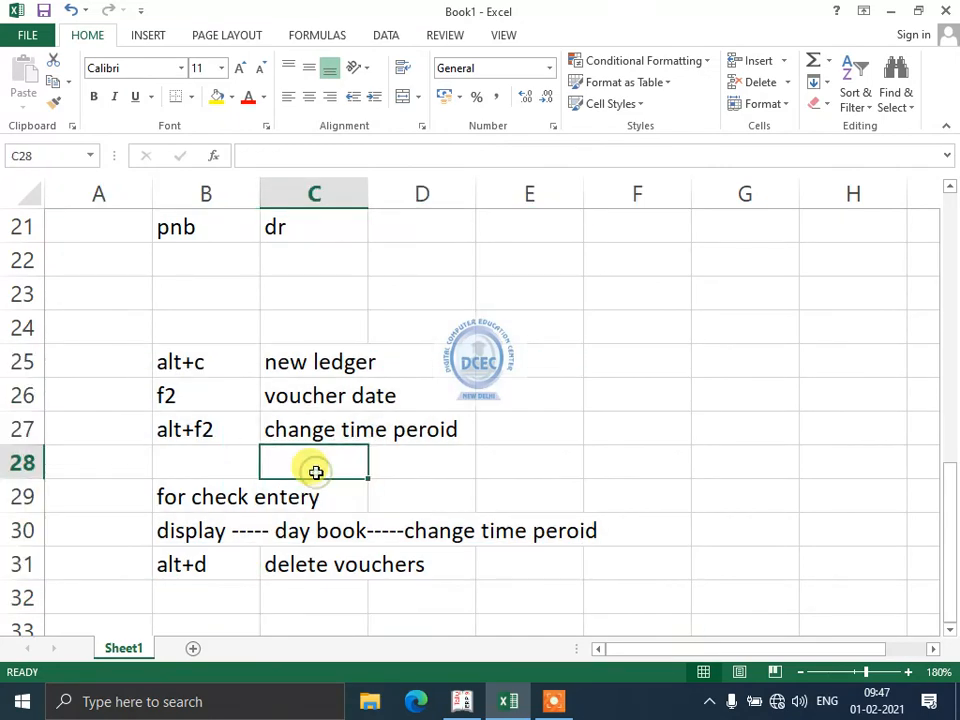